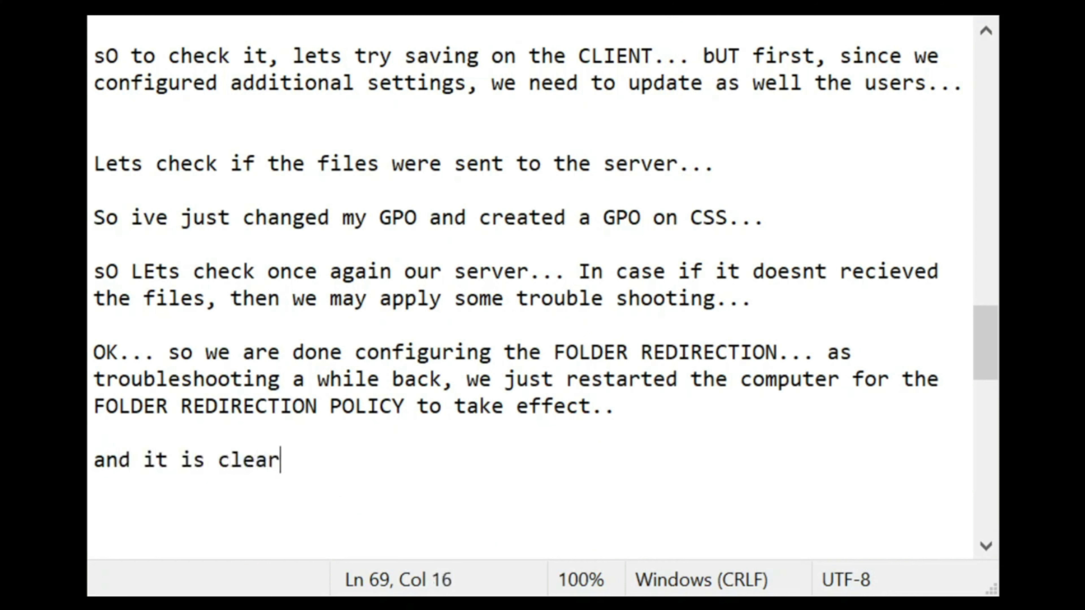
# Step: Write notes confirming the server received both users' redirected files and folders
pyautogui.write('that')
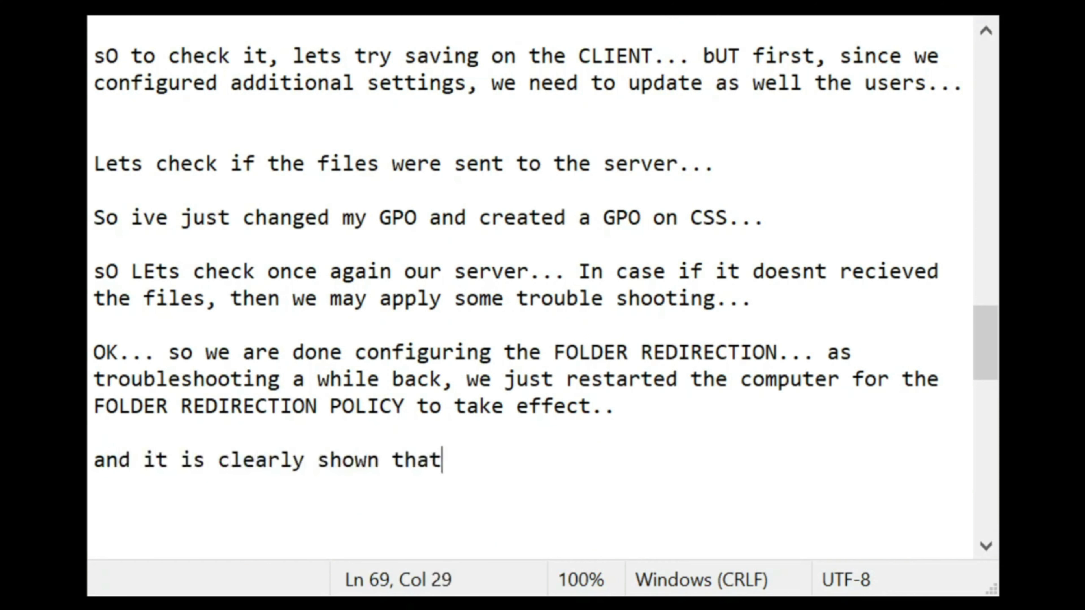
pyautogui.write(' the ser')
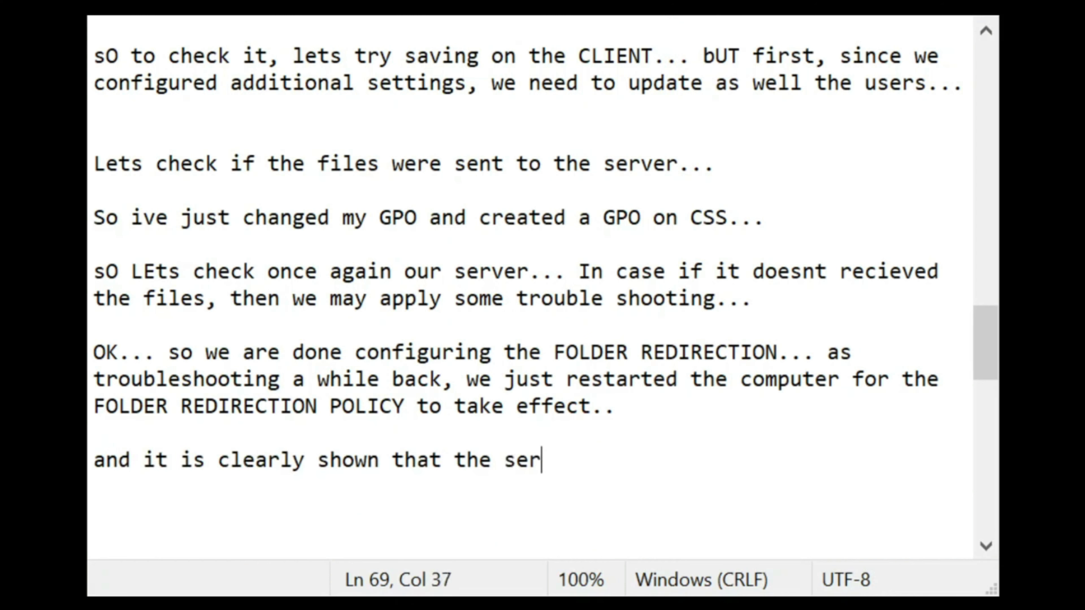
pyautogui.write('ver recie')
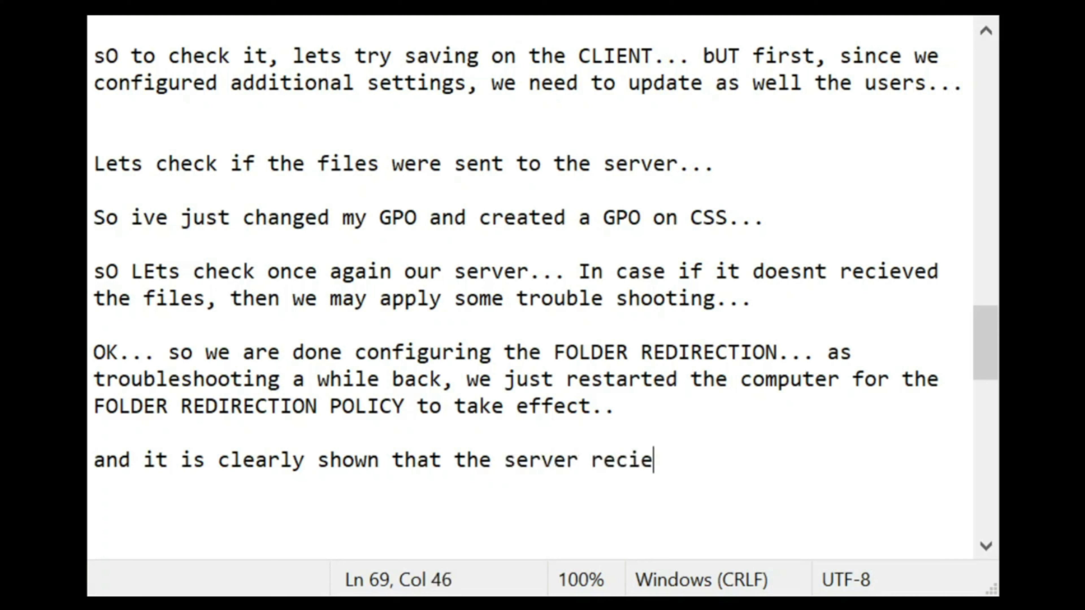
pyautogui.write('ved the')
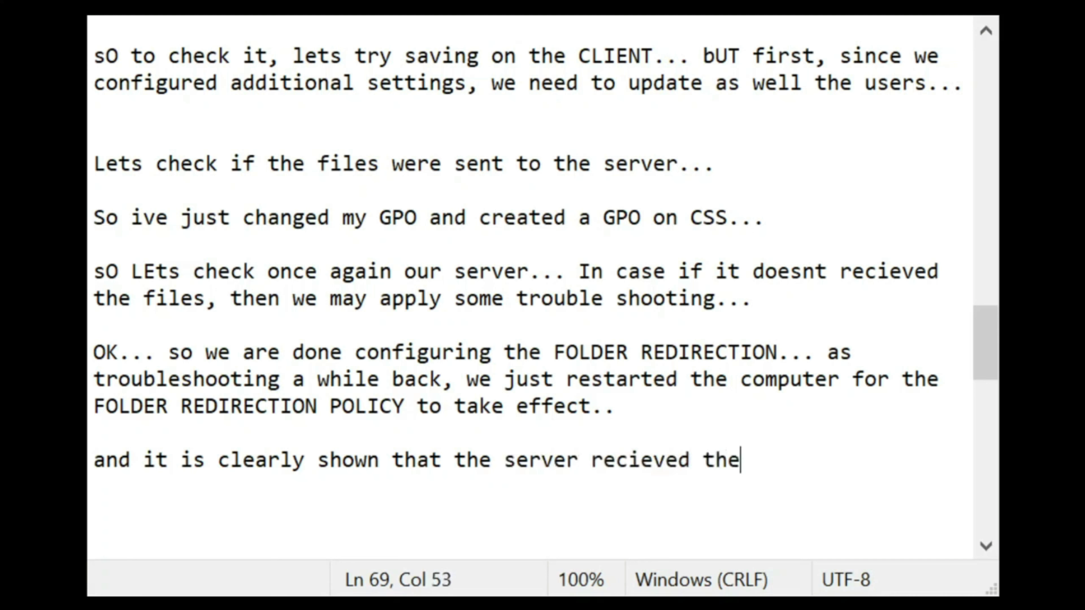
pyautogui.write(' file and f')
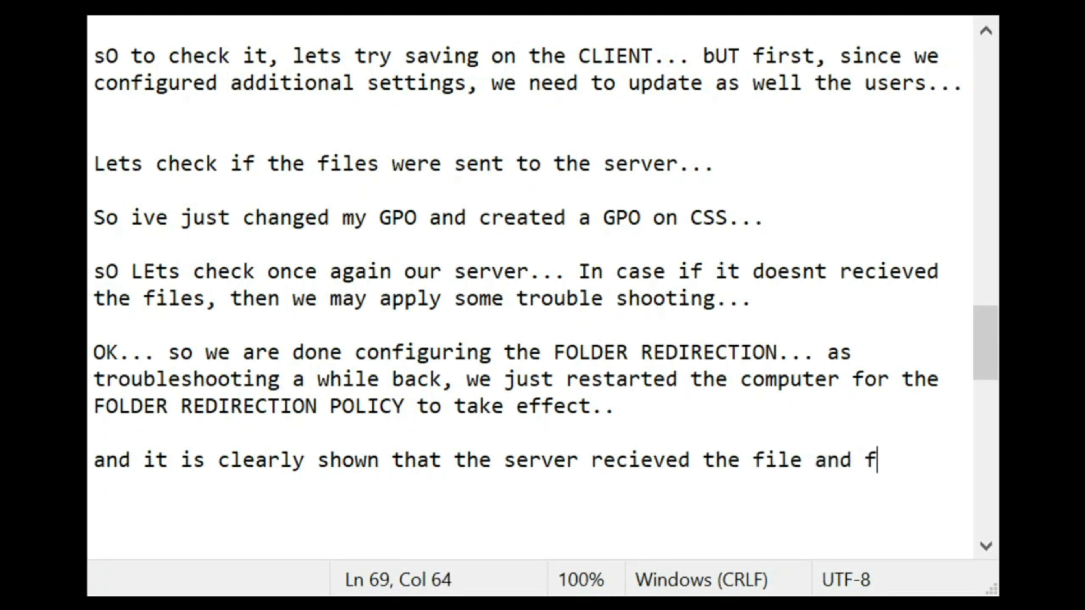
pyautogui.write('older sa')
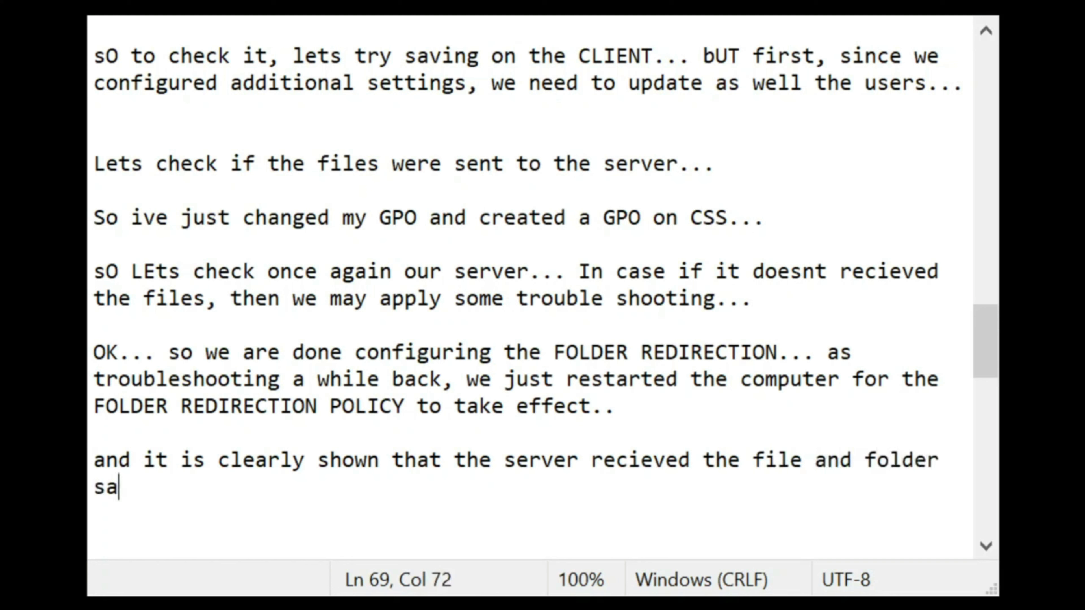
pyautogui.write('ved from the uw')
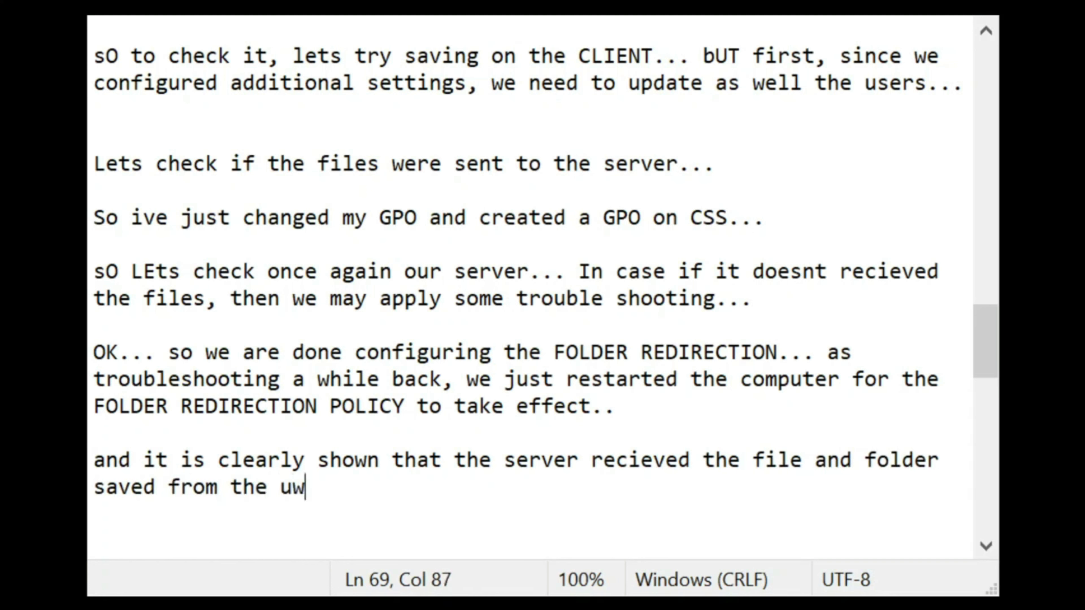
pyautogui.press('BackSpace')
pyautogui.write('ser RITZ...')
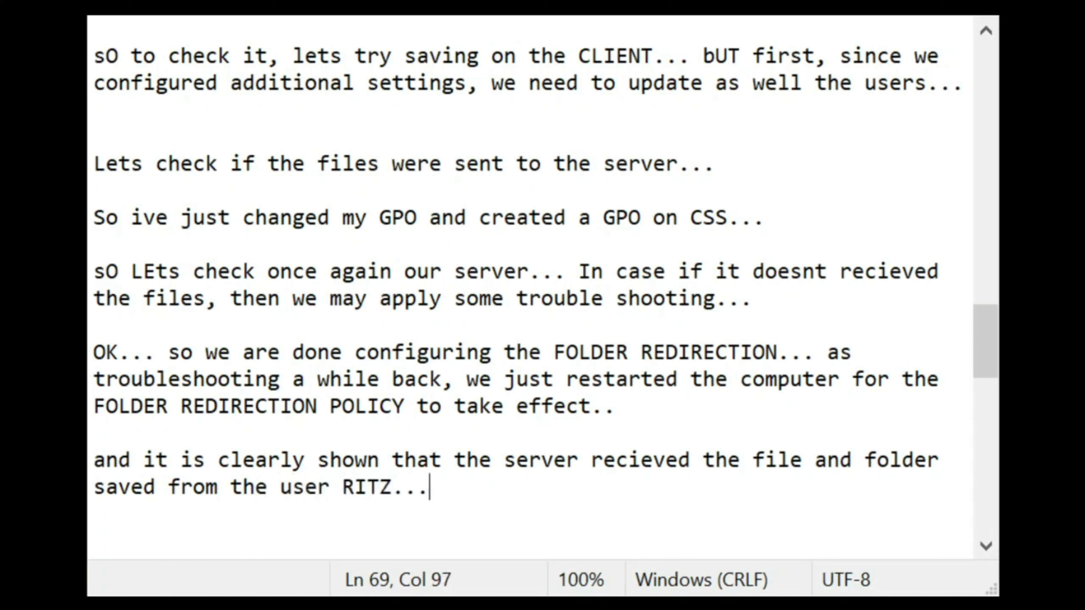
pyautogui.press('Return')
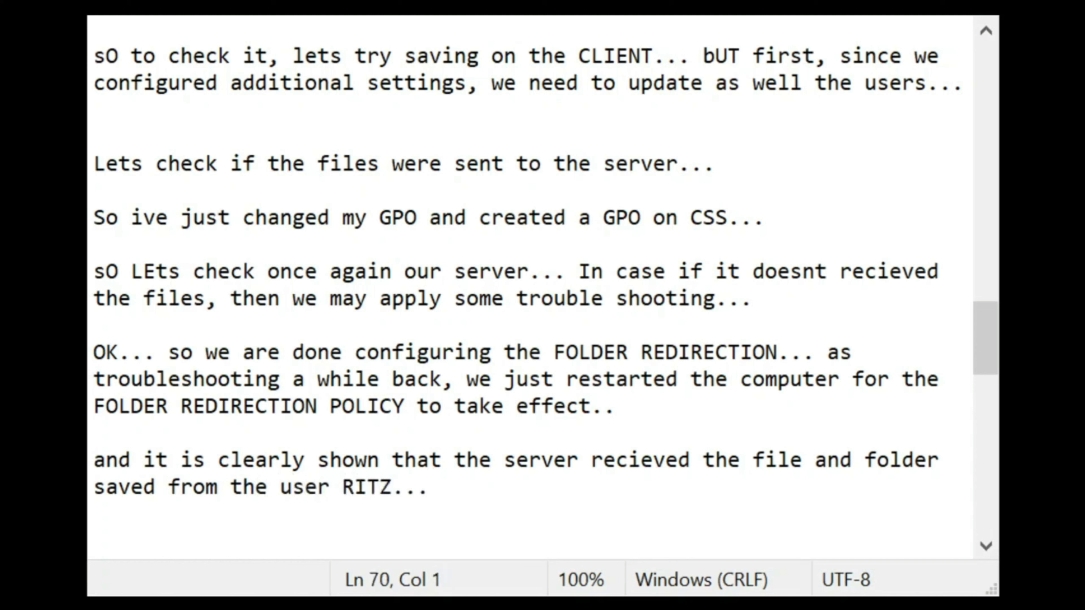
pyautogui.press('BackSpace')
pyautogui.write('If')
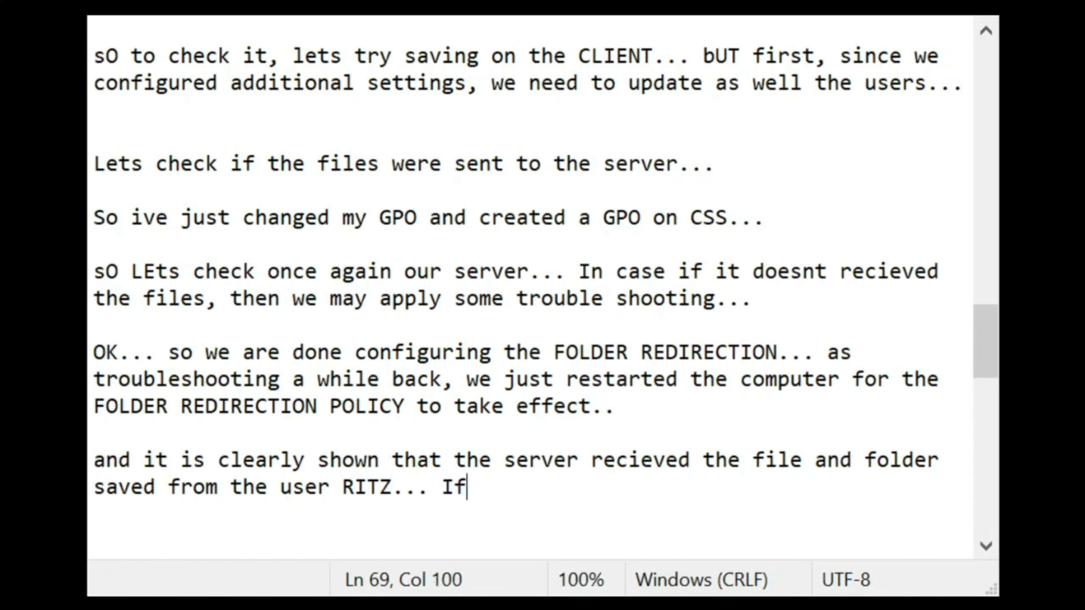
pyautogui.press('BackSpace')
pyautogui.press('BackSpace')
pyautogui.write('it i')
pyautogui.write('s now als')
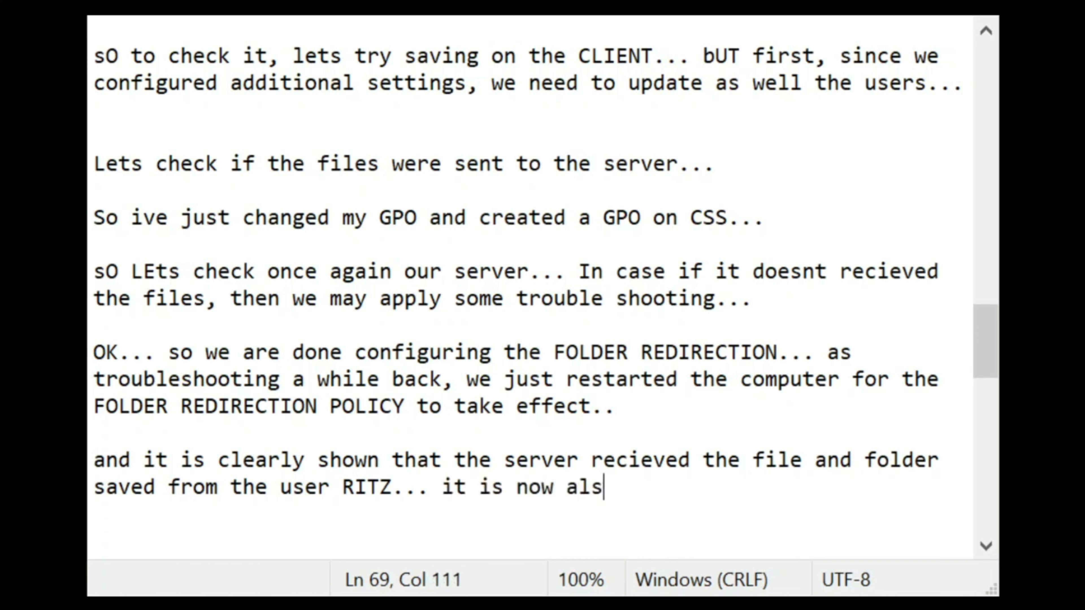
pyautogui.write('wo')
pyautogui.press('BackSpace')
pyautogui.press('BackSpace')
pyautogui.press('BackSpace')
pyautogui.write('o applia')
pyautogui.press('BackSpace')
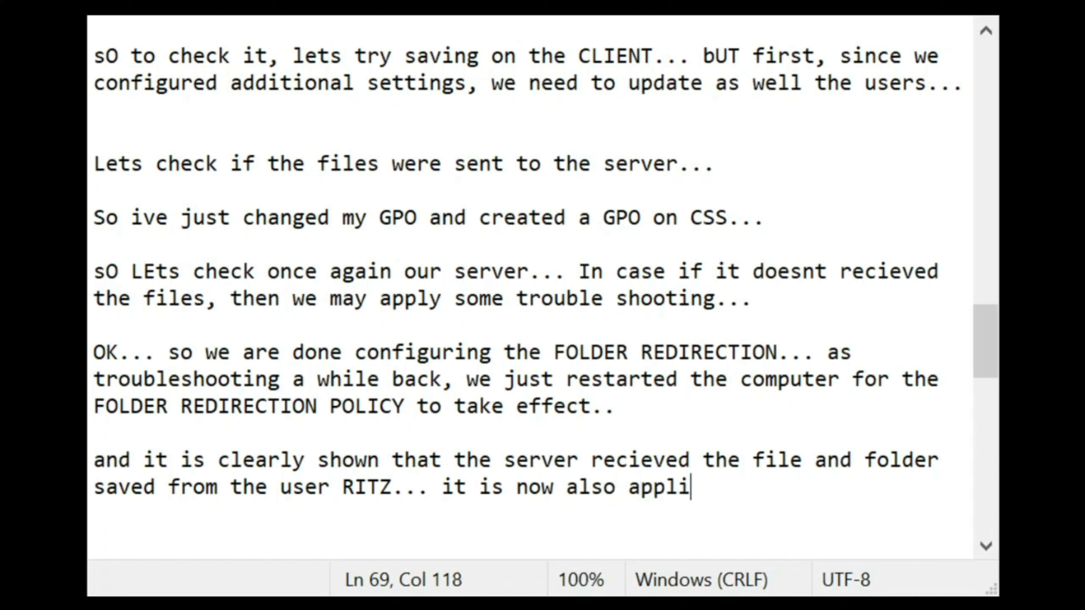
pyautogui.write('cable to ')
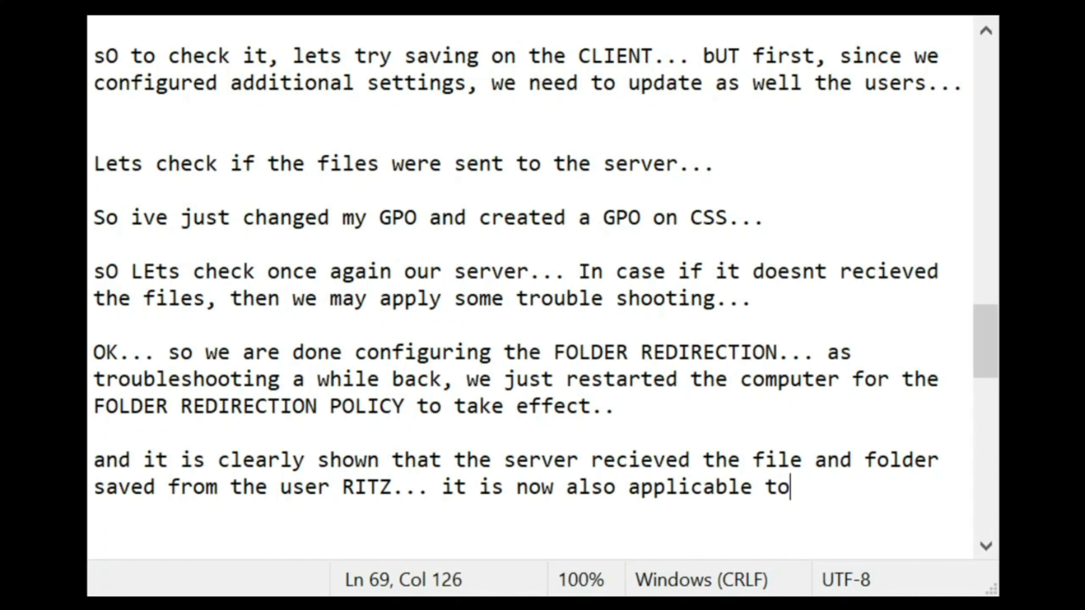
pyautogui.write('the use')
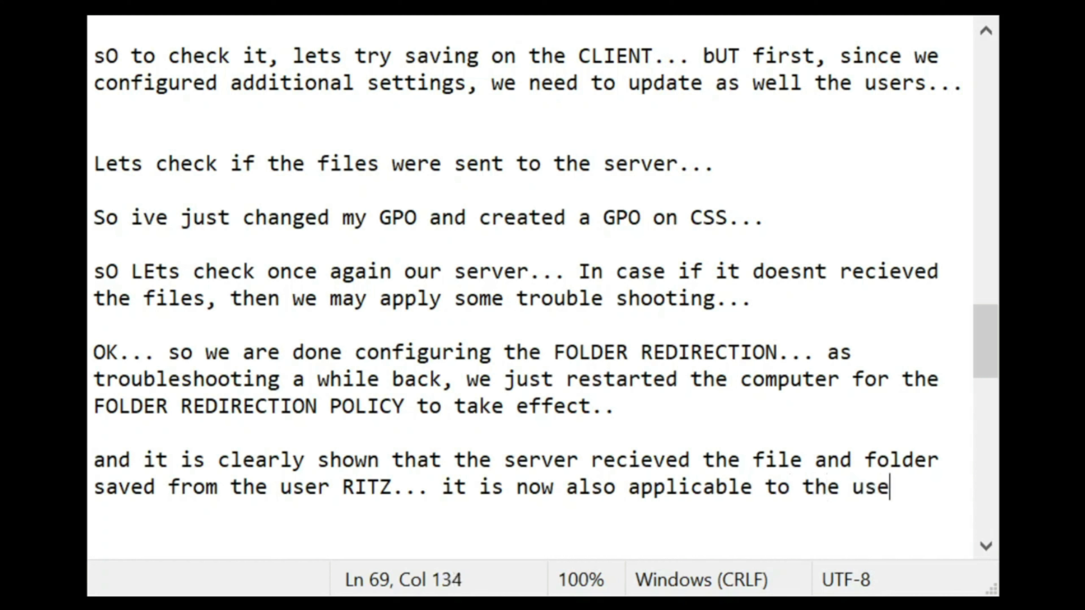
pyautogui.write('r GIIN...')
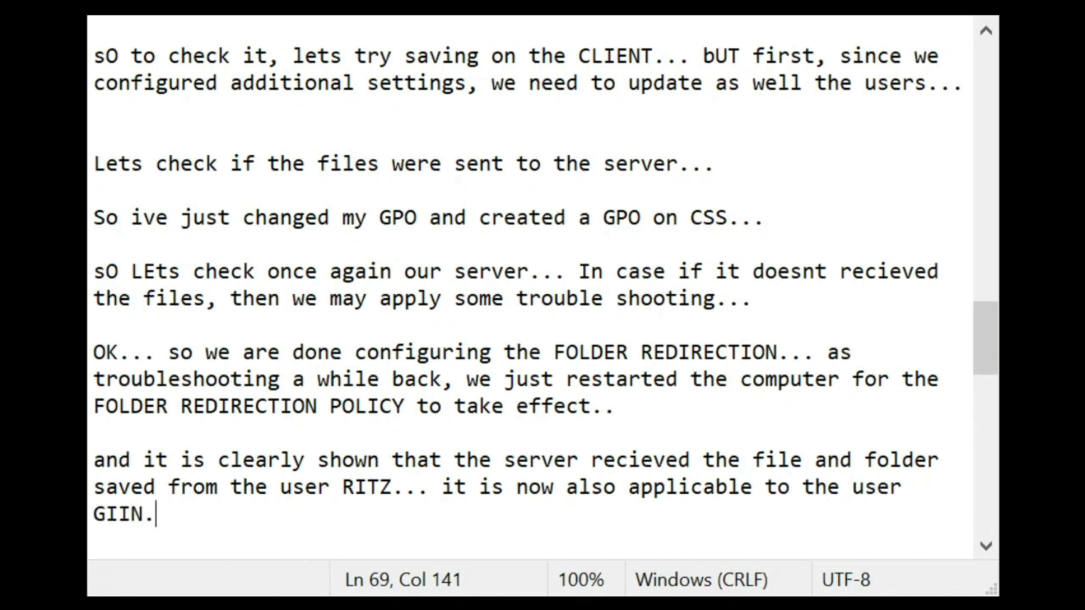
# Step: Add a new line reading 'lETS proceed to PRINTER DEPLOYMENT...'
pyautogui.press('Return')
pyautogui.press('Return')
pyautogui.press('Return')
pyautogui.press('BackSpace')
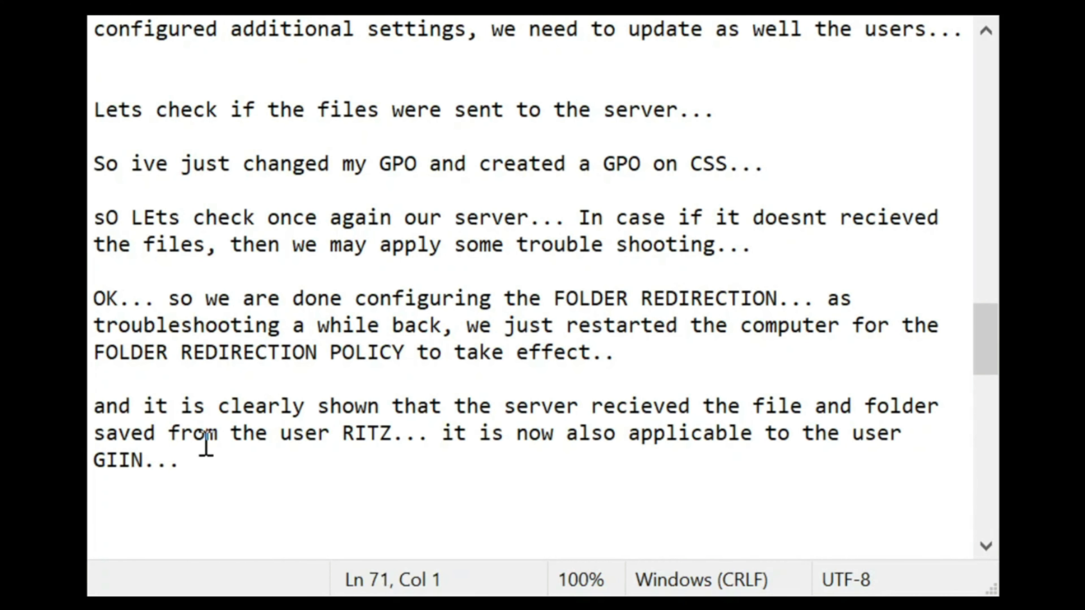
pyautogui.write('lETS pr')
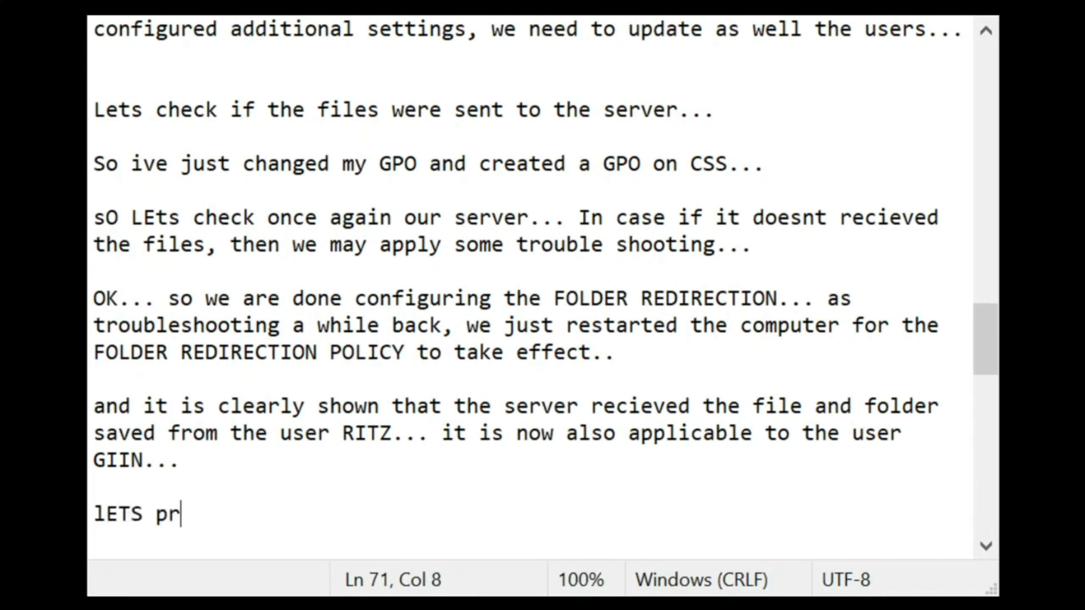
pyautogui.write('oceed to PRI')
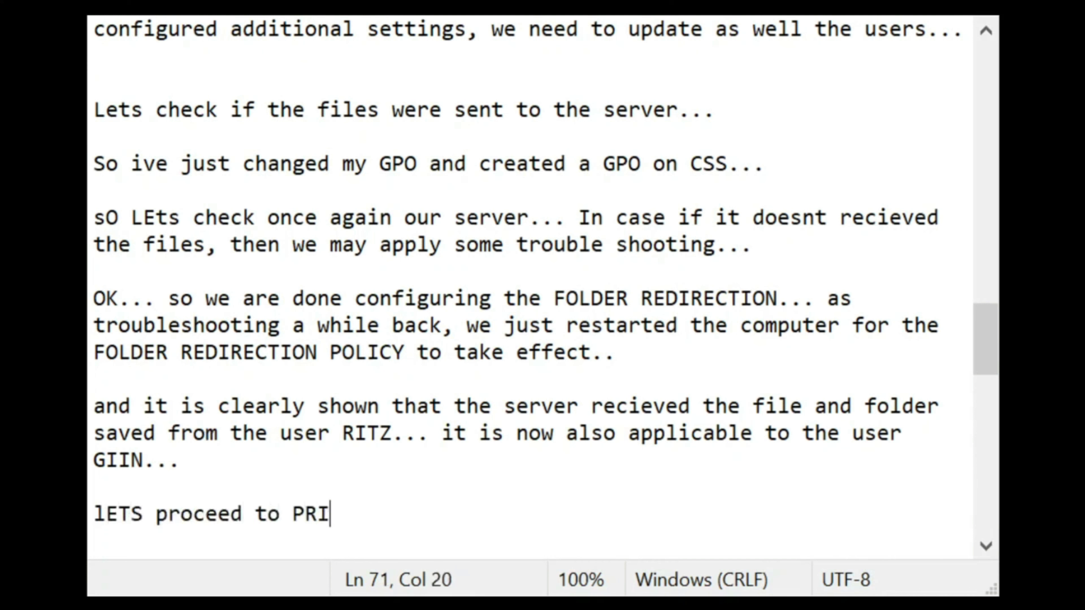
pyautogui.write('NTER DEPLP')
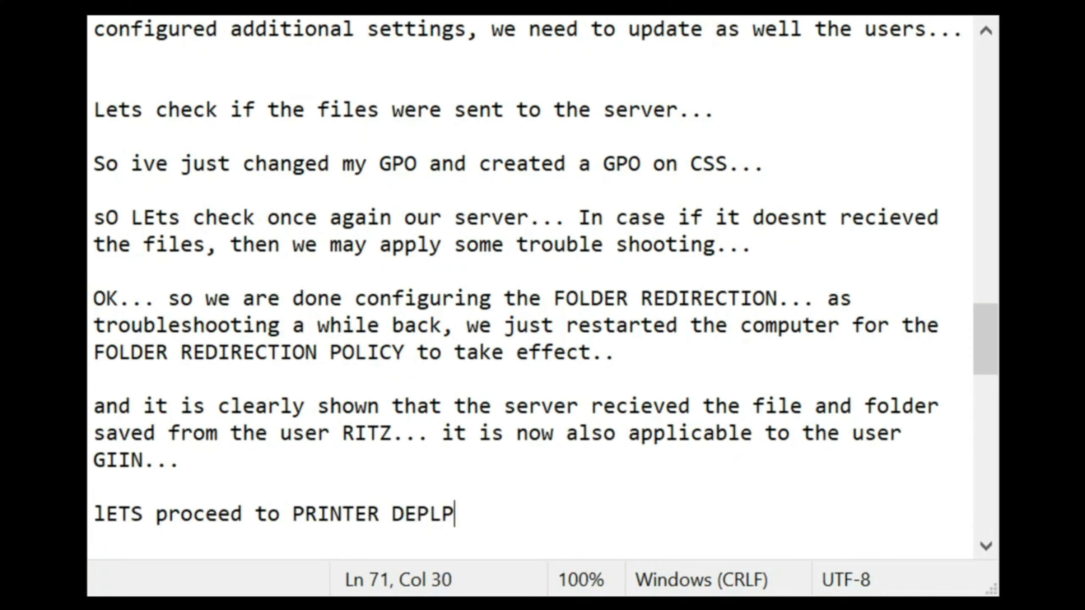
pyautogui.press('BackSpace')
pyautogui.write('OYMENT...')
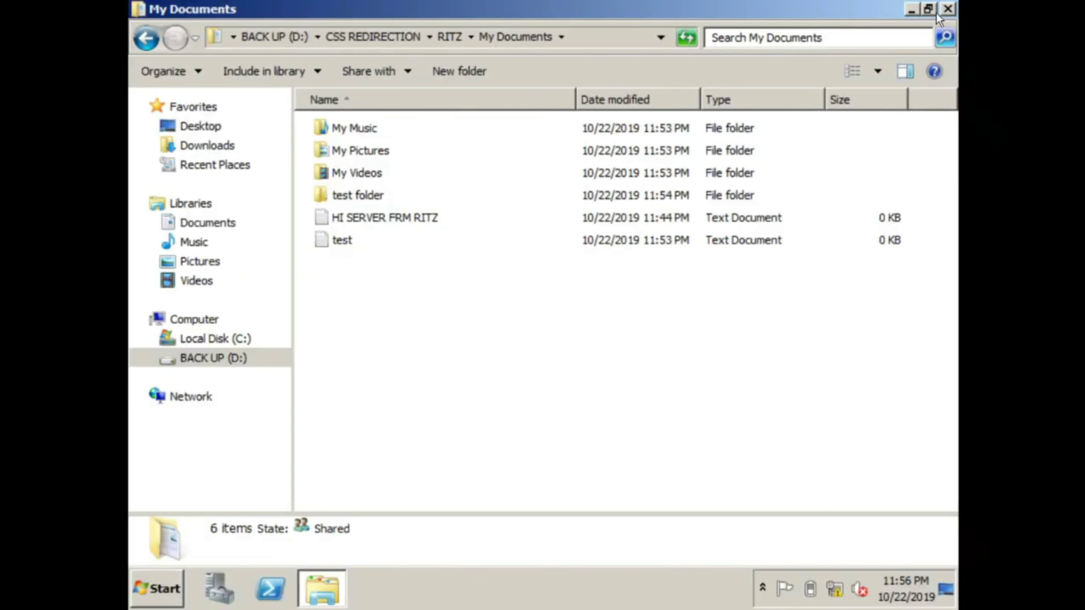
# Step: Close the My Documents folder and view Control Panel's installed programs list
pyautogui.click(946, 10)
pyautogui.click(157, 588)
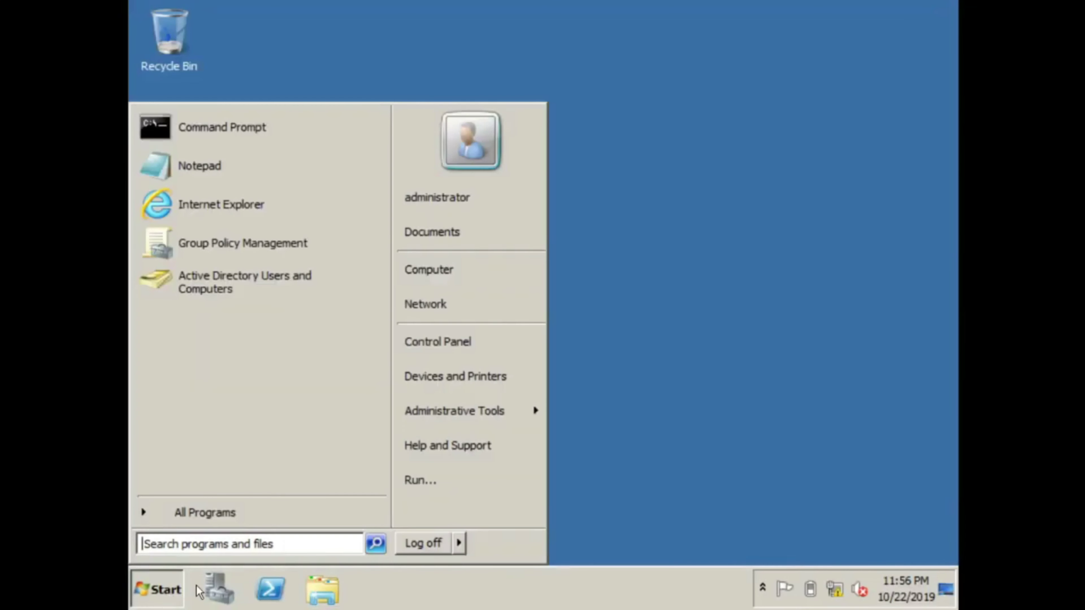
pyautogui.moveTo(519, 424)
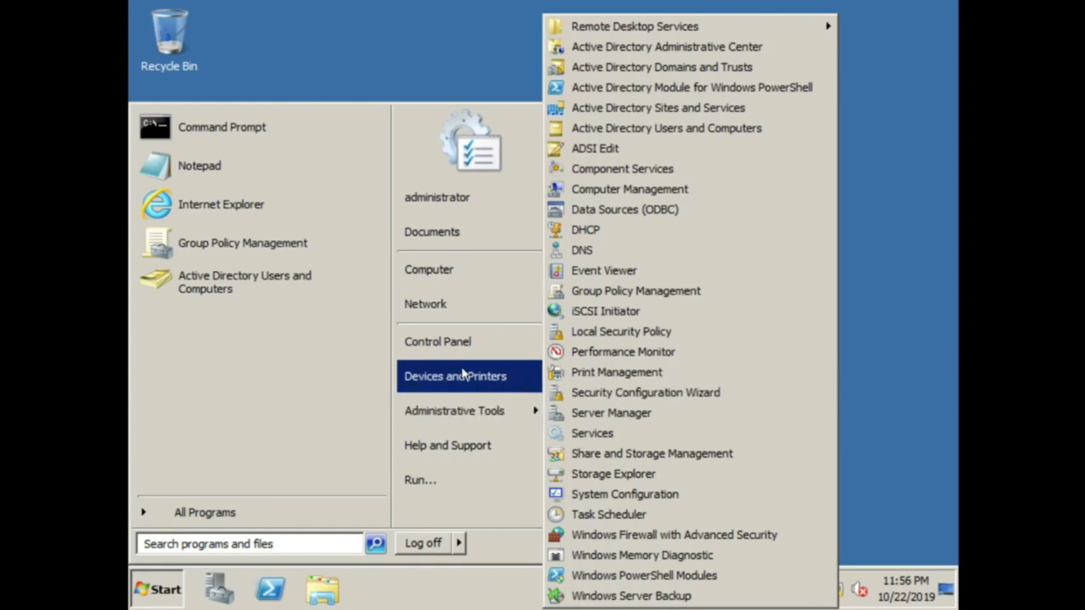
pyautogui.click(455, 338)
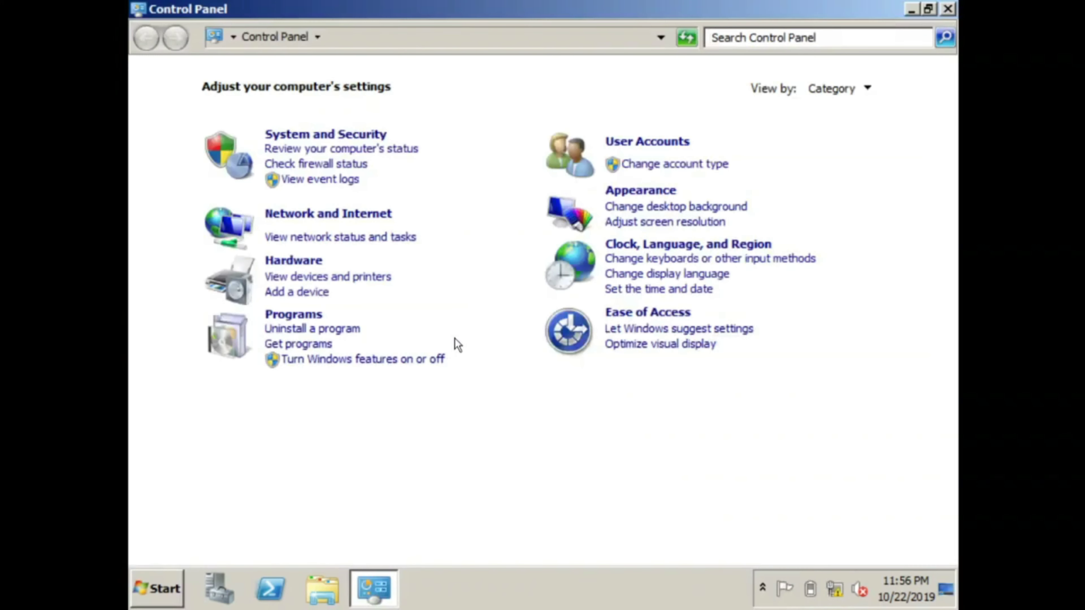
pyautogui.click(295, 318)
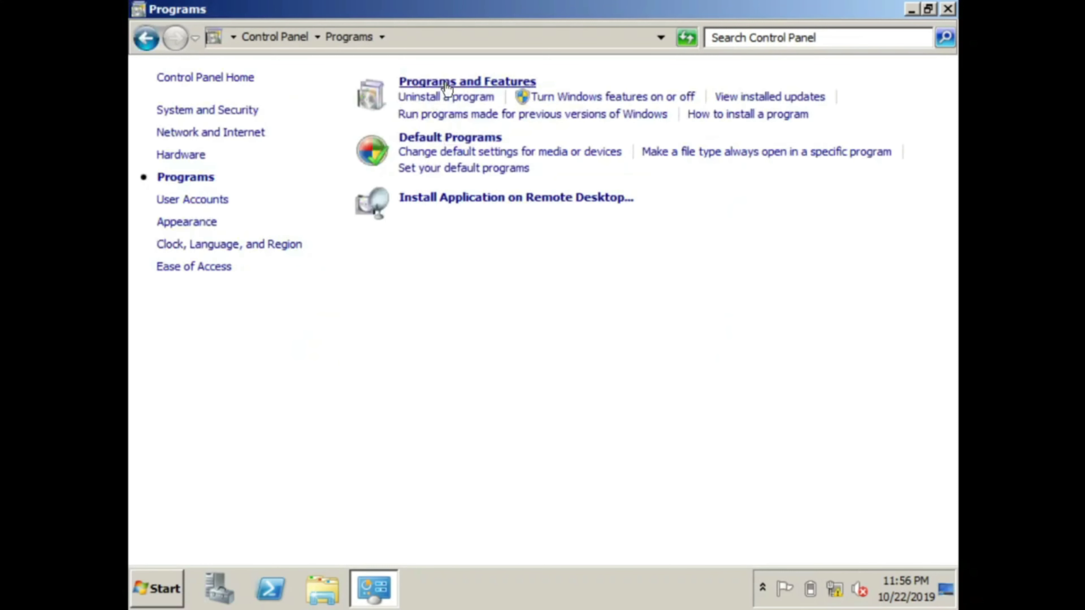
pyautogui.click(447, 83)
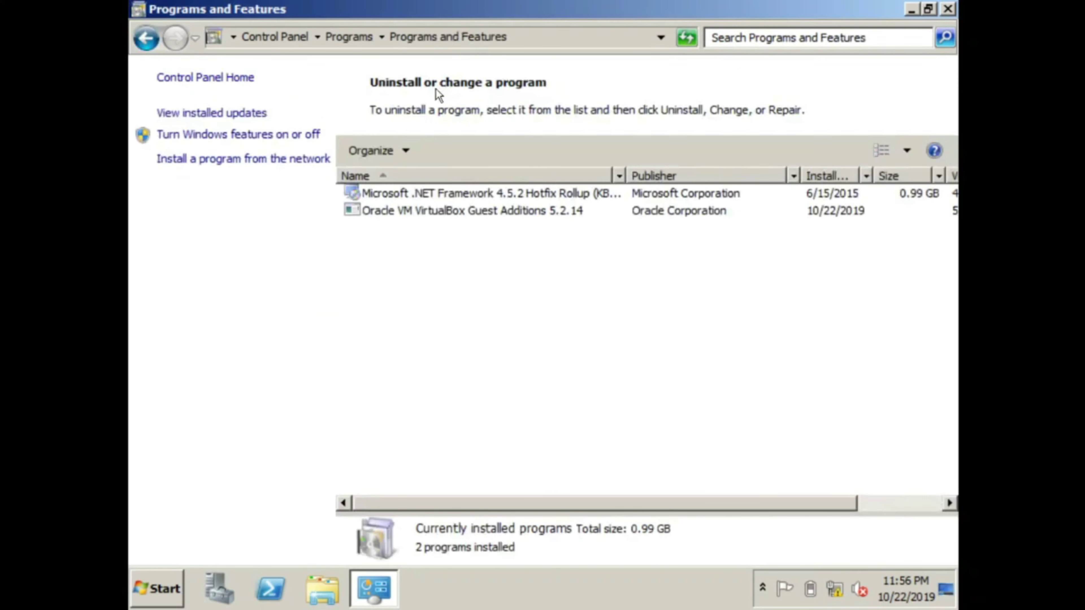
# Step: Return to Control Panel home and open Hardware > Devices and Printers
pyautogui.click(141, 41)
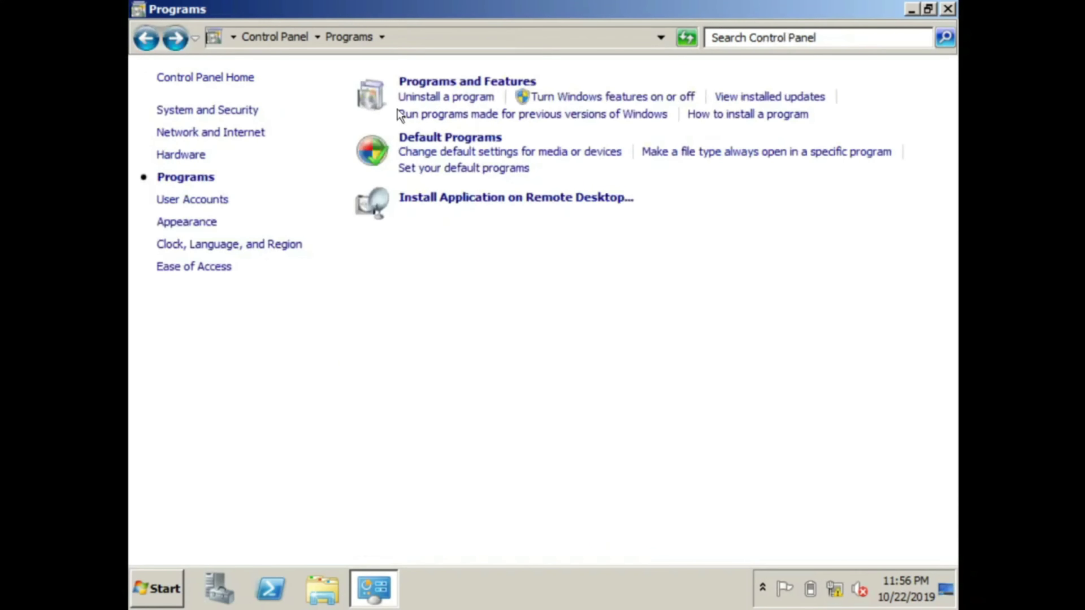
pyautogui.hotkey('alt', 'Left')
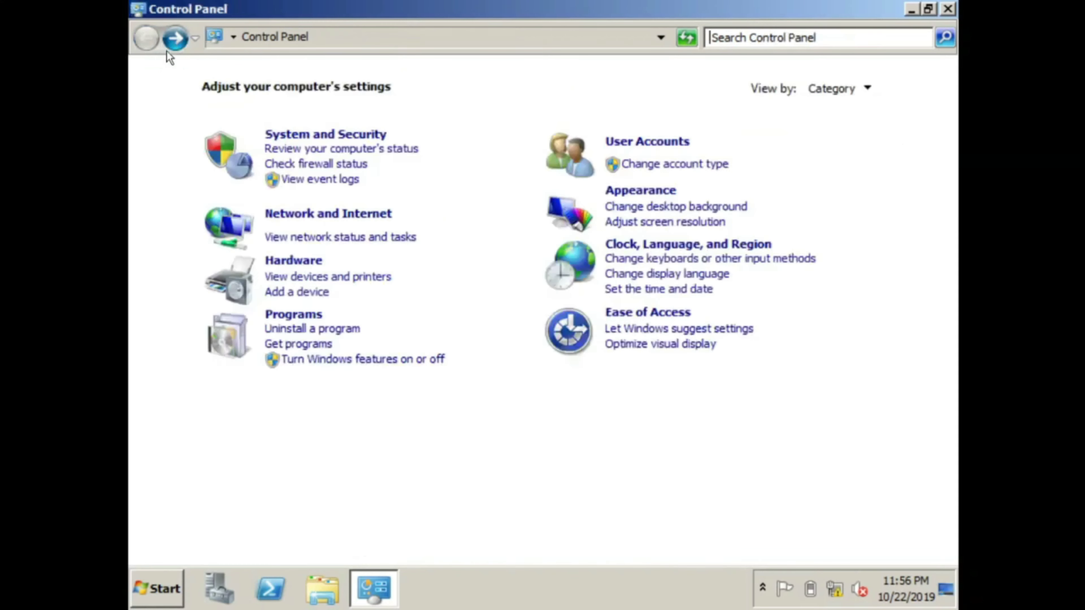
pyautogui.click(312, 261)
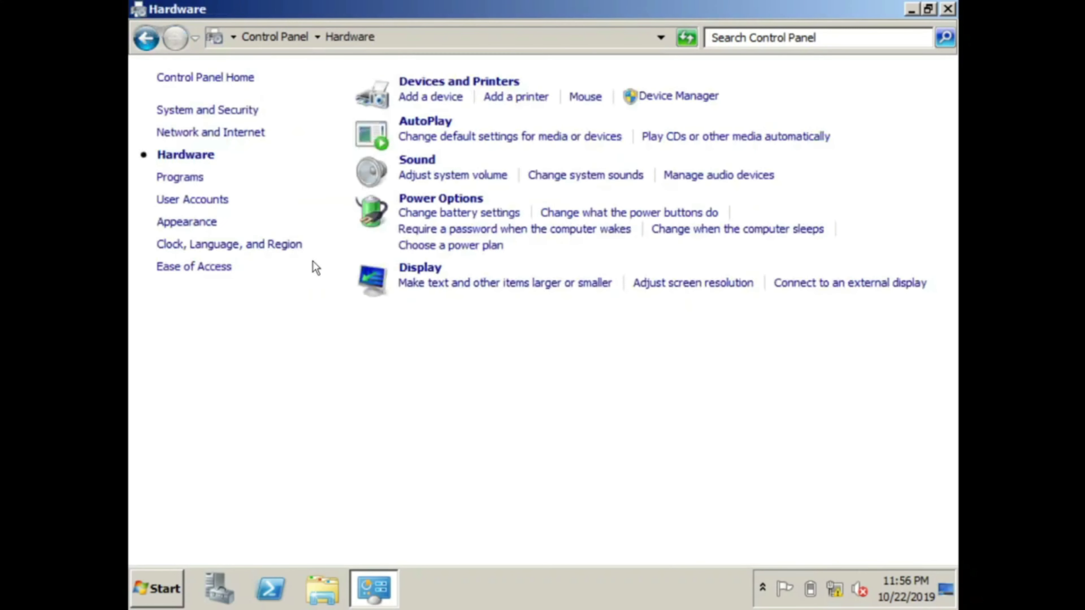
pyautogui.click(442, 82)
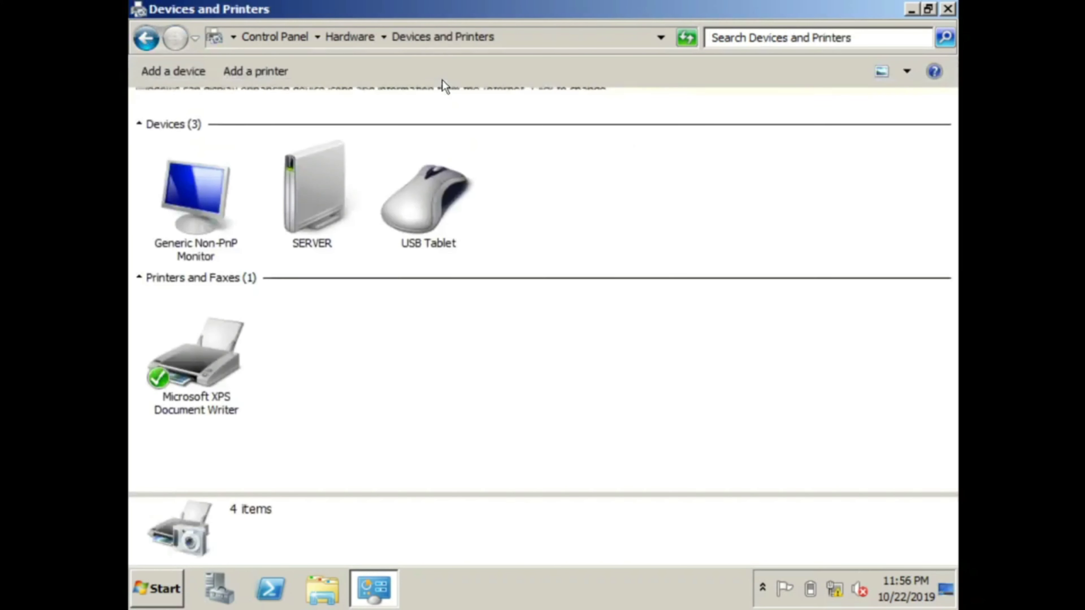
# Step: Start adding a local printer on the existing LPT1 port and browse manufacturer models
pyautogui.click(257, 71)
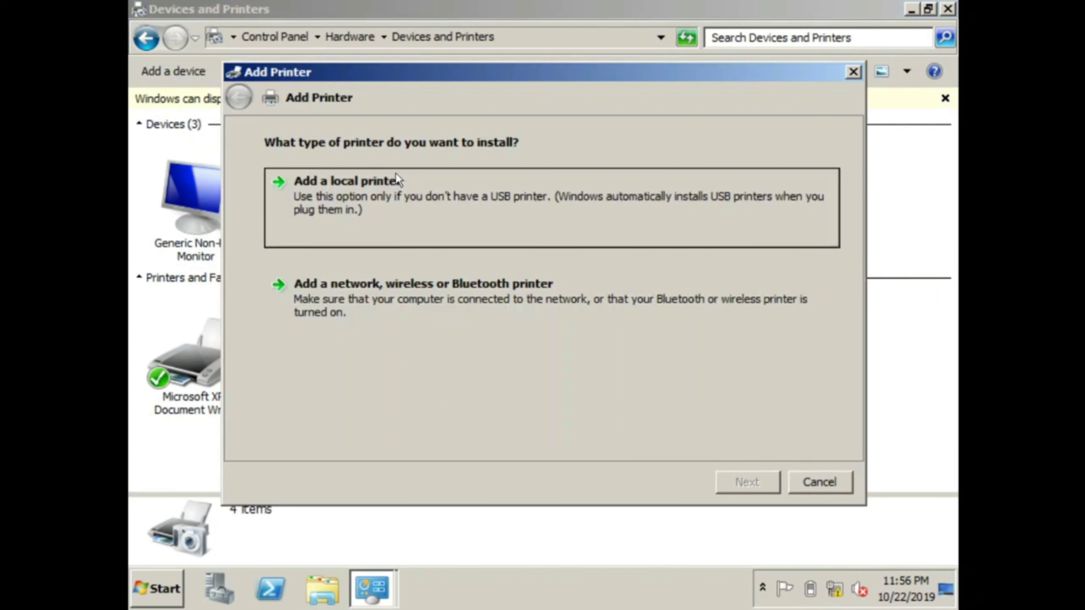
pyautogui.click(450, 211)
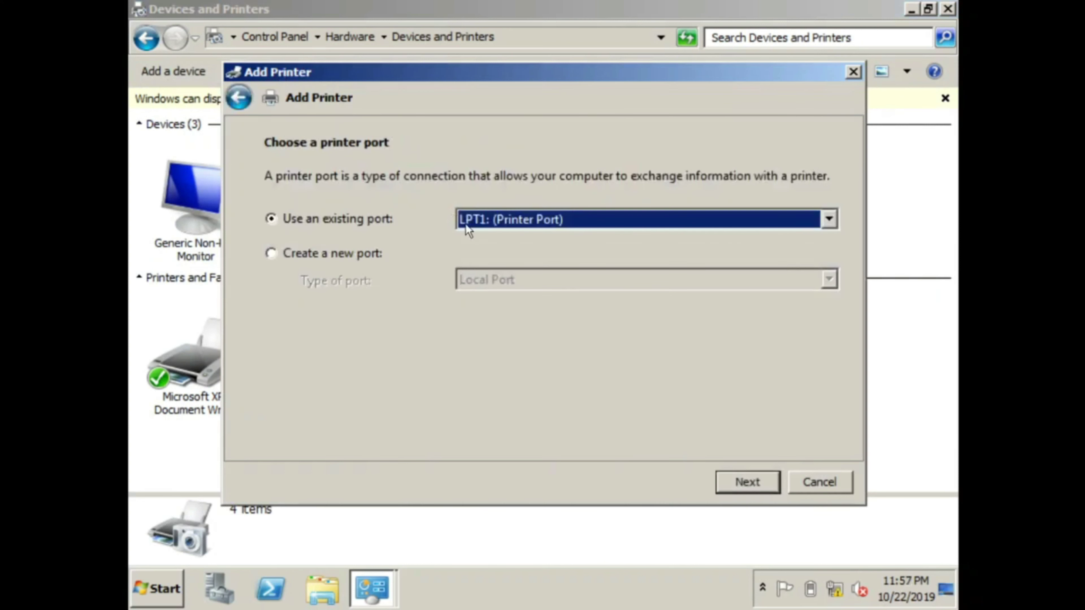
pyautogui.click(744, 481)
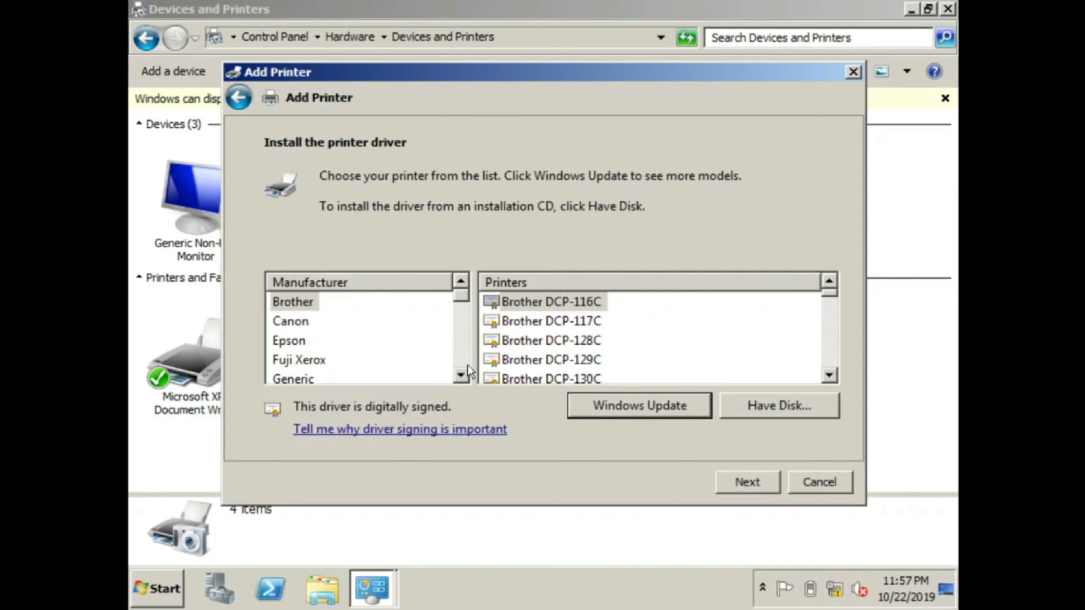
pyautogui.click(308, 340)
pyautogui.scroll(-6, 309, 340)
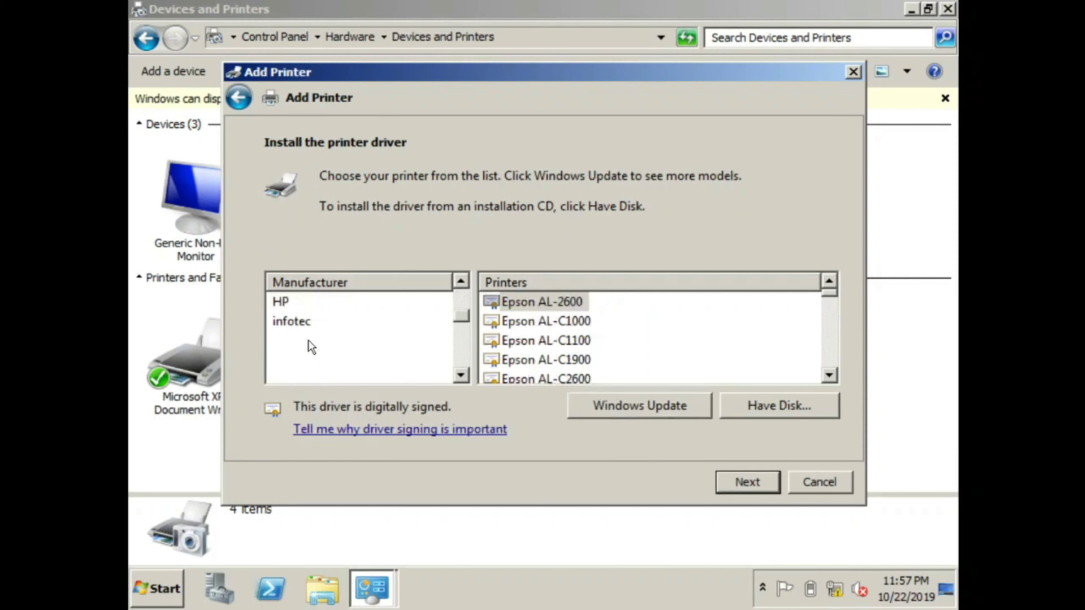
pyautogui.scroll(6, 308, 340)
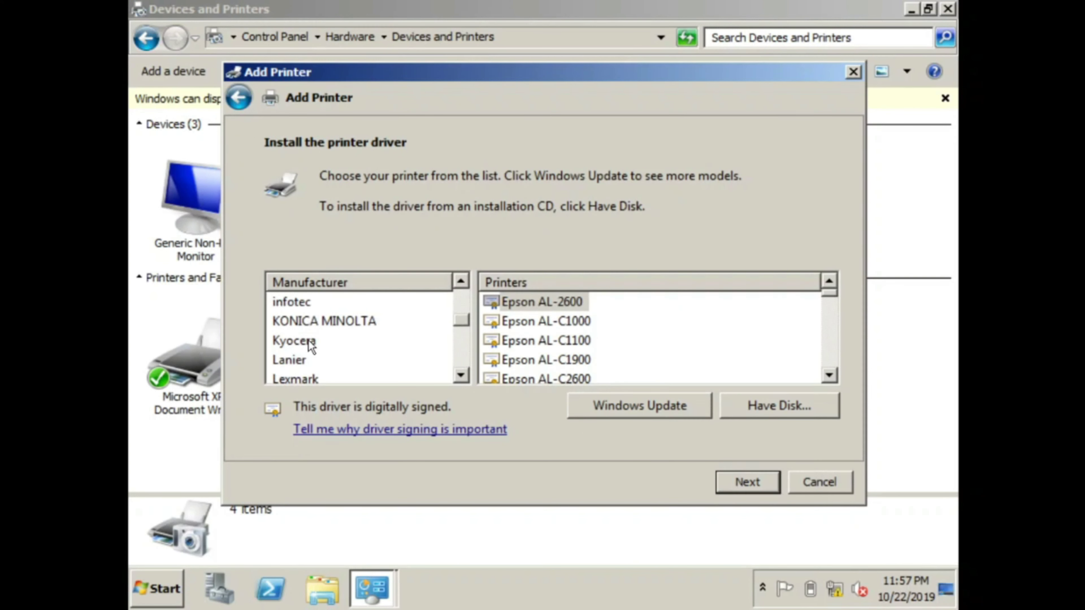
pyautogui.click(304, 325)
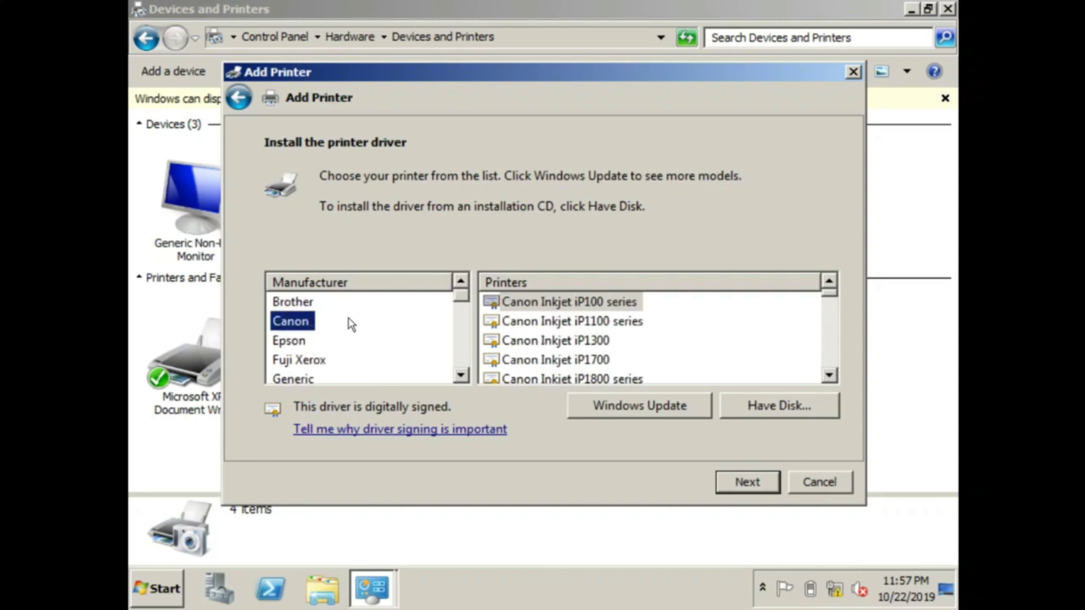
# Step: Select the Canon Inkjet MP140 series driver from the Canon model list
pyautogui.click(548, 329)
pyautogui.scroll(-3, 555, 337)
pyautogui.scroll(3, 555, 337)
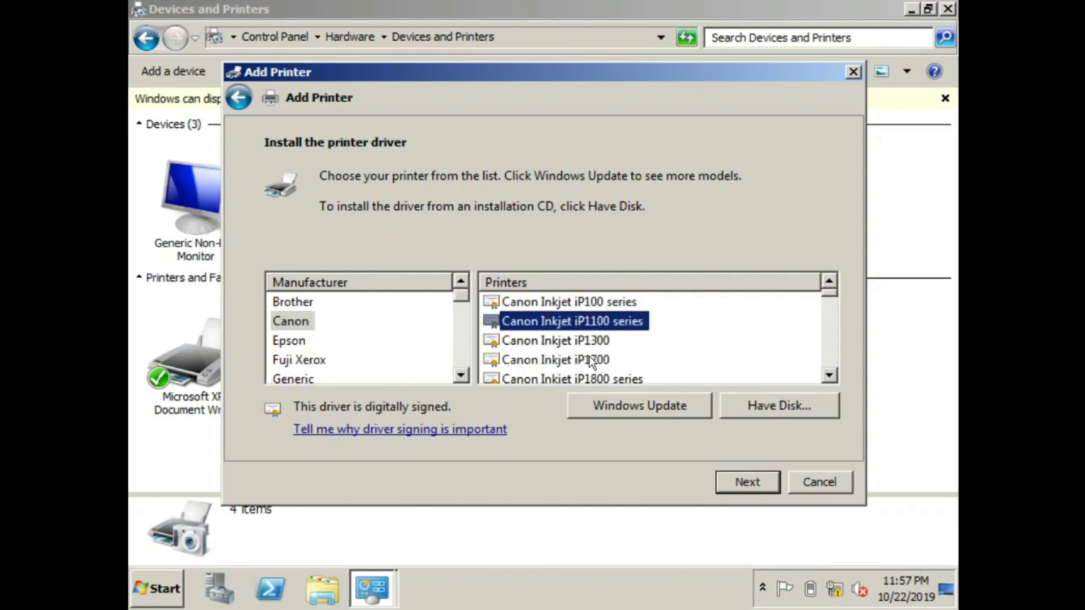
pyautogui.scroll(-5, 592, 361)
pyautogui.scroll(-10, 592, 361)
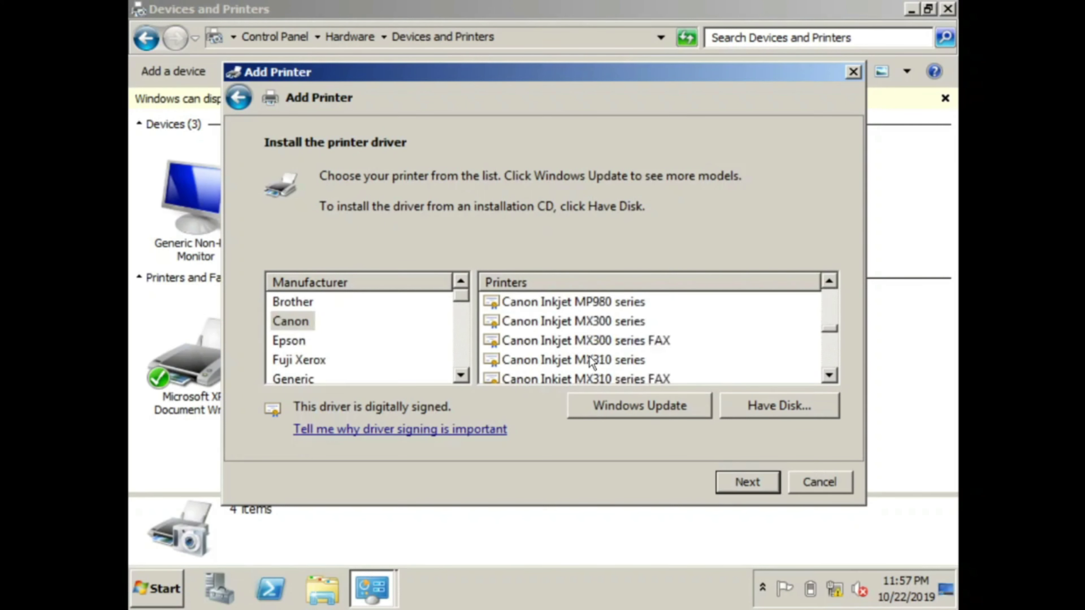
pyautogui.click(591, 361)
pyautogui.scroll(10, 591, 361)
pyautogui.click(595, 325)
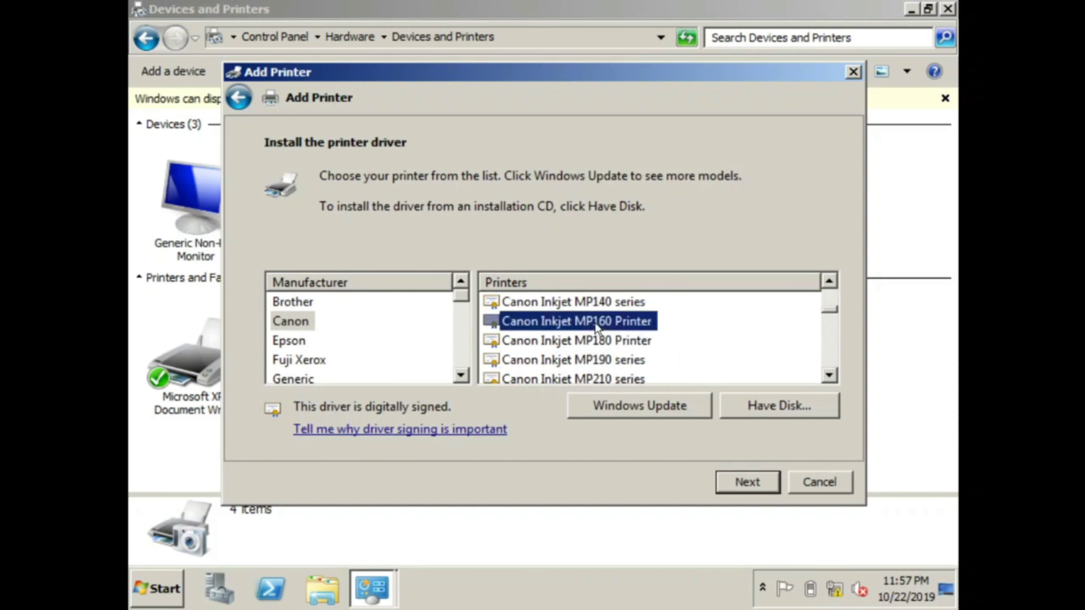
pyautogui.scroll(2, 599, 308)
pyautogui.scroll(-2, 599, 309)
pyautogui.click(599, 307)
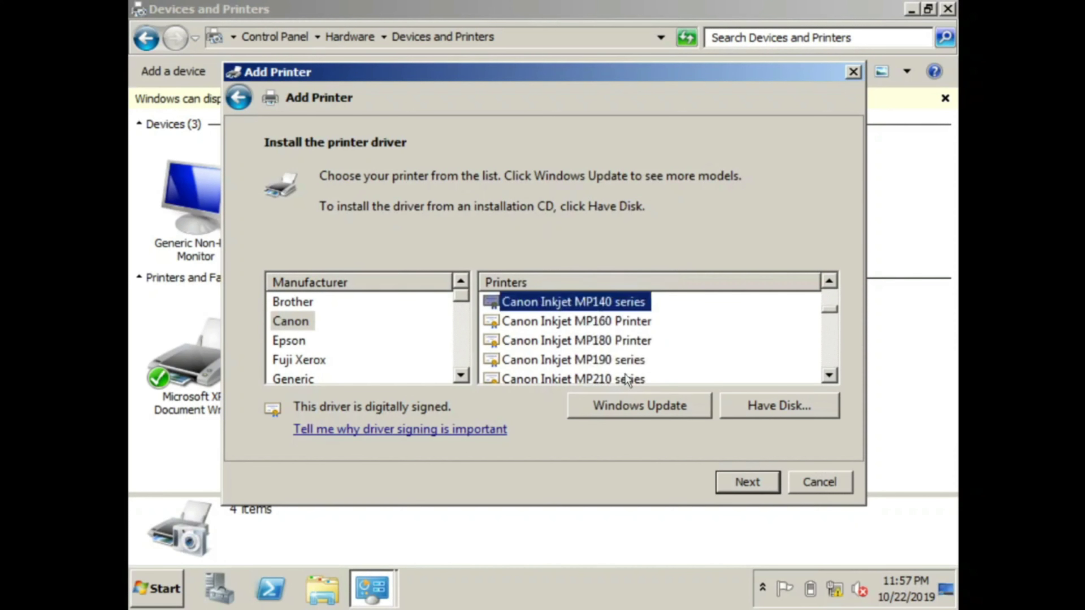
# Step: Keep the suggested printer and share names, finish, and select the new Canon printer
pyautogui.click(751, 482)
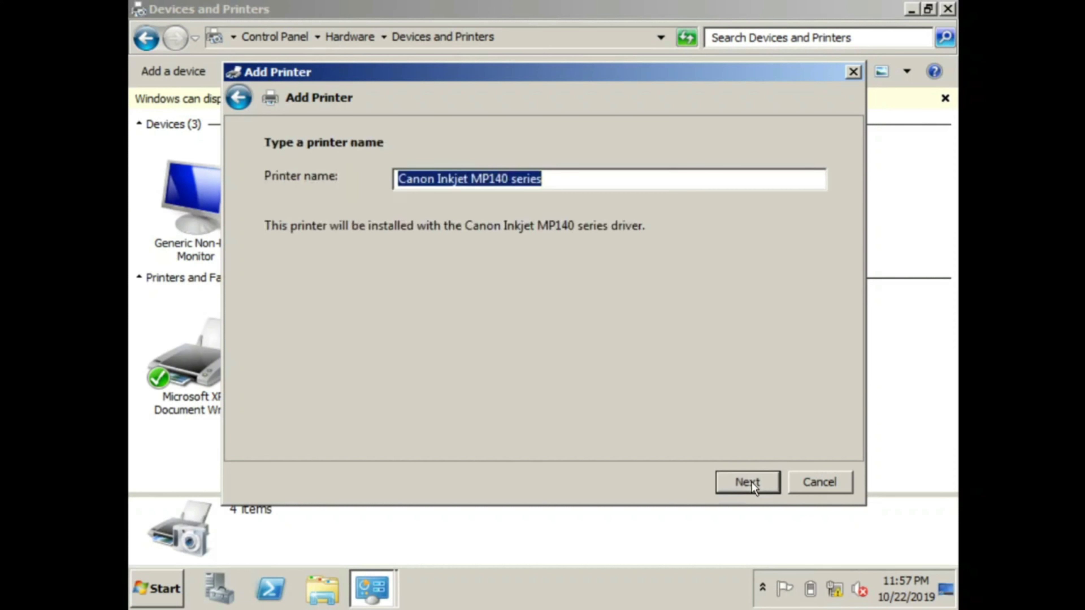
pyautogui.click(734, 485)
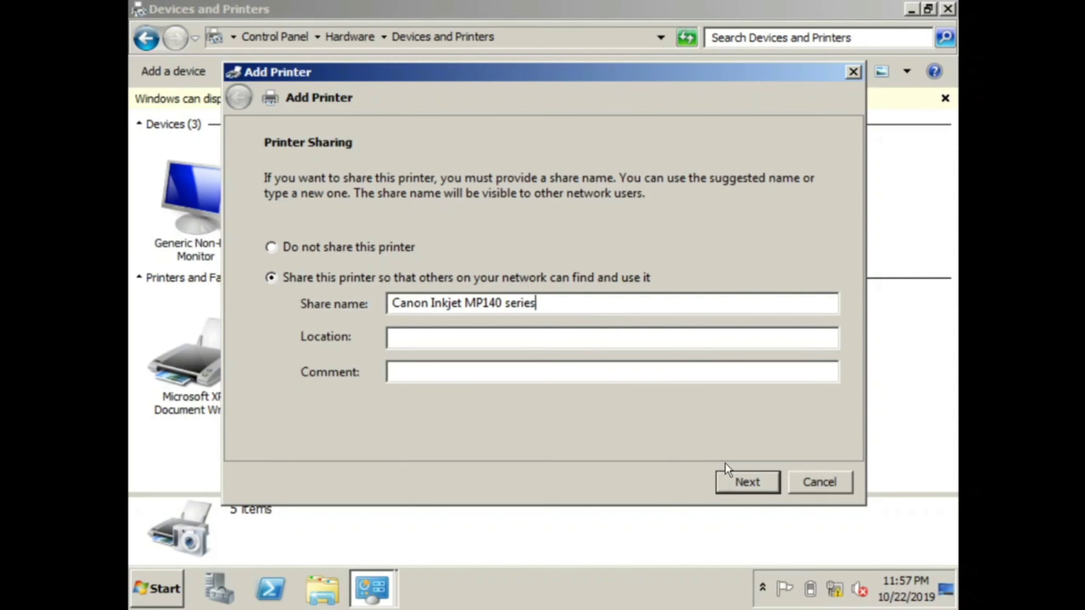
pyautogui.click(742, 476)
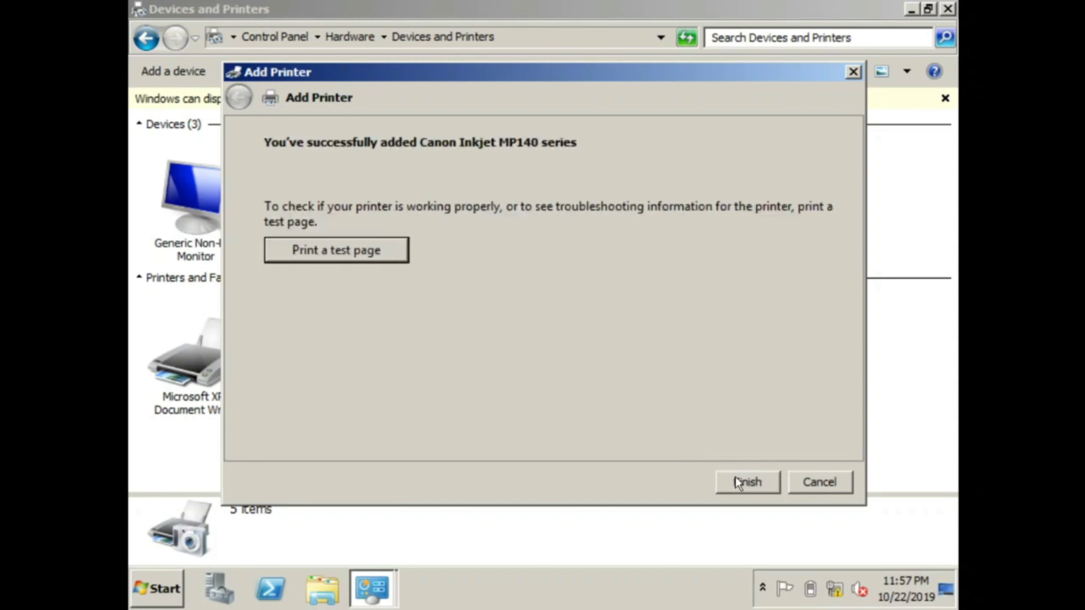
pyautogui.click(747, 483)
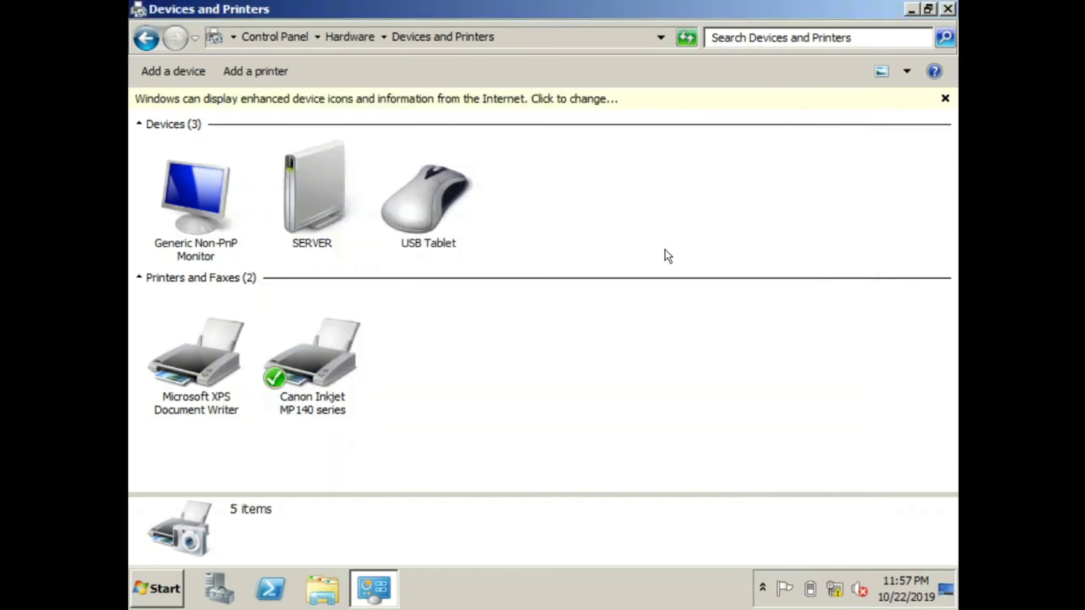
pyautogui.click(331, 372)
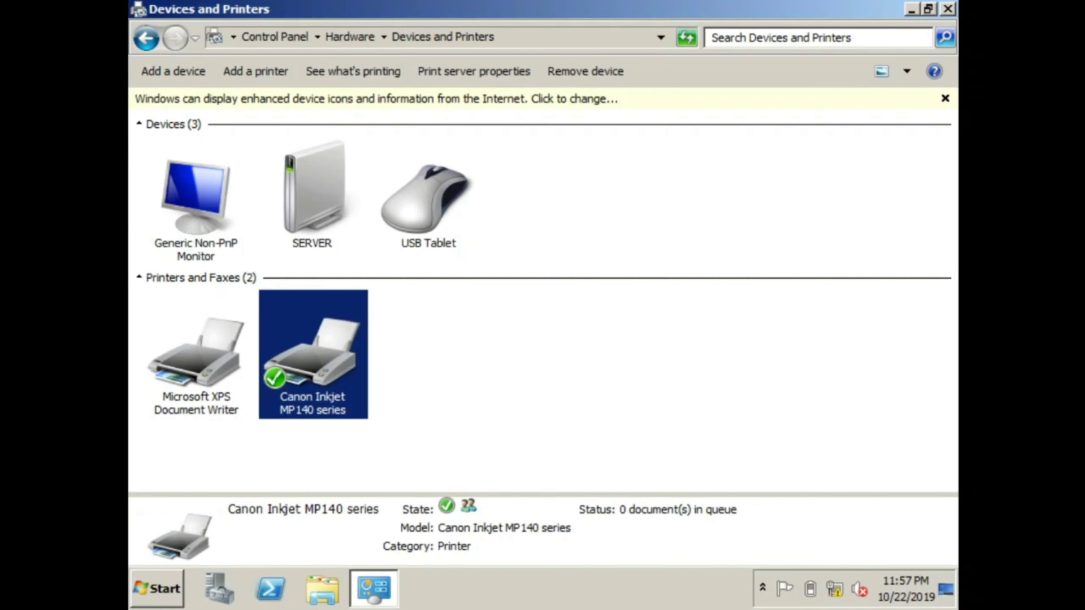
# Step: Launch Print Management and show the printers under Print Servers > SERVER
pyautogui.click(947, 9)
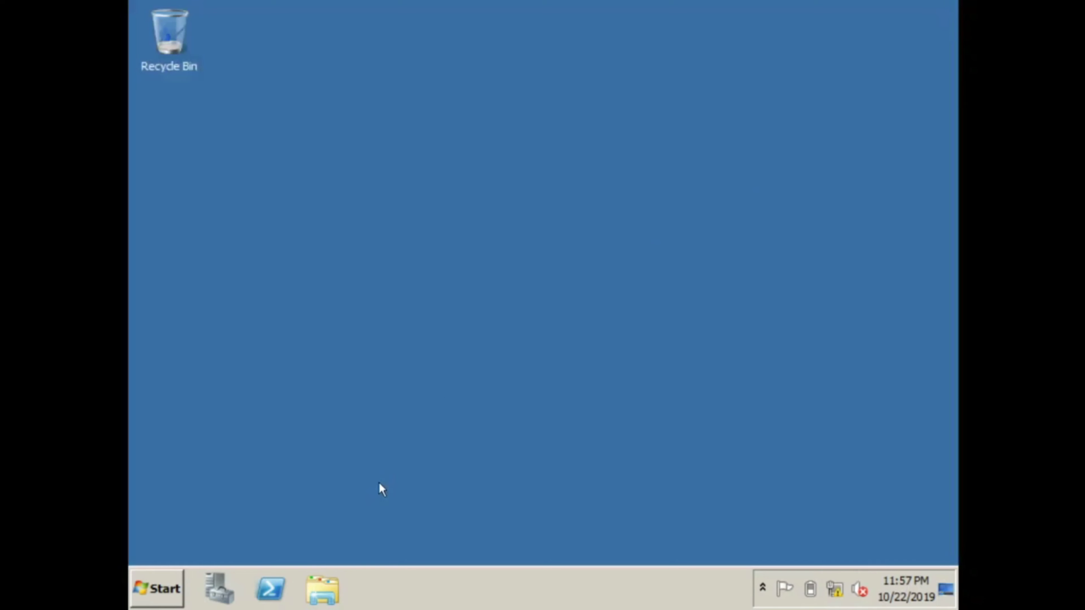
pyautogui.click(158, 587)
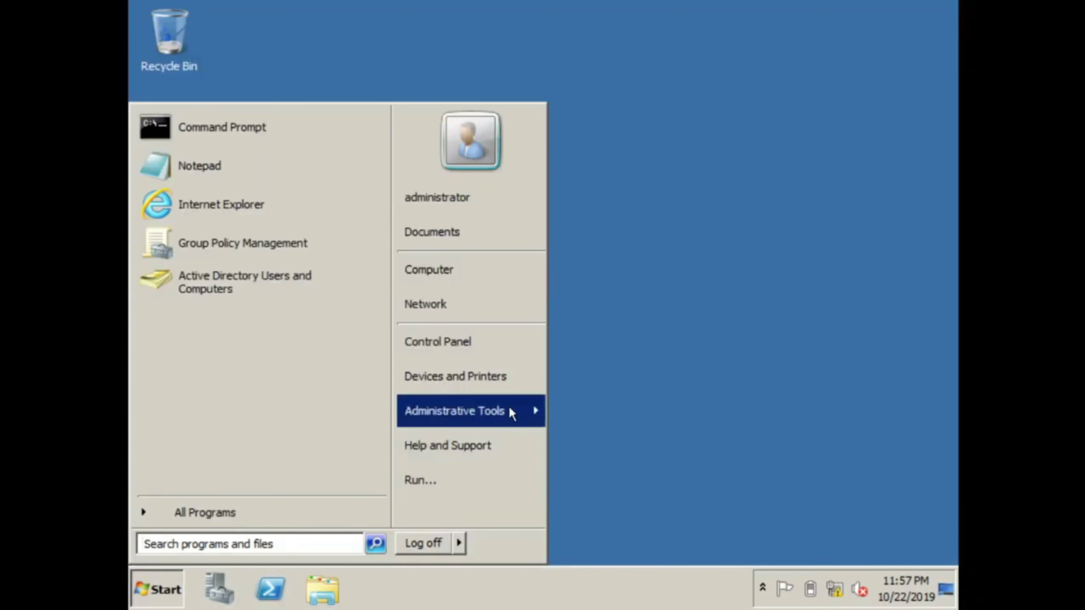
pyautogui.moveTo(511, 412)
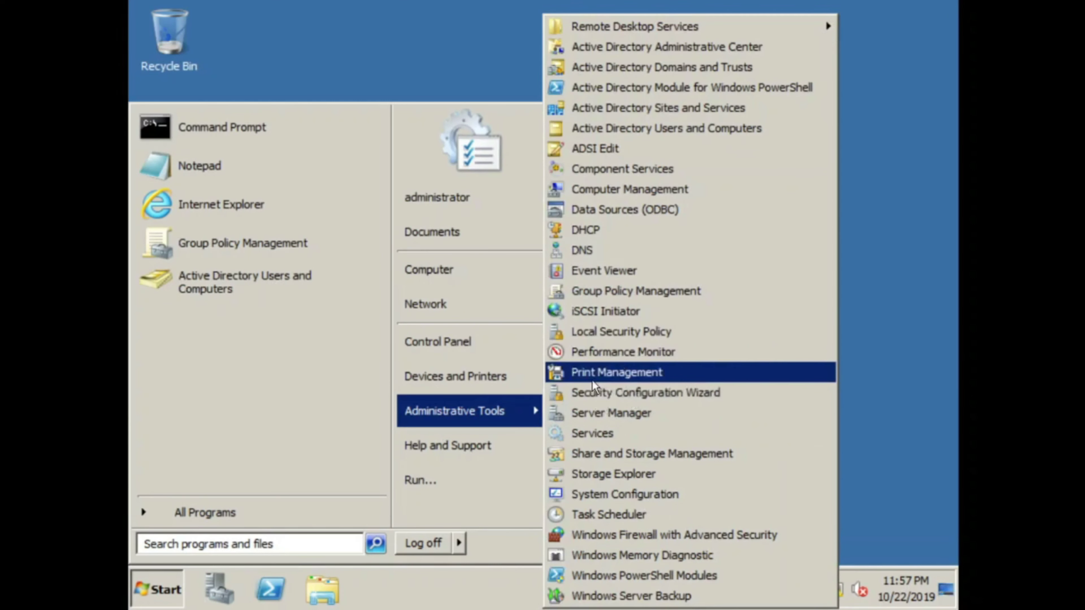
pyautogui.click(657, 378)
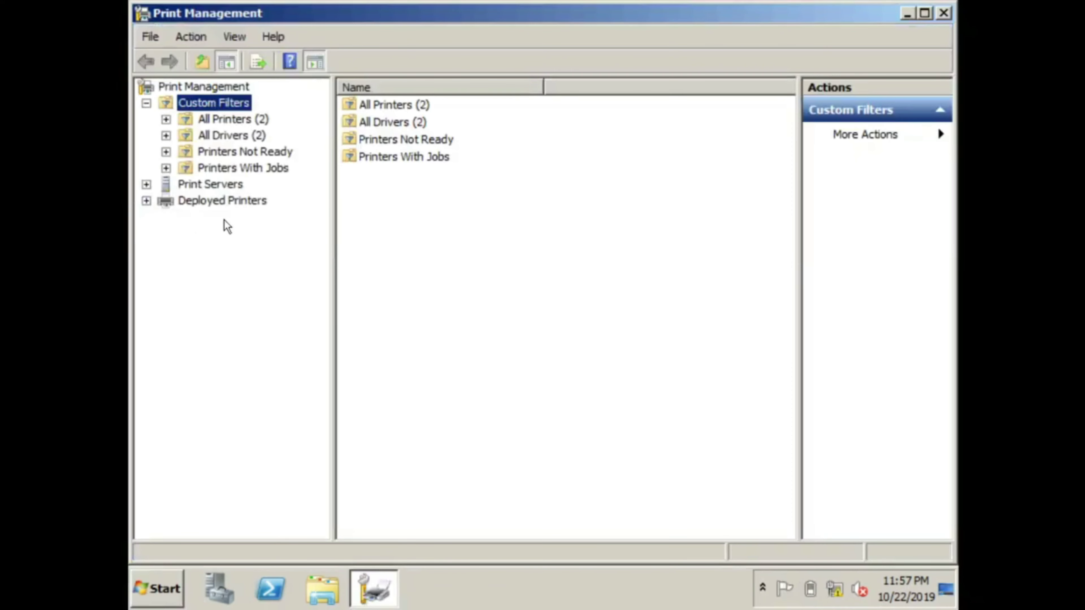
pyautogui.click(221, 188)
pyautogui.click(166, 201)
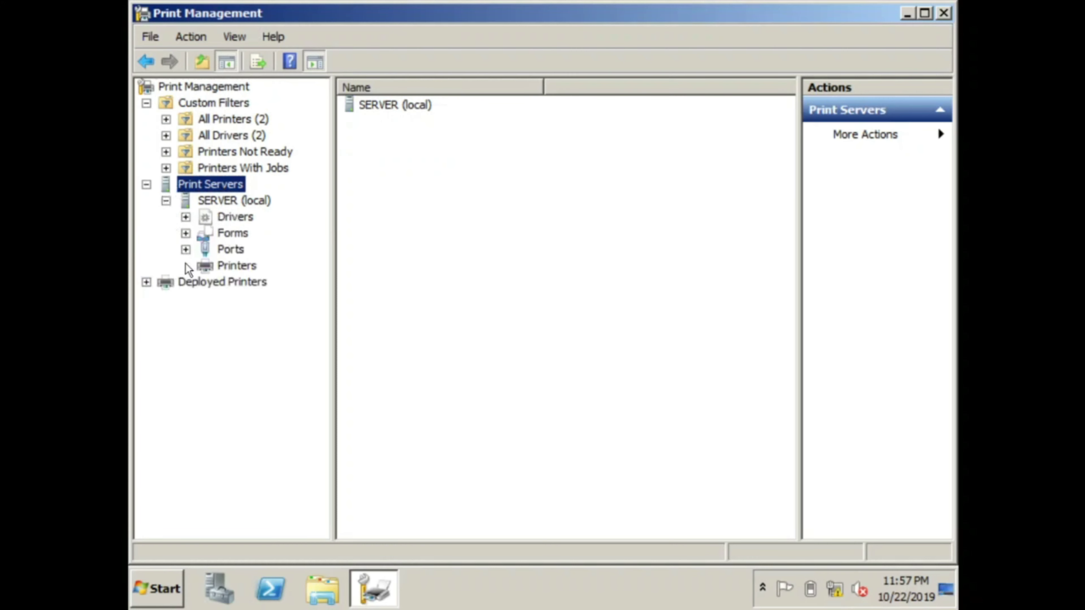
pyautogui.click(222, 269)
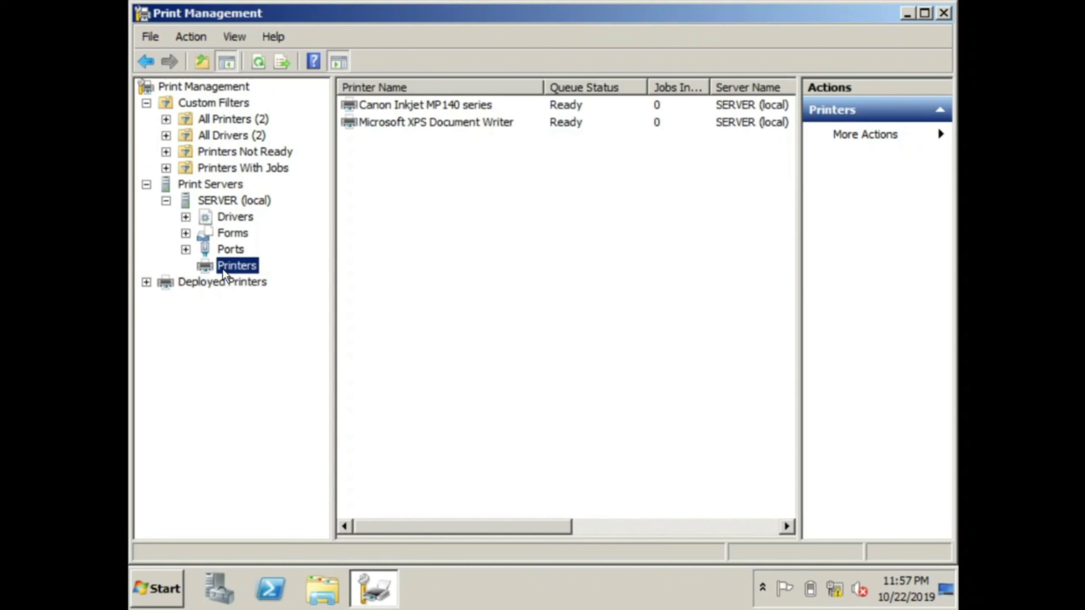
# Step: List the Canon Inkjet MP140 series printer in the directory
pyautogui.click(480, 109)
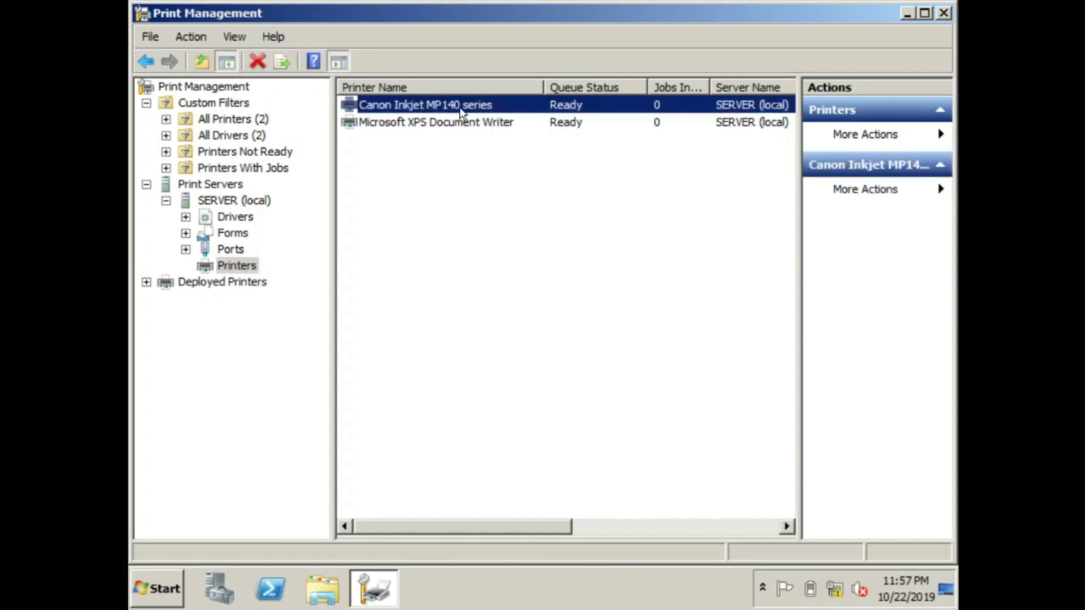
pyautogui.rightClick(460, 112)
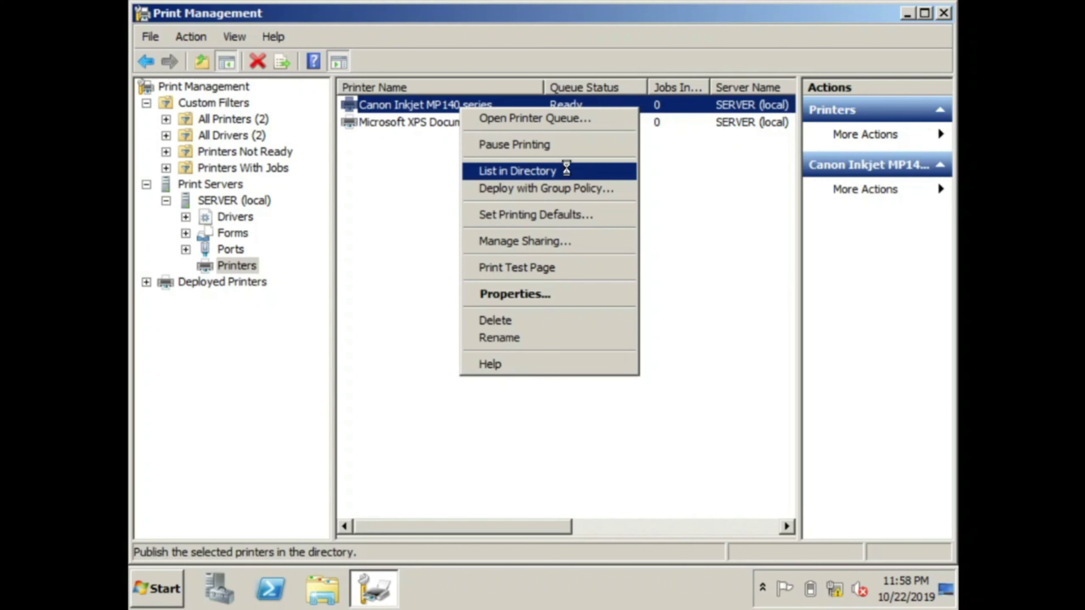
pyautogui.click(538, 170)
pyautogui.rightClick(455, 107)
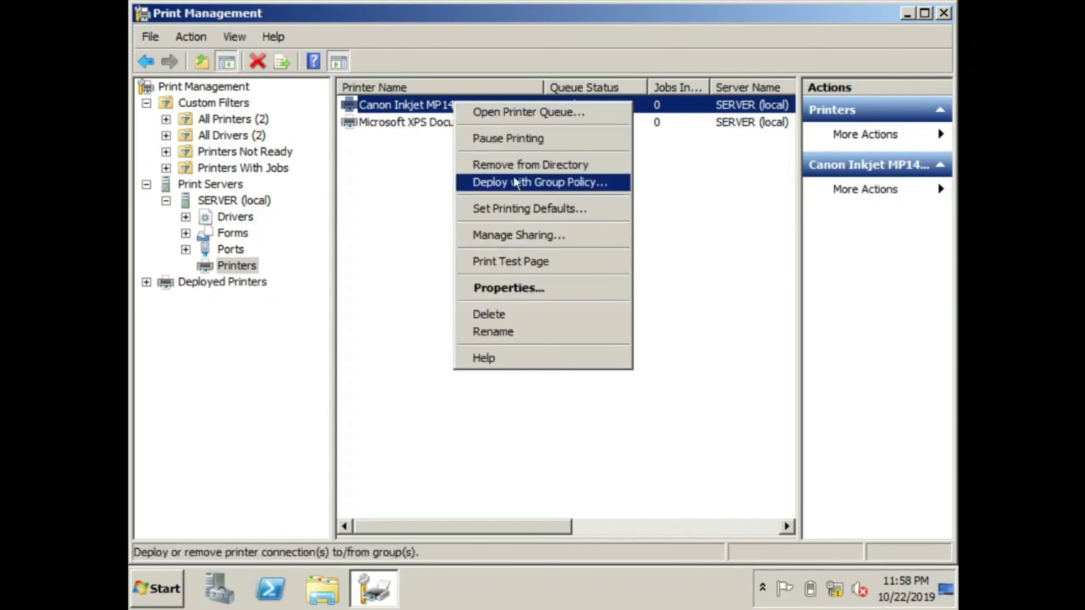
# Step: Start a Group Policy deployment for the Canon printer and choose GRADE 9 GPO
pyautogui.click(537, 184)
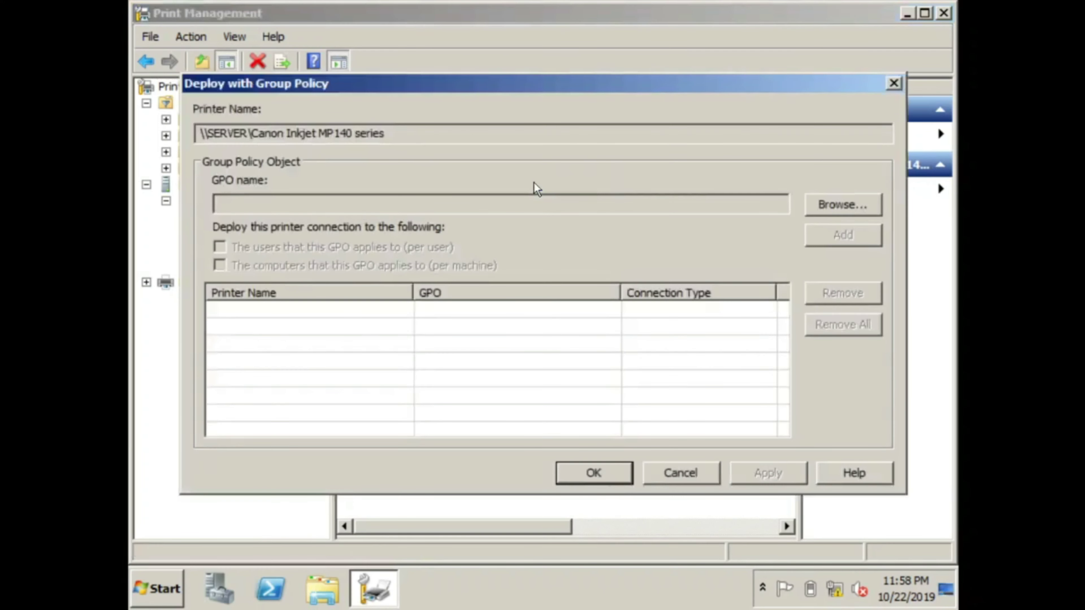
pyautogui.click(837, 208)
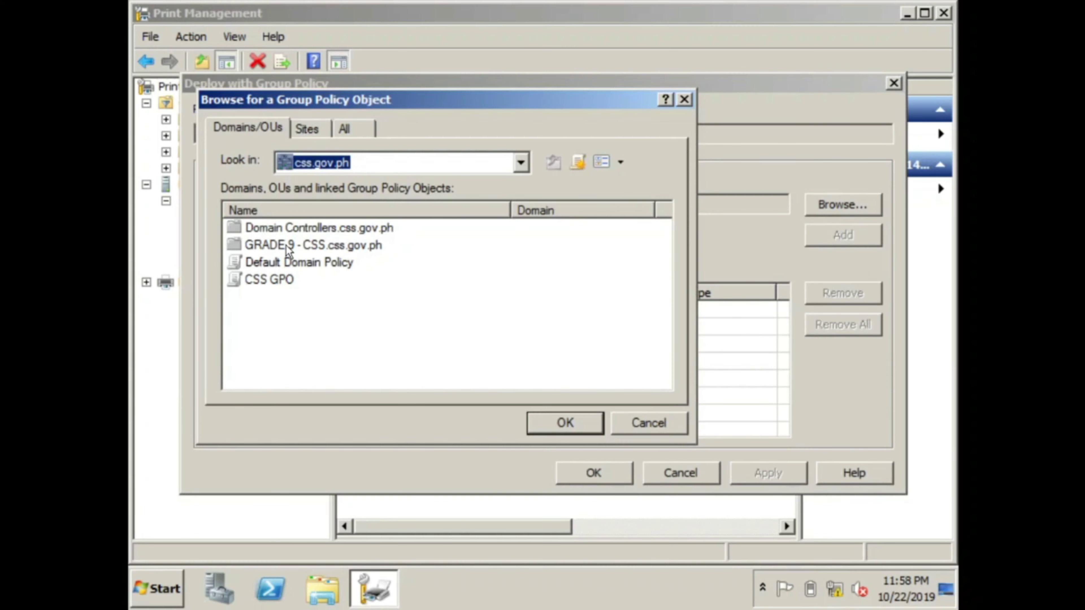
pyautogui.click(293, 250)
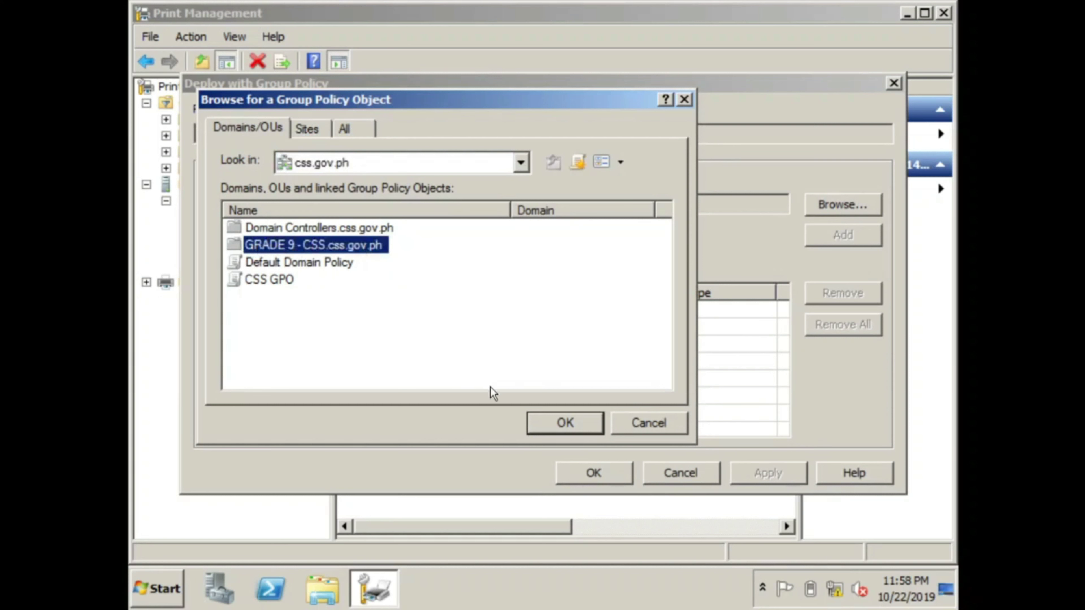
pyautogui.click(564, 423)
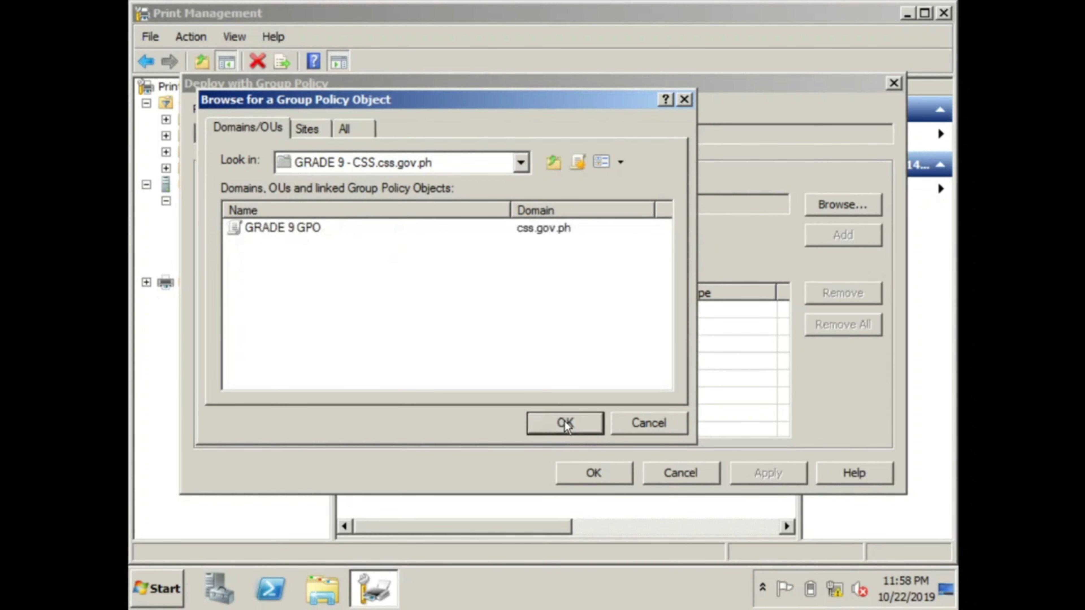
pyautogui.click(566, 424)
# Step: Add per-user and per-machine deployments, apply, and confirm the success message
pyautogui.click(236, 250)
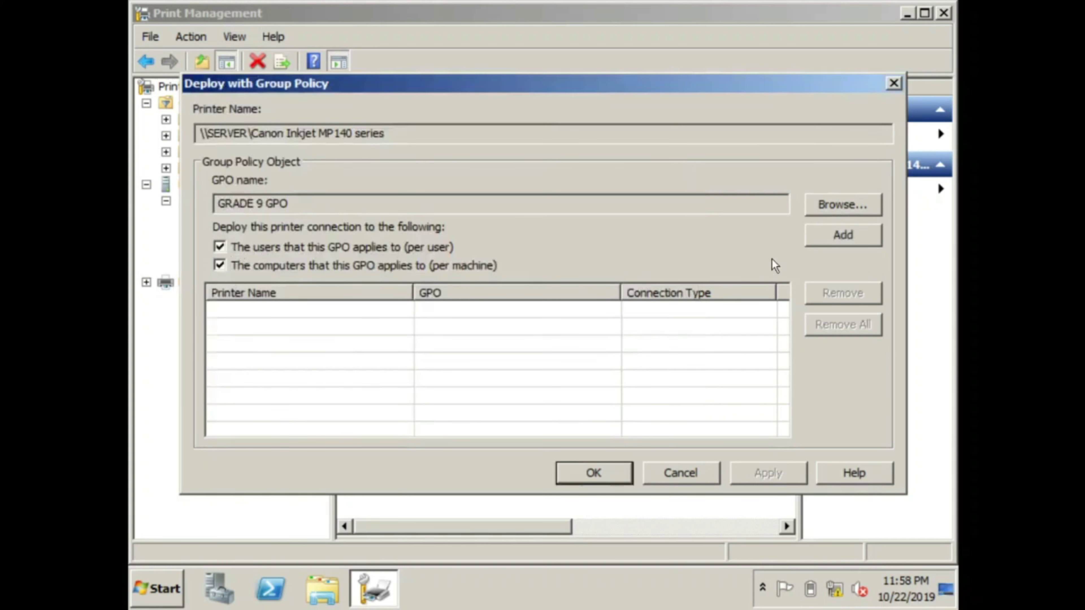
pyautogui.click(827, 240)
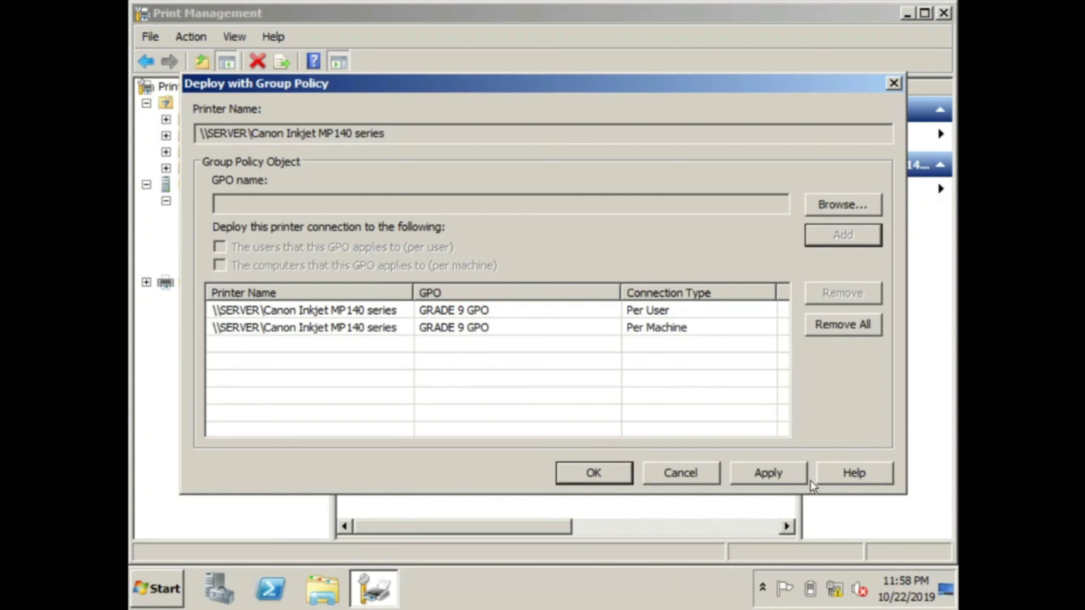
pyautogui.click(776, 473)
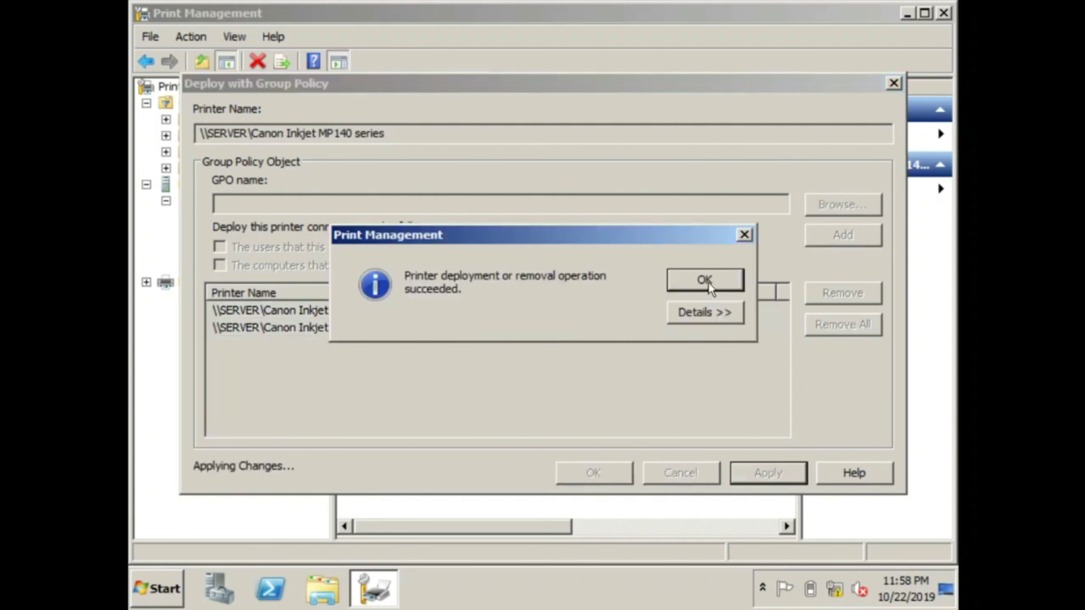
pyautogui.click(711, 281)
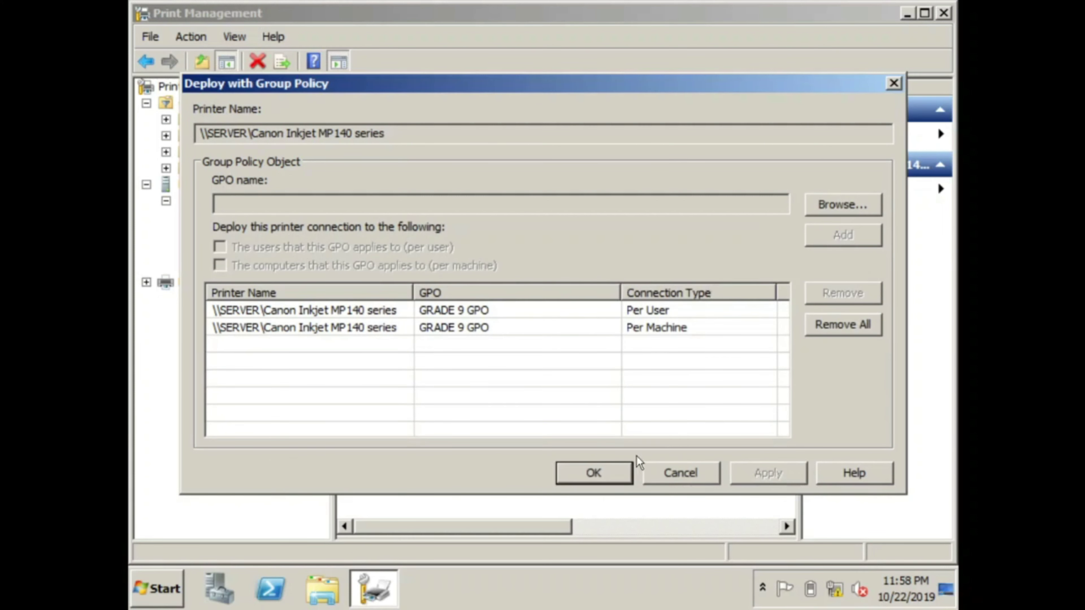
pyautogui.click(600, 475)
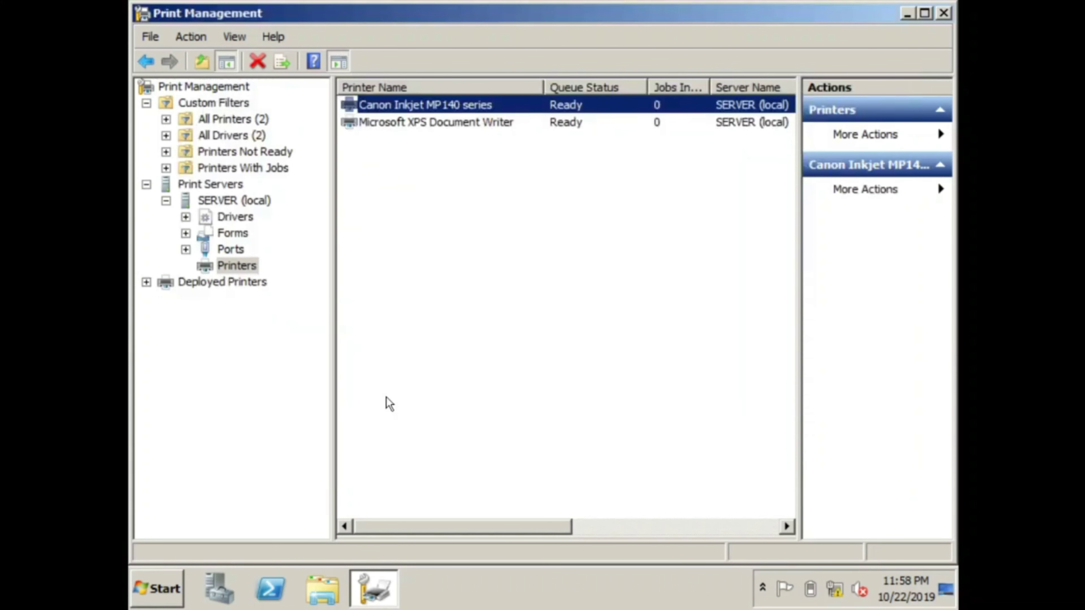
# Step: From Deployed Printers, start a Group Policy deployment of the Canon printer to CSS GPO
pyautogui.click(219, 285)
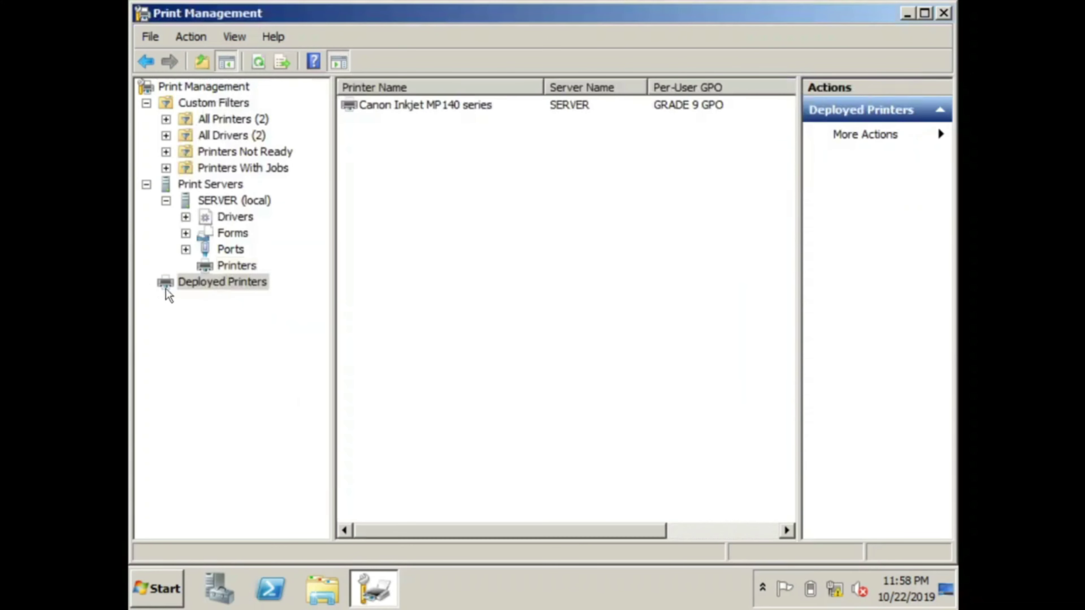
pyautogui.click(403, 107)
pyautogui.rightClick(421, 107)
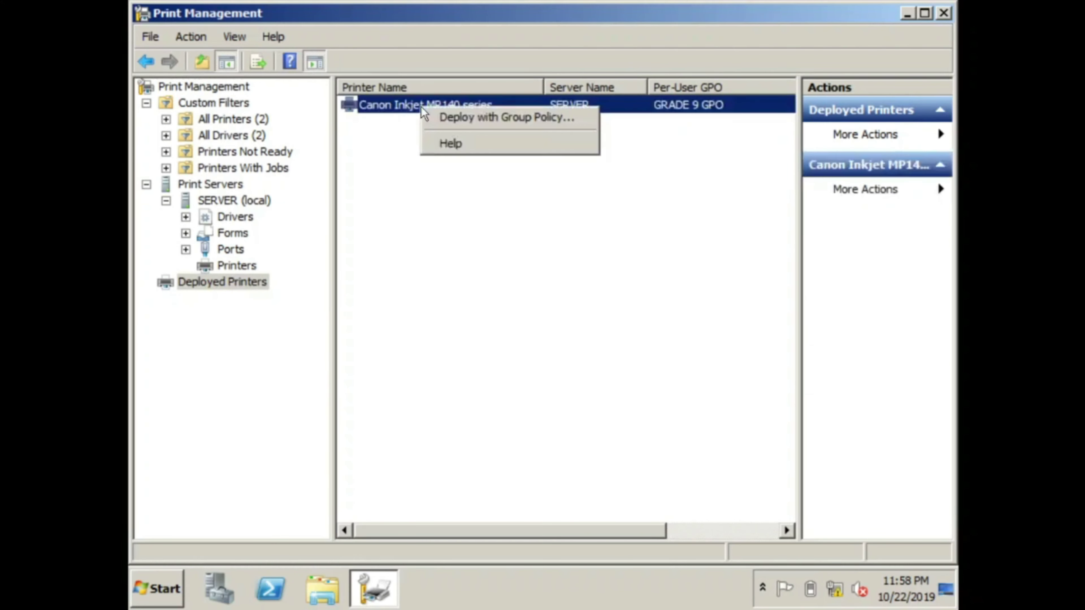
pyautogui.click(519, 117)
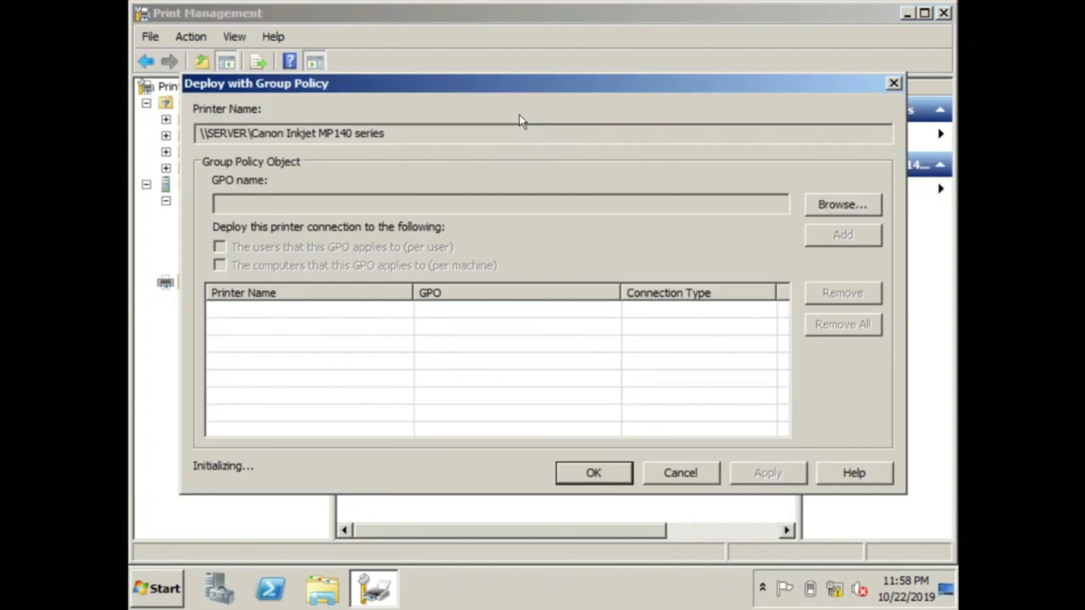
pyautogui.click(835, 208)
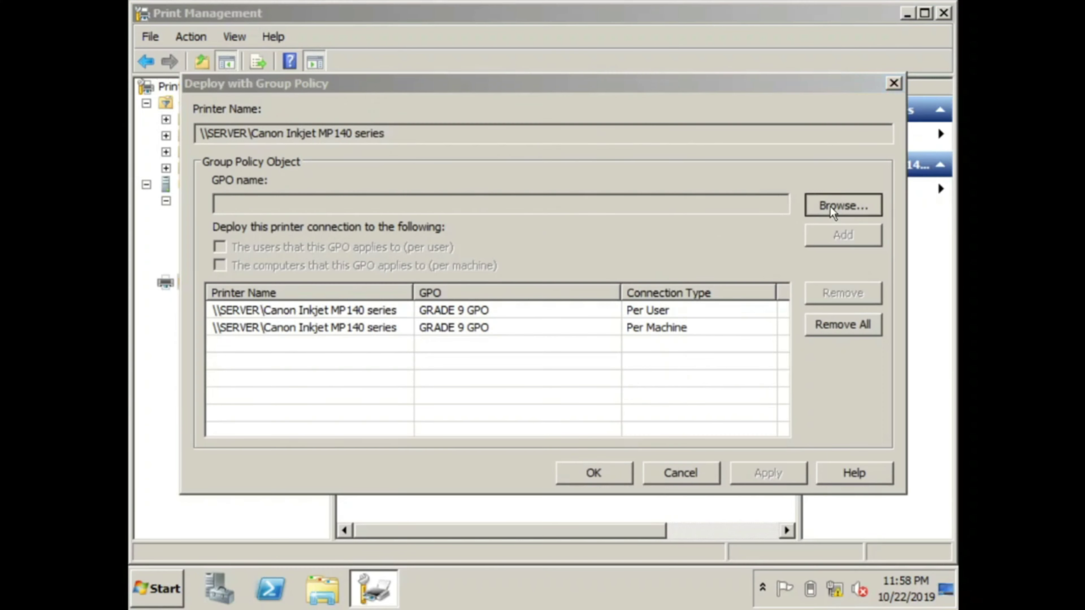
pyautogui.click(290, 279)
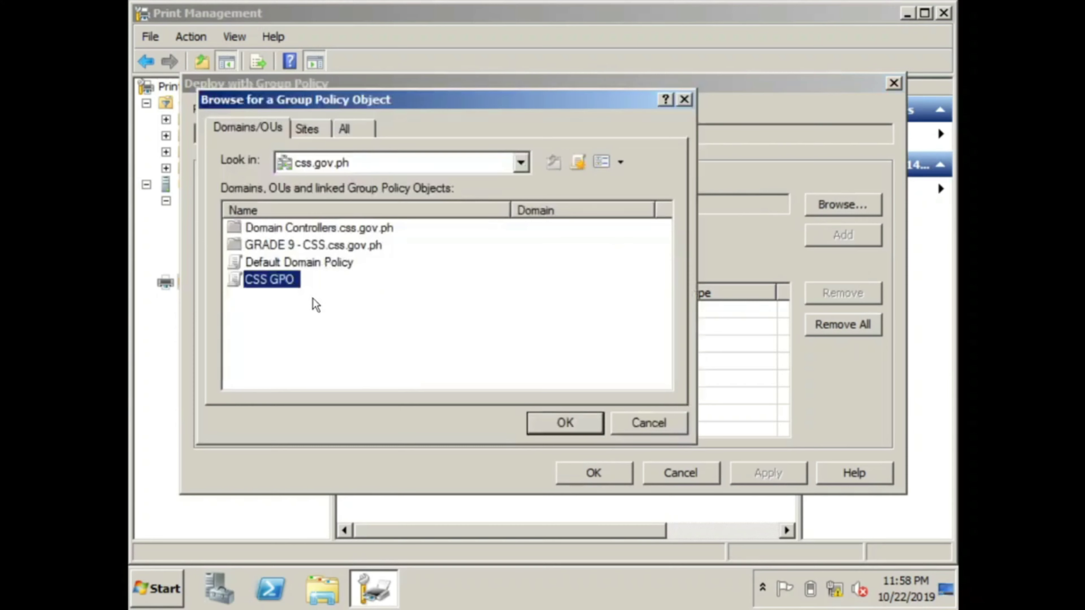
pyautogui.click(565, 423)
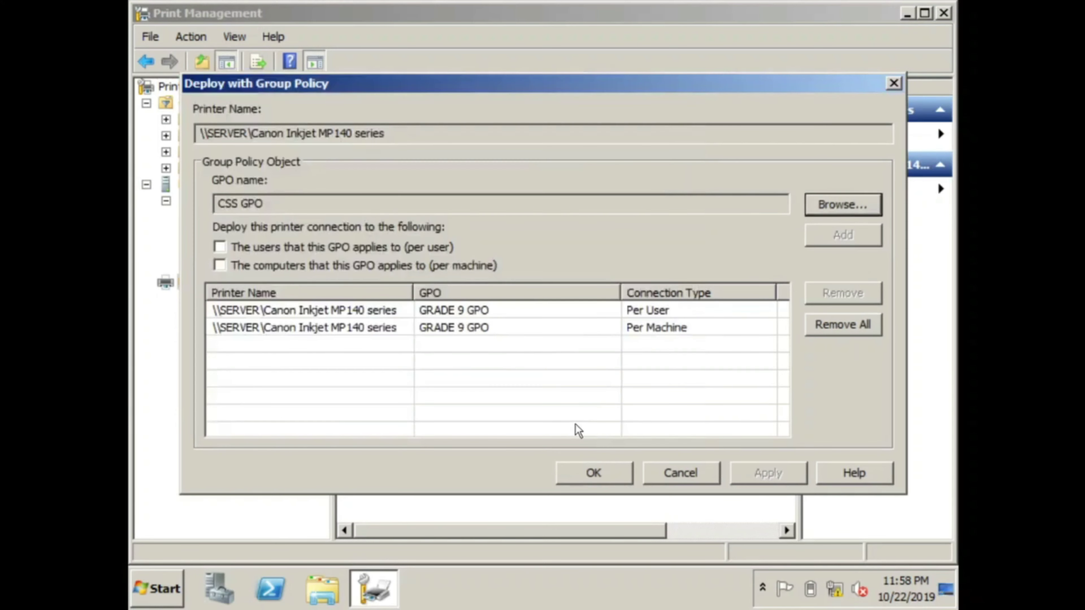
# Step: Tick per-user and per-machine deployment for CSS GPO and apply it
pyautogui.click(227, 246)
pyautogui.click(219, 265)
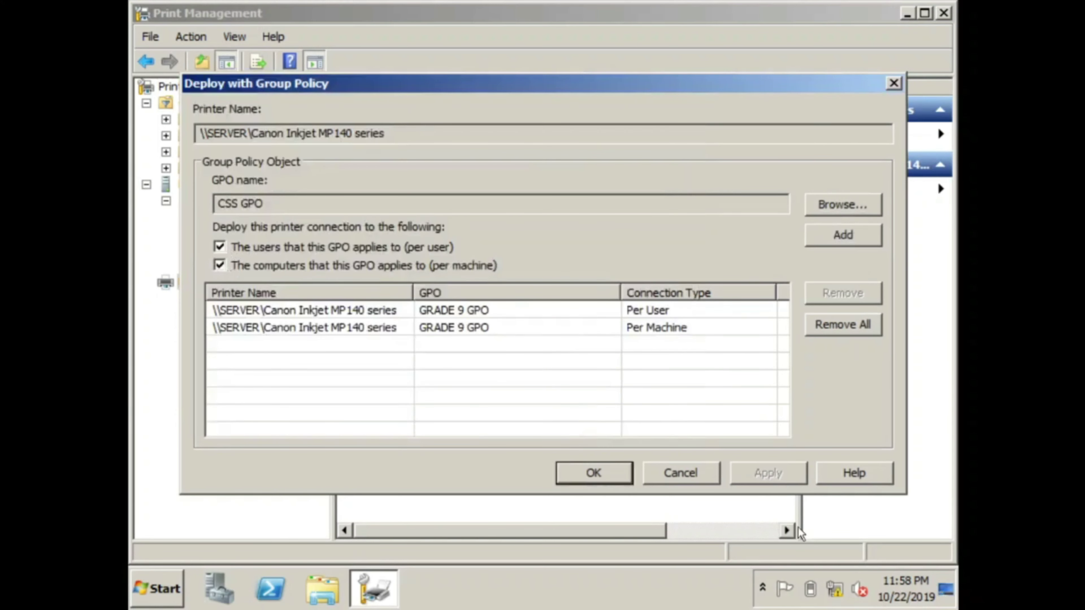
pyautogui.click(593, 473)
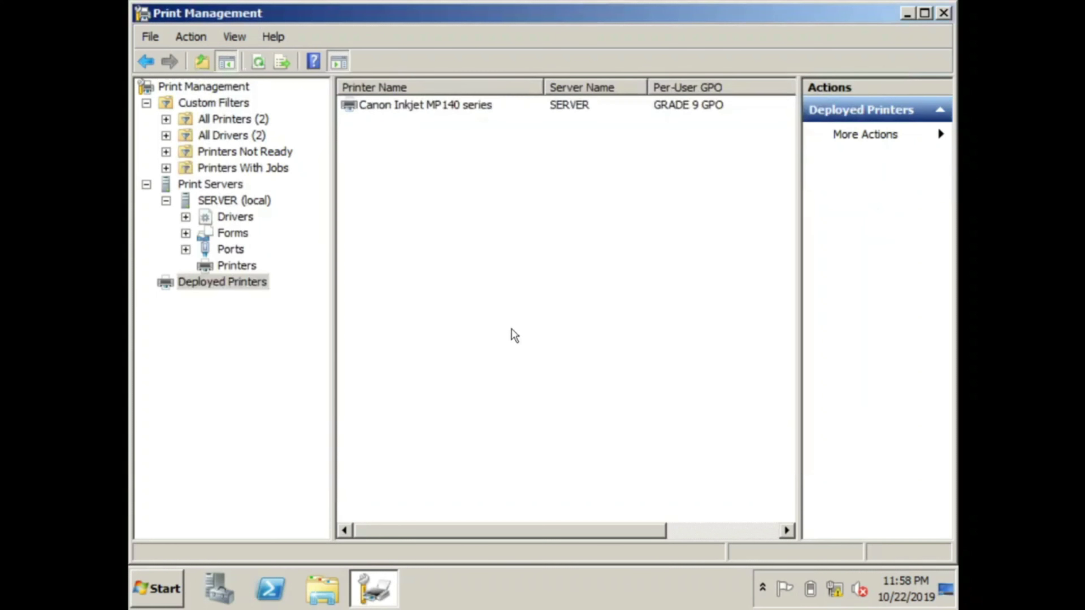
pyautogui.click(226, 289)
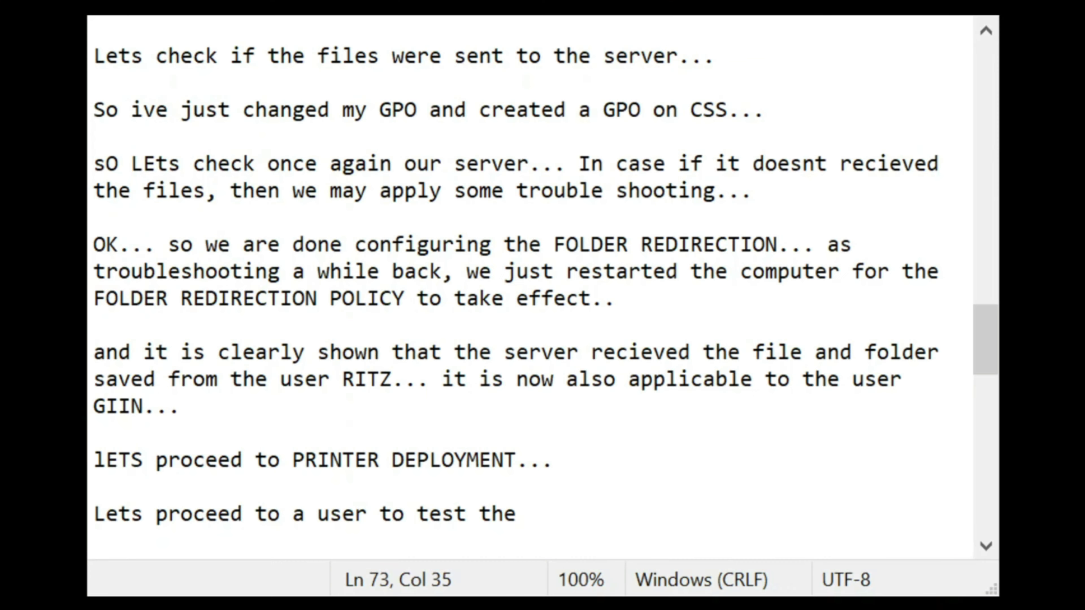
# Step: Replace the unfinished last line with 'Lets now proceed to the USER' and the user's name, 'to test the printer...'
pyautogui.moveTo(518, 513); pyautogui.dragTo(89, 508)
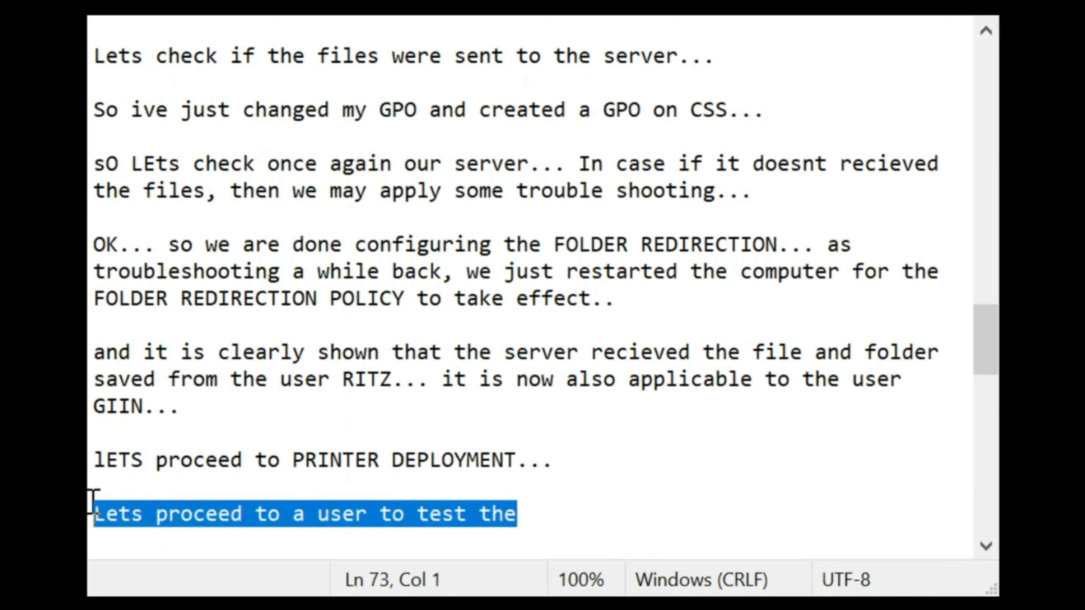
pyautogui.write('Lets now pro')
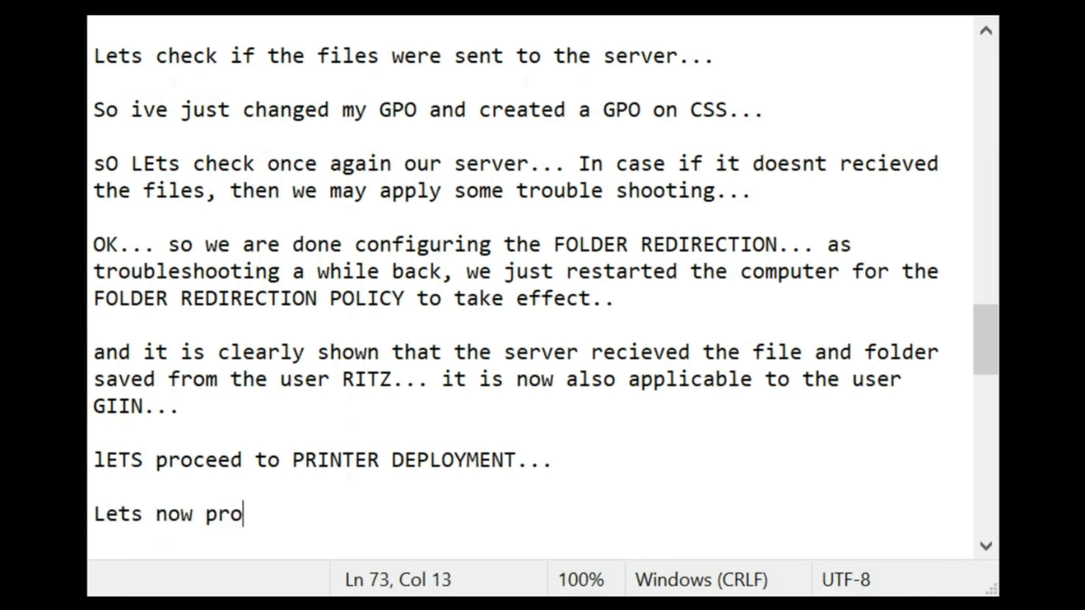
pyautogui.write('ceed to the PRN')
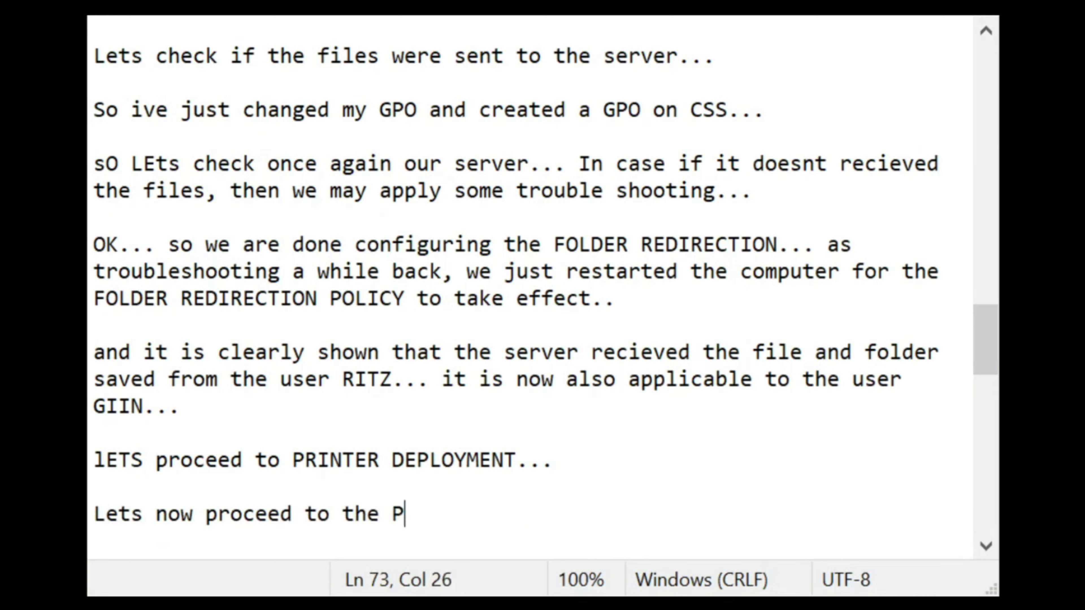
pyautogui.press('BackSpace')
pyautogui.write('INTER')
pyautogui.press('BackSpace')
pyautogui.press('BackSpace')
pyautogui.press('BackSpace')
pyautogui.press('BackSpace')
pyautogui.press('BackSpace')
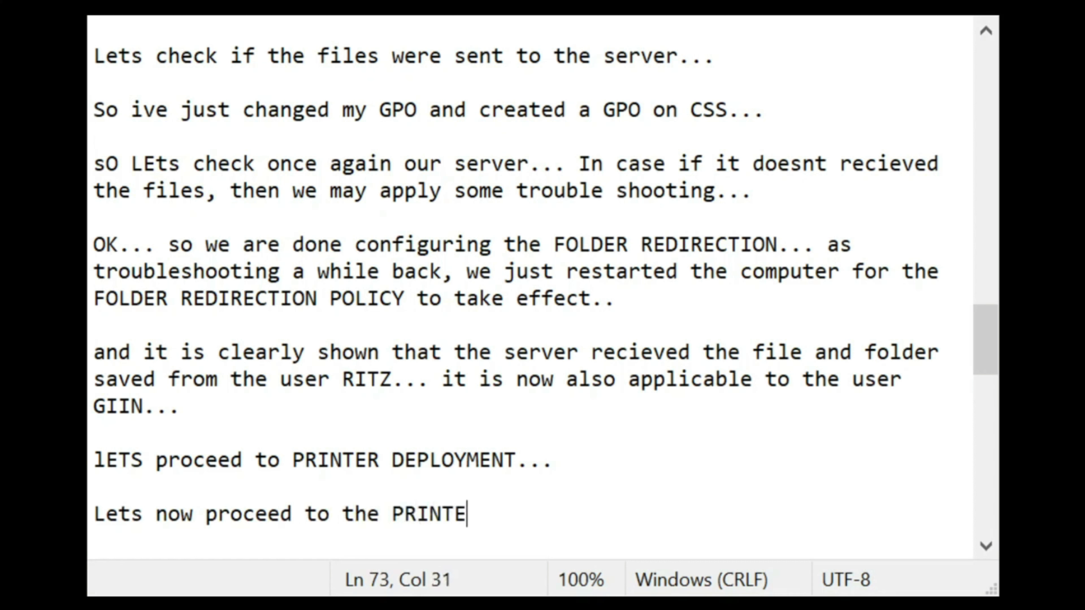
pyautogui.press('BackSpace')
pyautogui.press('BackSpace')
pyautogui.write('USER ')
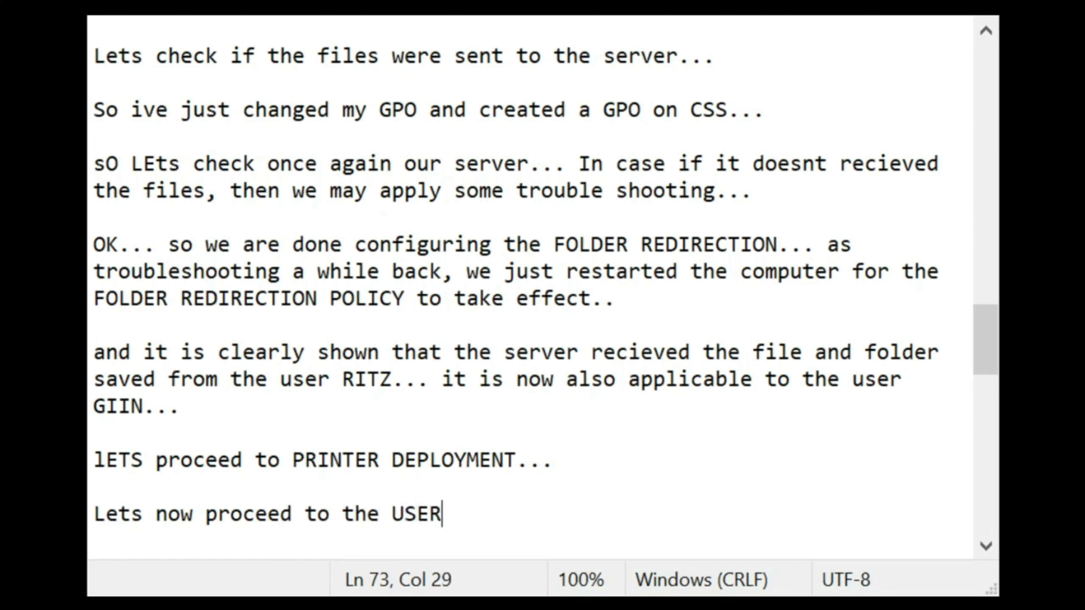
pyautogui.write('GINN')
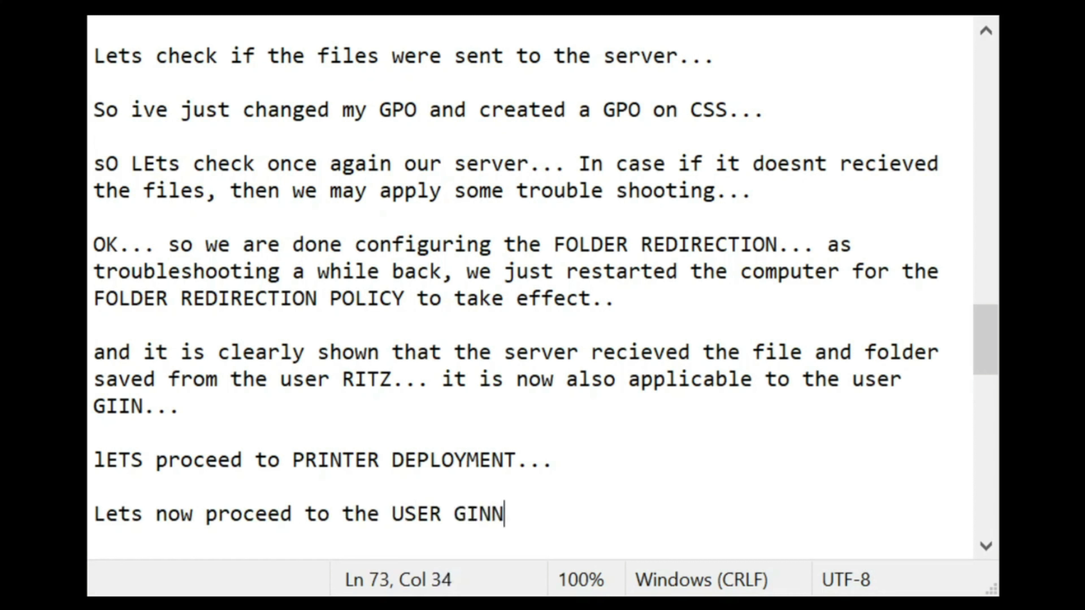
pyautogui.write(', to test the printe')
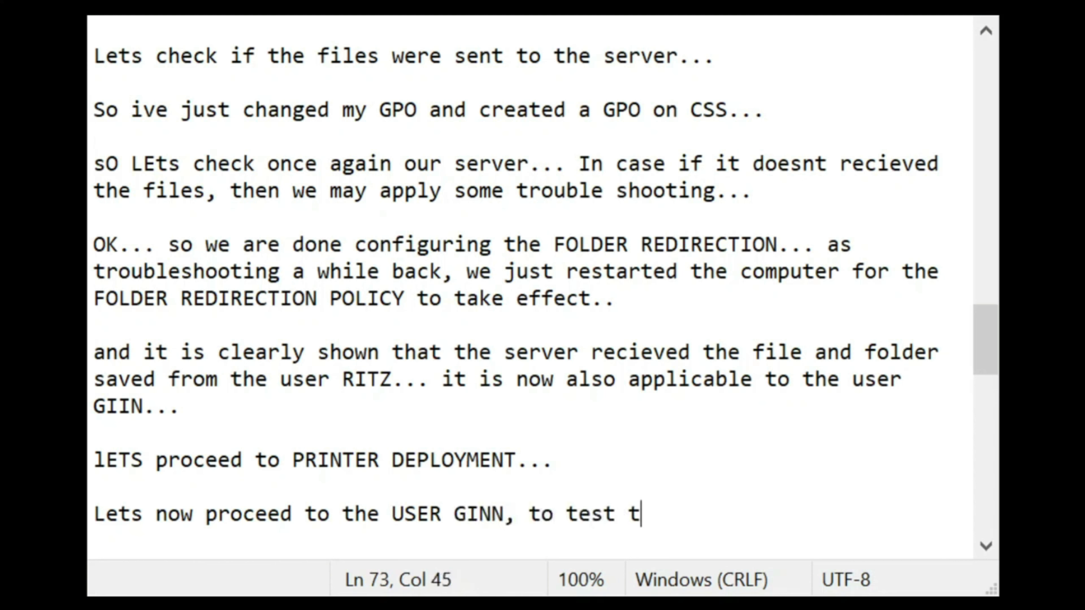
pyautogui.write('r...')
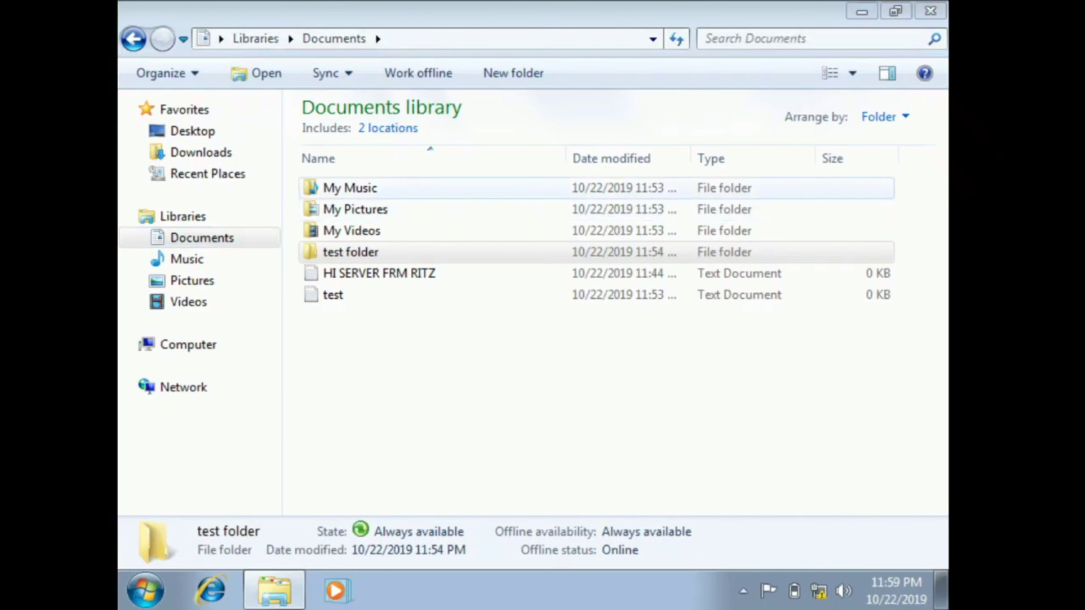
# Step: Switch user from the Start menu's Shut down options
pyautogui.click(882, 188)
pyautogui.click(145, 592)
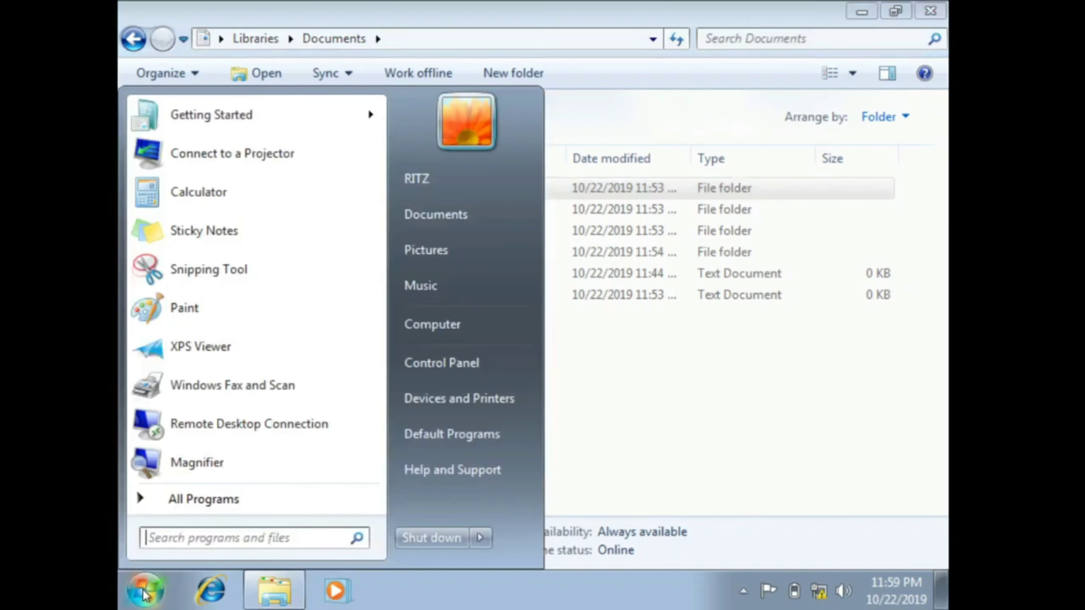
pyautogui.click(480, 537)
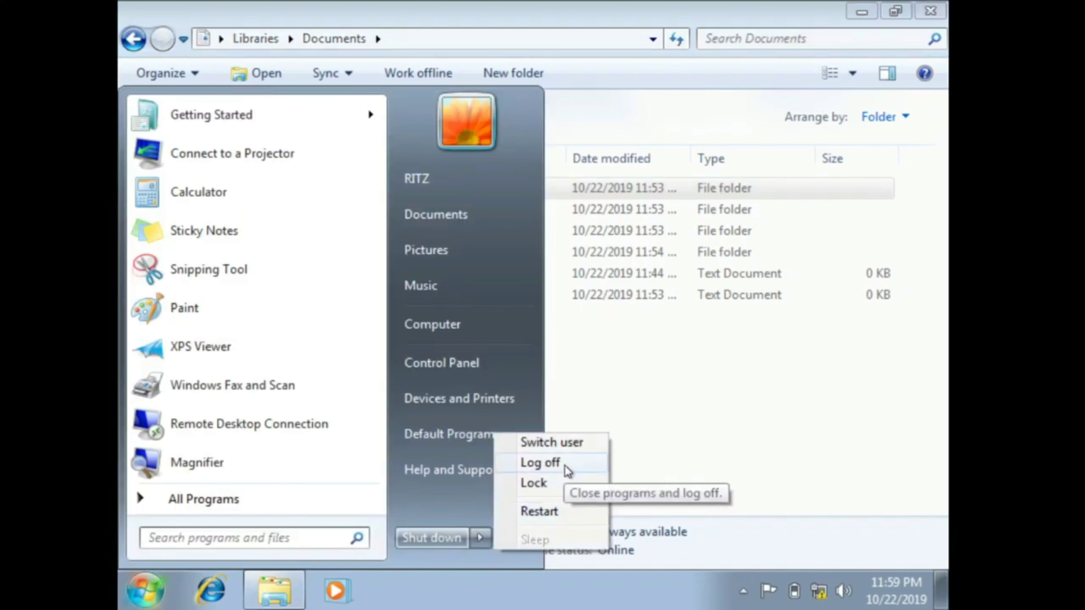
pyautogui.click(570, 448)
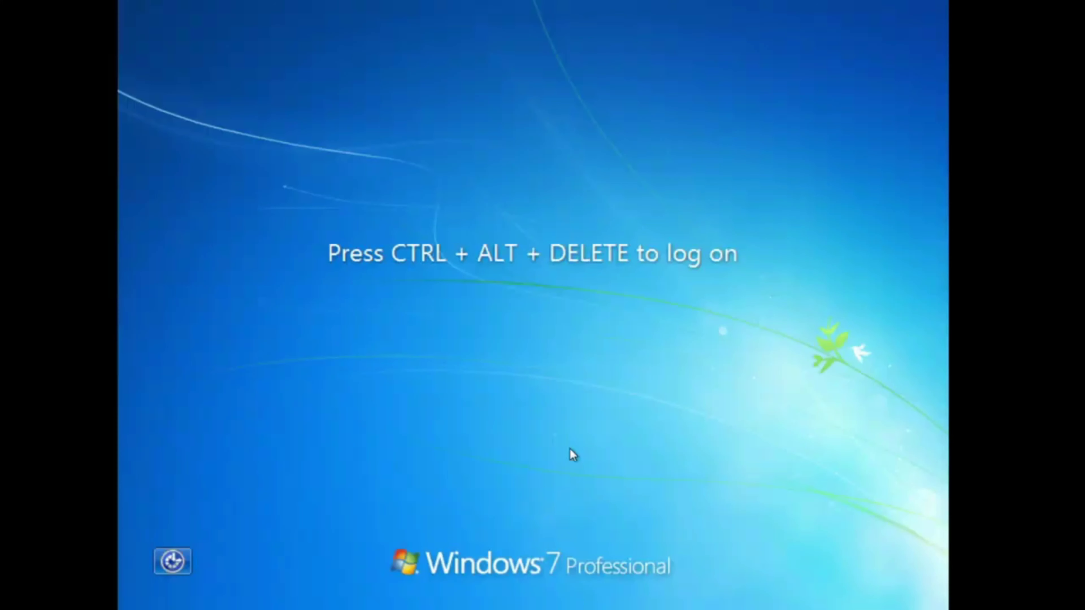
# Step: Log on as the other domain user with their password and reach the desktop
pyautogui.hotkey('ctrl', 'alt', 'Delete')
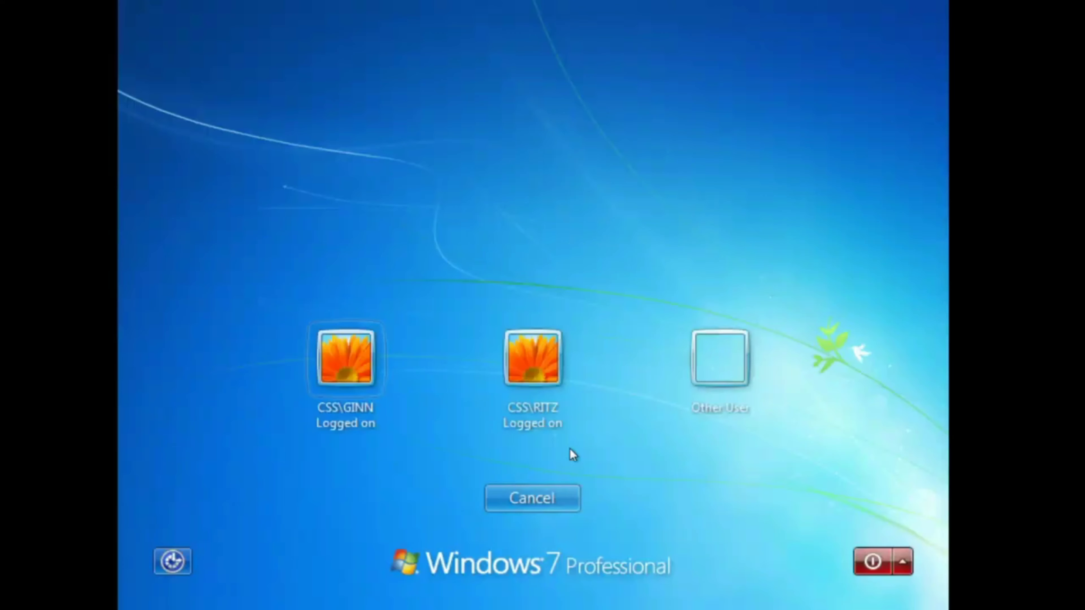
pyautogui.click(343, 380)
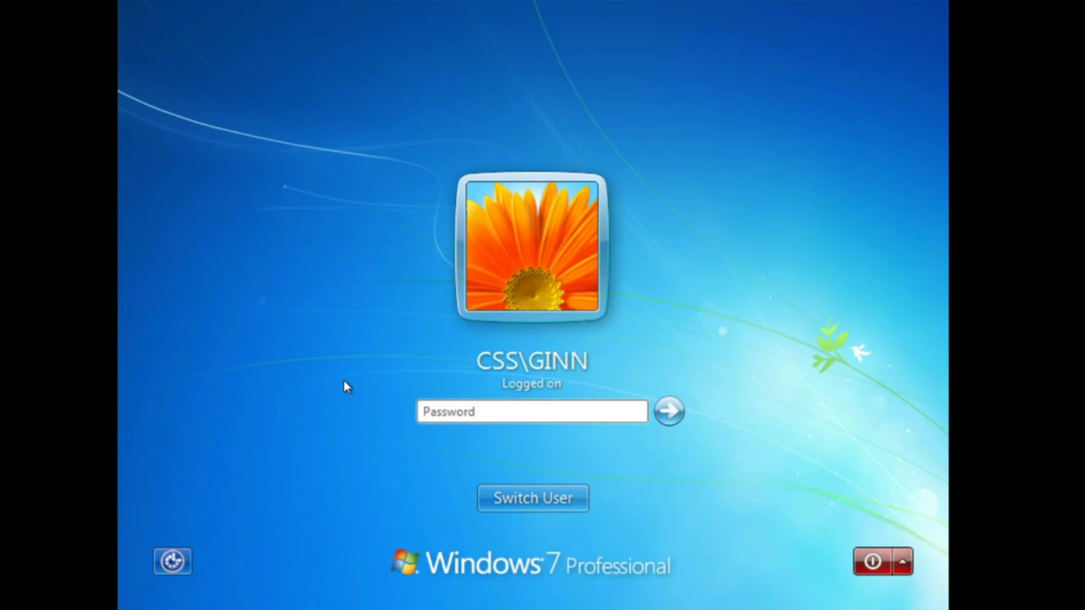
pyautogui.write('•••••••••')
pyautogui.press('Return')
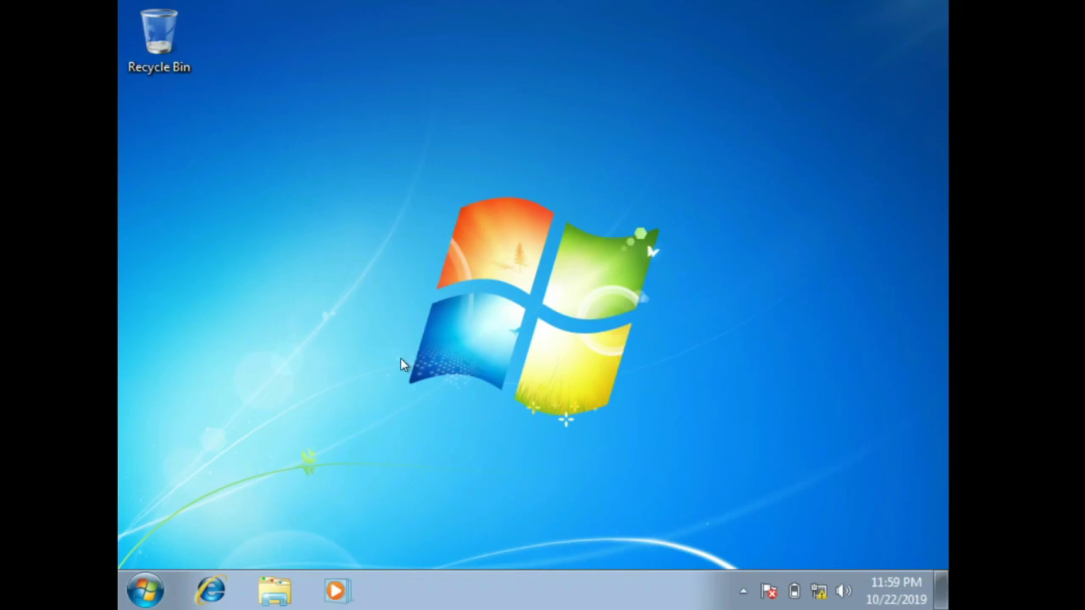
pyautogui.click(157, 586)
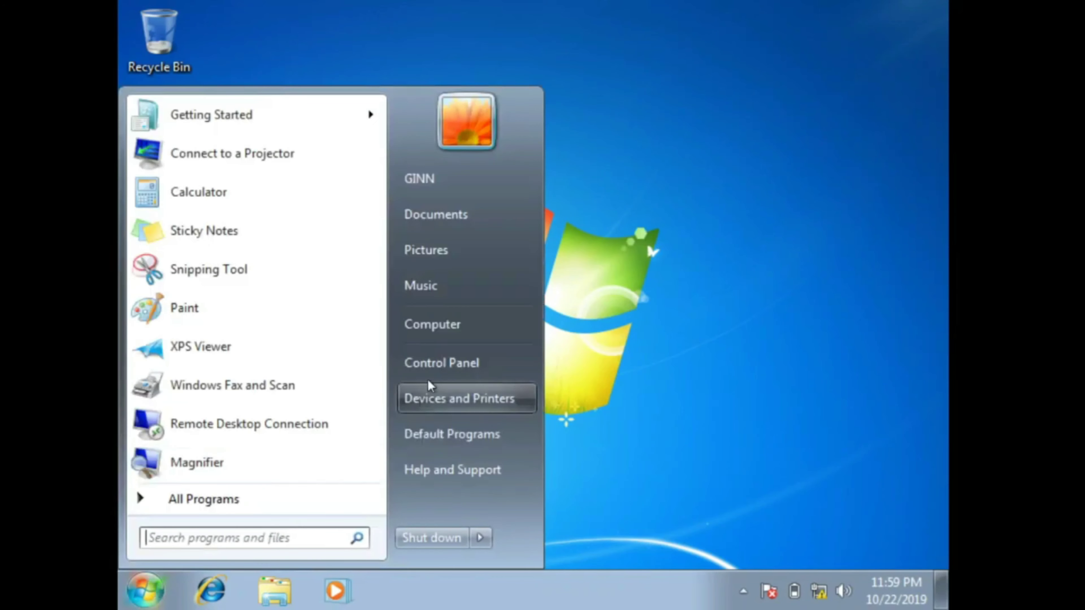
pyautogui.click(641, 250)
pyautogui.rightClick(638, 245)
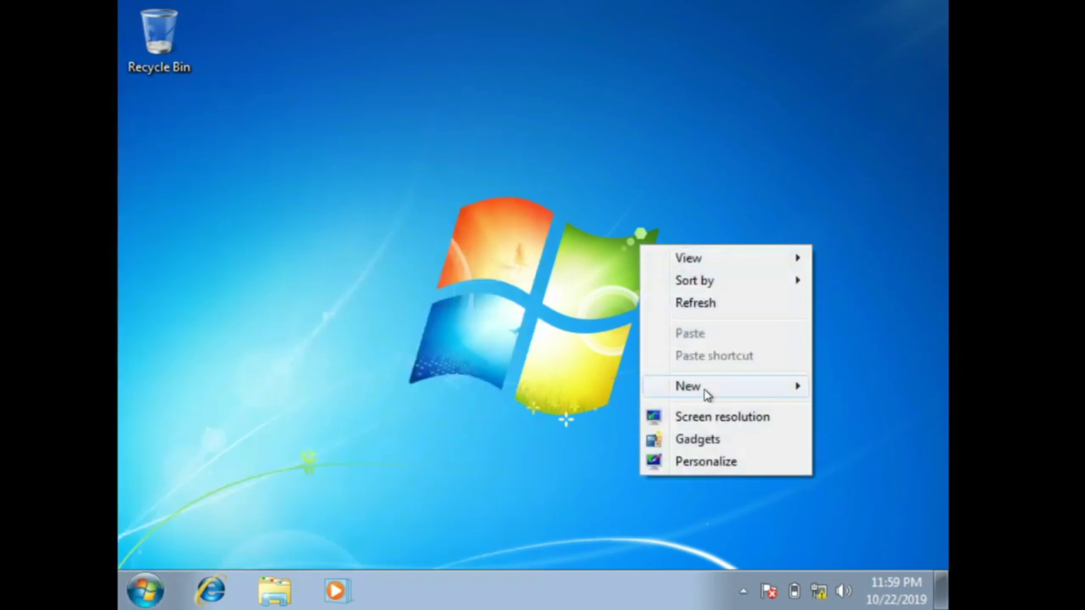
# Step: Create a new desktop text document named 'PRINT TEST' plus the user's name
pyautogui.moveTo(704, 389)
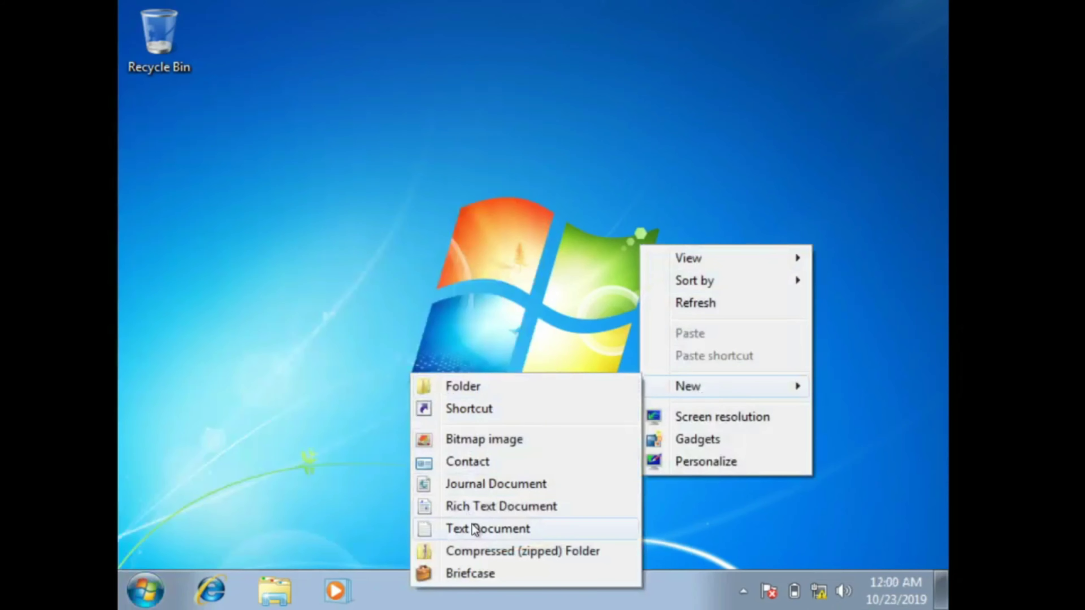
pyautogui.click(474, 529)
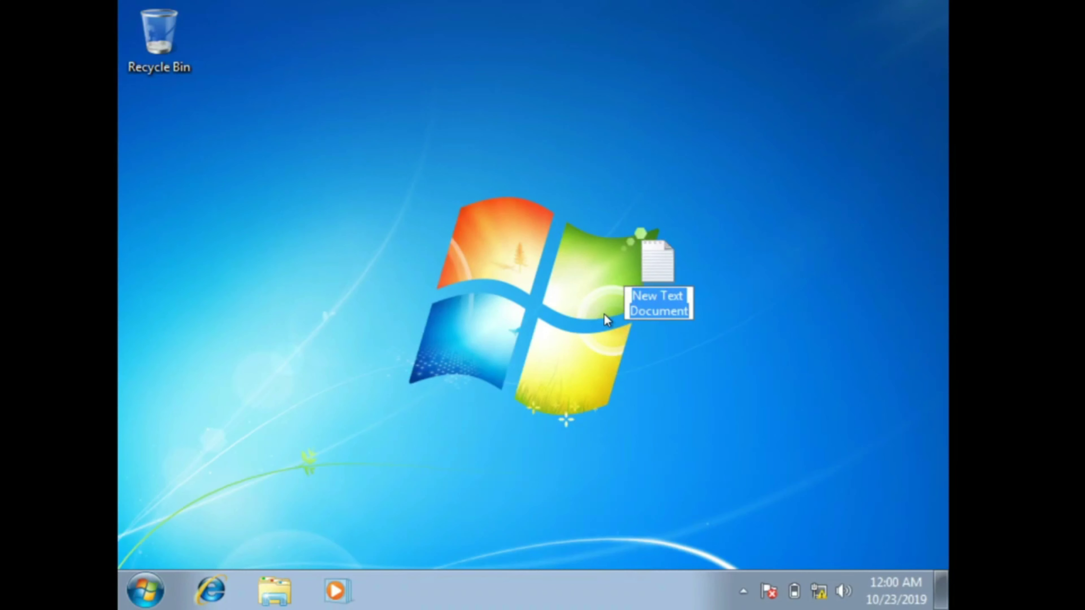
pyautogui.write('PRINT TE')
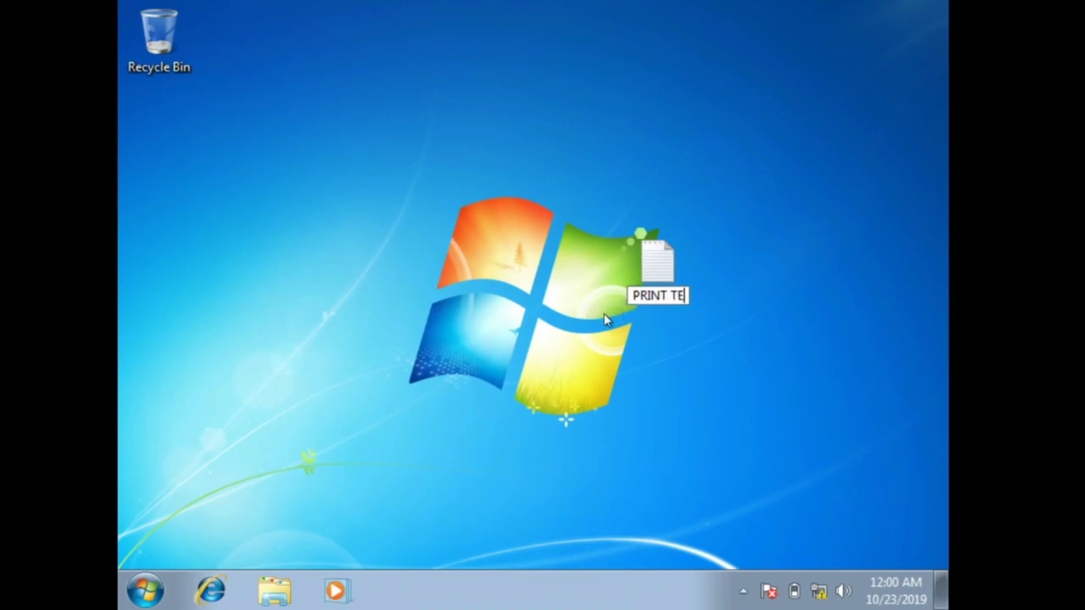
pyautogui.write('ST GINN')
pyautogui.press('Return')
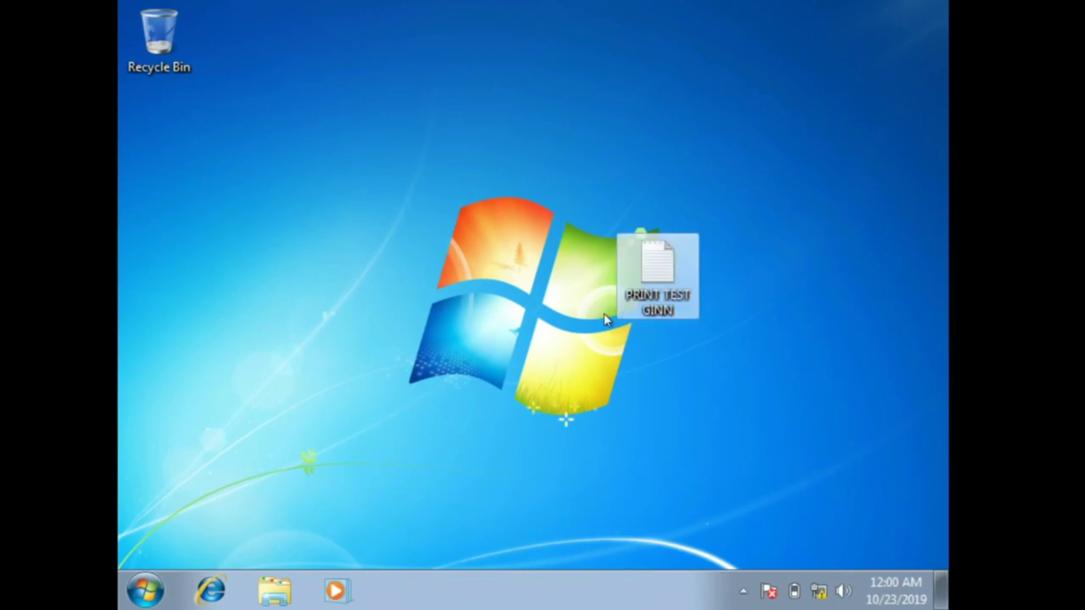
# Step: Open the file, type TESTING, and bring up its Print dialog
pyautogui.doubleClick(666, 279)
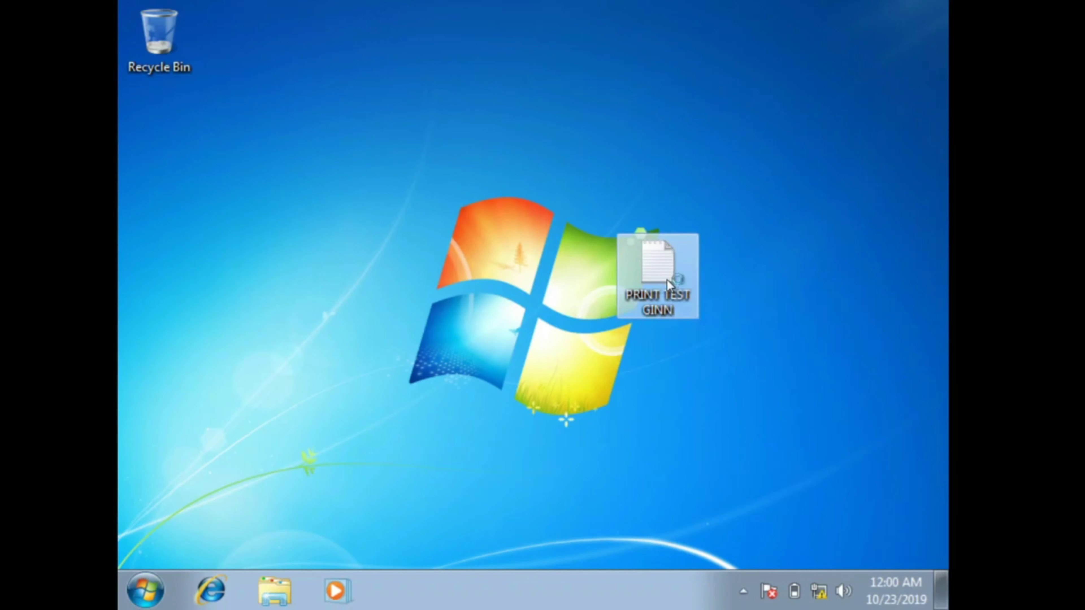
pyautogui.write('TESTING')
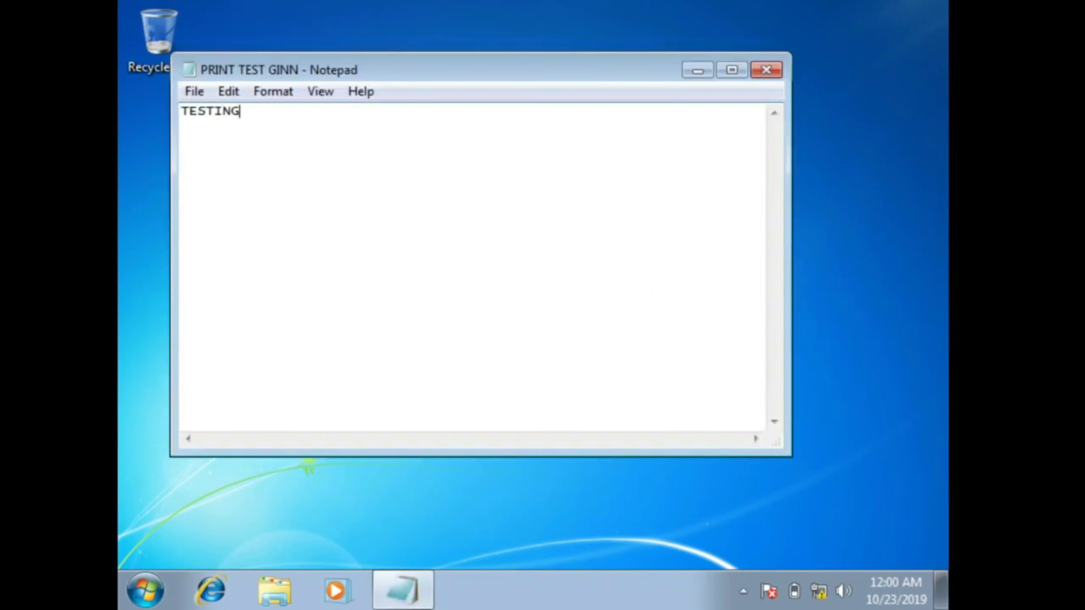
pyautogui.hotkey('ctrl', 'p')
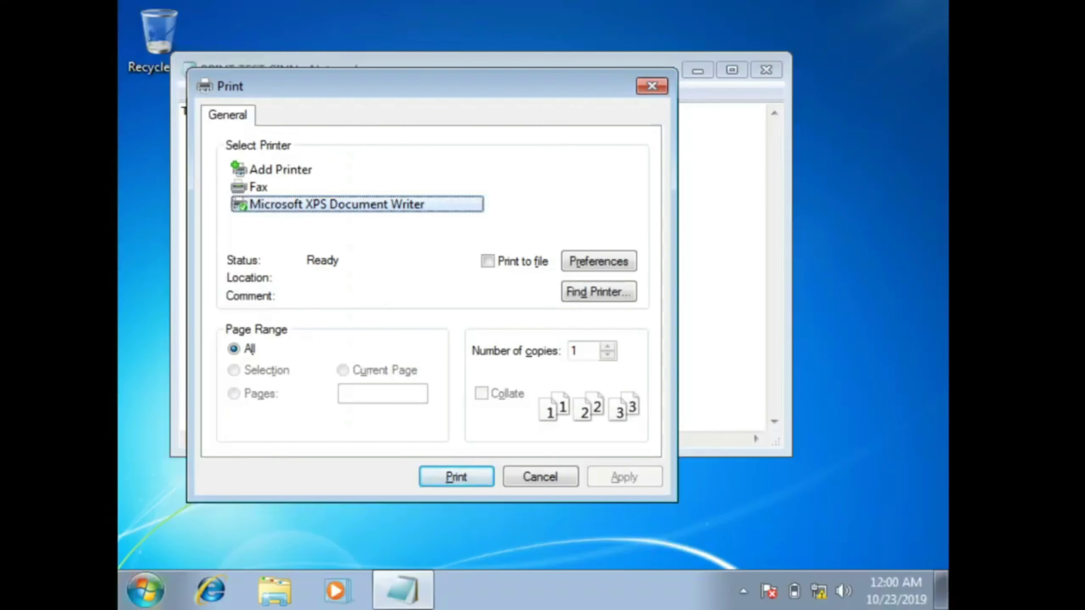
# Step: Run GPUPDATE from the Start search, then close its console and the Print dialog
pyautogui.click(145, 589)
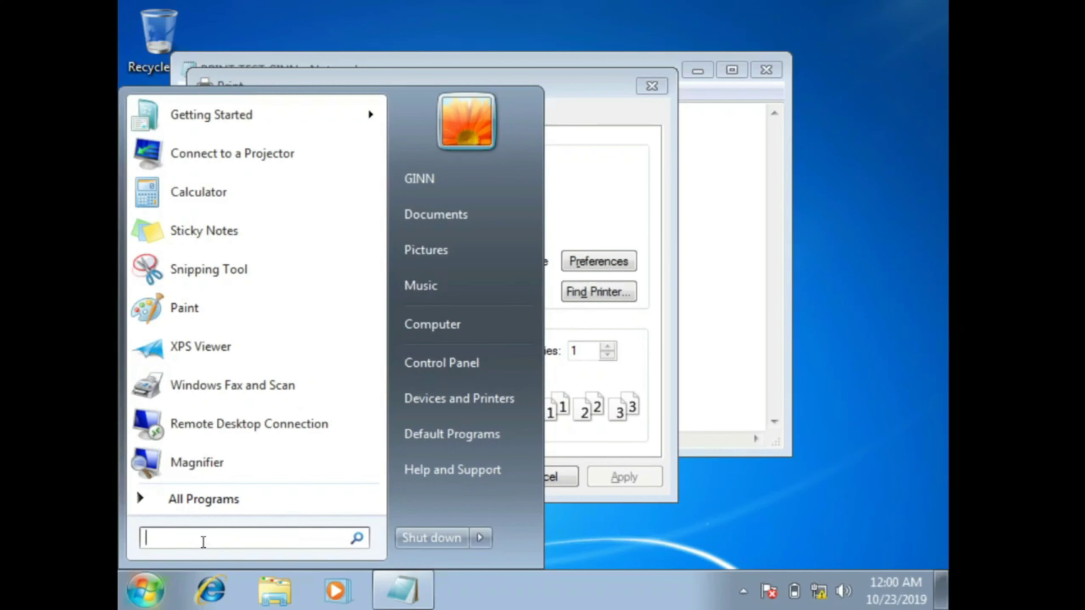
pyautogui.write('GPUP')
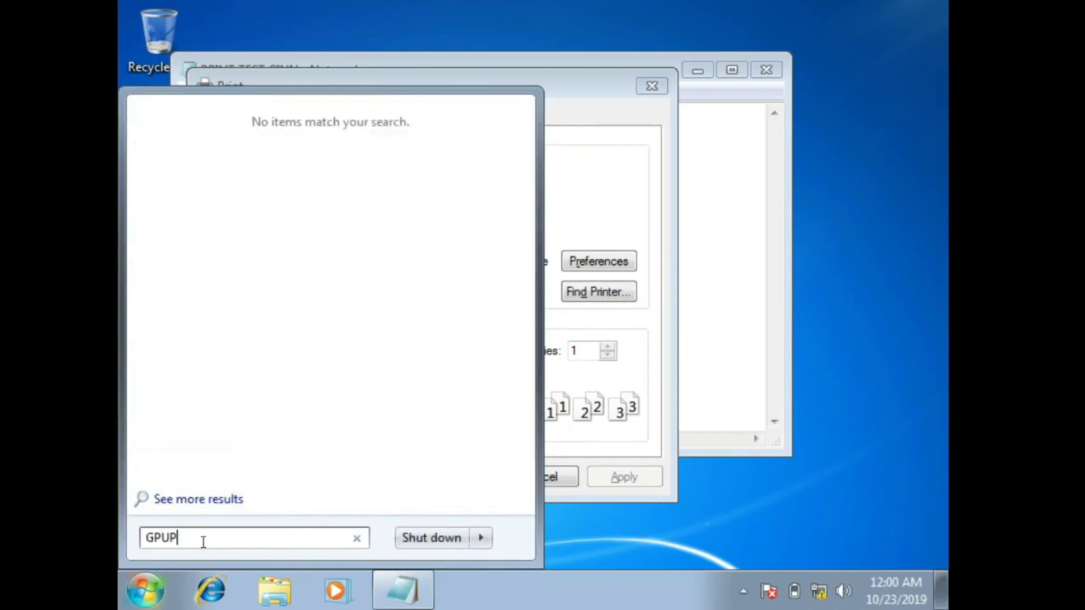
pyautogui.write('DATE')
pyautogui.press('Return')
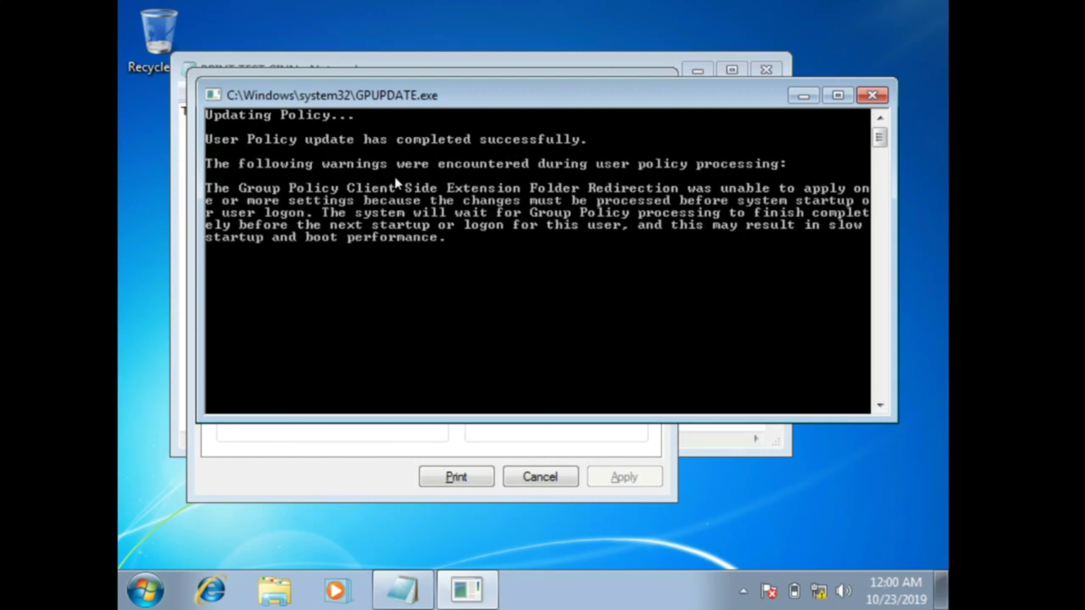
pyautogui.click(867, 97)
pyautogui.click(652, 87)
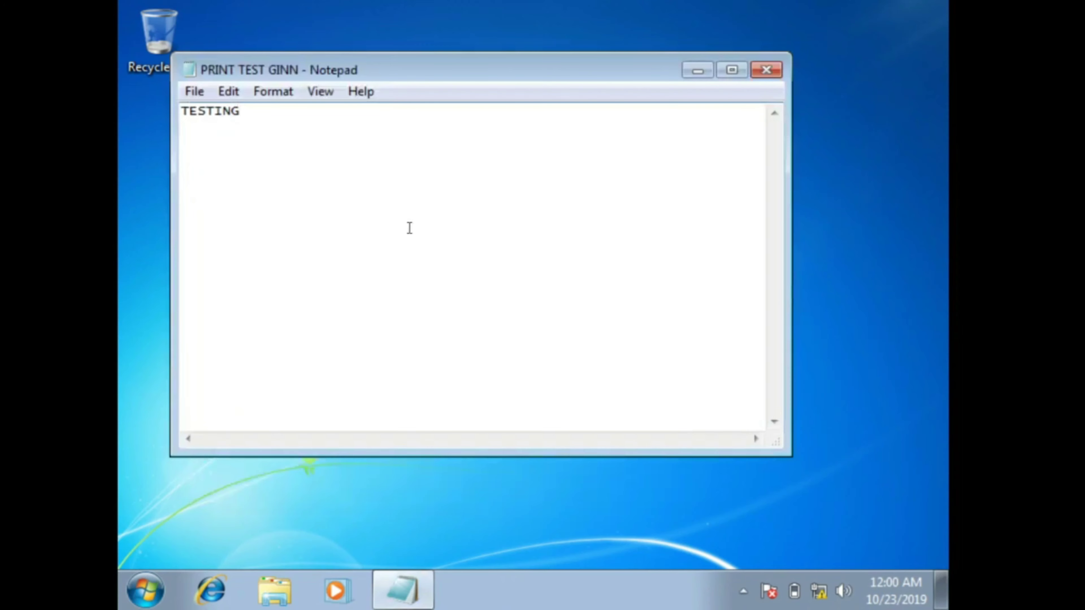
# Step: Print the TESTING note to the Canon Inkjet MP140 series printer on SERVER
pyautogui.hotkey('ctrl', 'p')
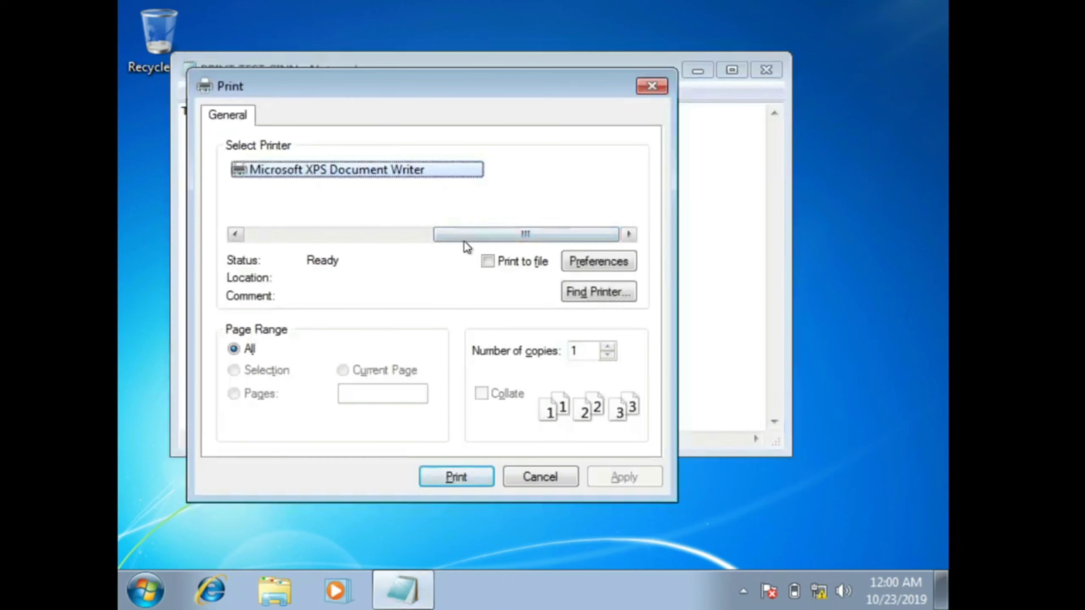
pyautogui.click(429, 235)
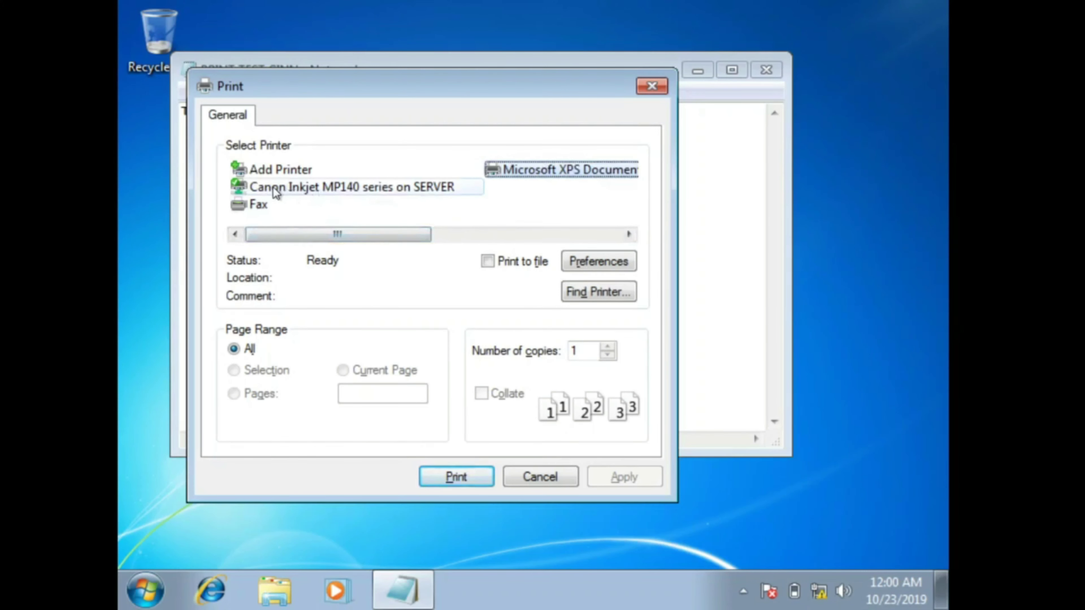
pyautogui.click(382, 187)
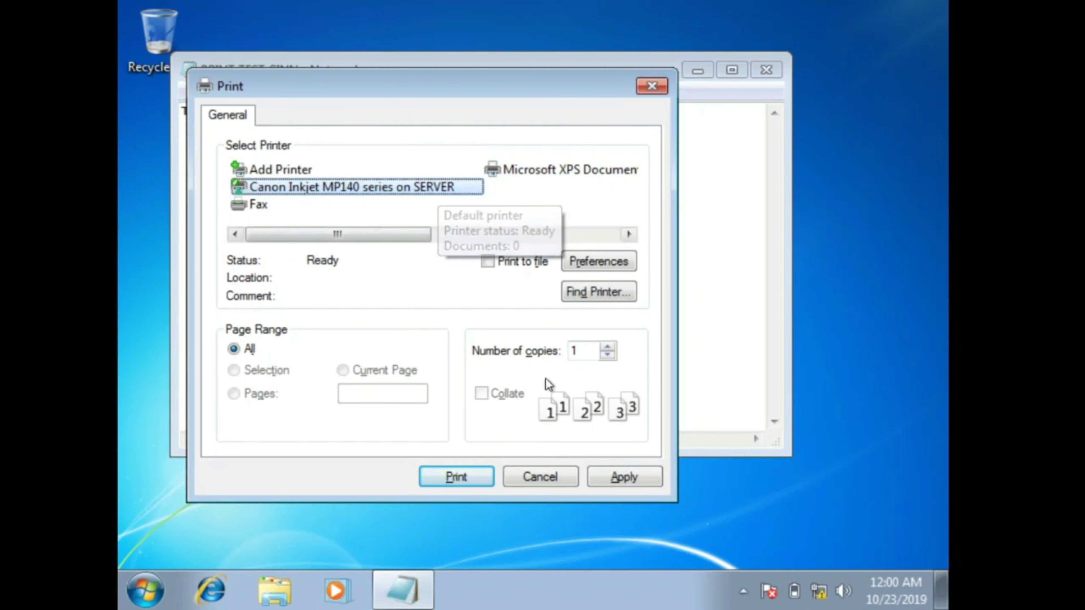
pyautogui.click(624, 477)
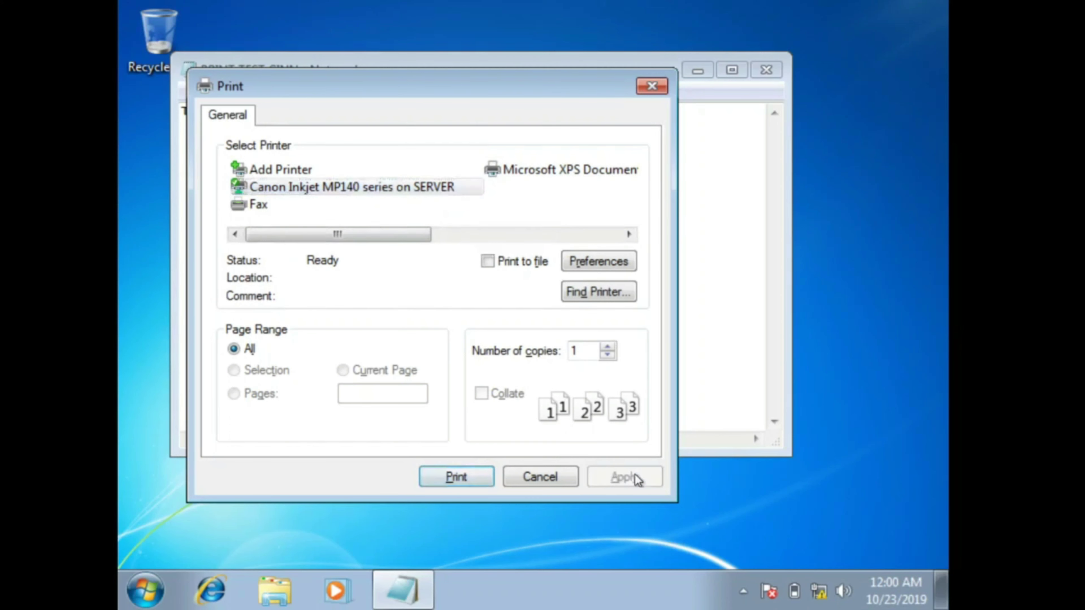
pyautogui.click(457, 477)
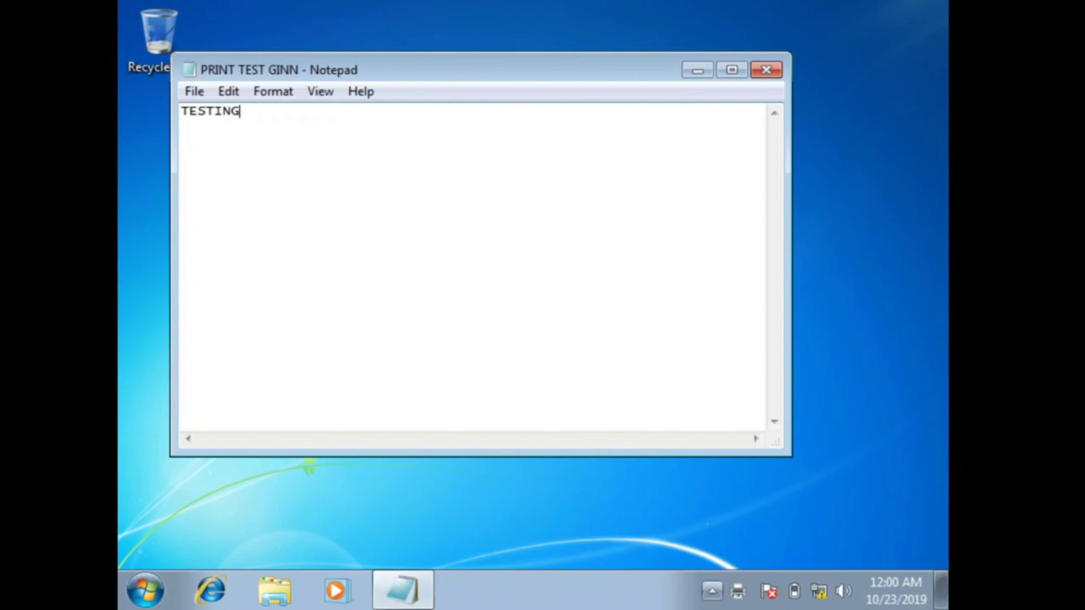
# Step: Check the Canon printer's status window, which reports the print failed, then minimize it
pyautogui.press('F1')
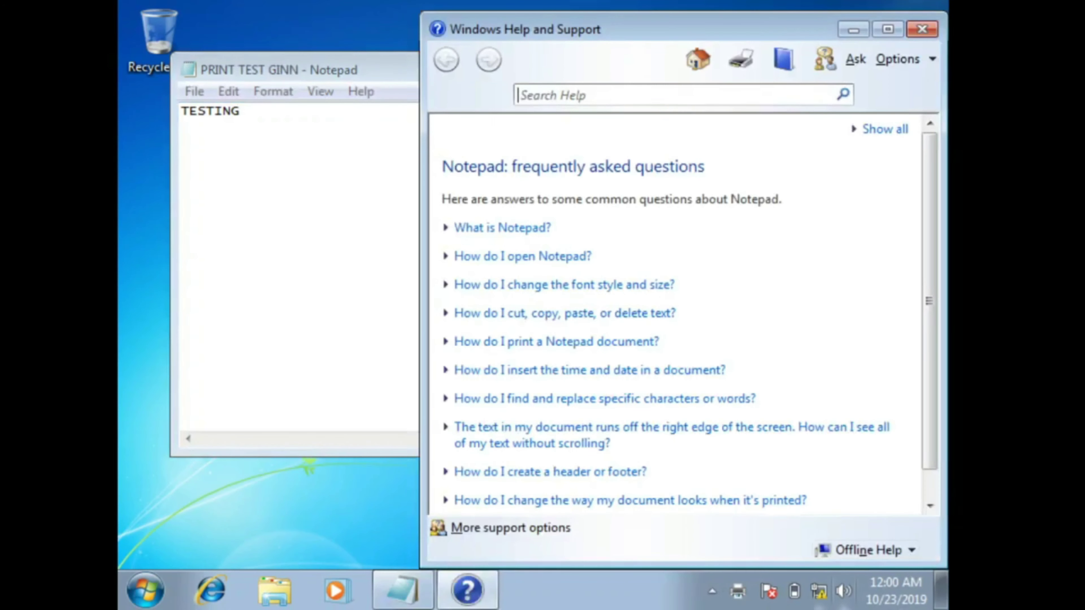
pyautogui.click(922, 30)
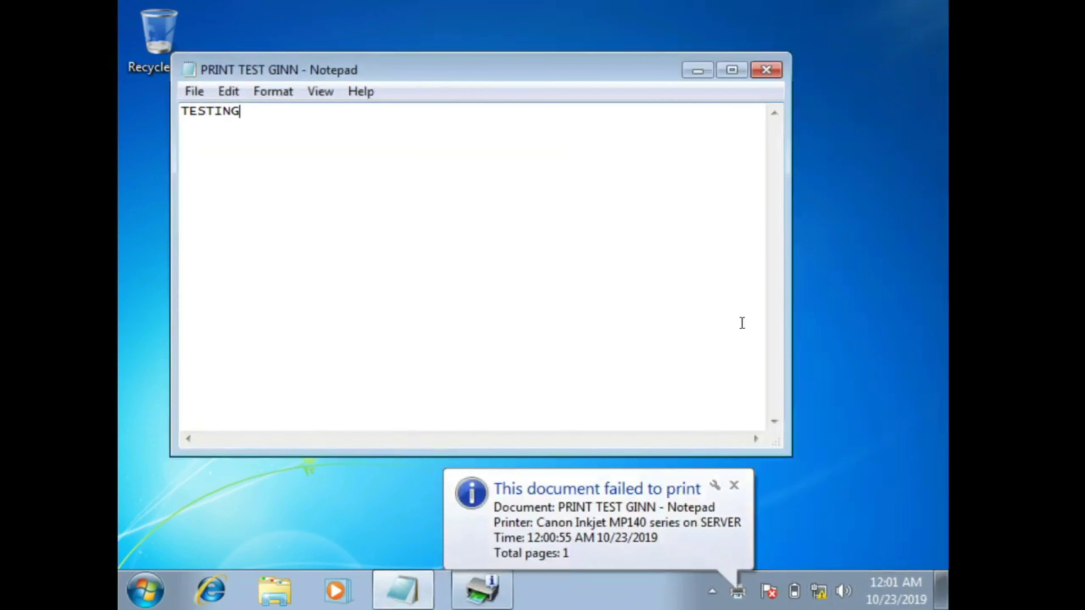
pyautogui.click(488, 596)
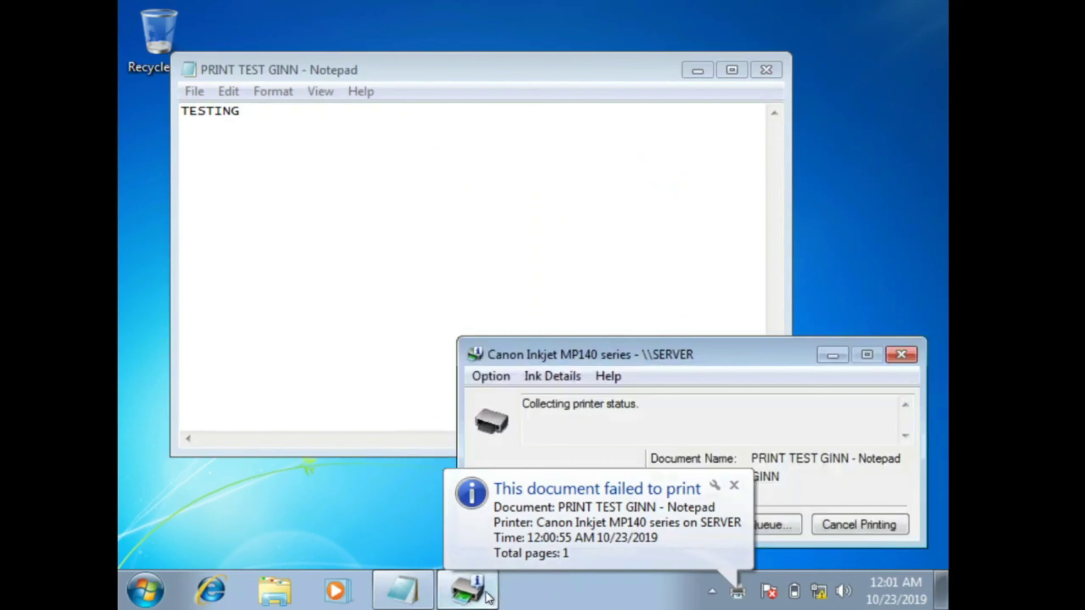
pyautogui.moveTo(654, 349); pyautogui.dragTo(530, 228)
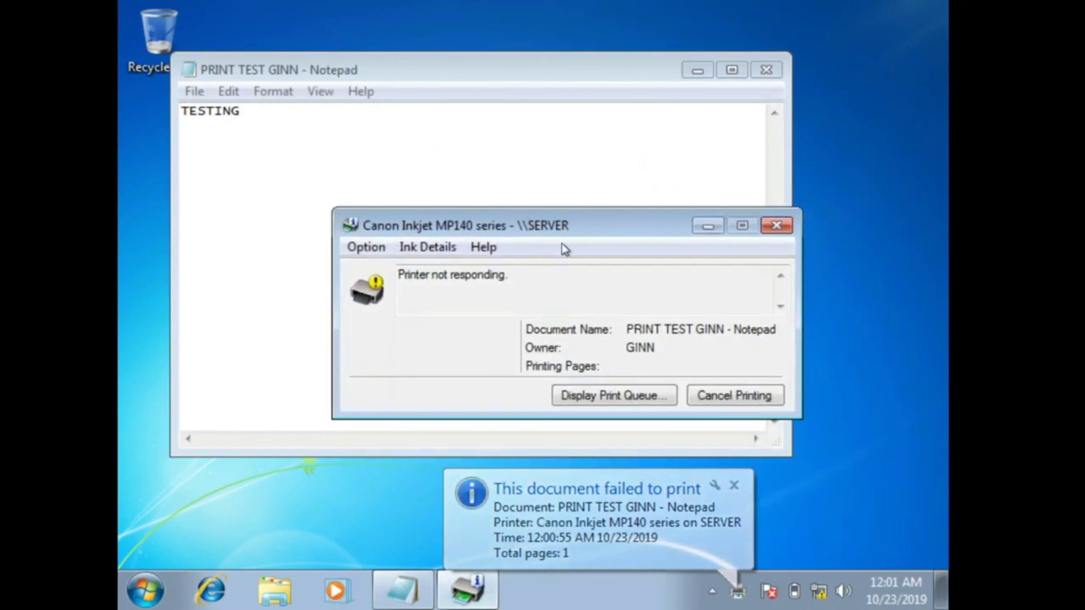
pyautogui.click(709, 233)
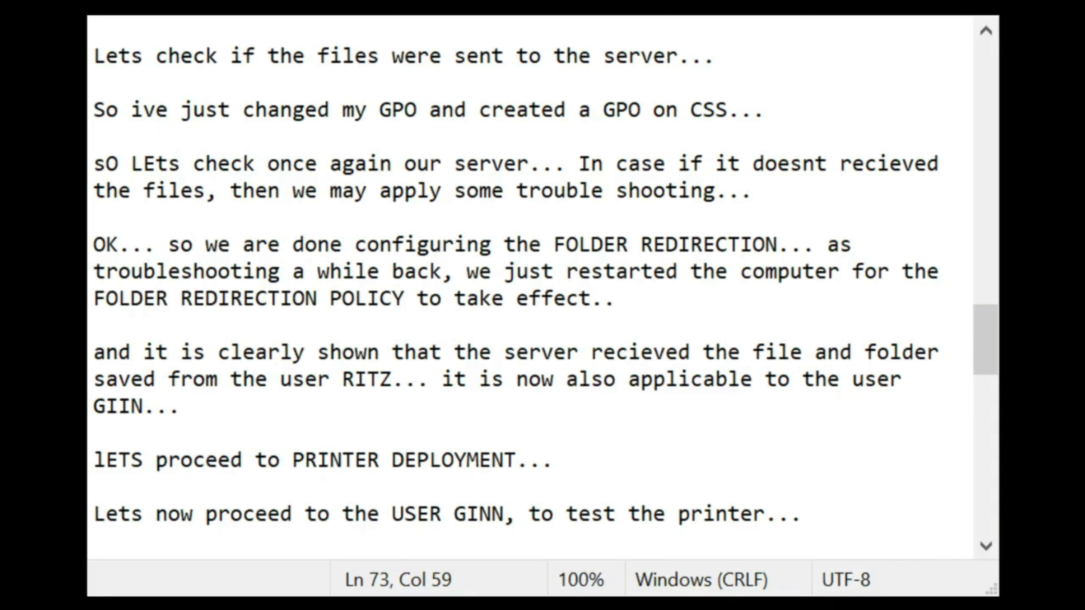
# Step: On a new line, type 'Lets go to the server to see if it recieved the file through the printer spooler...'
pyautogui.press('Return')
pyautogui.press('Return')
pyautogui.press('Return')
pyautogui.press('BackSpace')
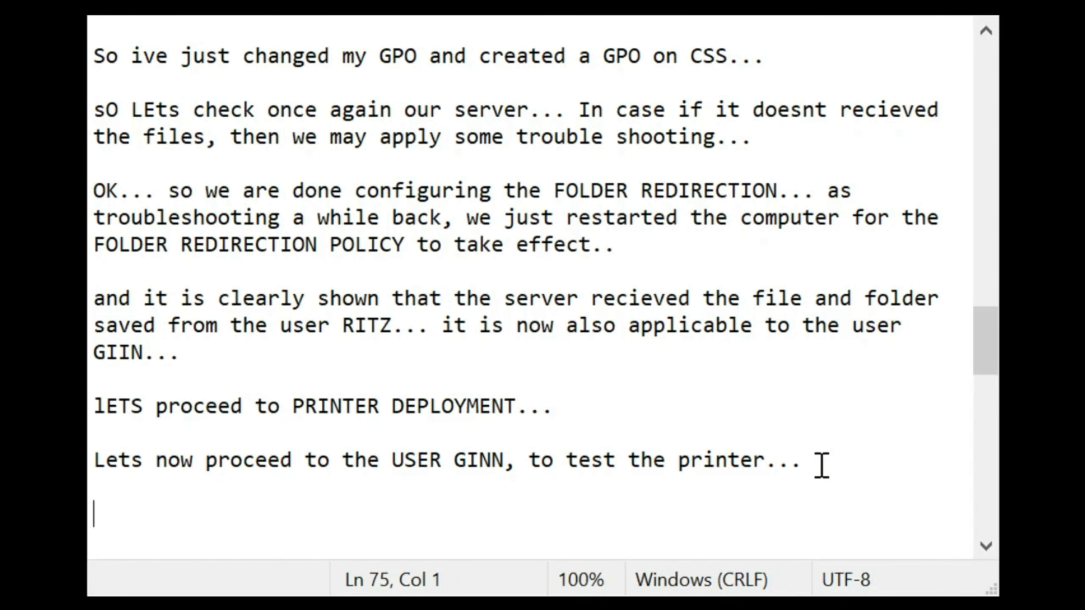
pyautogui.write('Lets go')
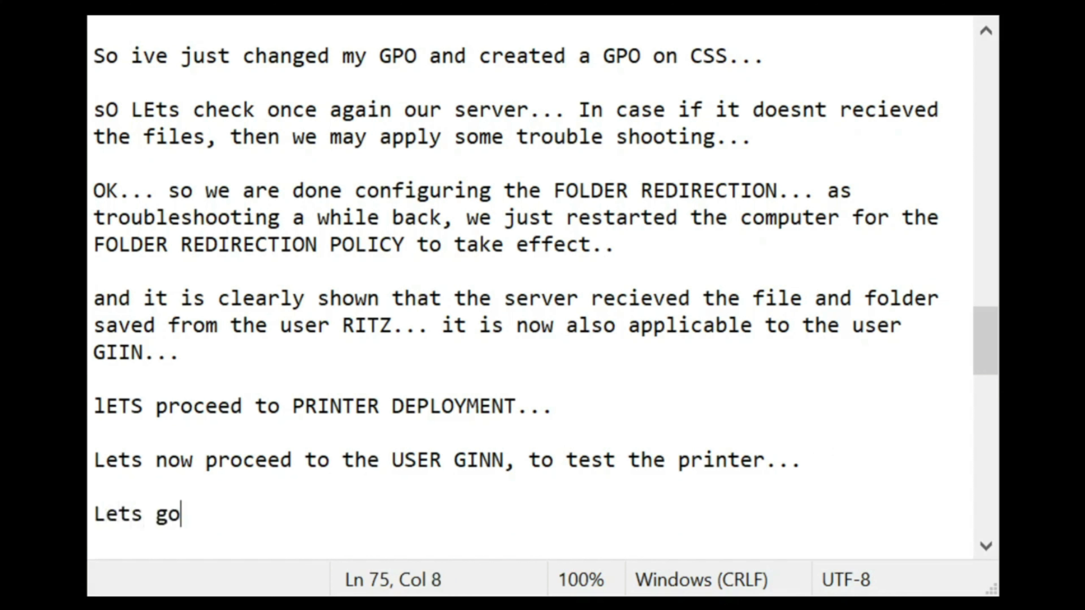
pyautogui.write(' to the server')
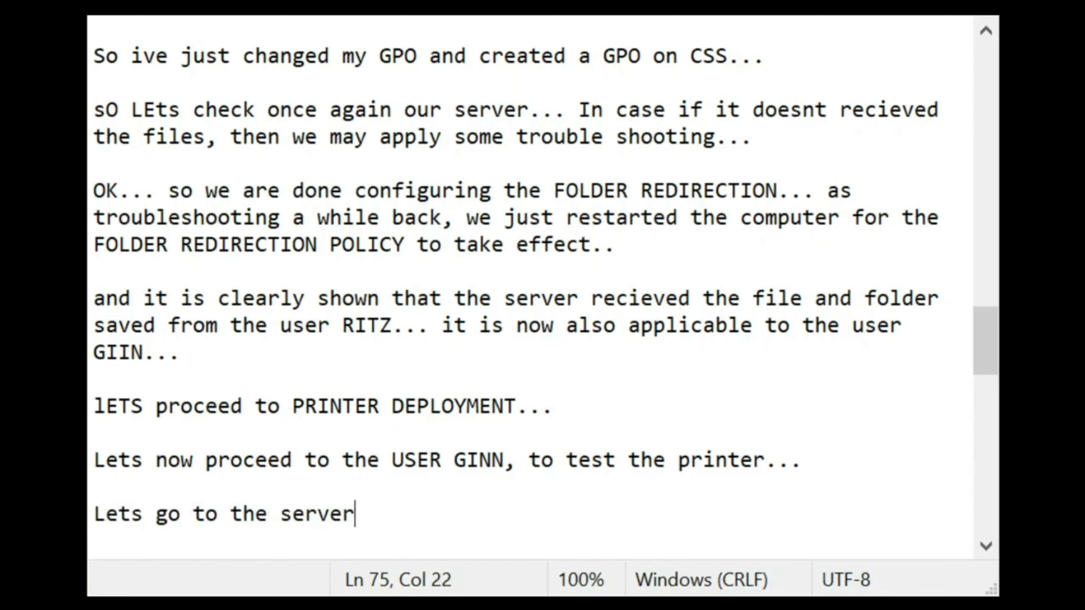
pyautogui.write(' to see if it ')
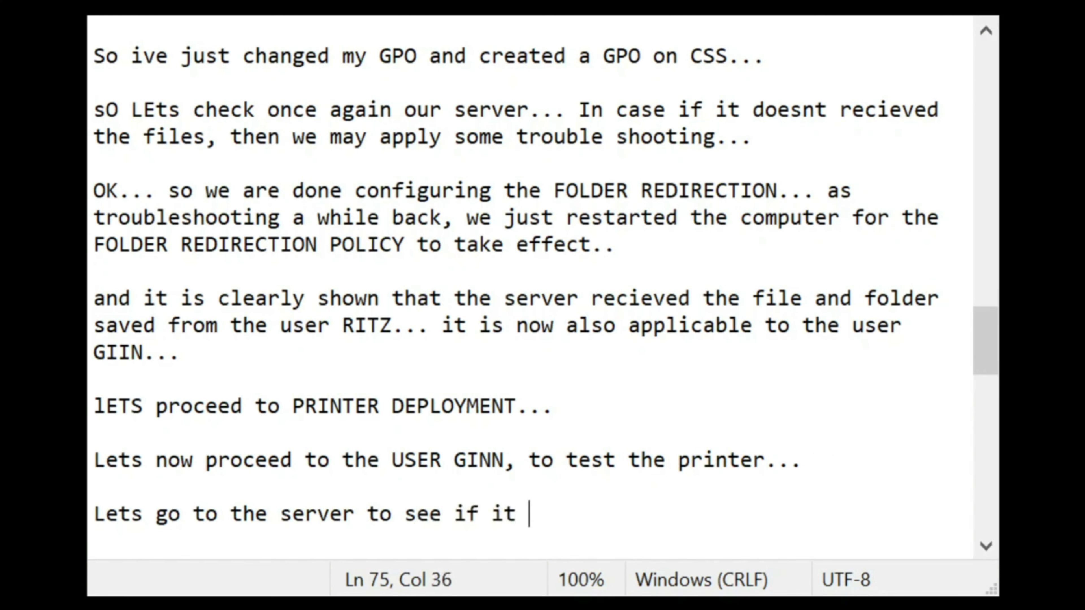
pyautogui.write('rev')
pyautogui.press('BackSpace')
pyautogui.write('cieved ')
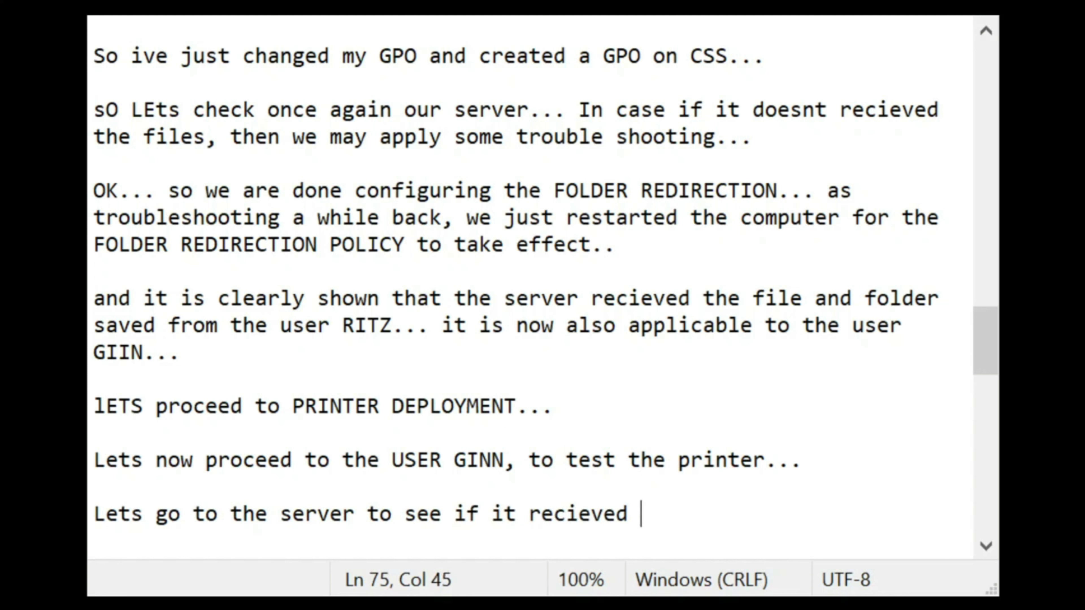
pyautogui.write('the file...')
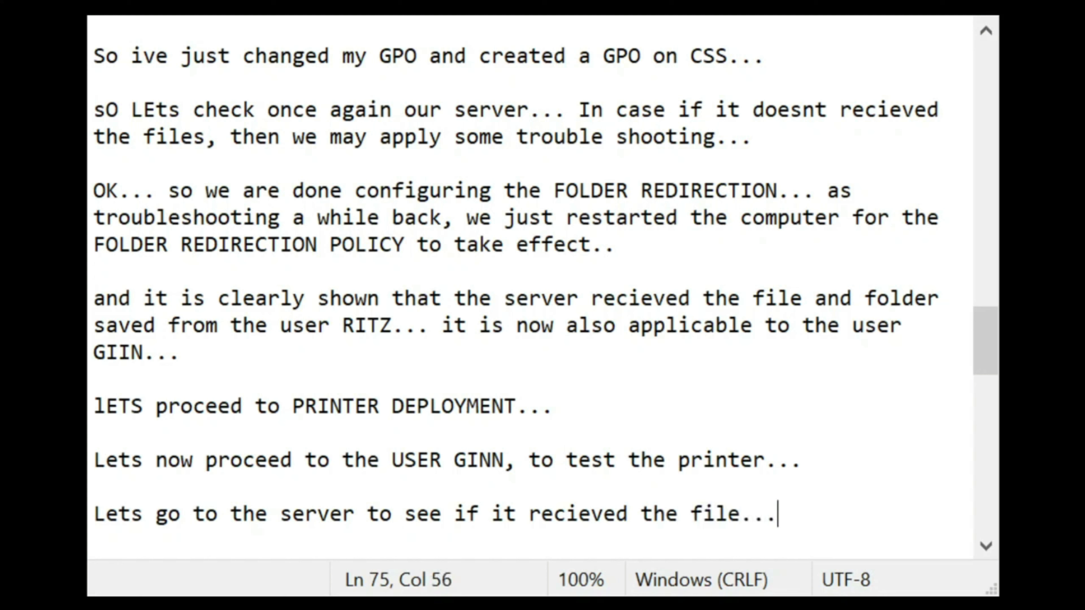
pyautogui.press('BackSpace')
pyautogui.press('BackSpace')
pyautogui.press('BackSpace')
pyautogui.press('BackSpace')
pyautogui.write('e trho')
pyautogui.press('BackSpace')
pyautogui.press('BackSpace')
pyautogui.press('BackSpace')
pyautogui.write('hr')
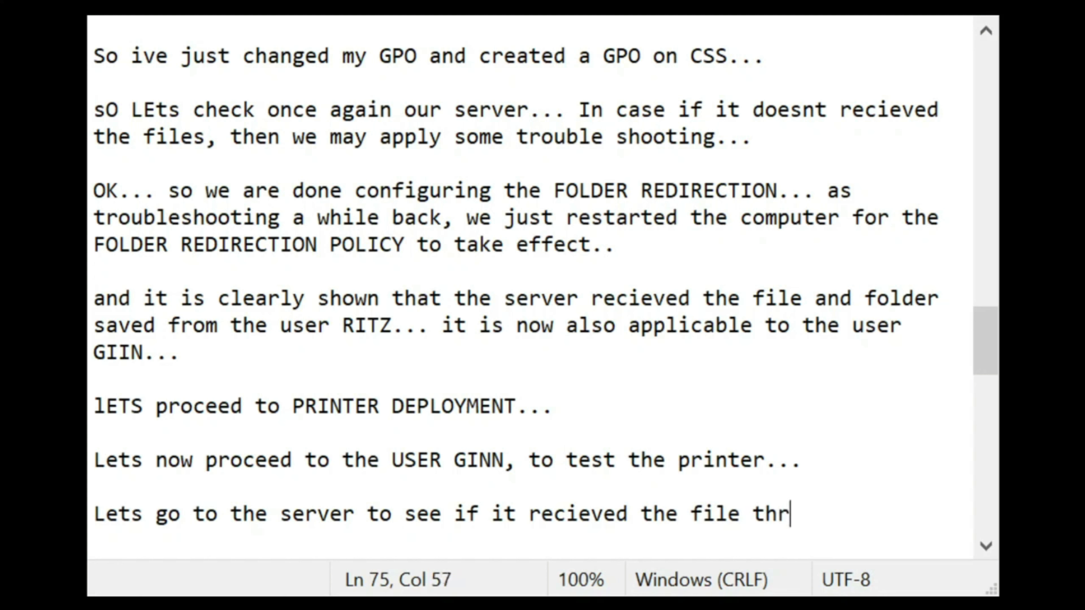
pyautogui.write('ough the printer spooler.')
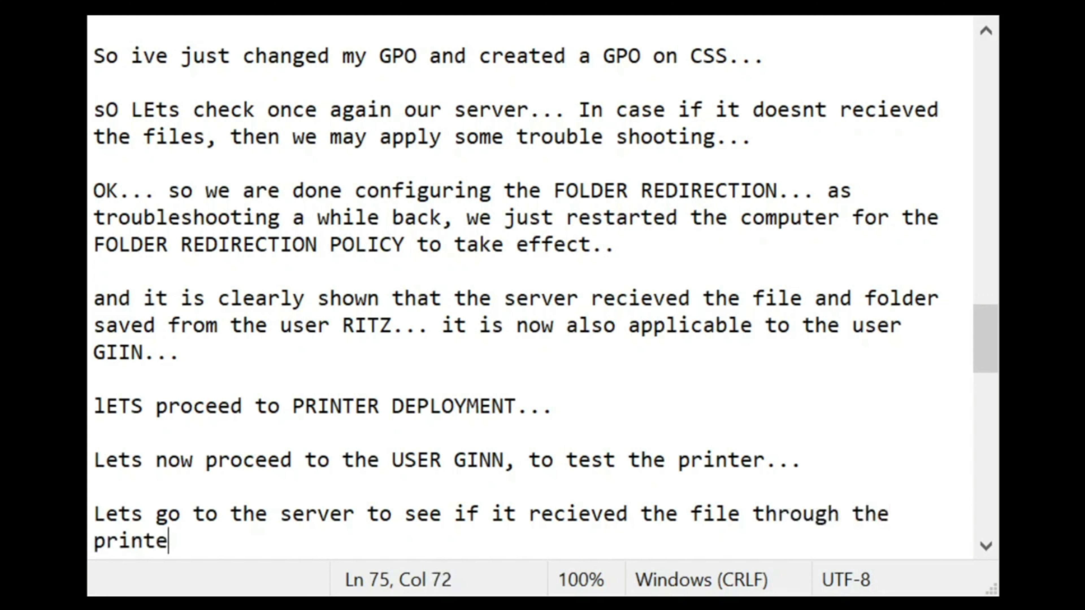
pyautogui.write('..')
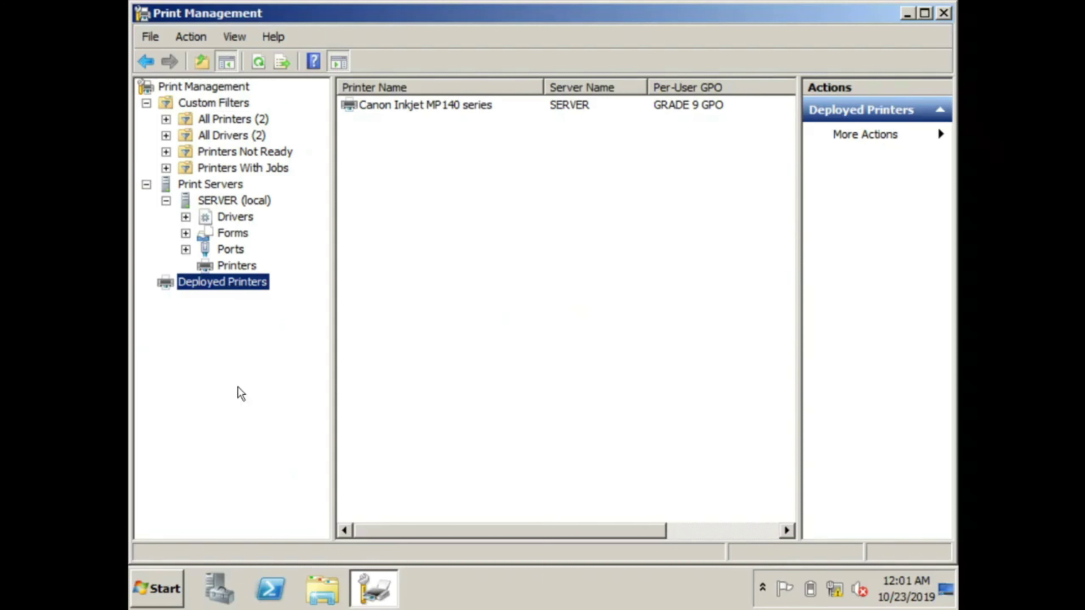
# Step: On the server, close Print Management and open Devices and Printers under Control Panel's Hardware category
pyautogui.click(944, 13)
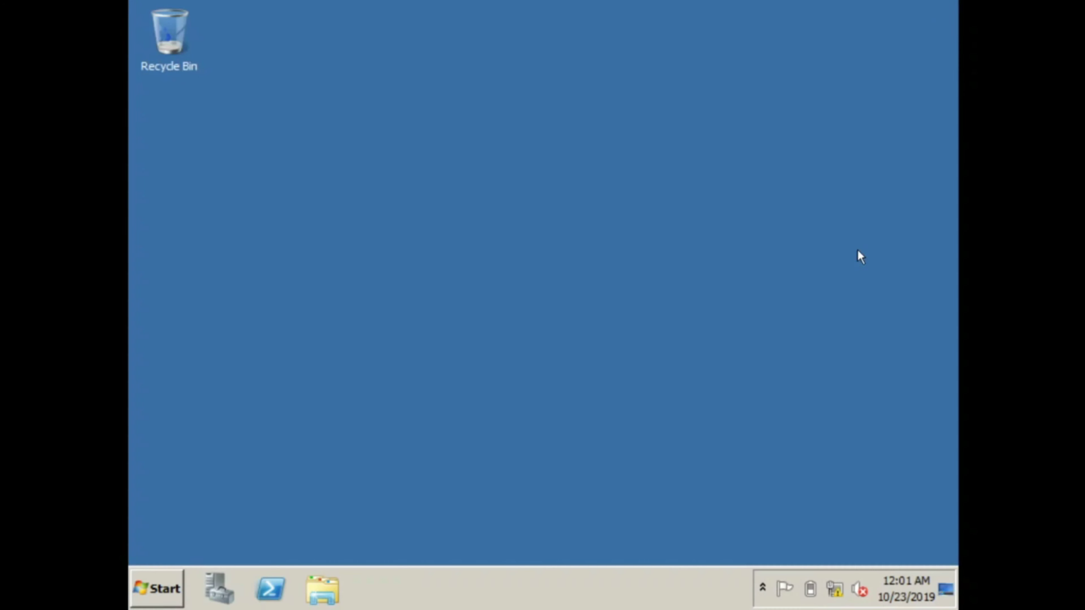
pyautogui.click(765, 589)
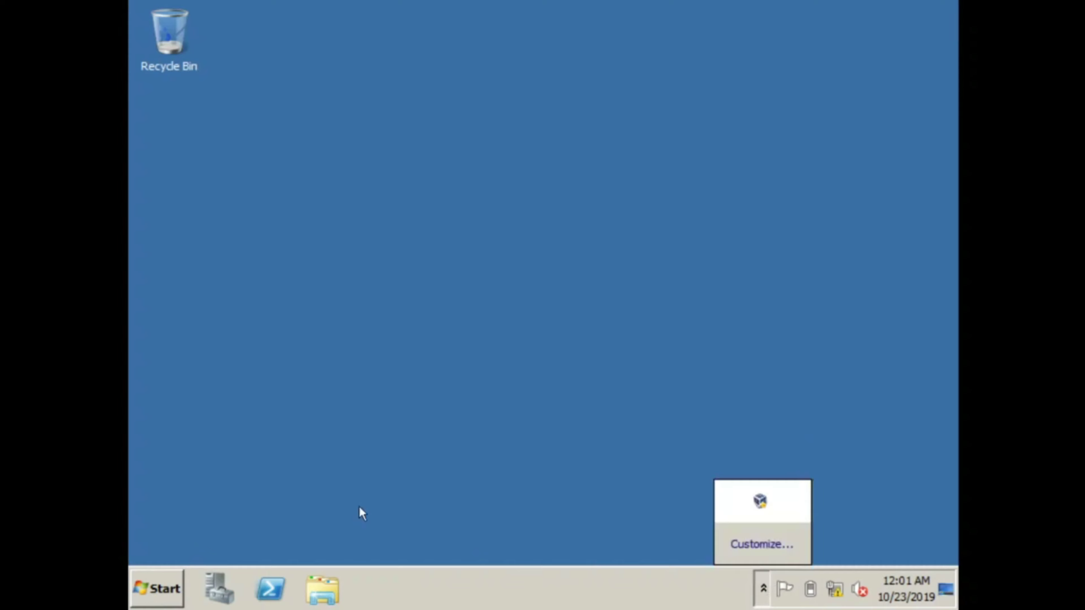
pyautogui.click(152, 585)
pyautogui.click(455, 351)
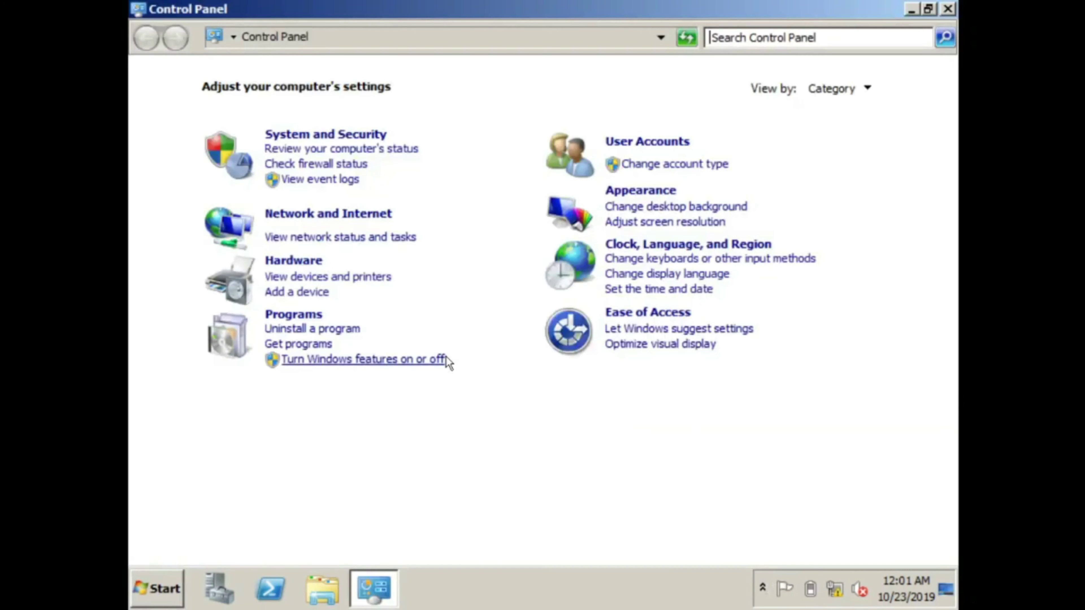
pyautogui.click(311, 265)
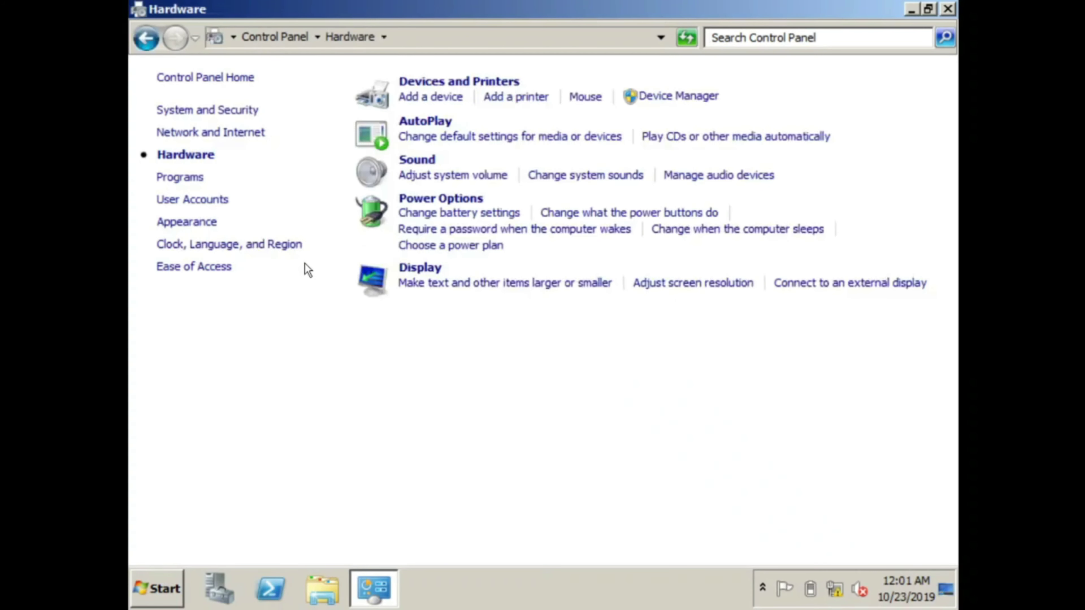
pyautogui.click(455, 81)
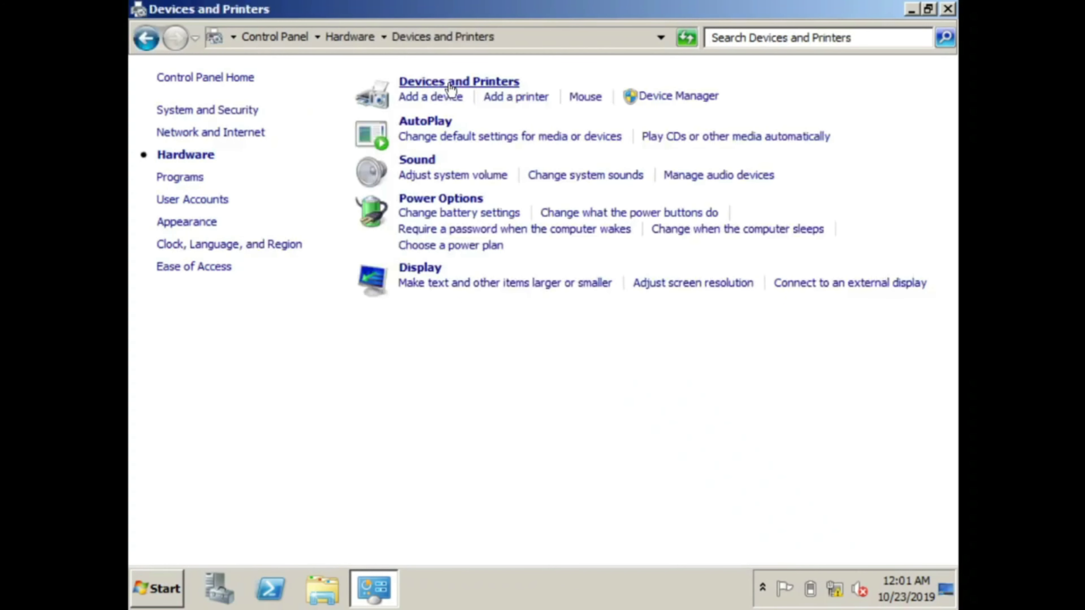
# Step: Open the Canon Inkjet MP140 print queue and select the Notepad test job showing an error
pyautogui.click(205, 371)
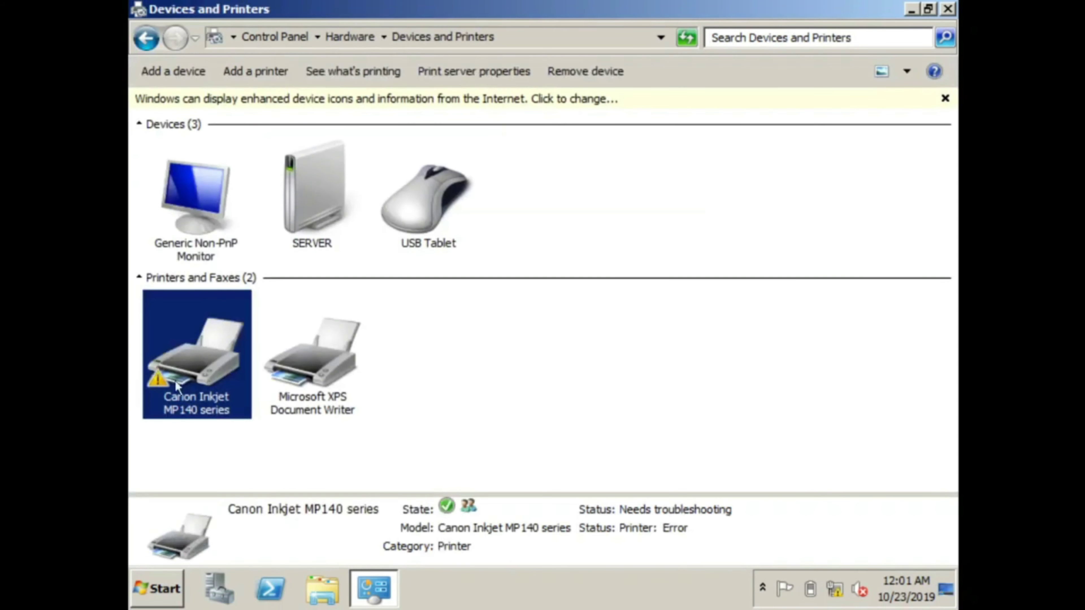
pyautogui.rightClick(198, 376)
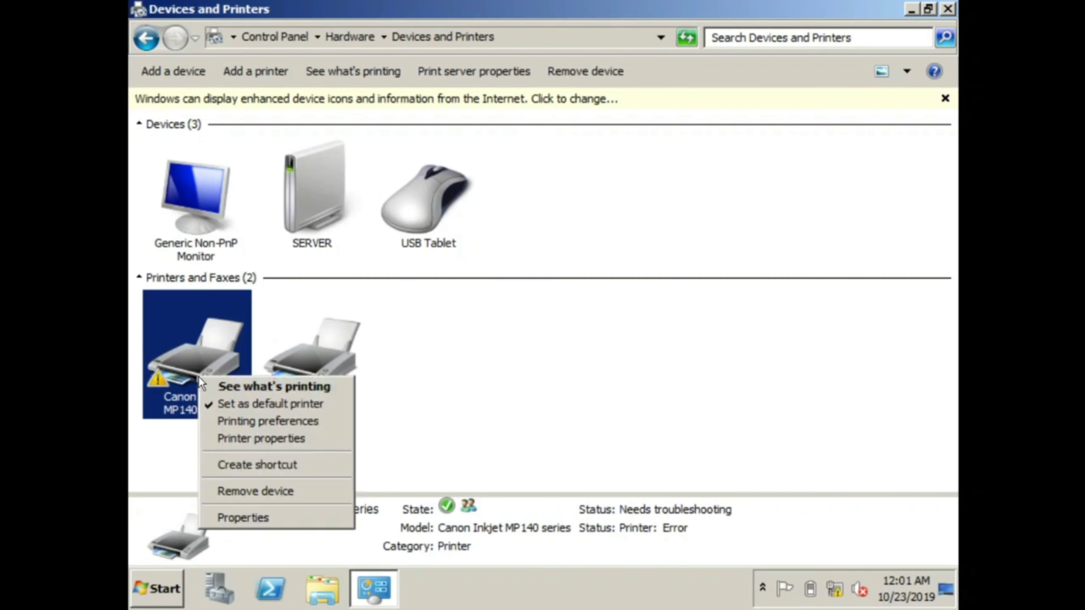
pyautogui.click(236, 386)
pyautogui.click(236, 176)
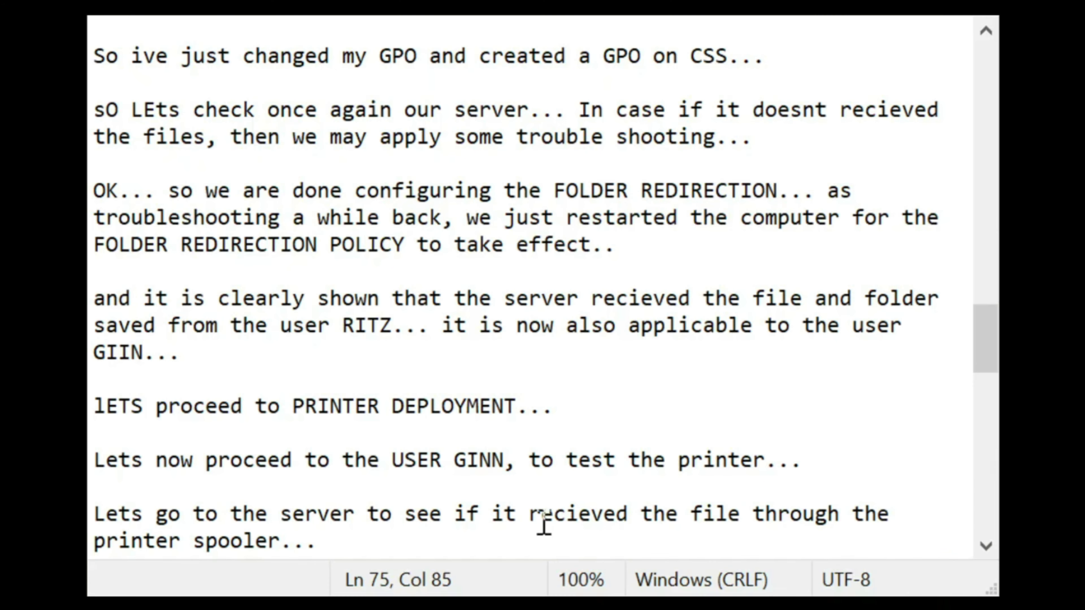
pyautogui.click(540, 517)
pyautogui.click(527, 535)
# Step: Note 'OK... so Printer Deployment and Folder Redirection DONE!...' and 'Lets proceed to REMOTE DESKTOP... lets start with the server configuration...'
pyautogui.press('Return')
pyautogui.press('Return')
pyautogui.write('OK...')
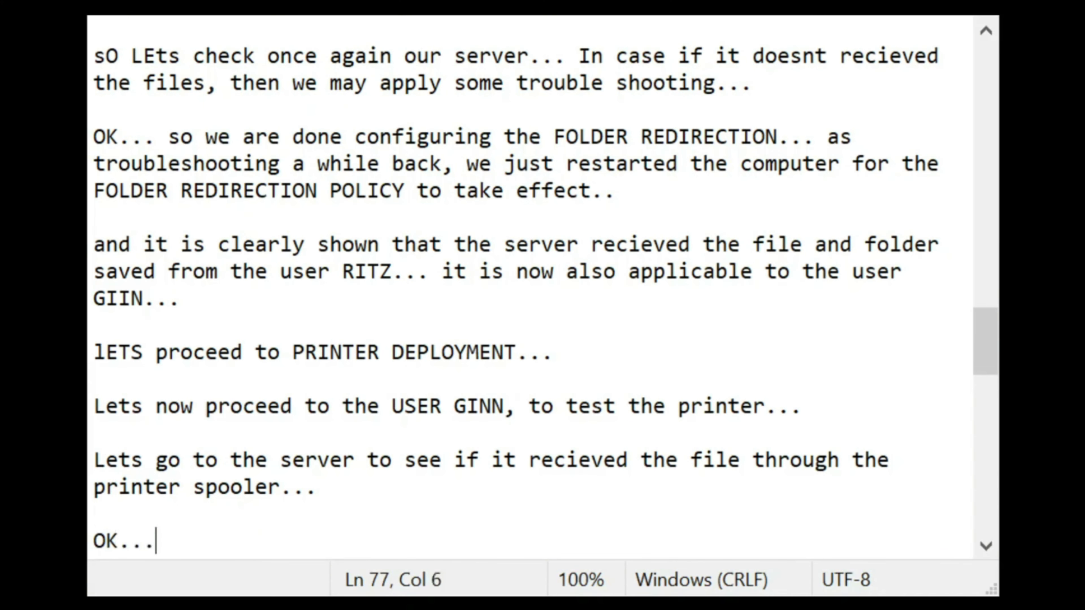
pyautogui.write(' so P')
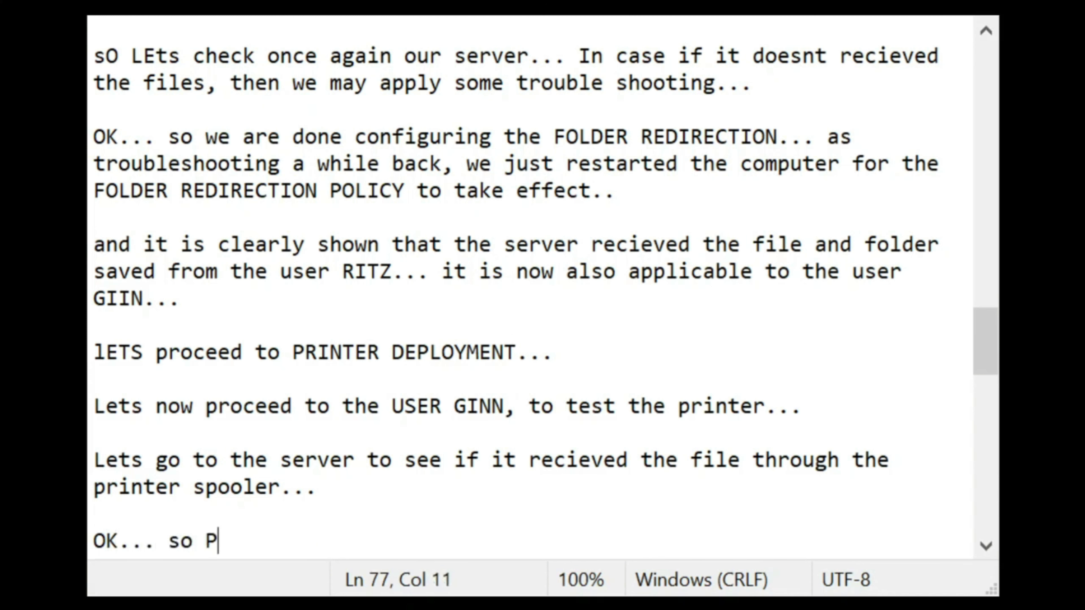
pyautogui.write('rinter Dep')
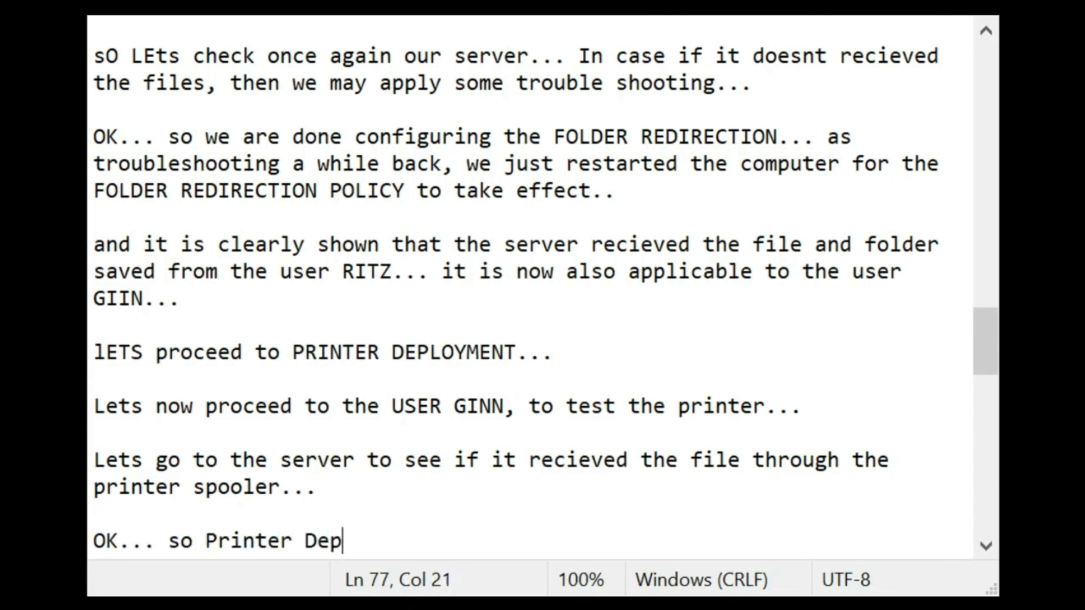
pyautogui.write('loyment and')
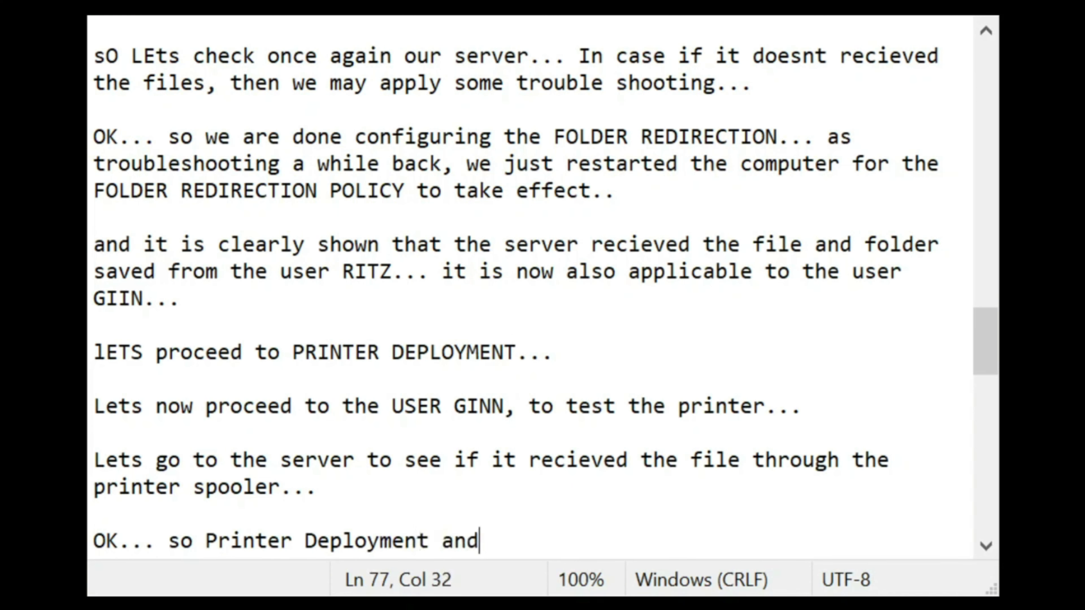
pyautogui.write(' Folder Redirection')
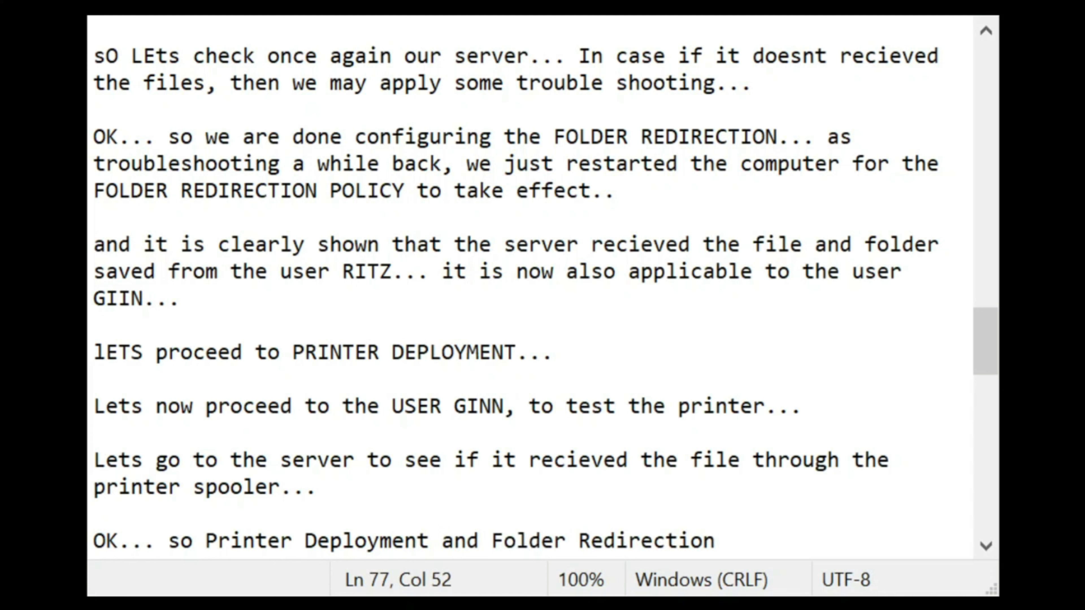
pyautogui.write('NE!...')
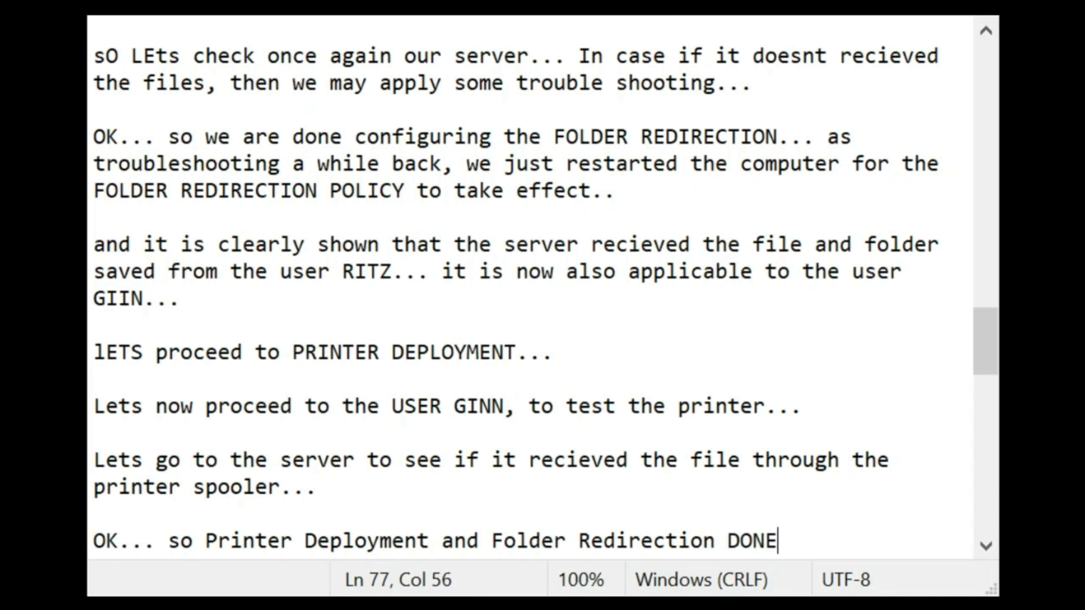
pyautogui.press('Return')
pyautogui.press('Return')
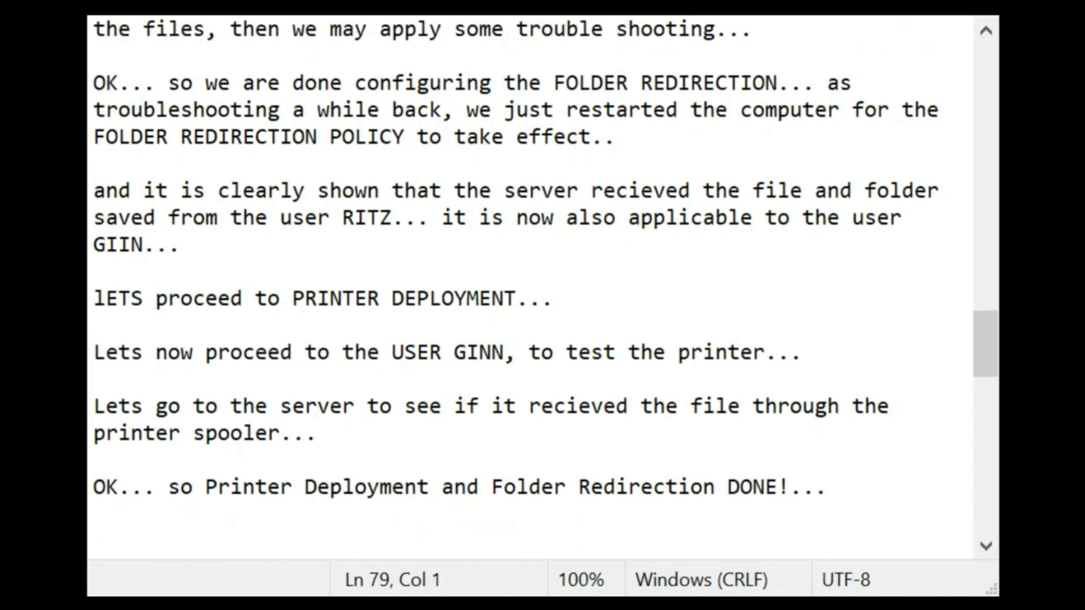
pyautogui.write('Lets proc')
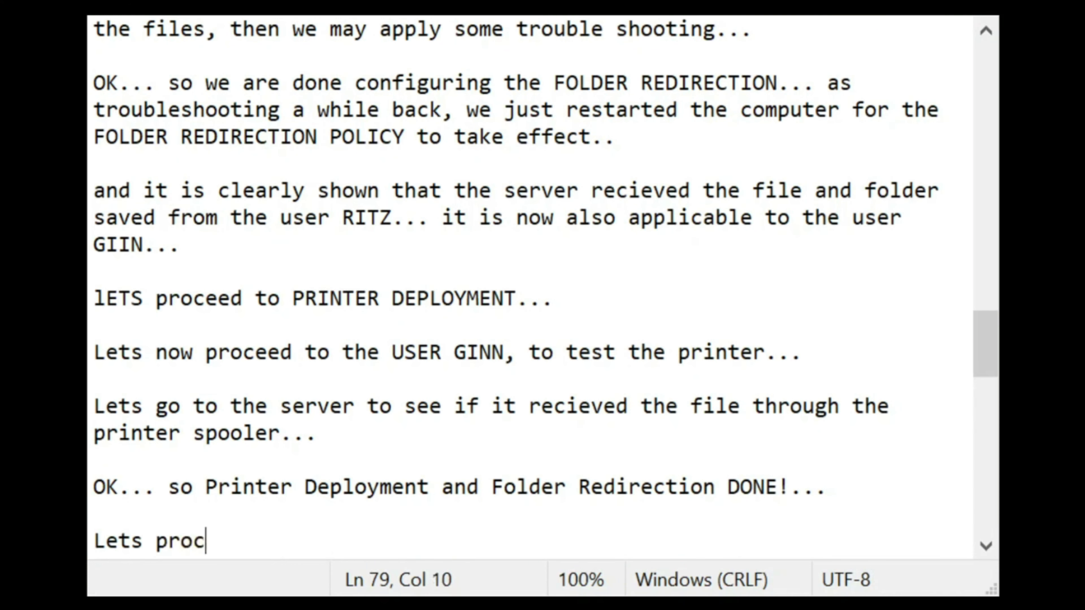
pyautogui.write('eed to ')
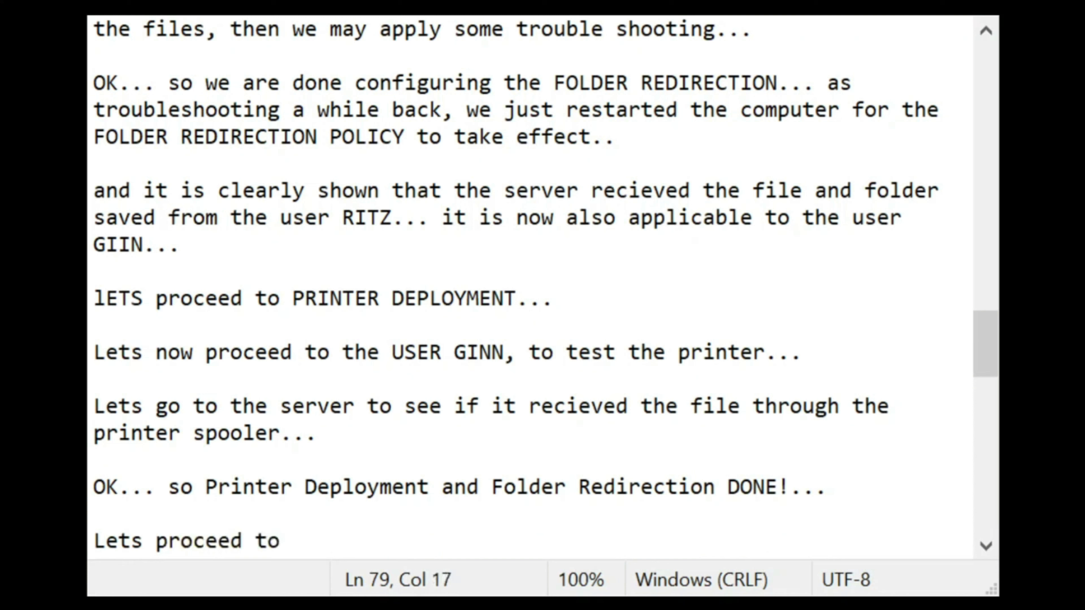
pyautogui.write('REMOTE DESK')
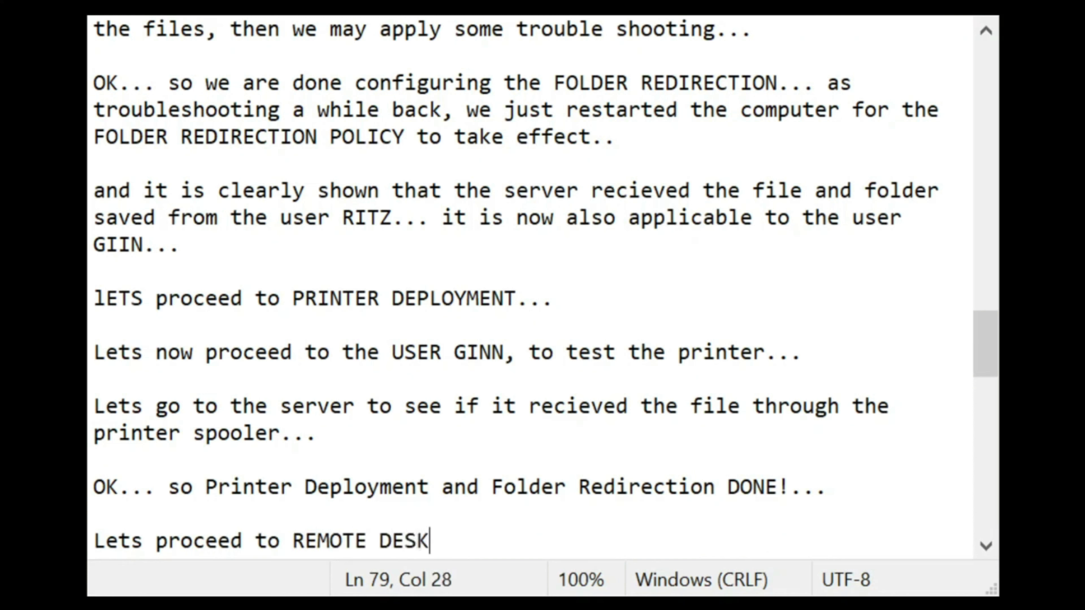
pyautogui.write('TOP...')
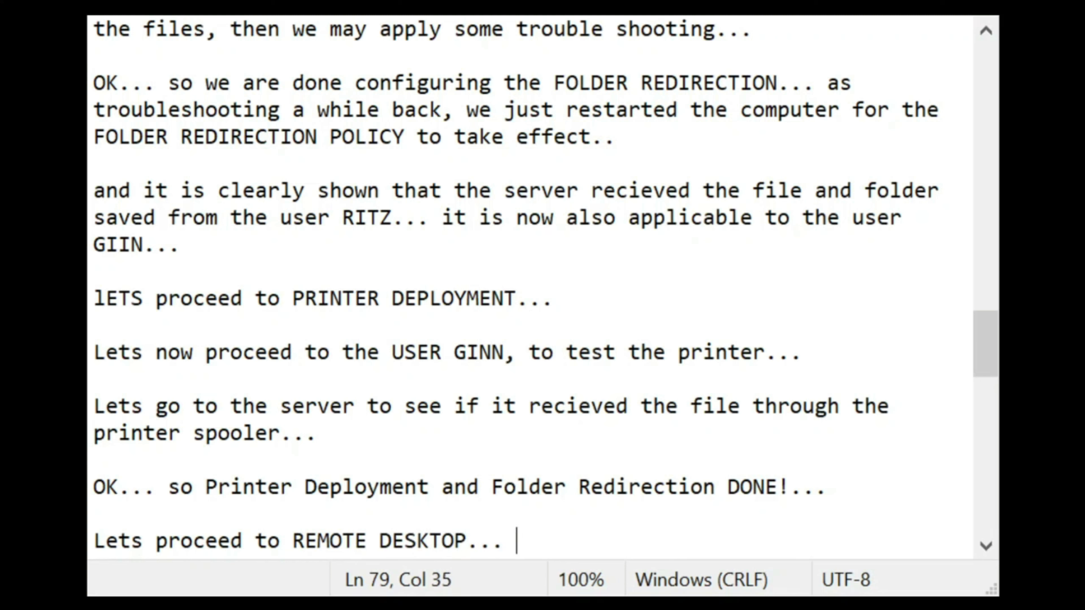
pyautogui.write('let')
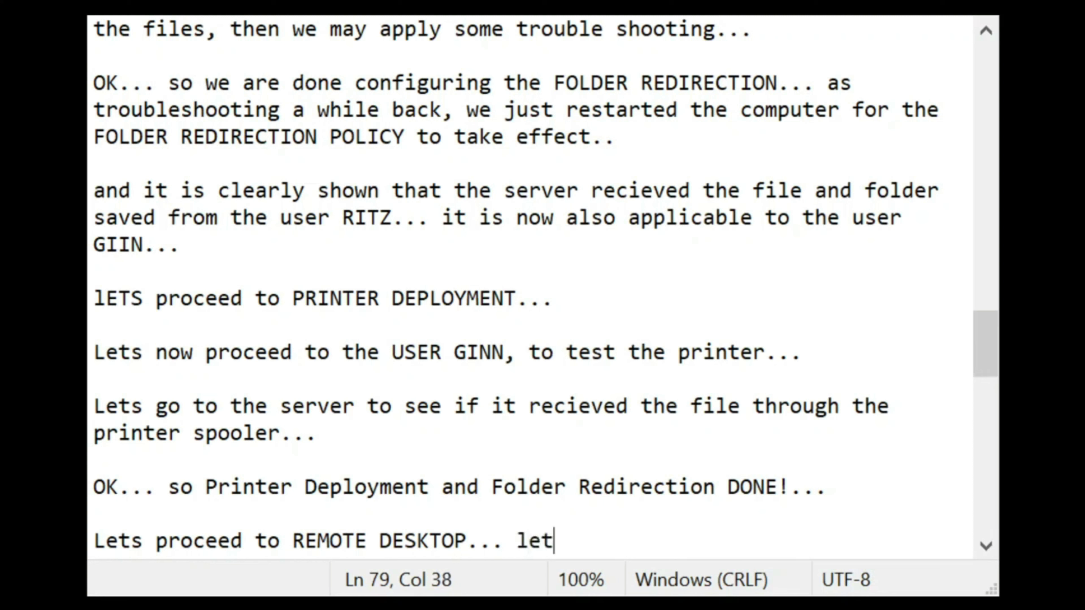
pyautogui.write('s start with the')
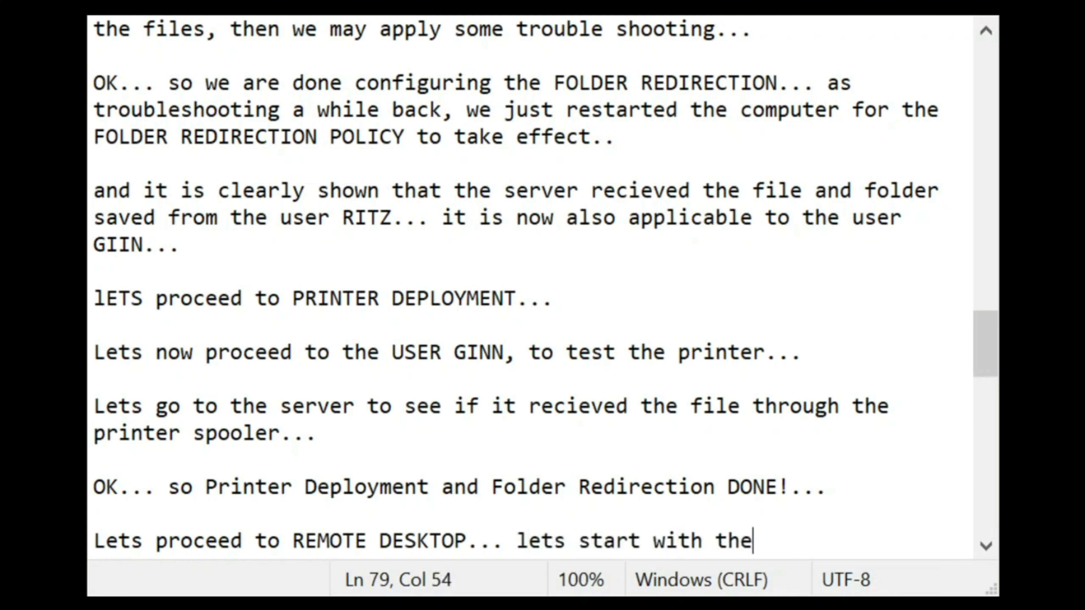
pyautogui.write(' server configuratio')
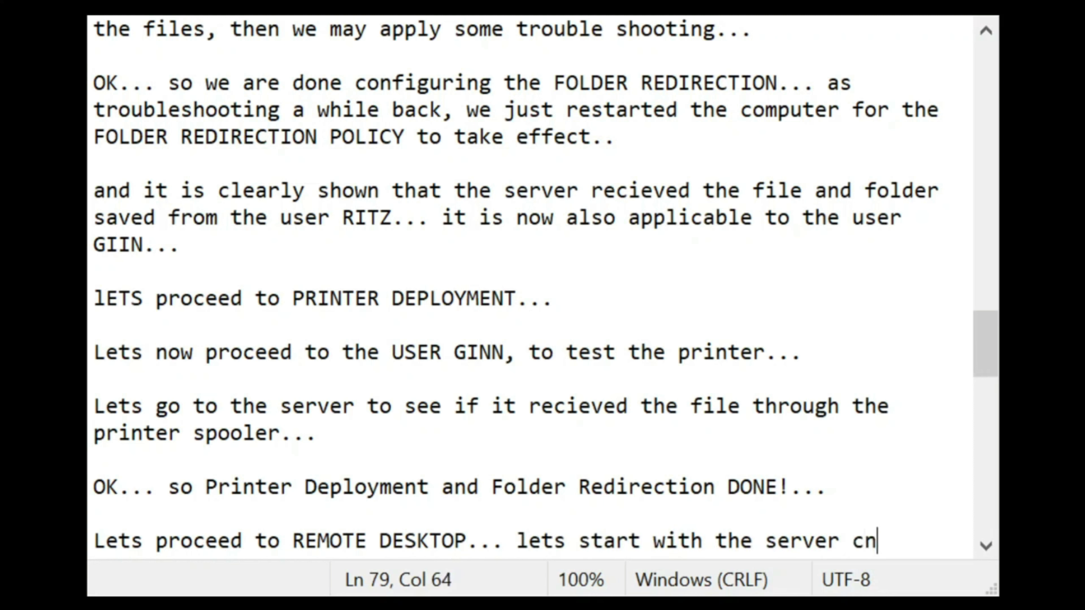
pyautogui.write('n...')
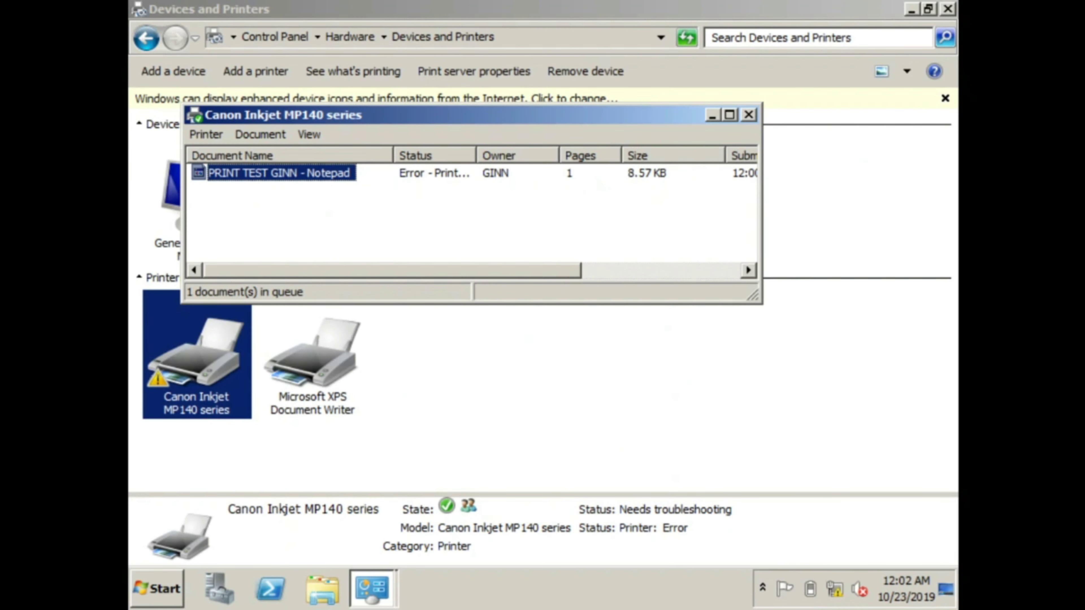
# Step: Close the Devices and Printers window and the Canon print queue window
pyautogui.click(298, 461)
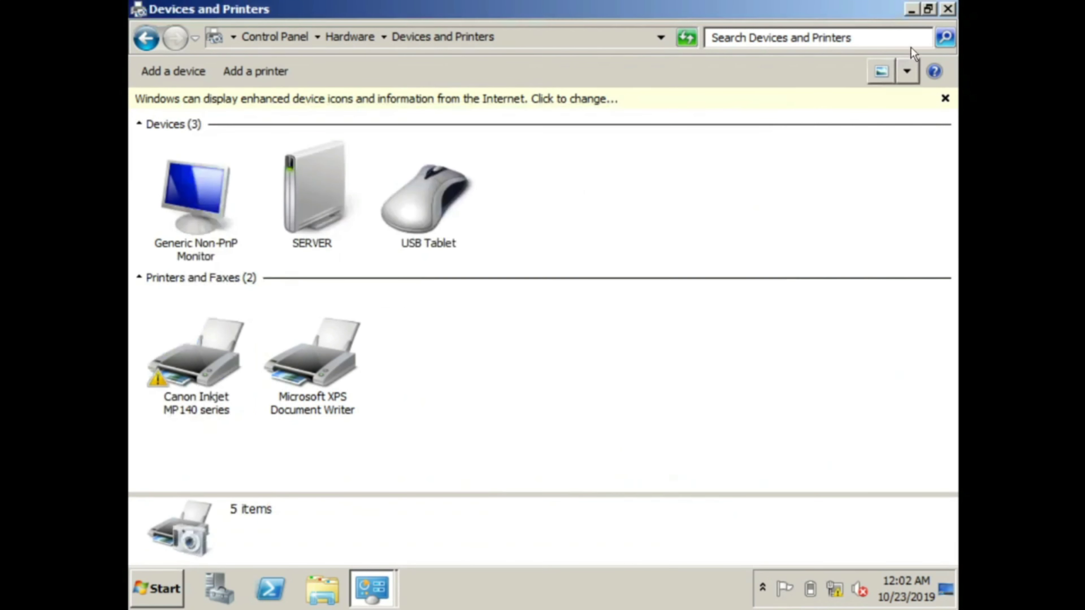
pyautogui.click(949, 10)
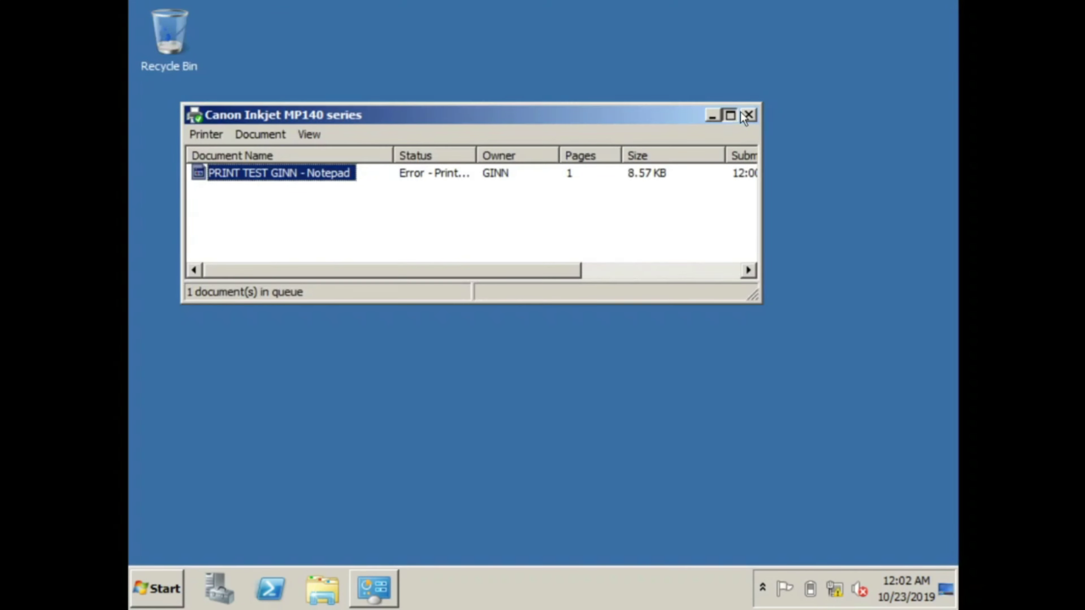
pyautogui.click(726, 114)
pyautogui.click(948, 10)
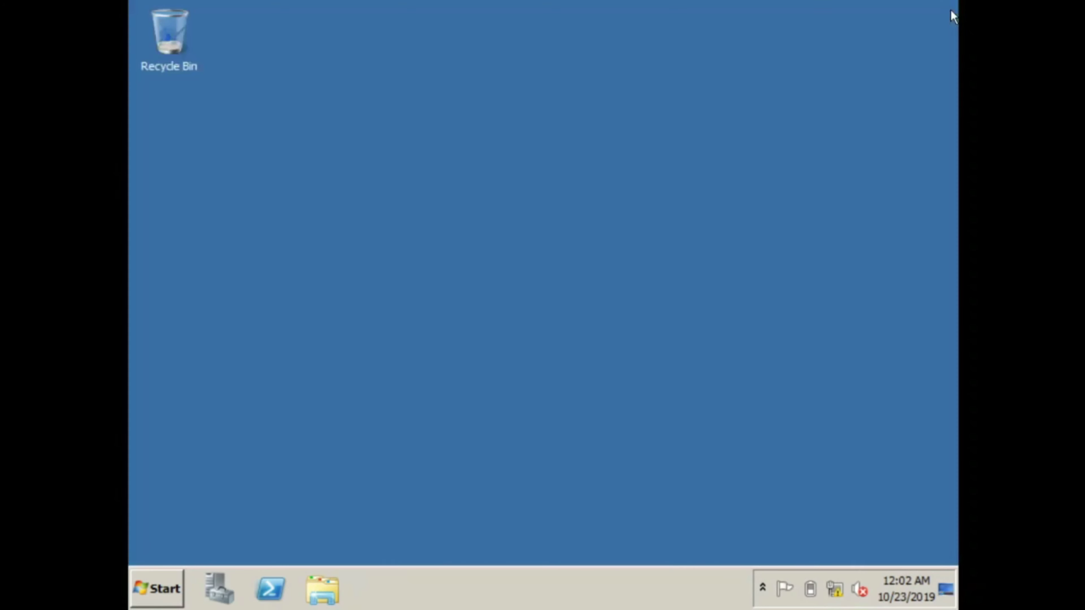
# Step: Open Computer's Properties and go to the server's Remote settings
pyautogui.click(143, 587)
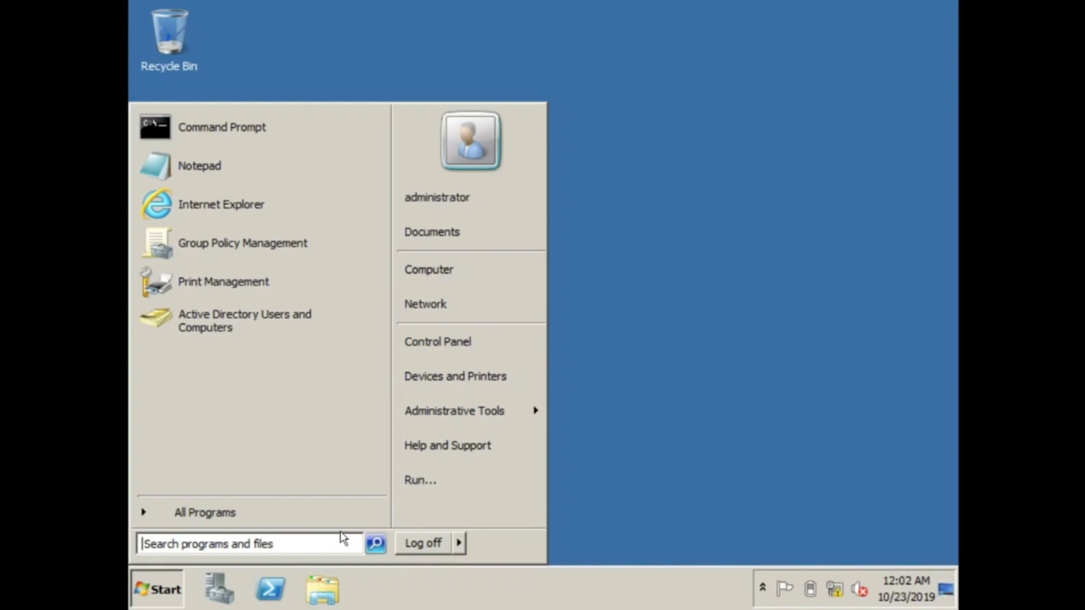
pyautogui.click(455, 278)
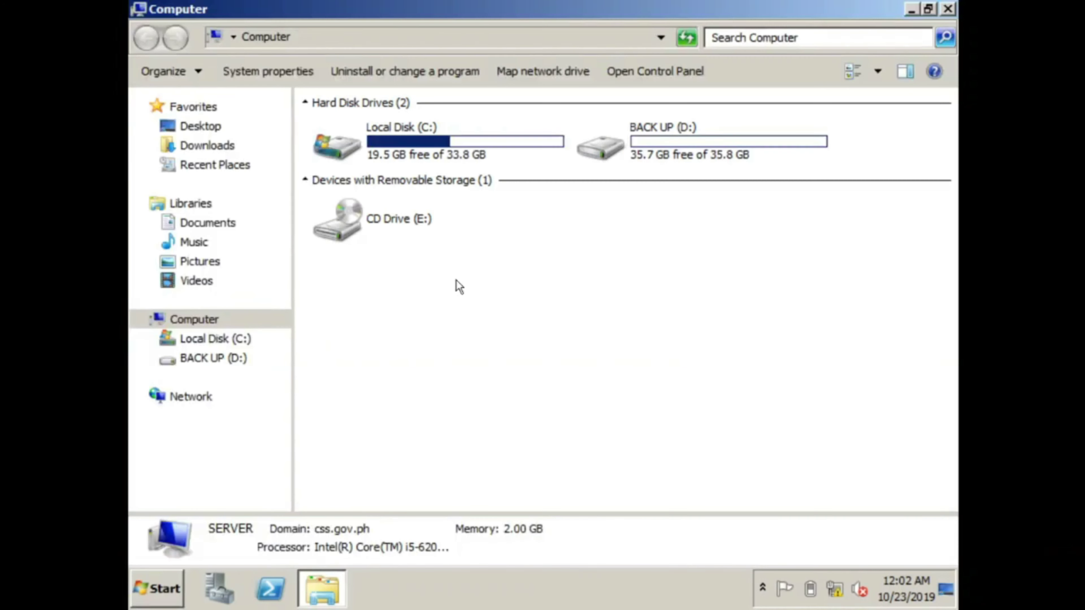
pyautogui.rightClick(218, 319)
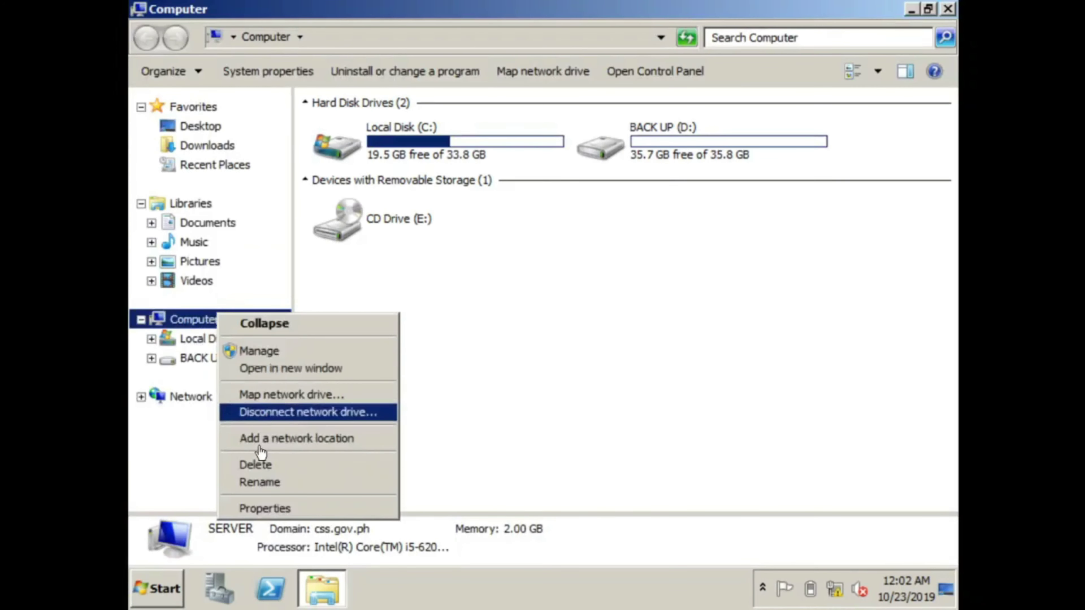
pyautogui.click(265, 509)
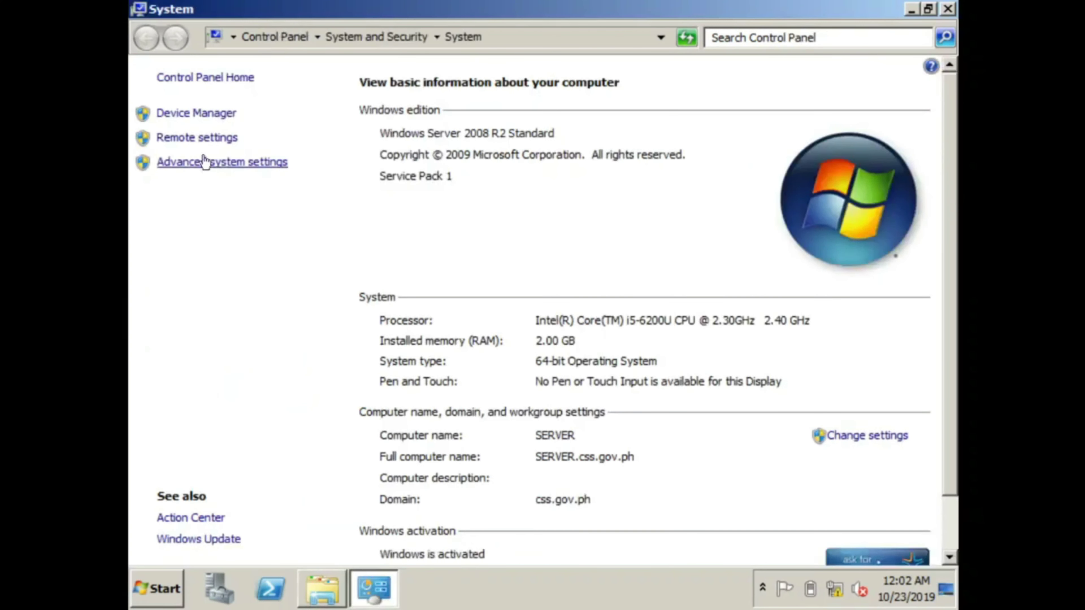
pyautogui.click(223, 138)
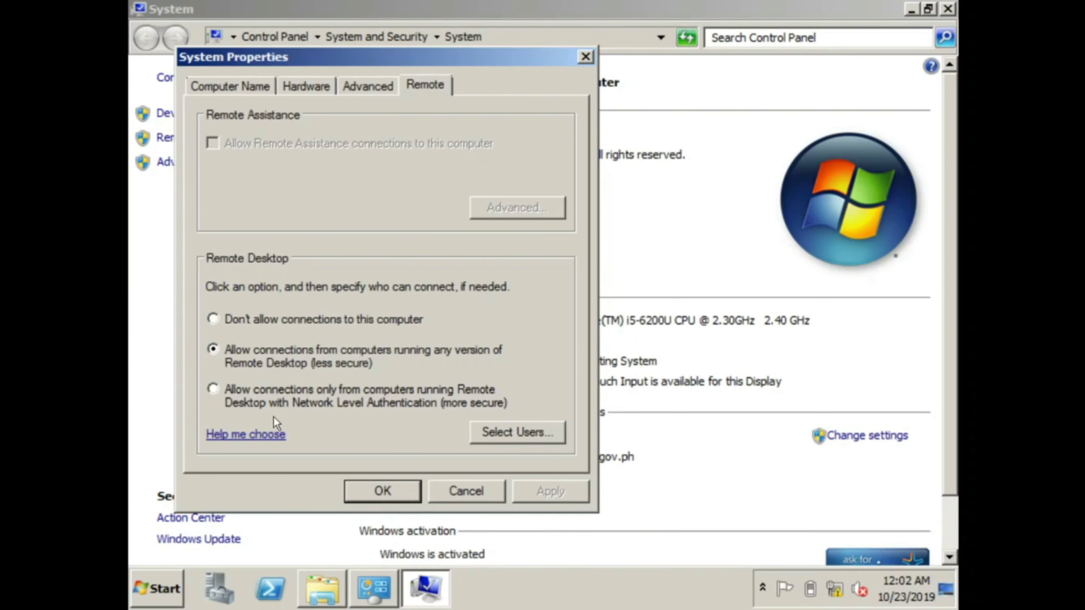
# Step: Add the two domain user accounts to the Remote Desktop Users list, resolving them with Check Names
pyautogui.click(486, 431)
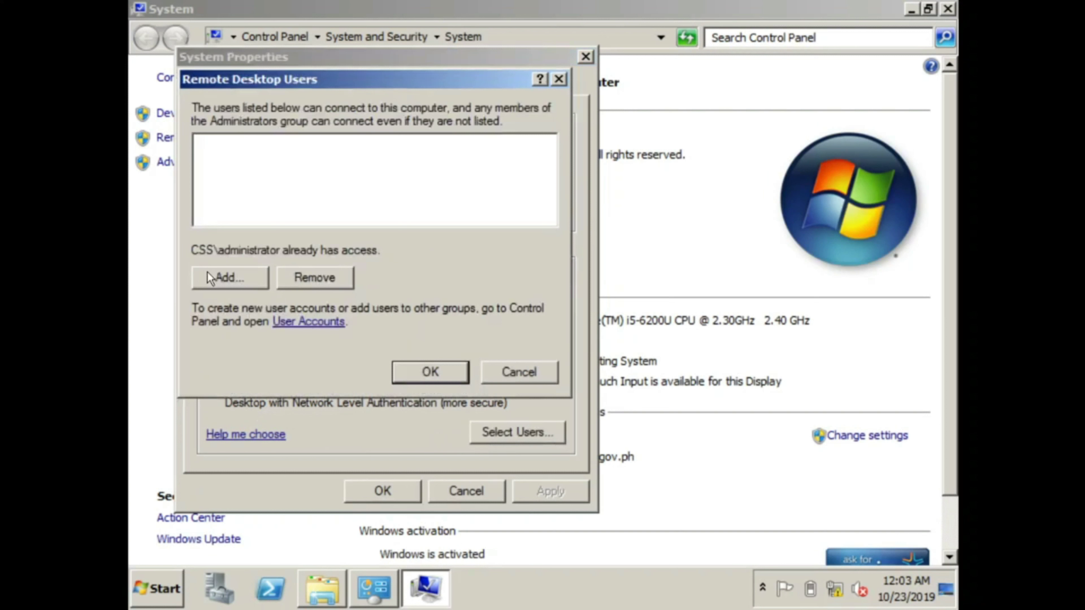
pyautogui.click(210, 278)
pyautogui.write('rit')
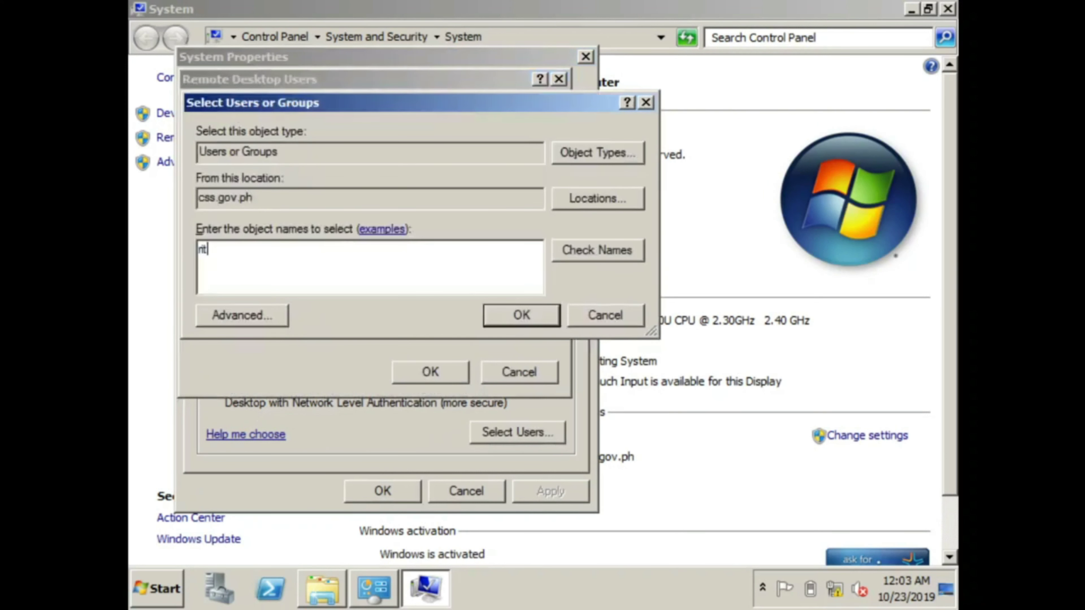
pyautogui.write('z')
pyautogui.click(619, 248)
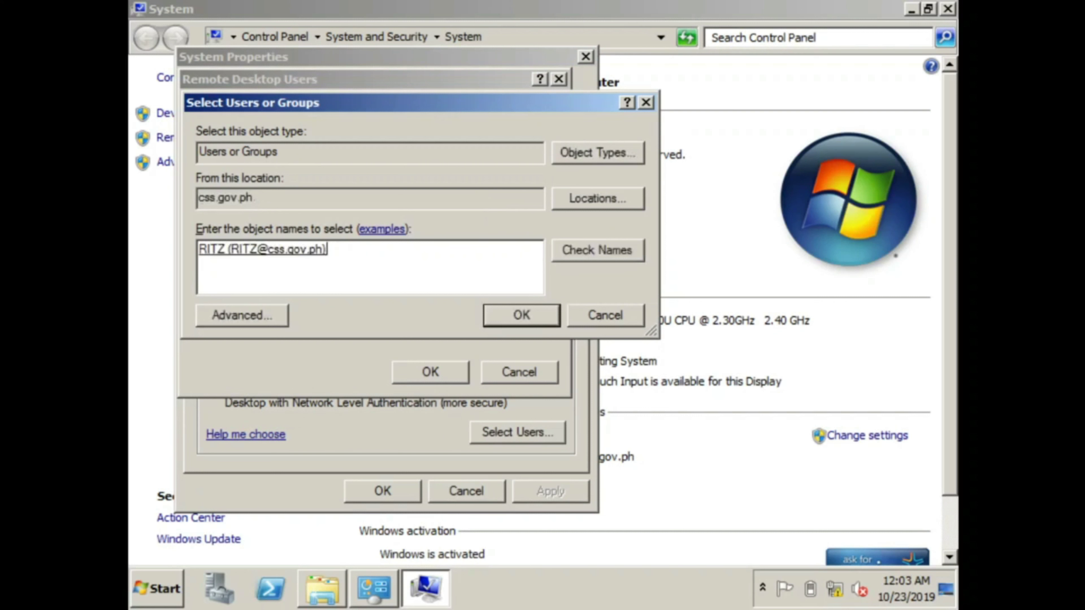
pyautogui.write('giin')
pyautogui.click(575, 252)
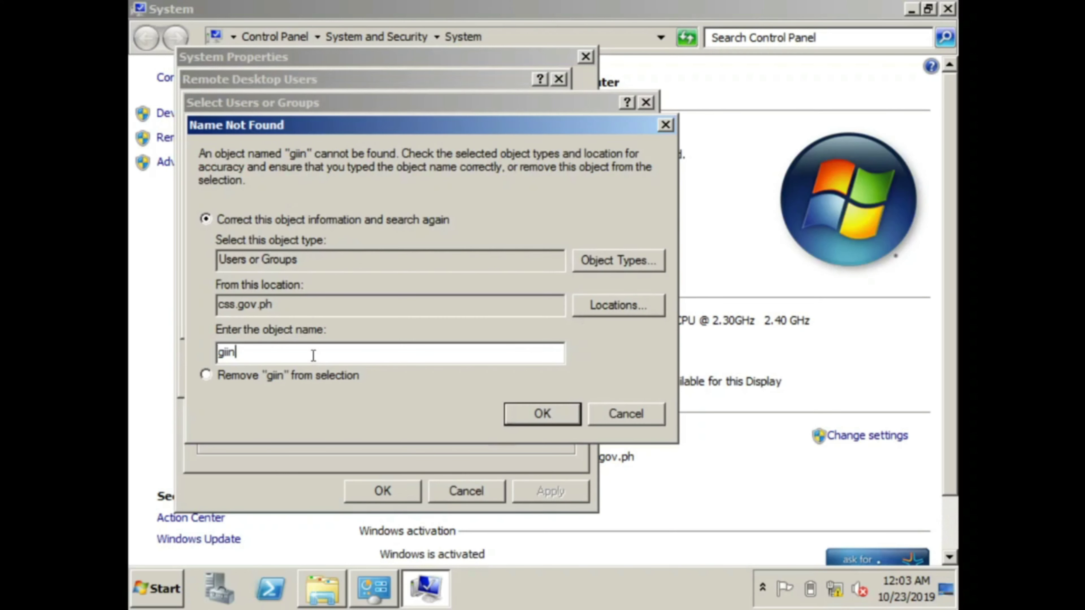
pyautogui.write('nn')
pyautogui.press('Return')
pyautogui.click(551, 315)
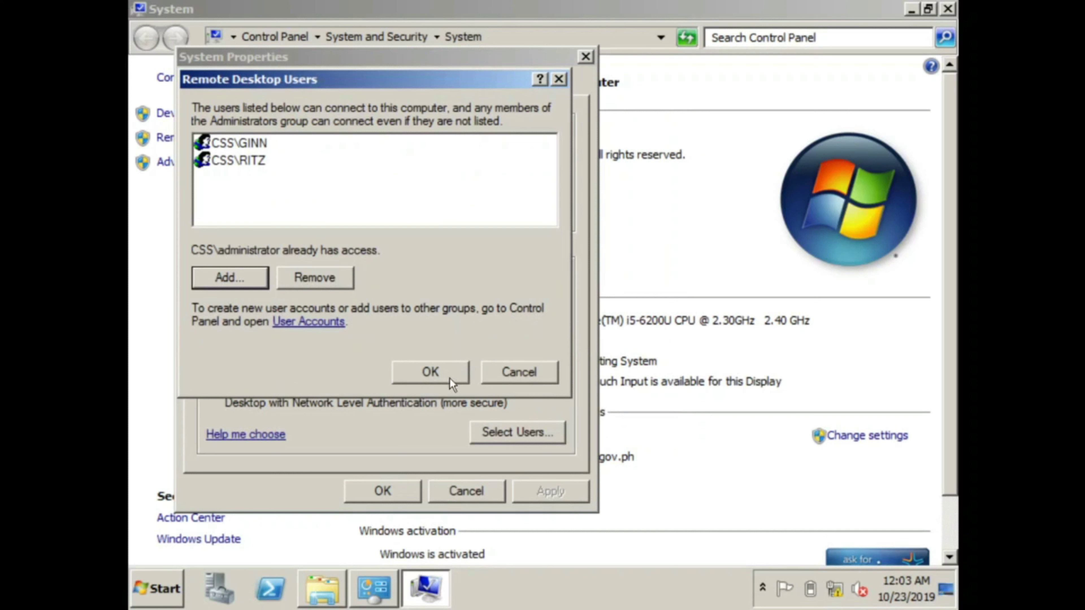
# Step: Add the administrator account too, confirm the dialogs, and return to Control Panel Home
pyautogui.click(233, 282)
pyautogui.write('admi')
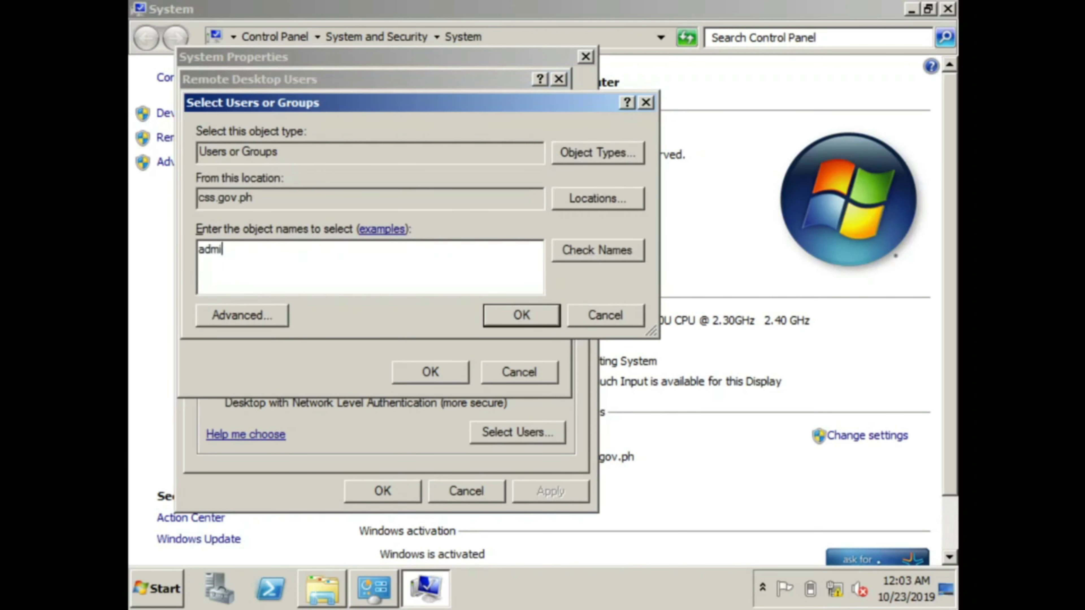
pyautogui.press('Return')
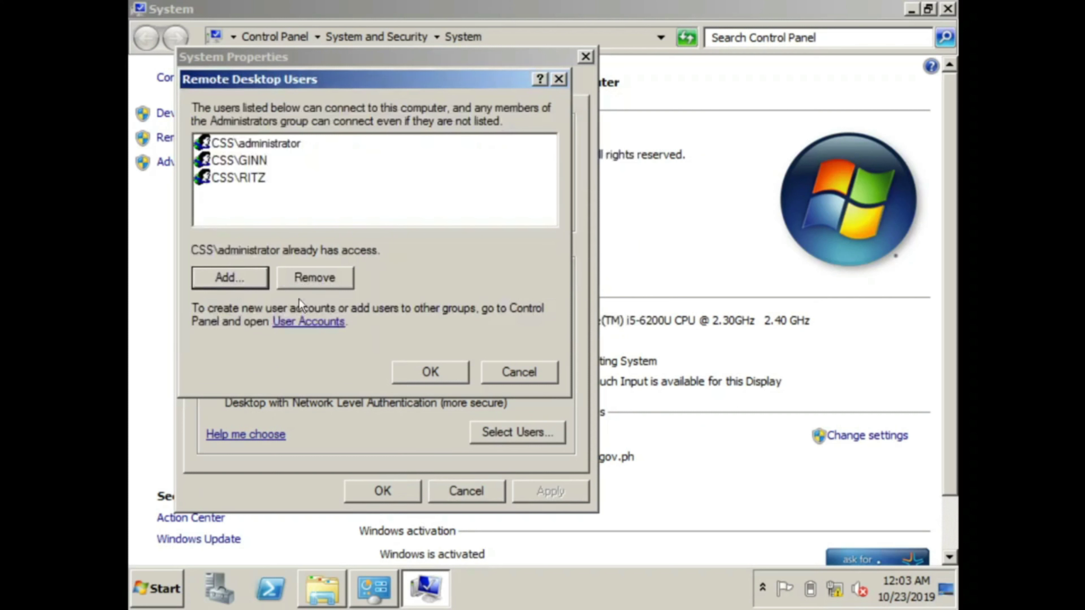
pyautogui.click(432, 372)
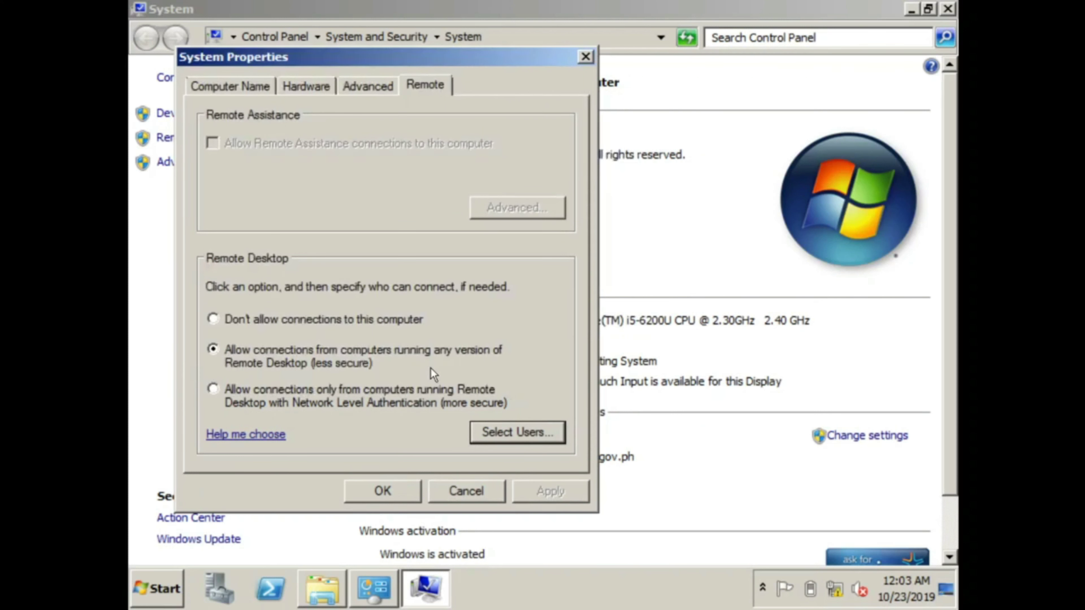
pyautogui.click(397, 489)
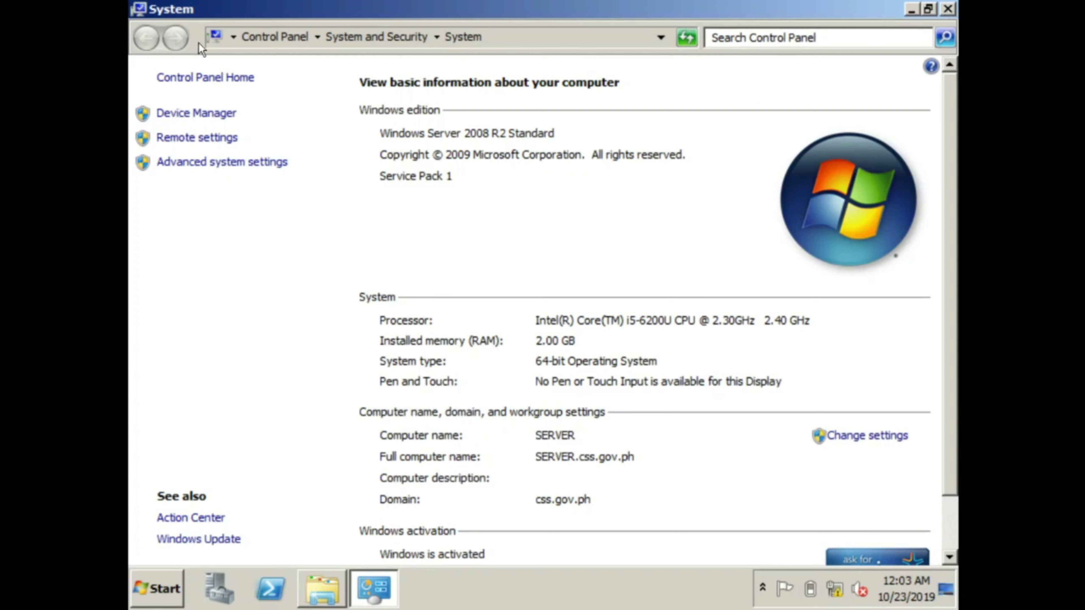
pyautogui.click(197, 78)
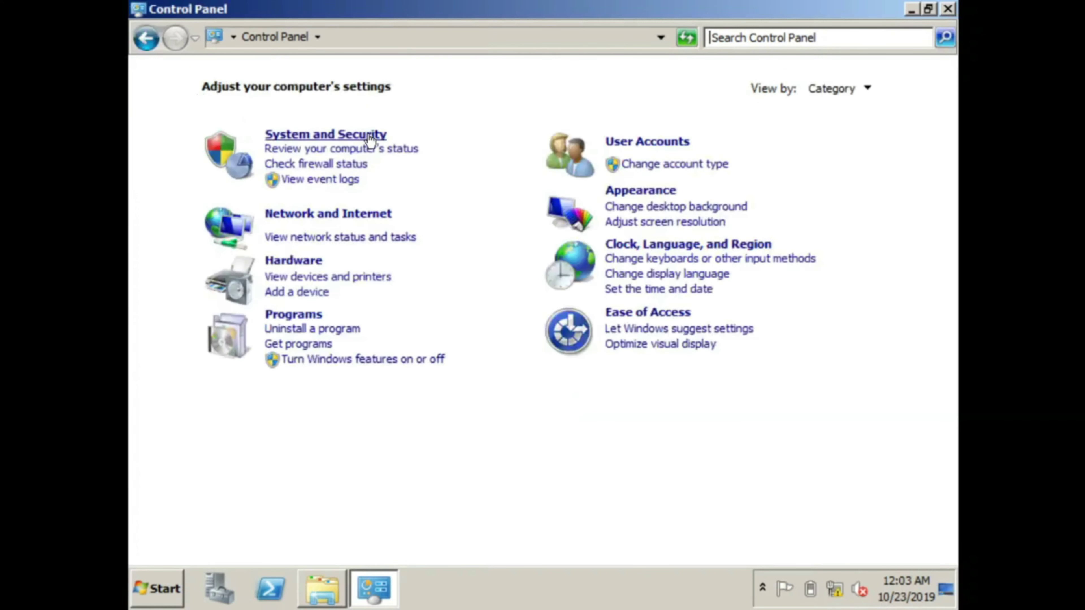
# Step: In Windows Firewall's allowed programs list, allow Remote Administration, including private networks
pyautogui.click(327, 135)
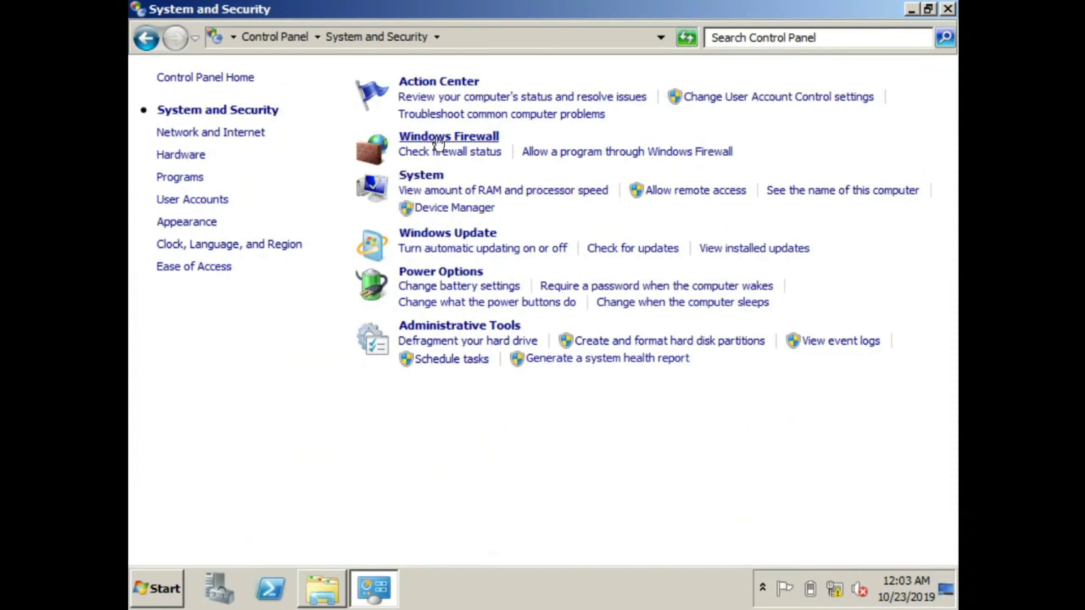
pyautogui.click(447, 140)
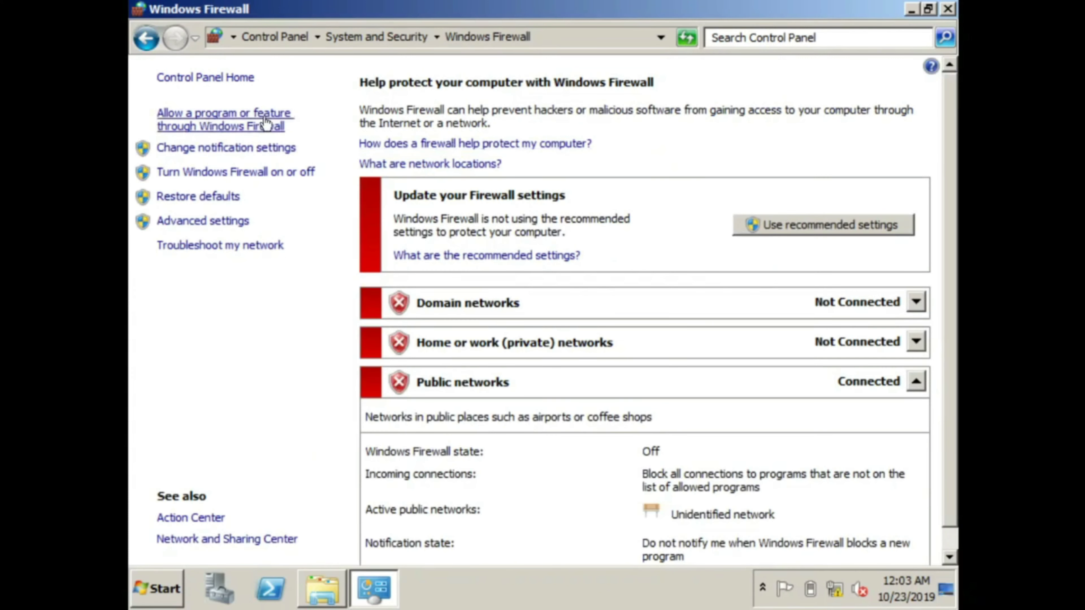
pyautogui.click(240, 122)
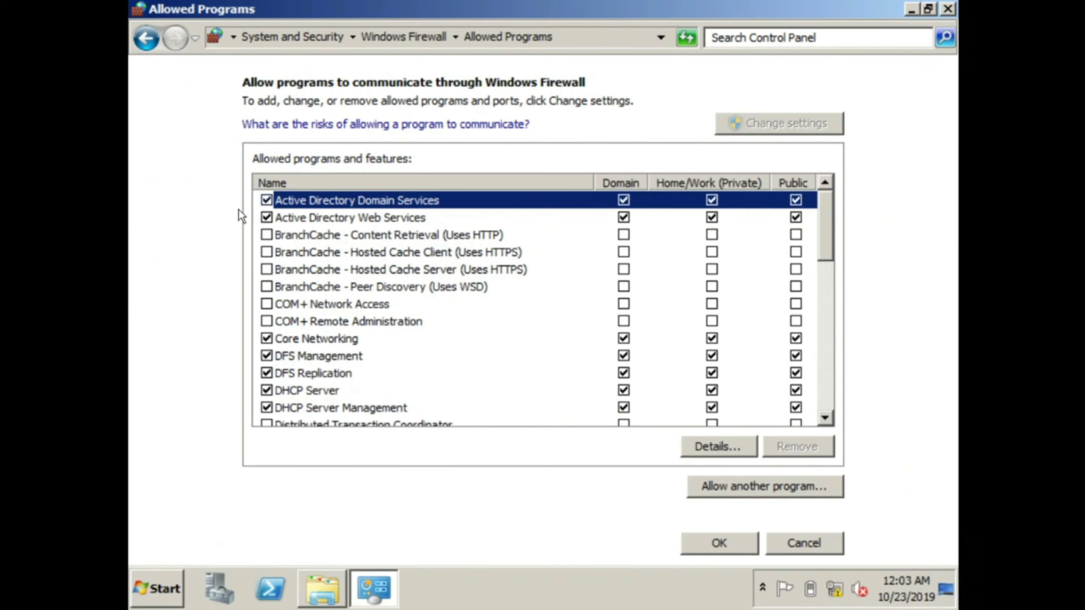
pyautogui.scroll(-1, 335, 325)
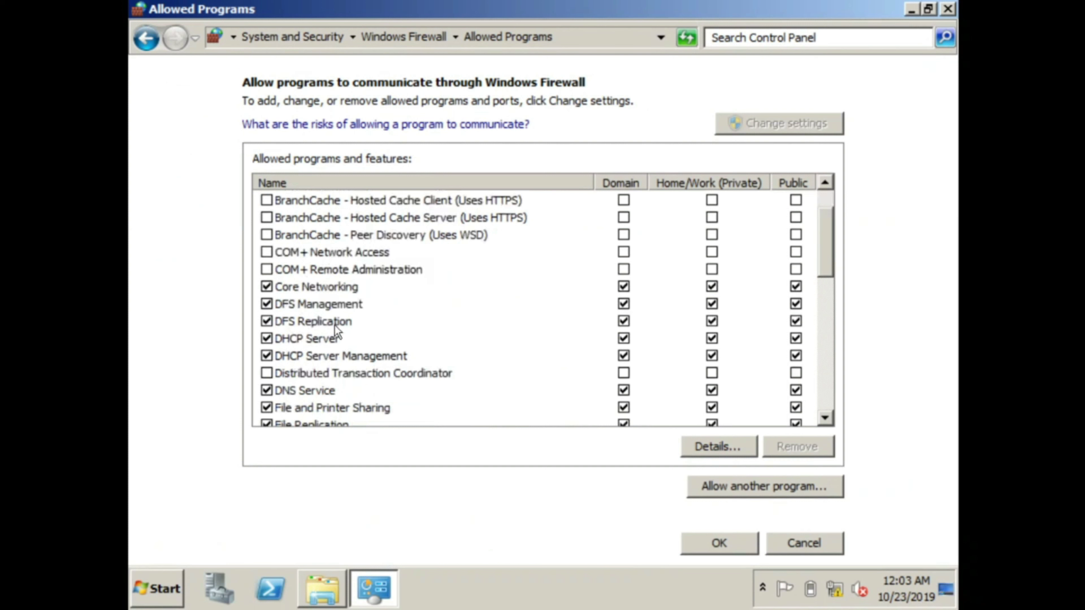
pyautogui.scroll(-1, 335, 329)
pyautogui.scroll(-2, 336, 326)
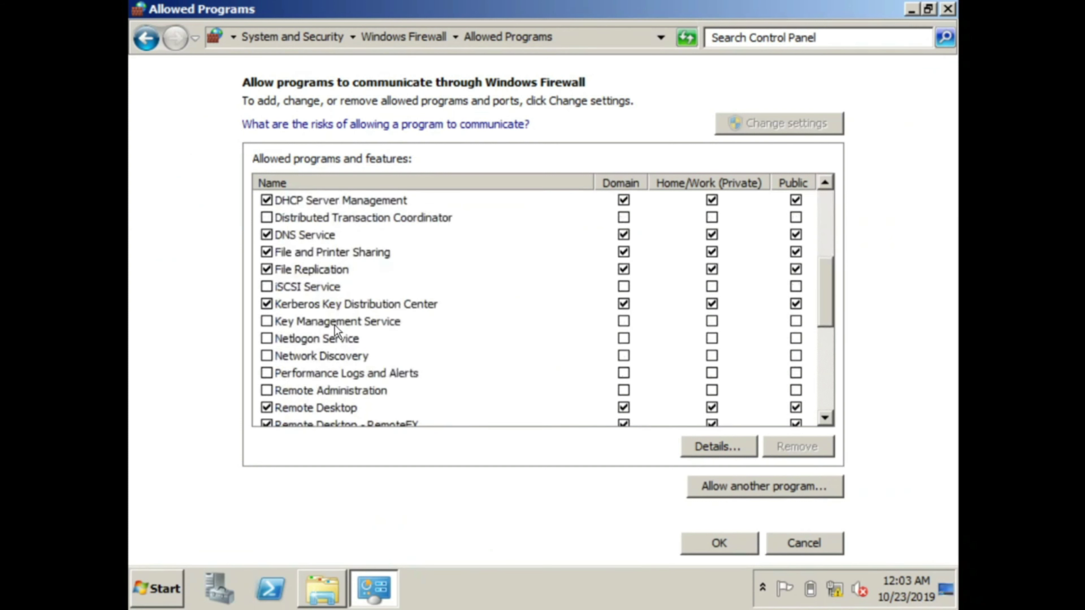
pyautogui.click(266, 391)
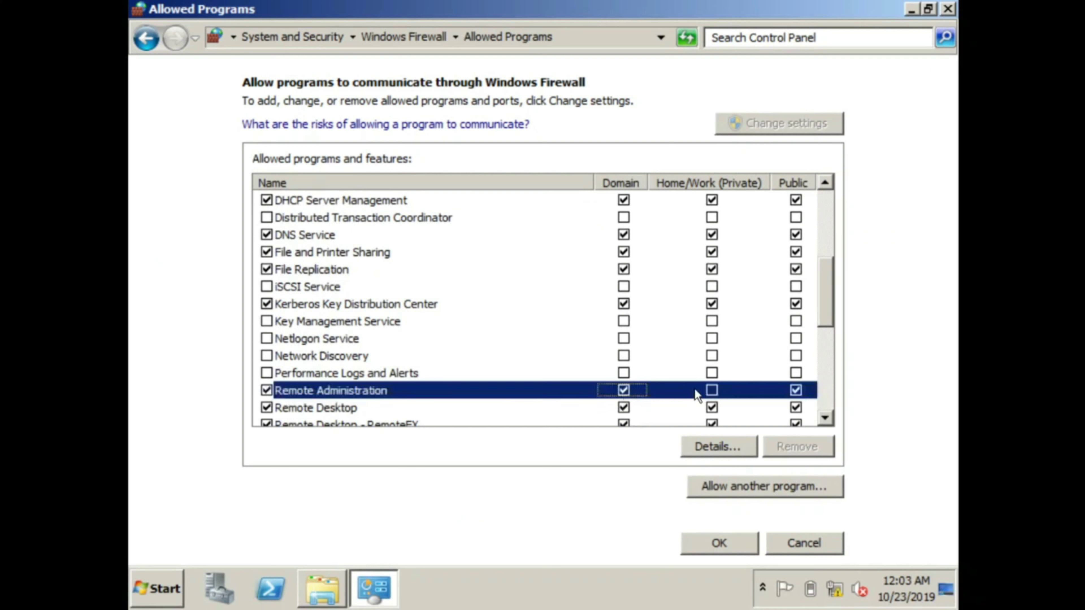
pyautogui.click(711, 389)
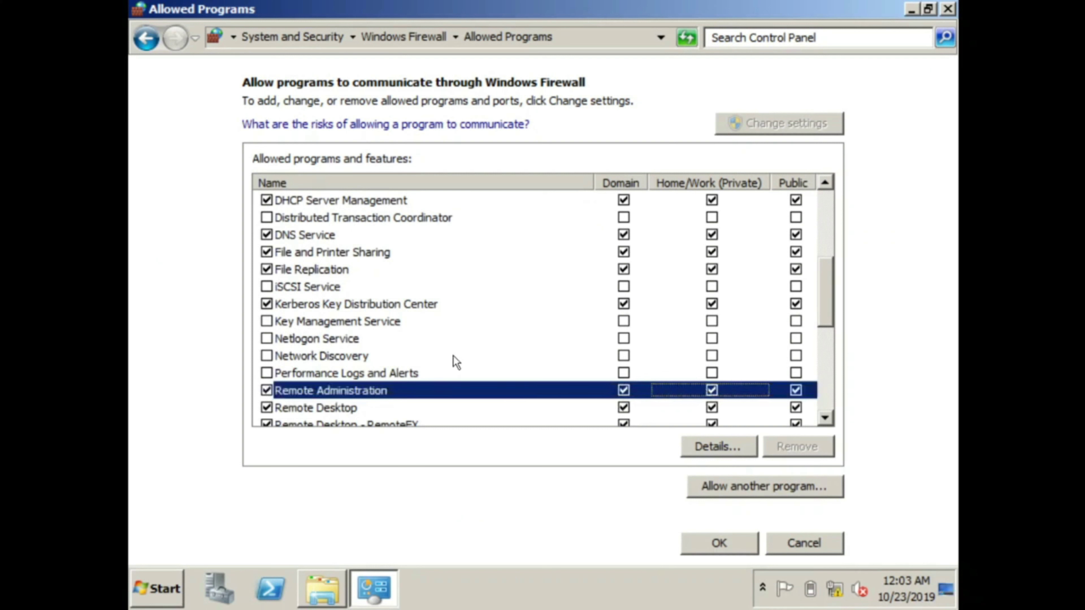
# Step: Allow Remote Event Log, Scheduled Tasks, Service and Volume Management on domain and private networks
pyautogui.scroll(-1, 444, 349)
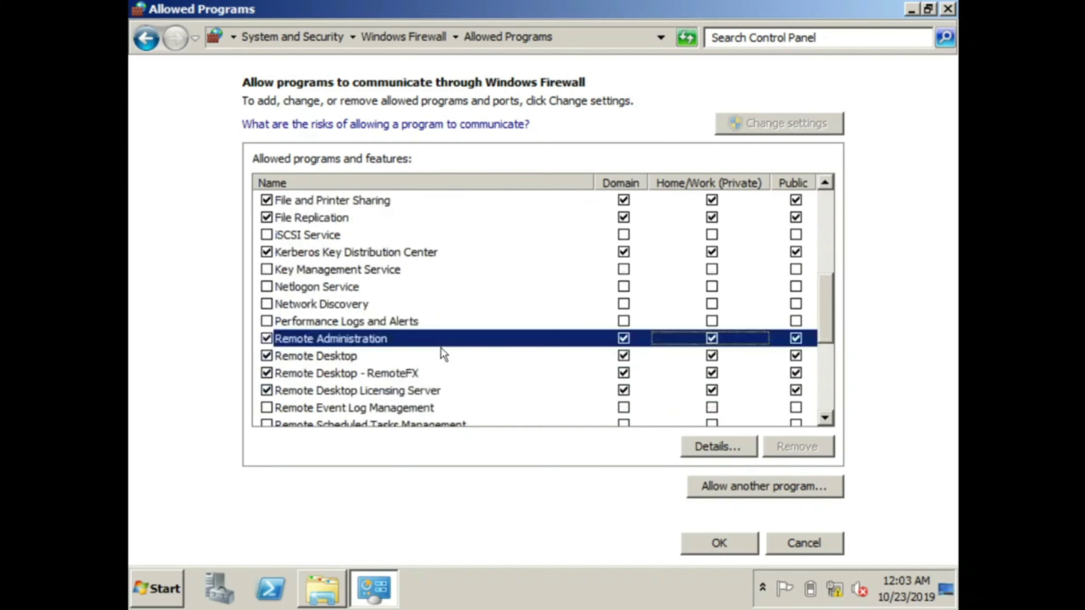
pyautogui.scroll(-1, 440, 348)
pyautogui.click(266, 356)
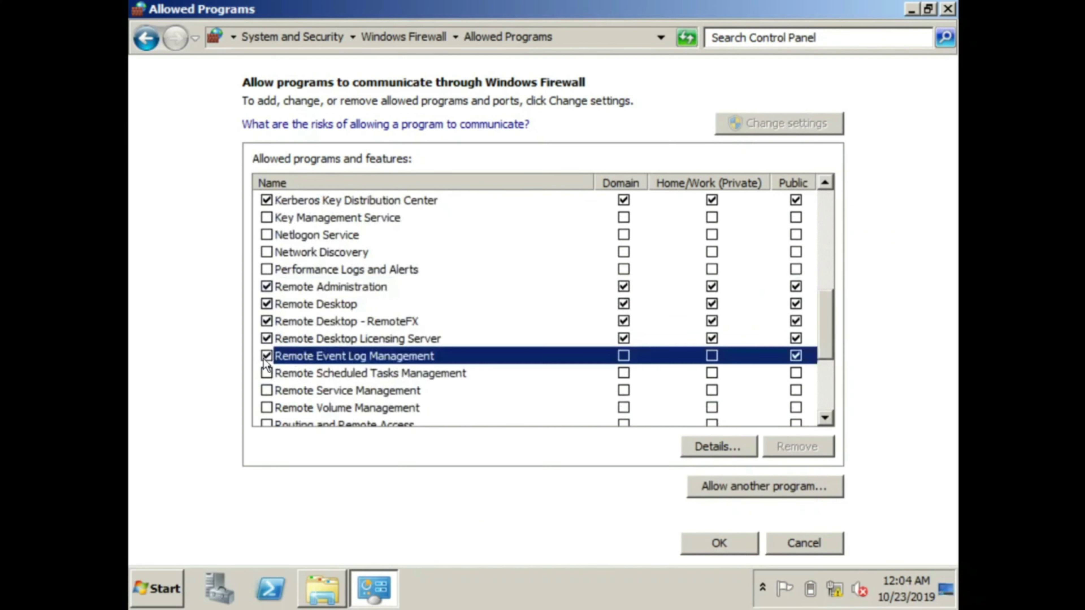
pyautogui.click(266, 373)
pyautogui.click(266, 390)
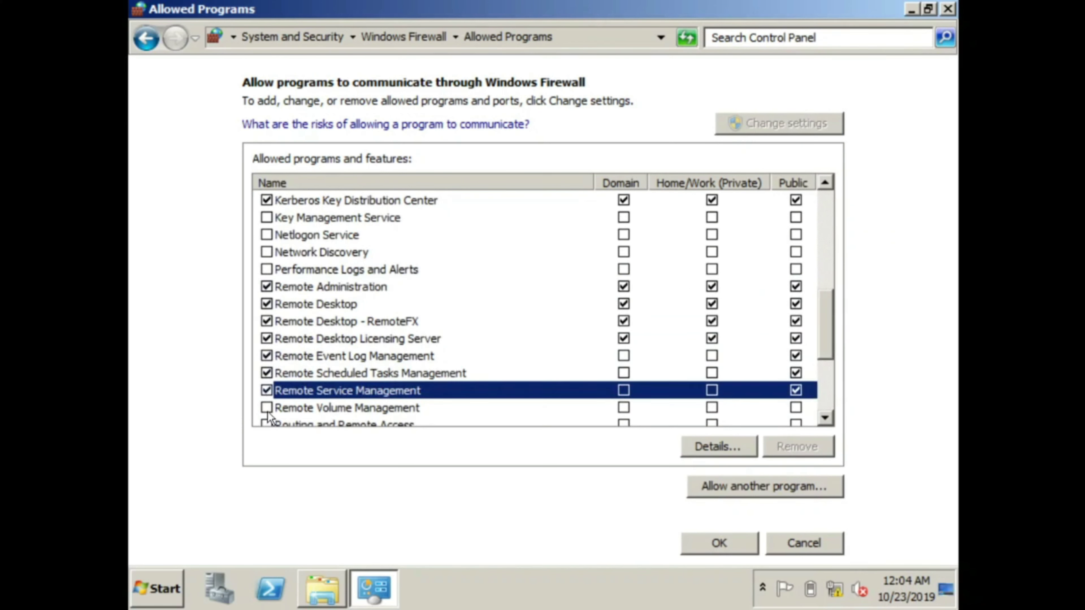
pyautogui.click(267, 407)
pyautogui.click(623, 408)
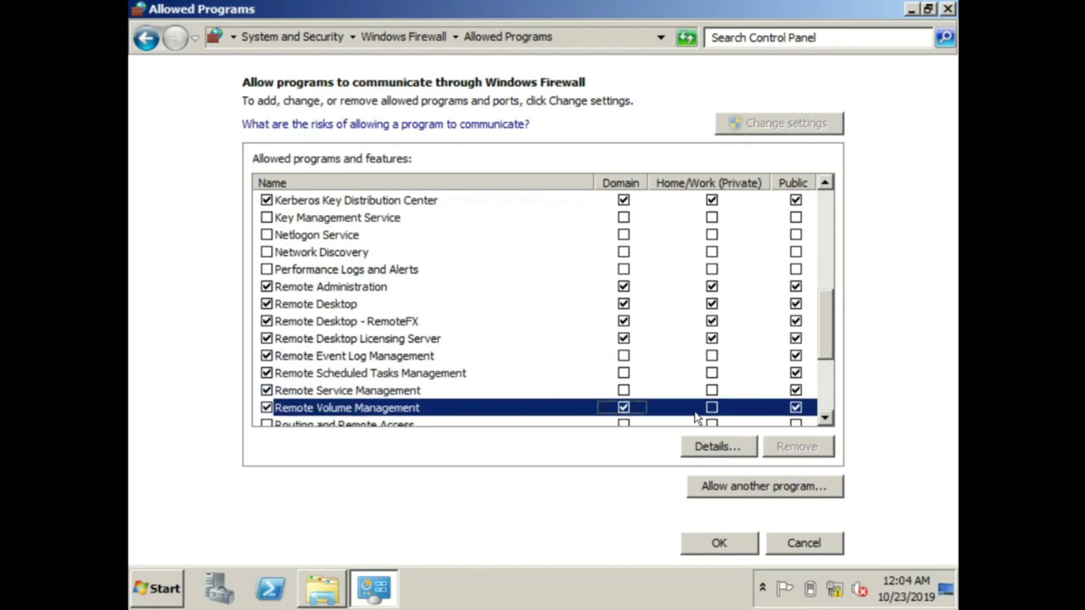
pyautogui.click(711, 408)
pyautogui.click(624, 390)
pyautogui.click(711, 390)
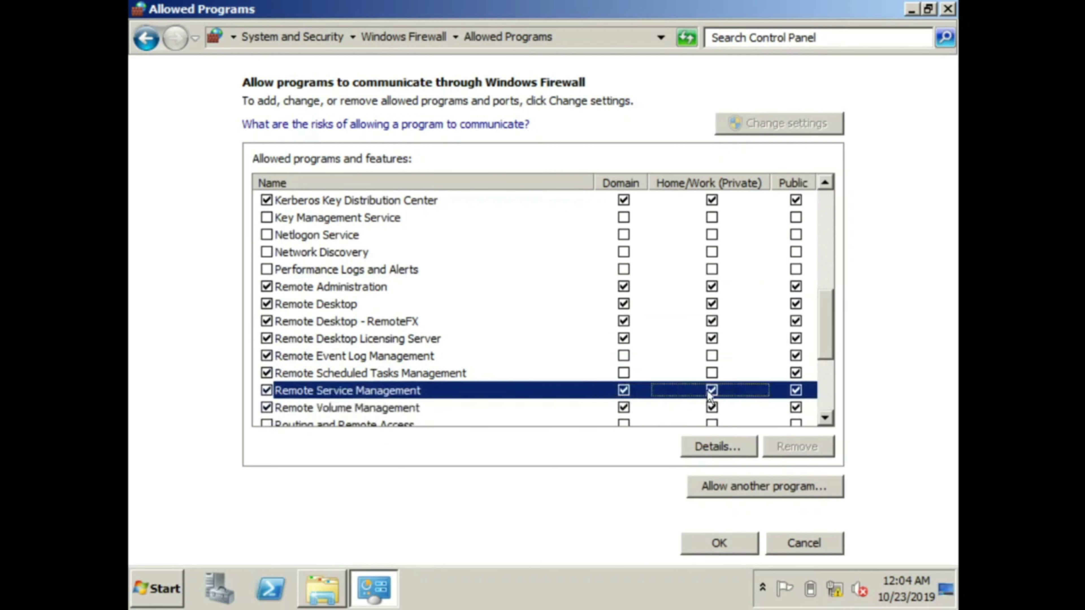
pyautogui.click(623, 374)
pyautogui.click(710, 376)
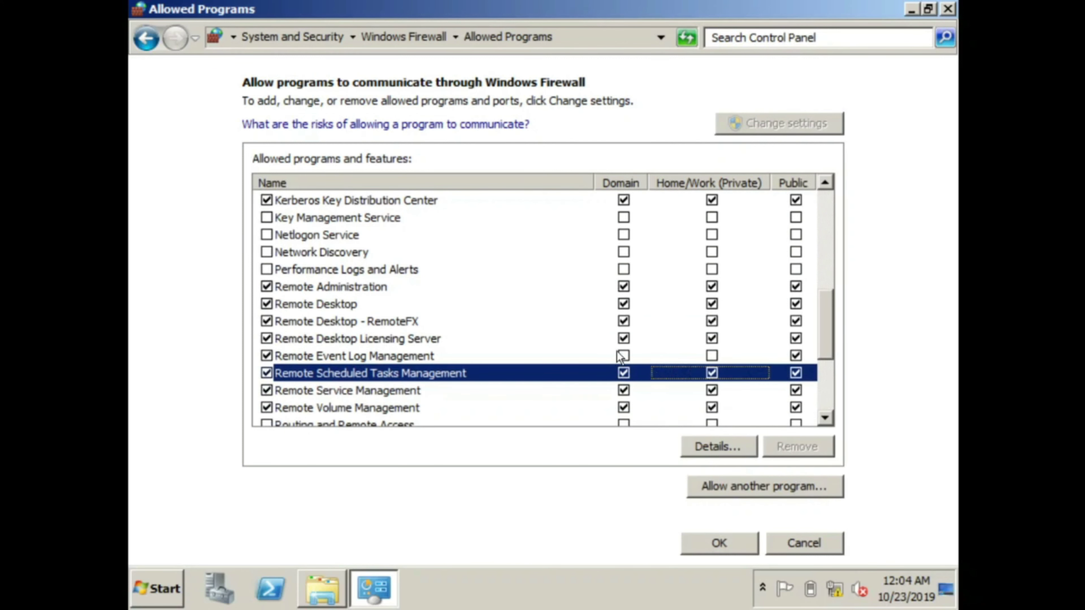
pyautogui.click(683, 358)
pyautogui.click(710, 356)
pyautogui.click(623, 356)
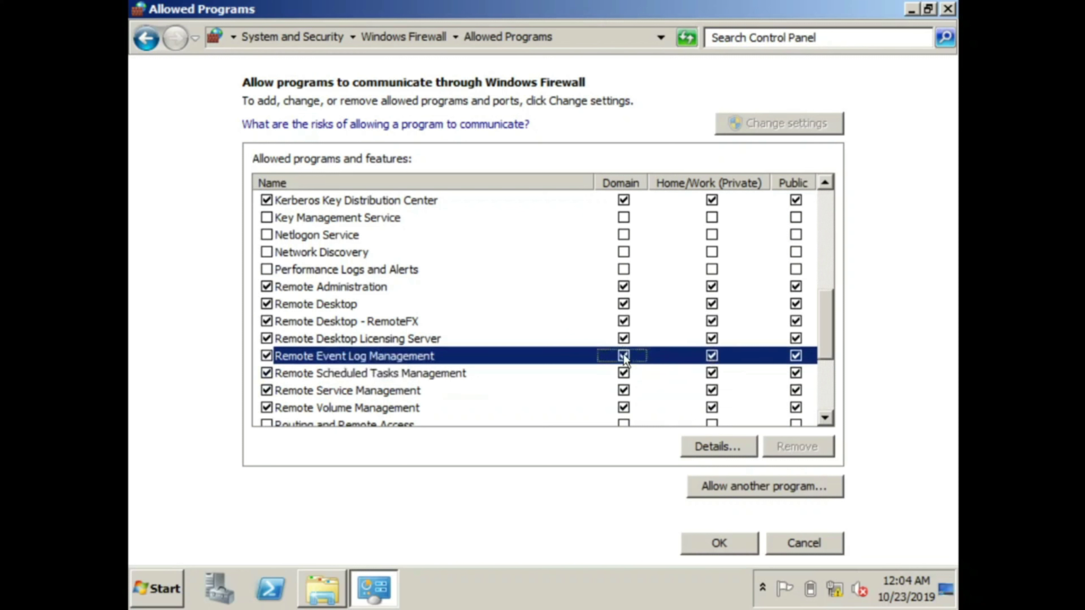
# Step: Allow Routing and Remote Access, Windows Firewall Remote Management and Windows Remote Management on all networks, then save
pyautogui.scroll(-2, 625, 359)
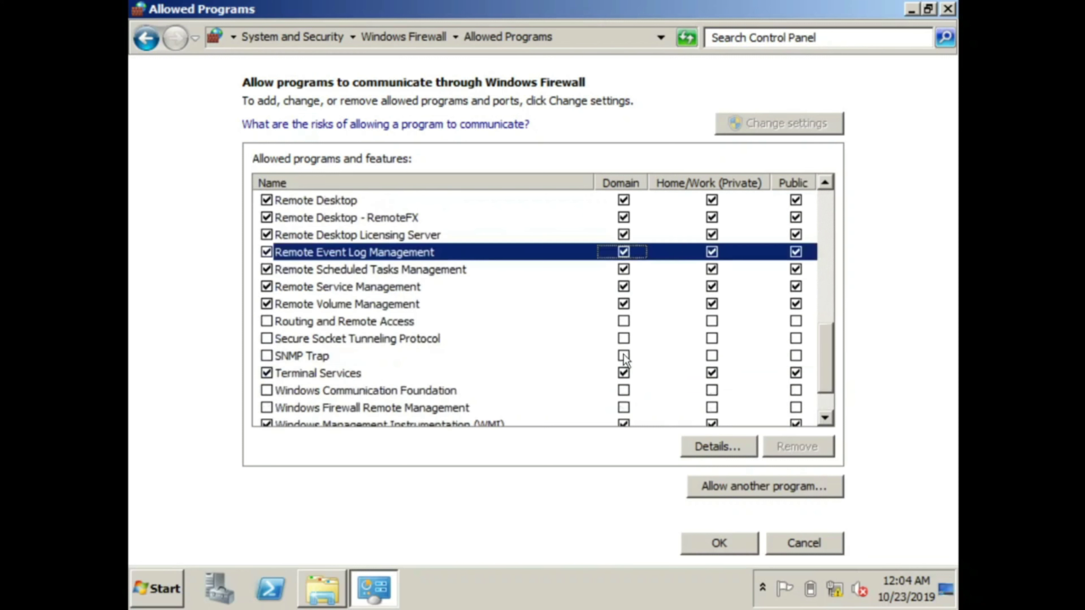
pyautogui.click(266, 322)
pyautogui.click(623, 320)
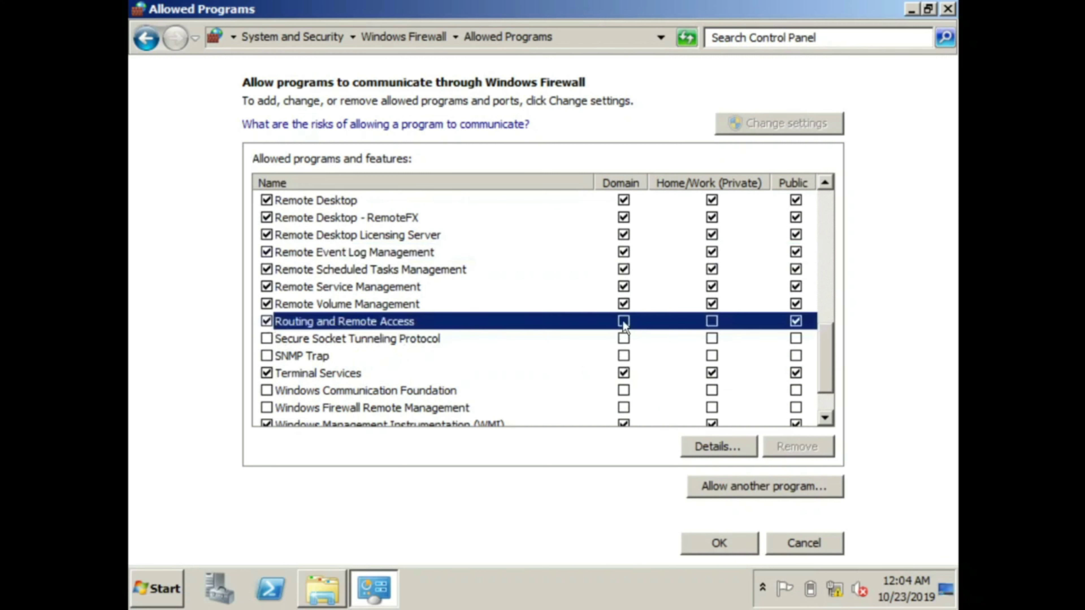
pyautogui.click(713, 323)
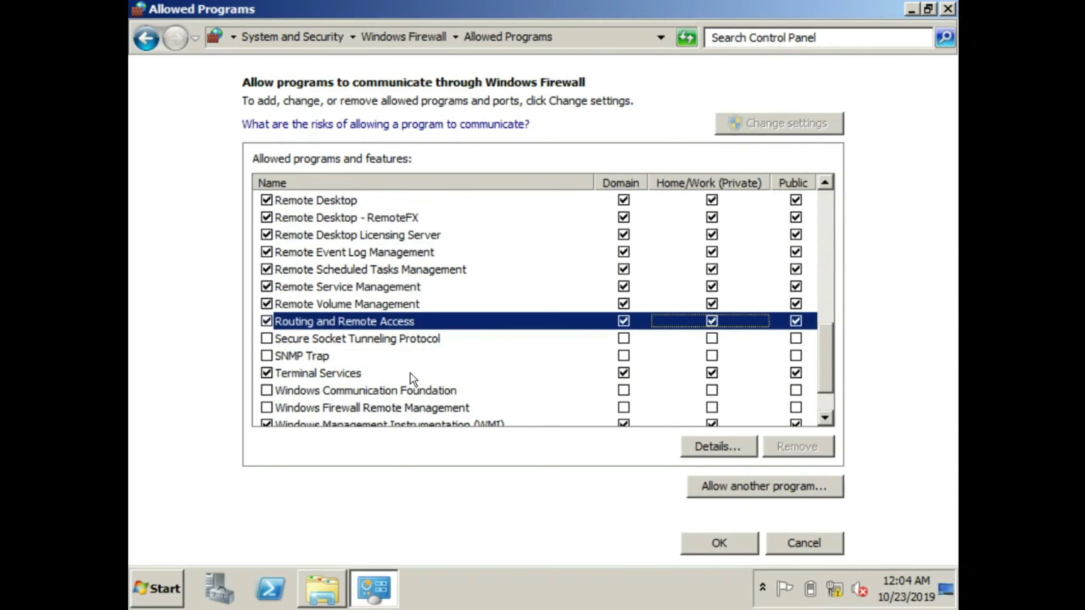
pyautogui.click(267, 409)
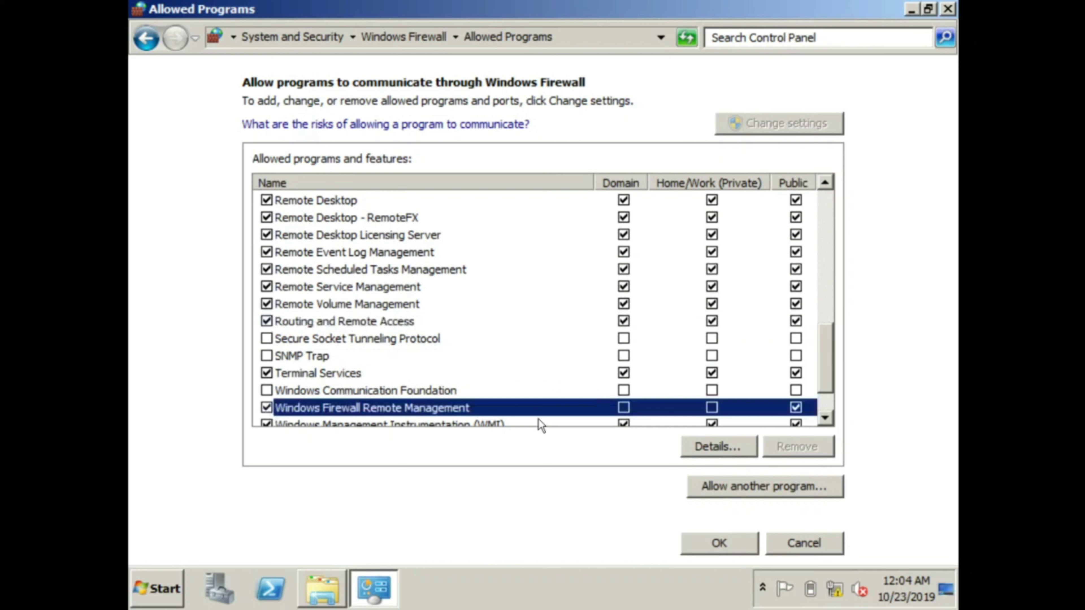
pyautogui.click(624, 408)
pyautogui.click(710, 408)
pyautogui.scroll(-1, 658, 380)
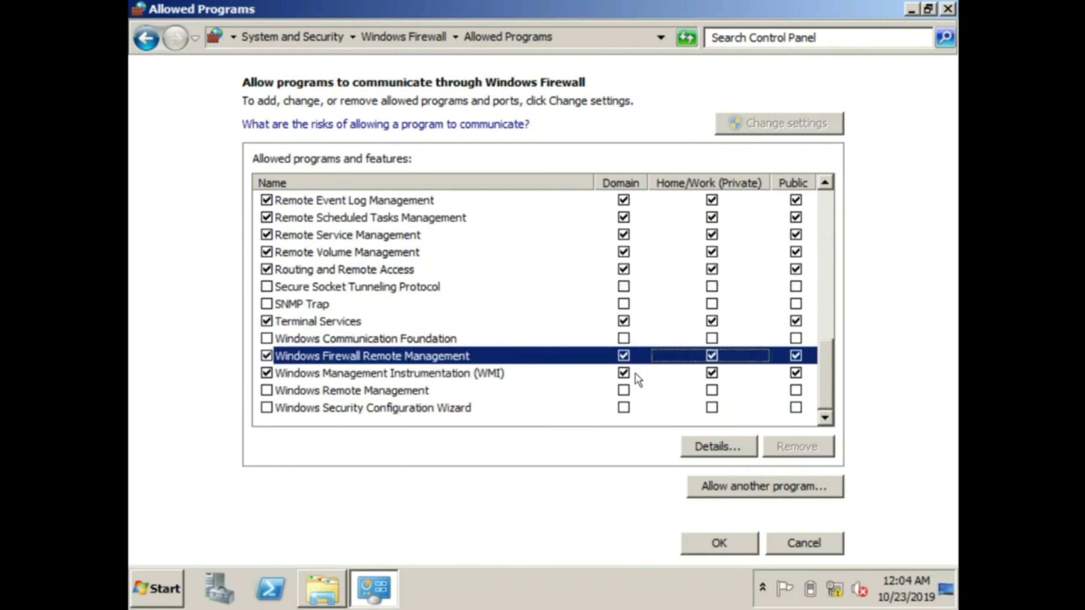
pyautogui.click(267, 390)
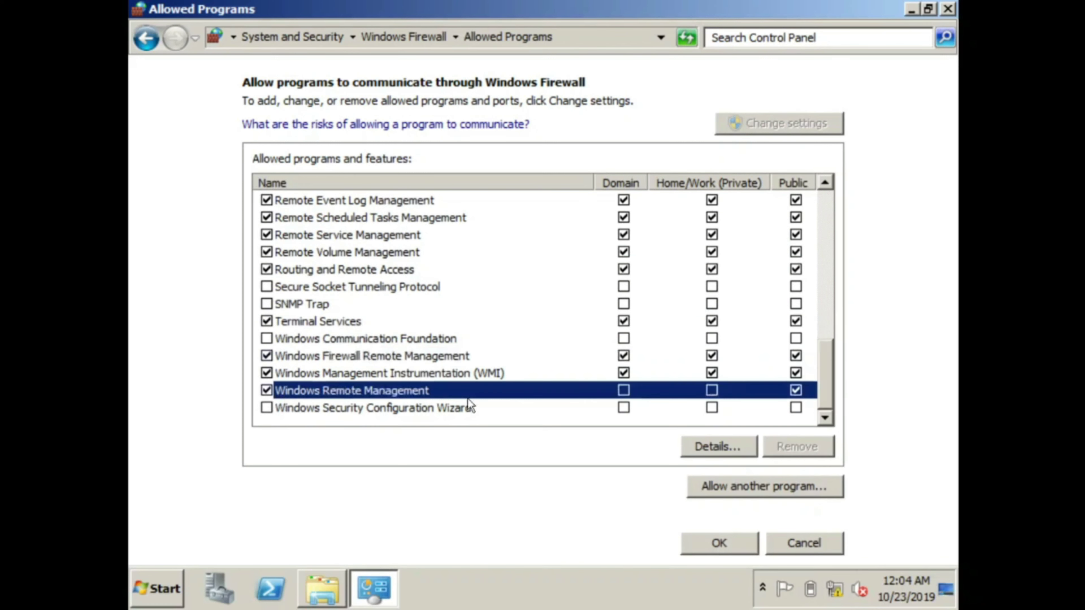
pyautogui.click(626, 391)
pyautogui.click(710, 391)
pyautogui.click(717, 543)
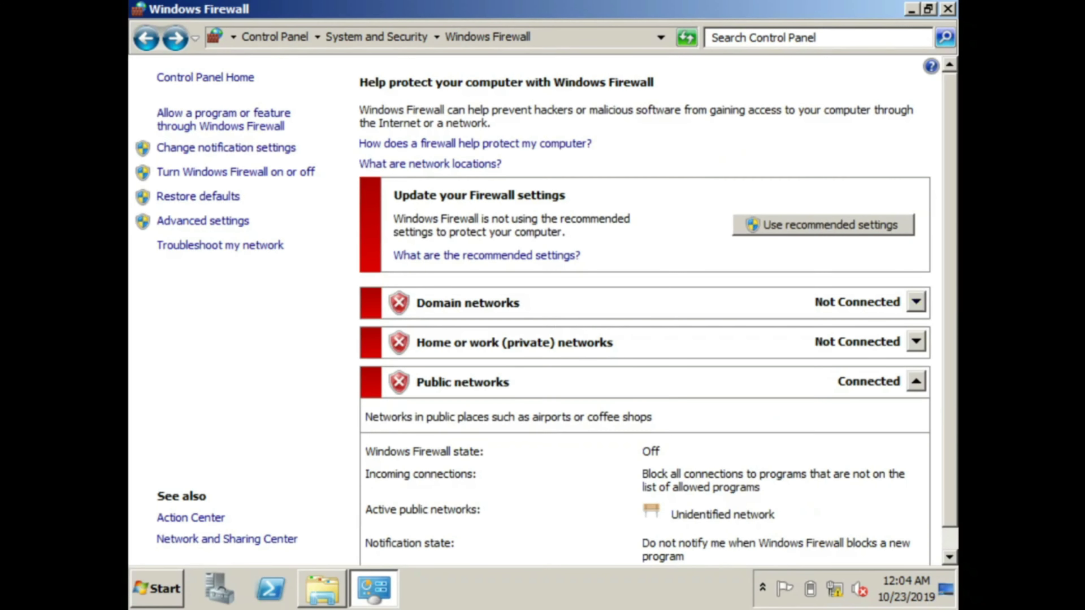
# Step: Close the Firewall and Computer windows and launch Remote Desktop Connection via a Start search for 'remote'
pyautogui.click(947, 10)
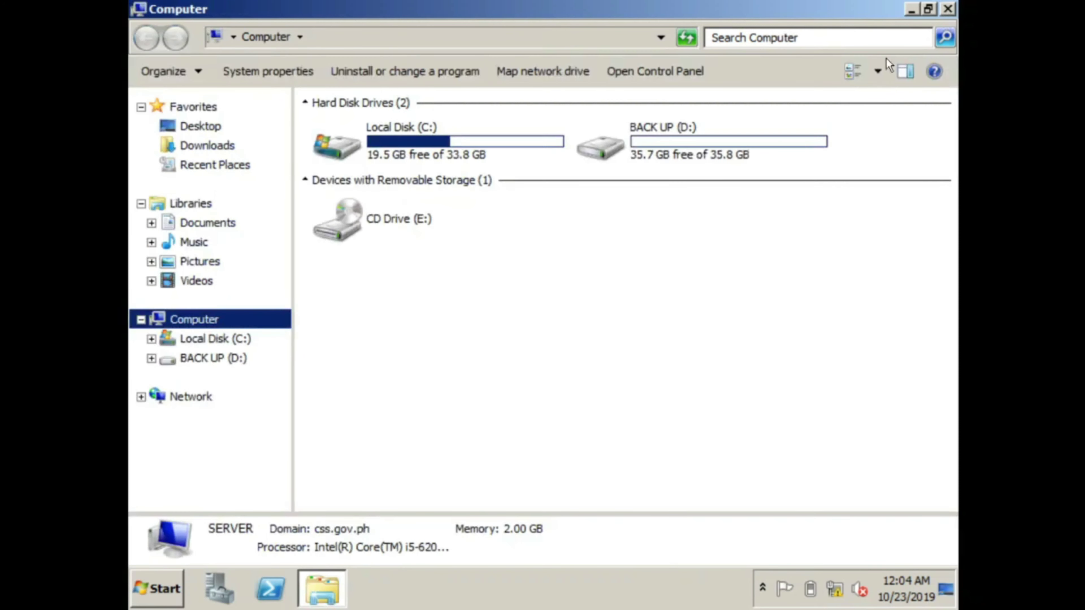
pyautogui.click(947, 9)
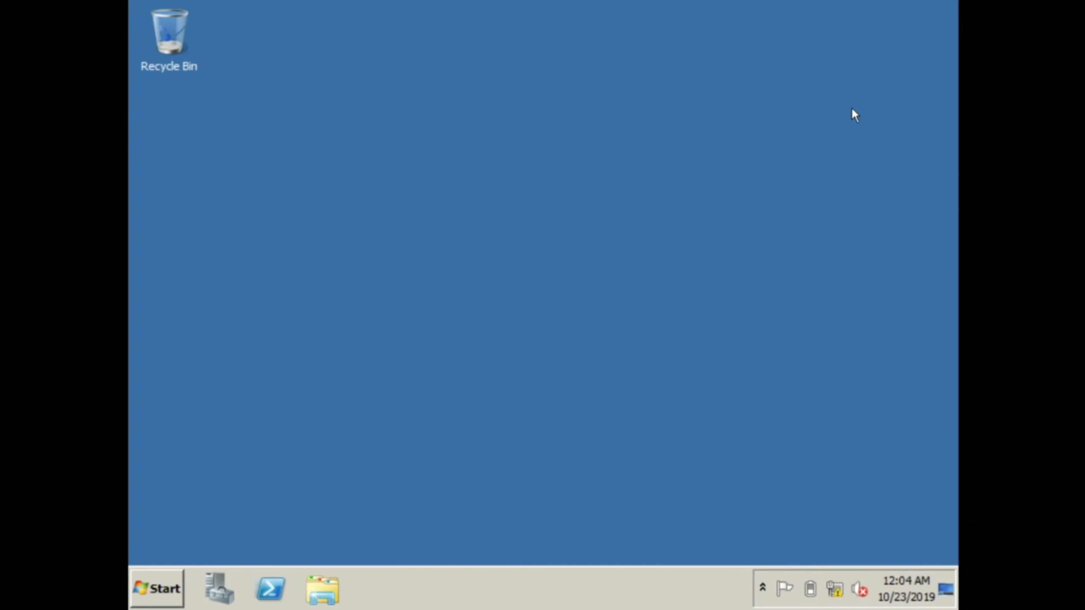
pyautogui.click(162, 583)
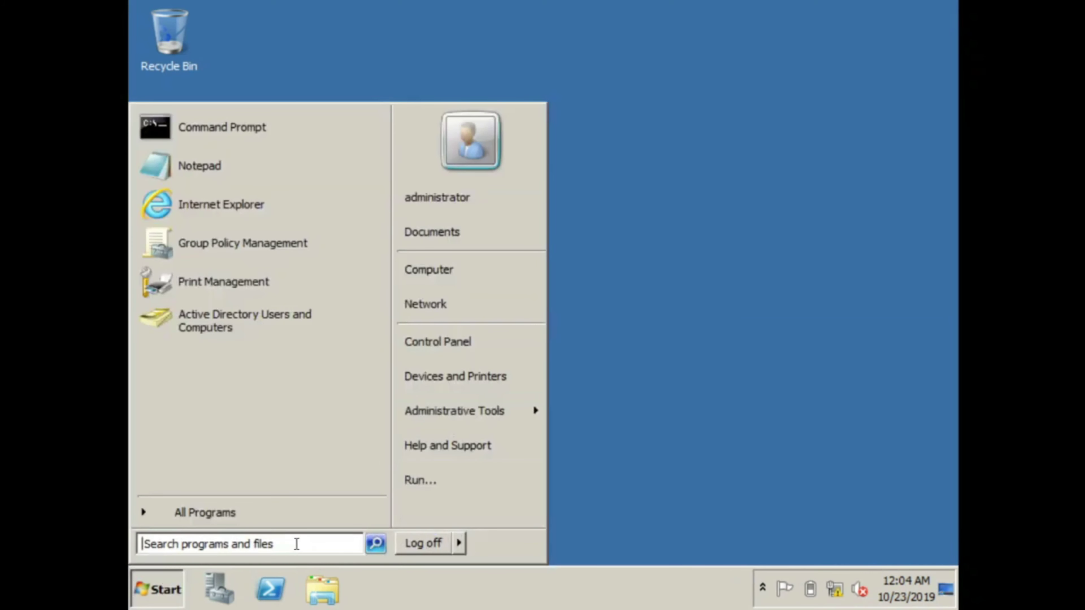
pyautogui.write('remote')
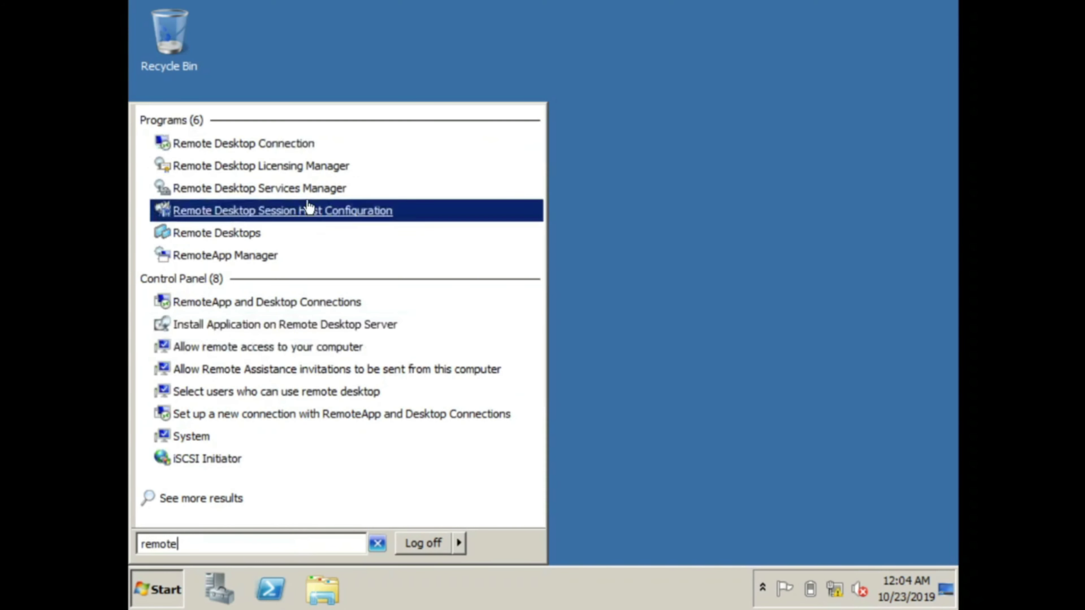
pyautogui.click(320, 154)
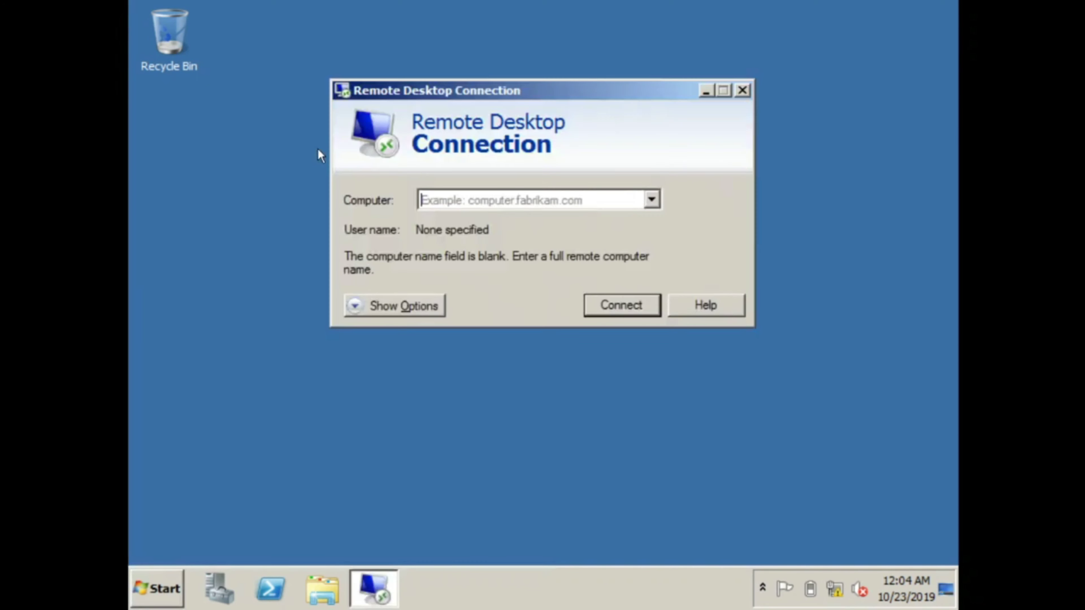
pyautogui.click(509, 206)
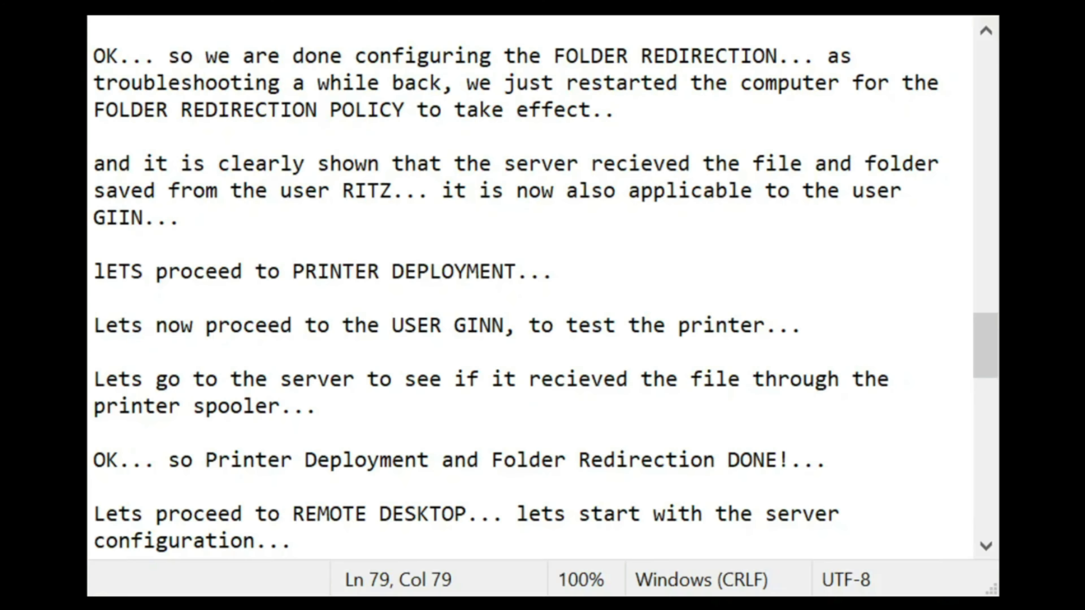
# Step: Note 'for us to remote the client, we need its IP ADDRESS... so to check it, lets proceed t'
pyautogui.press('Return')
pyautogui.press('Return')
pyautogui.press('Return')
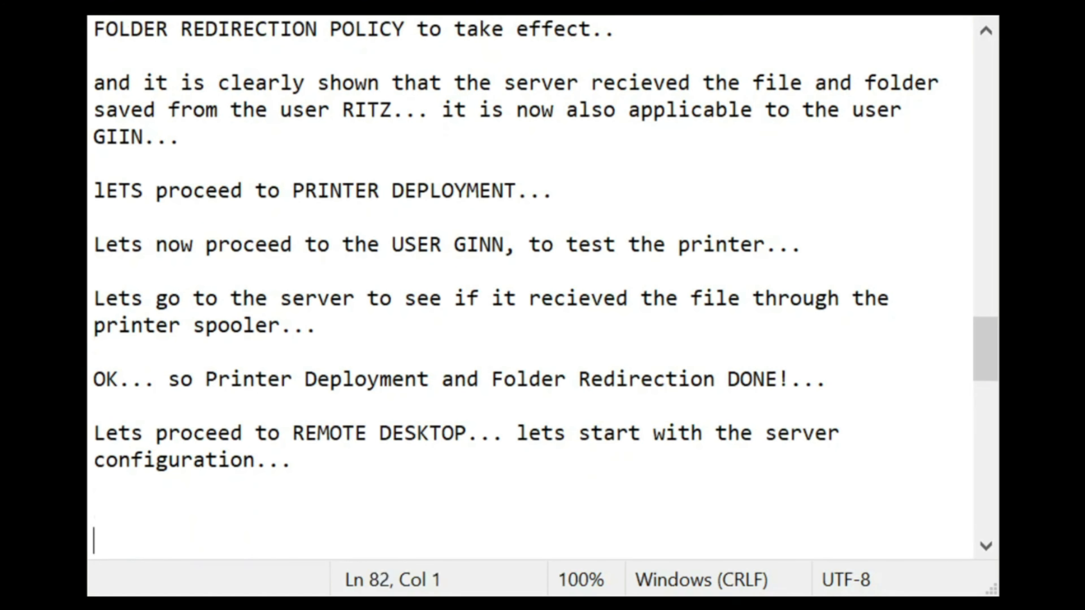
pyautogui.press('BackSpace')
pyautogui.press('BackSpace')
pyautogui.write('for')
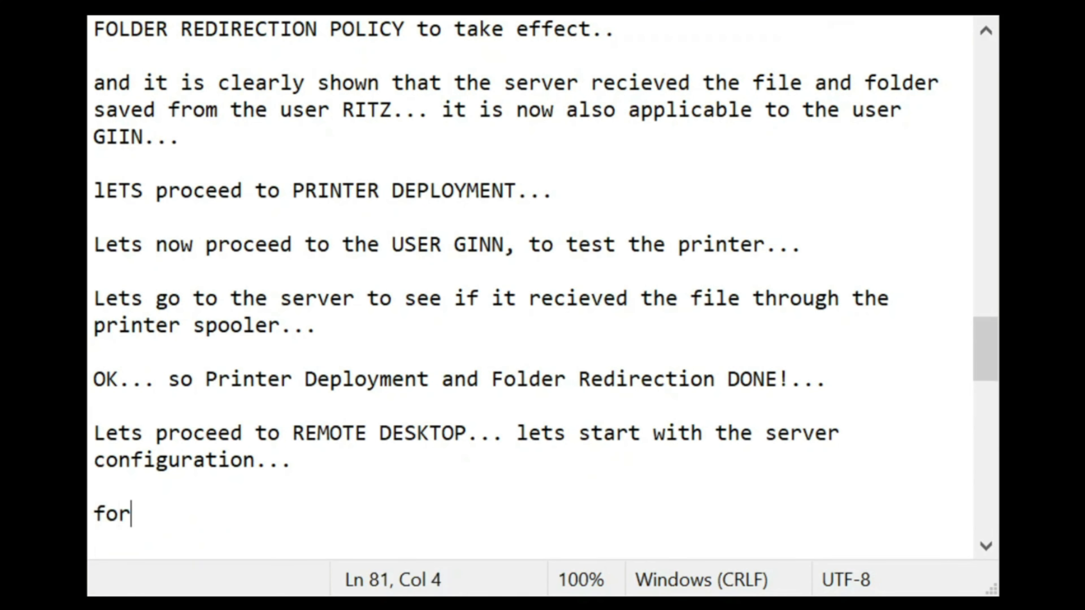
pyautogui.write(' us to remote ')
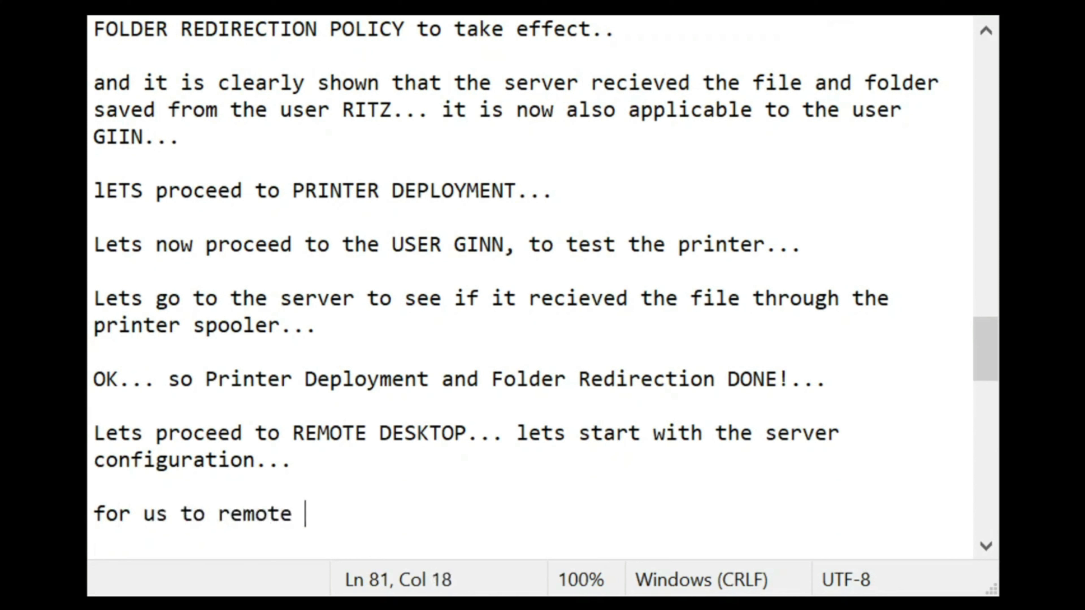
pyautogui.write('the client, we')
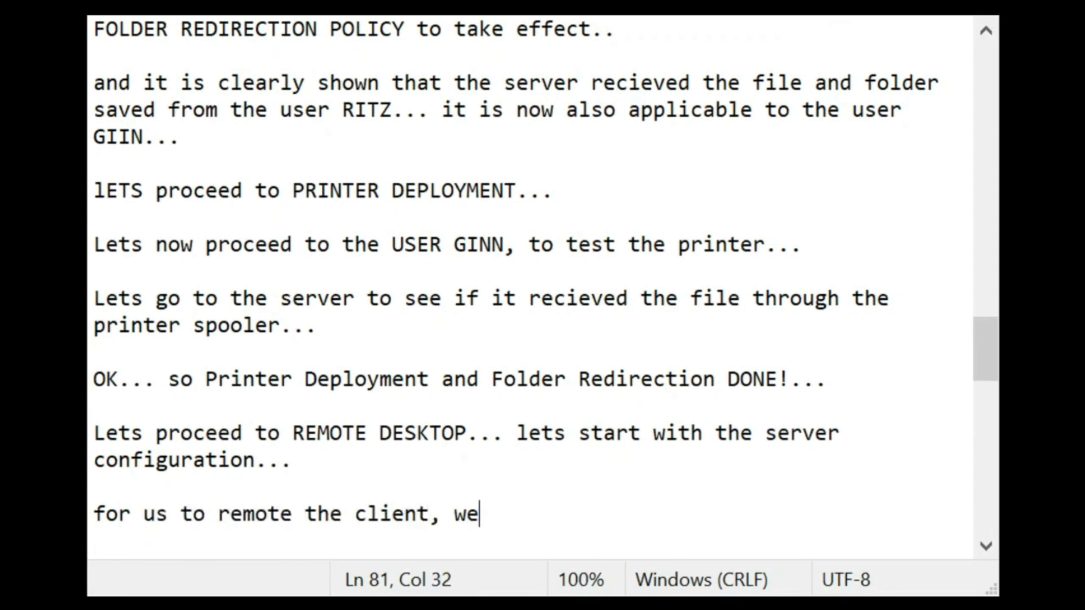
pyautogui.write(' need its ')
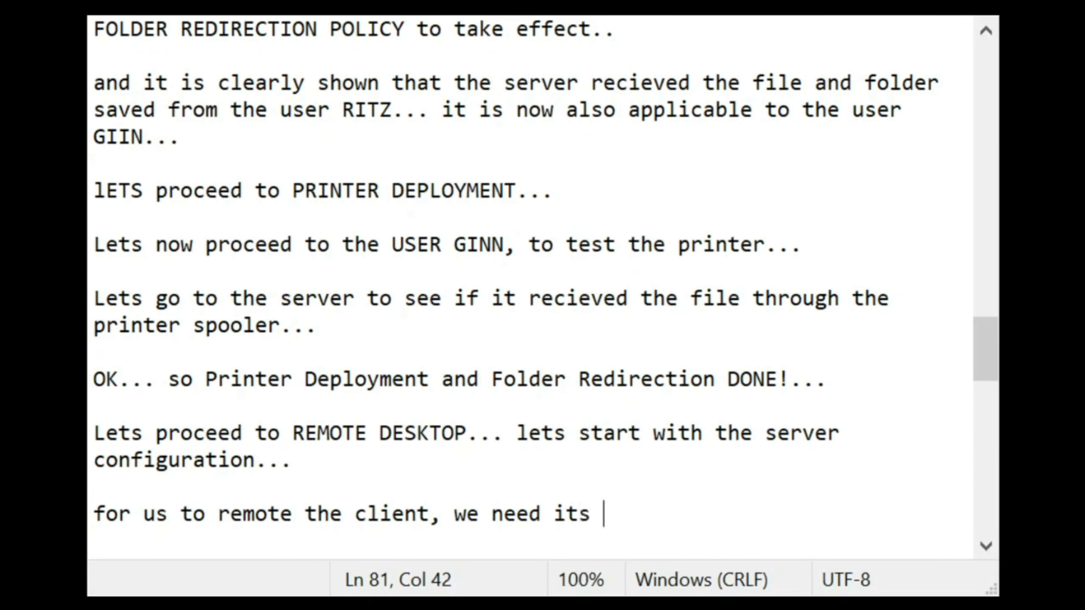
pyautogui.write('IP A')
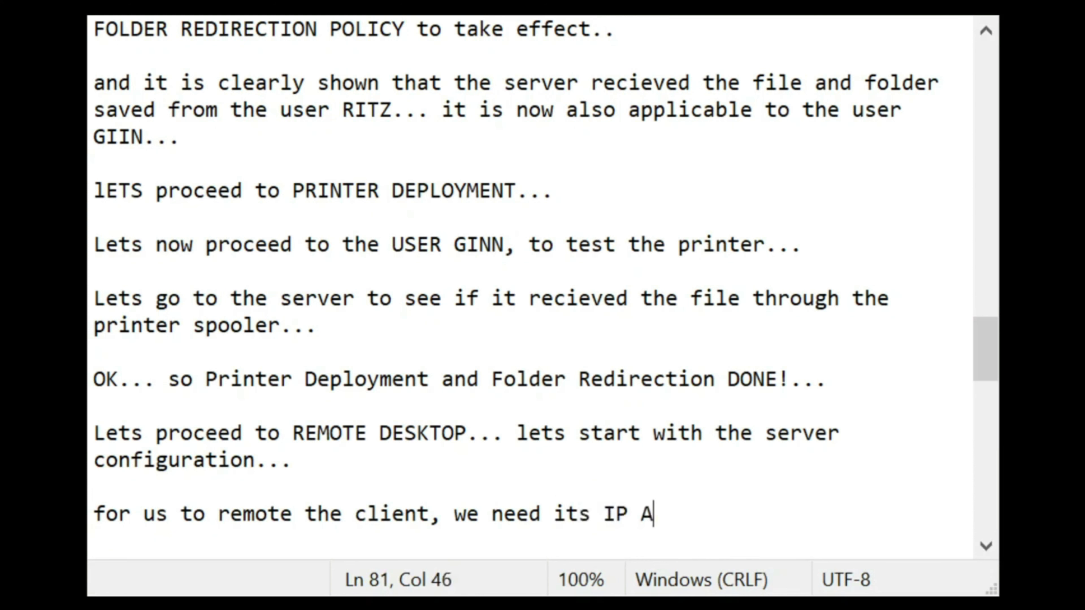
pyautogui.write('DDRESS... so ')
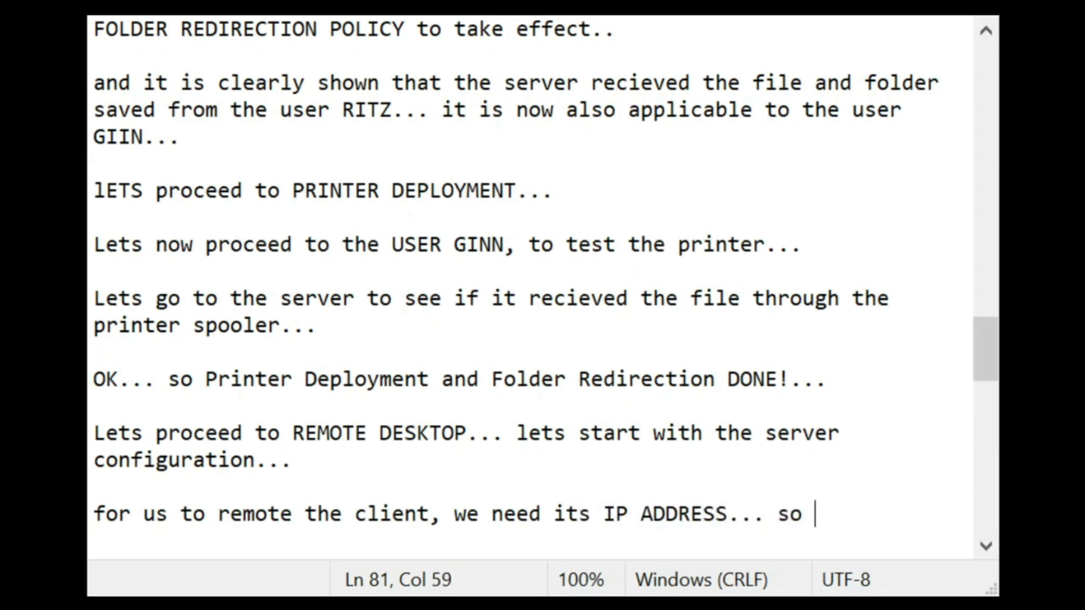
pyautogui.write('to check ')
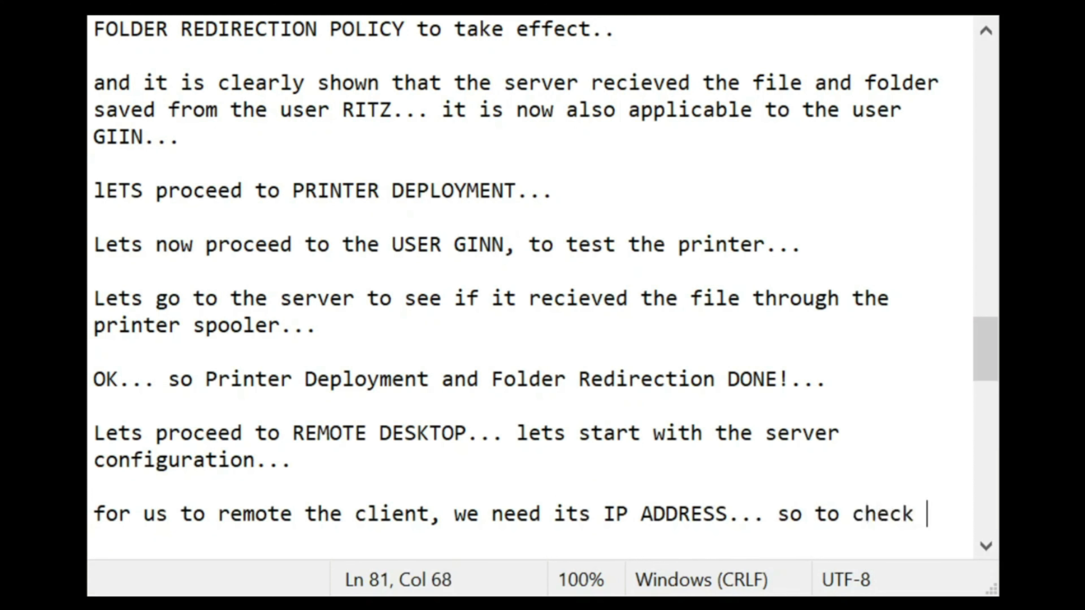
pyautogui.write('it, lets ')
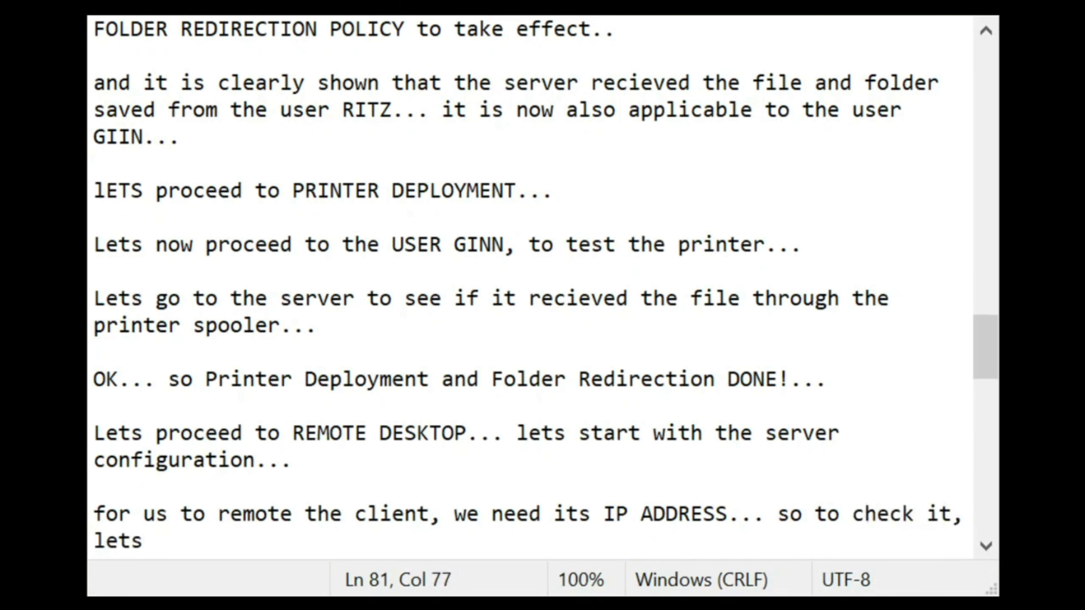
pyautogui.write('proceed to the ')
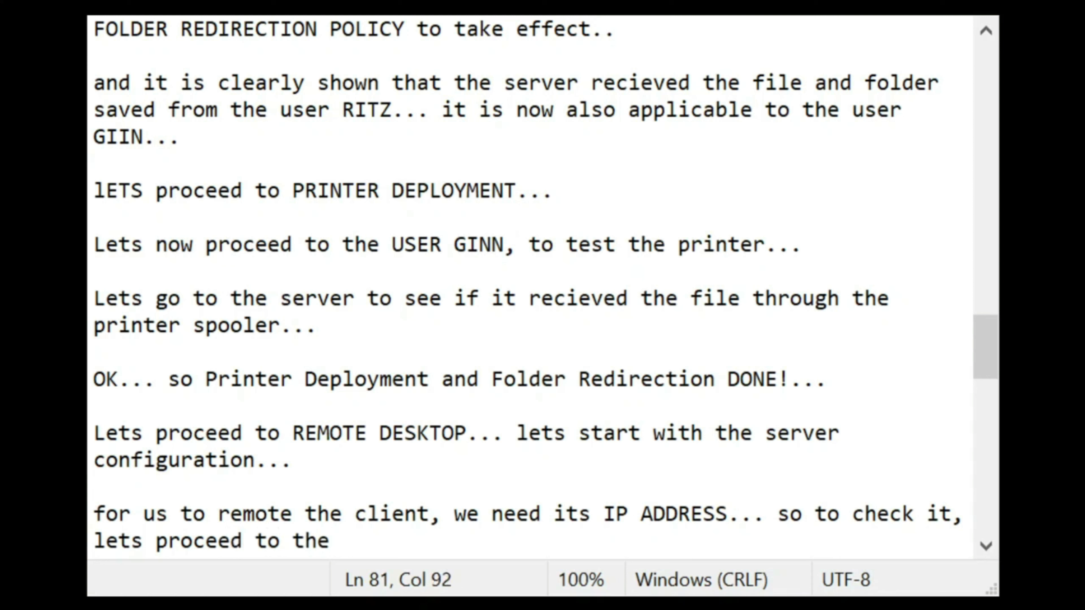
pyautogui.write('windows ')
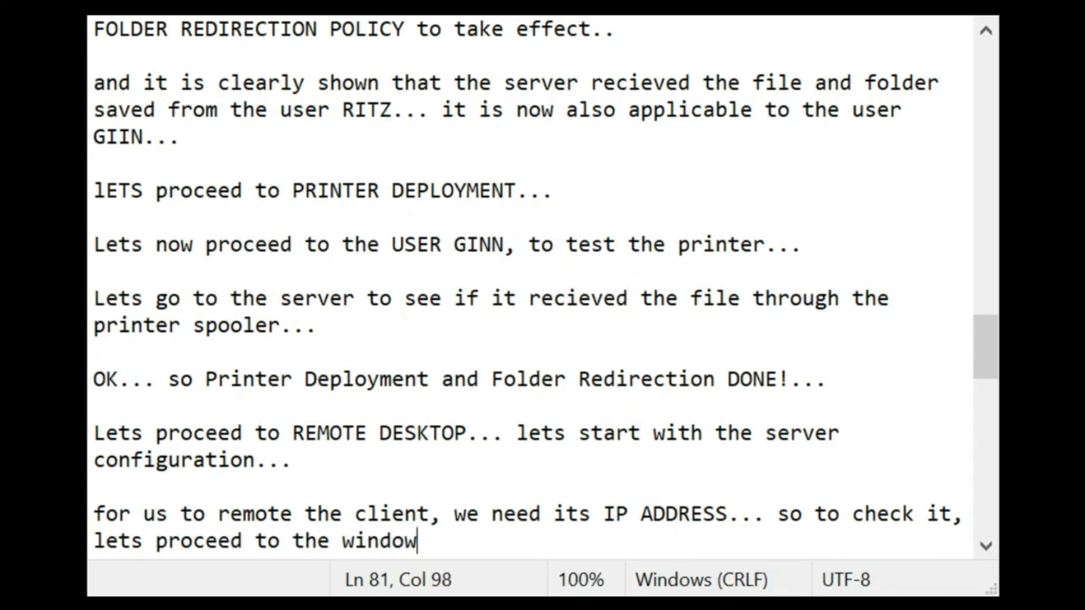
pyautogui.write('7...')
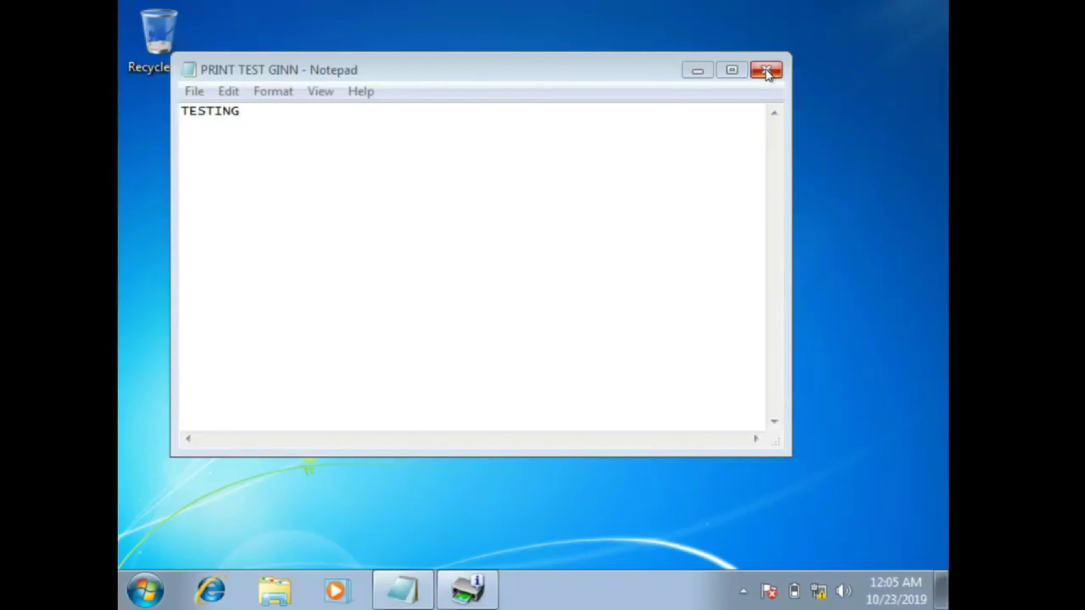
# Step: Close the print test note without saving, then switch user and press Ctrl+Alt+Delete for the logon screen
pyautogui.click(765, 70)
pyautogui.click(572, 307)
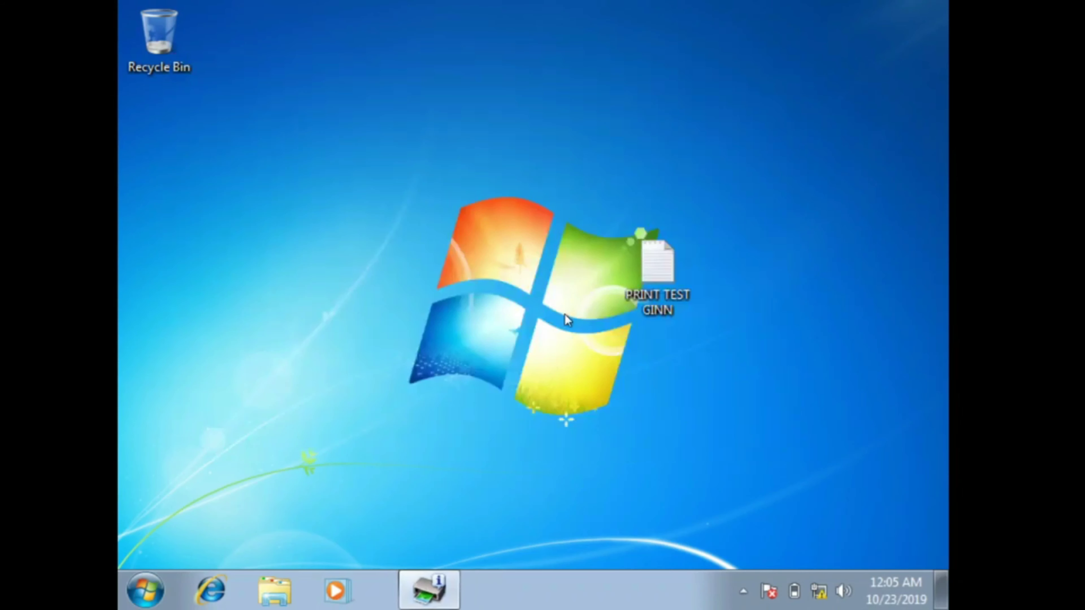
pyautogui.click(145, 601)
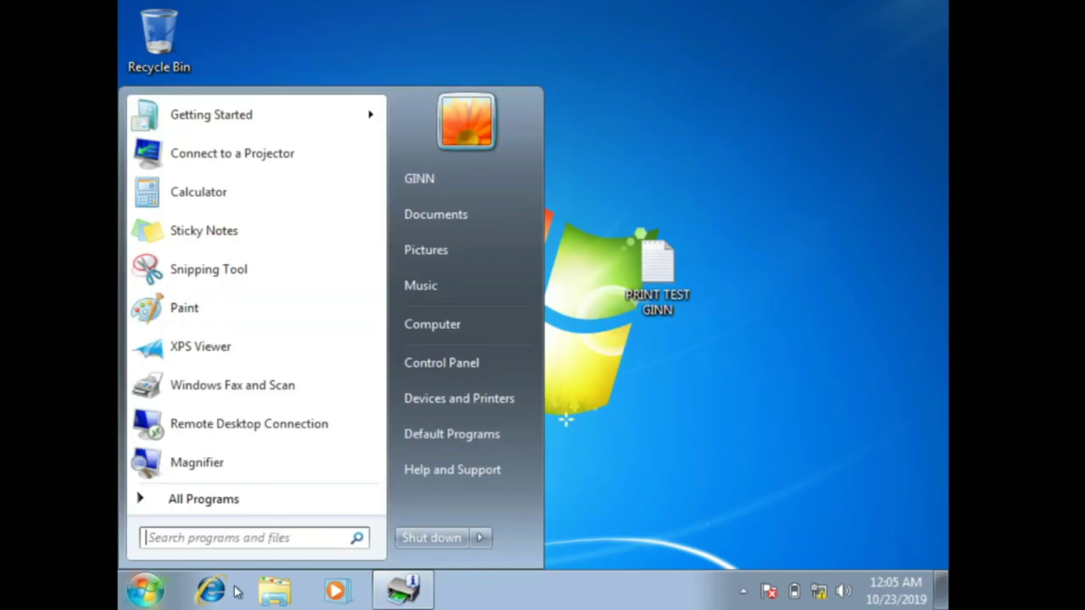
pyautogui.click(482, 538)
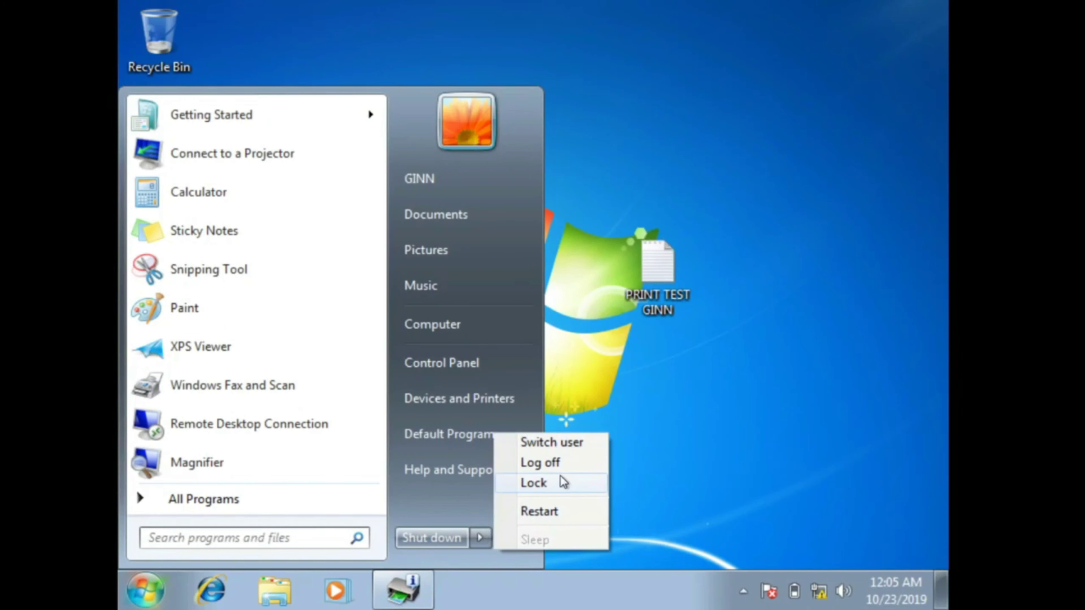
pyautogui.click(555, 443)
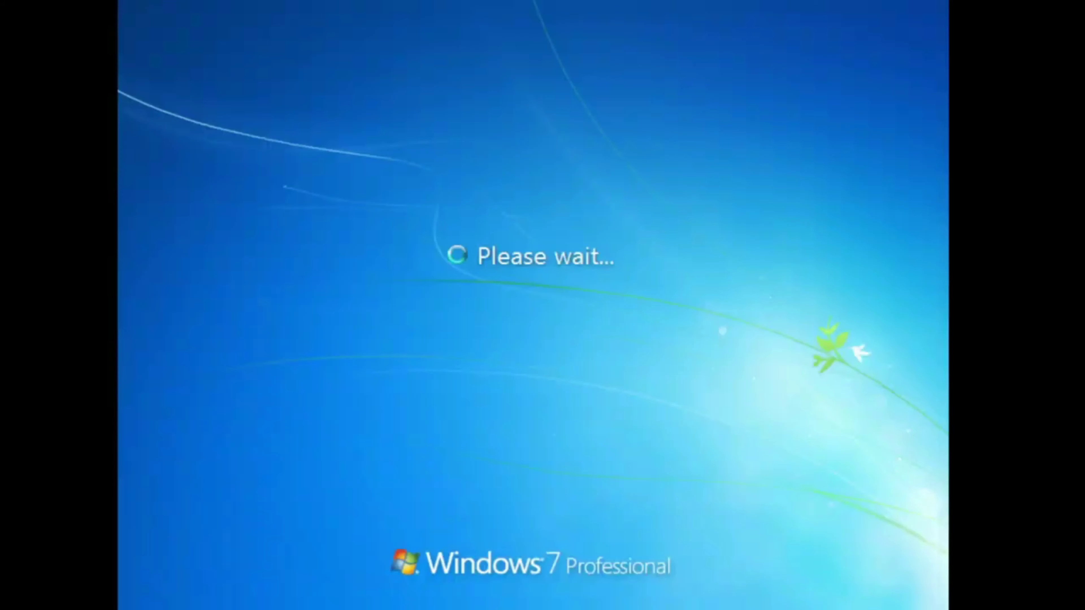
pyautogui.hotkey('ctrl', 'alt', 'Delete')
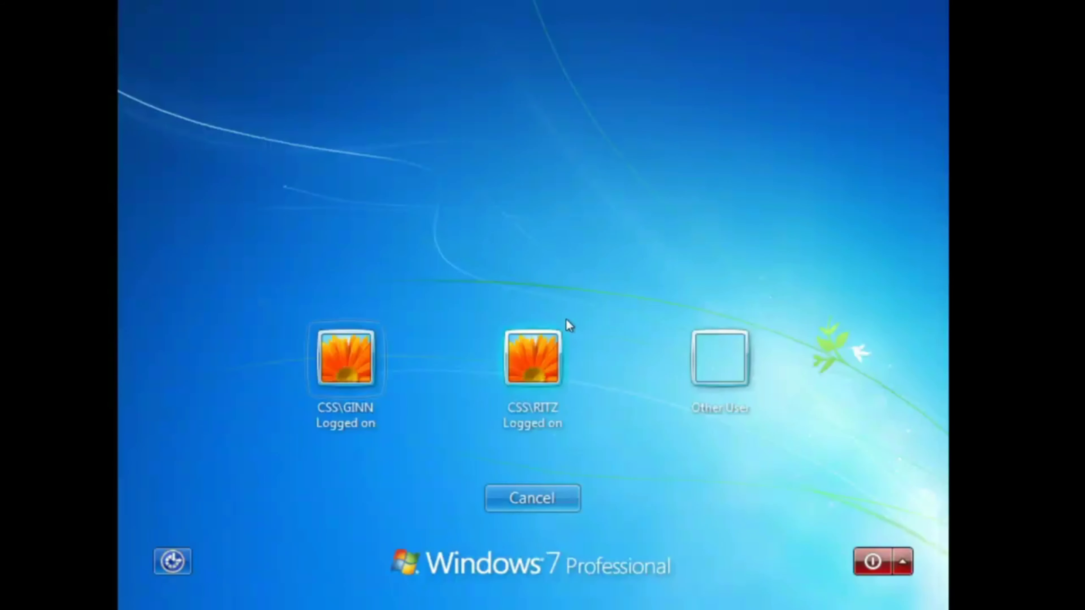
# Step: Try logging on as Other User with user name CLIENT and its password
pyautogui.click(713, 370)
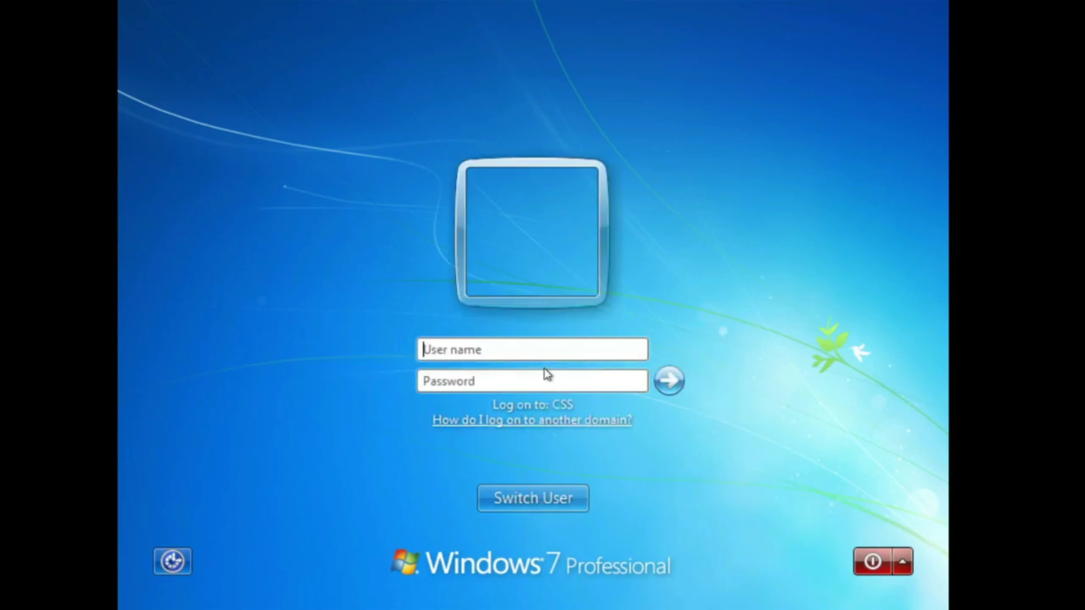
pyautogui.click(531, 355)
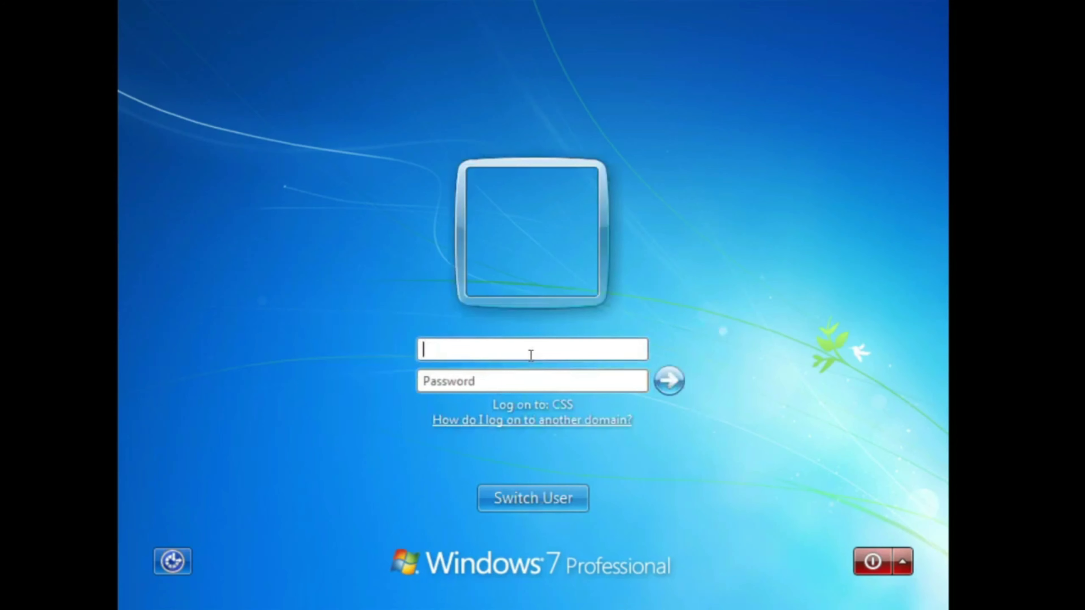
pyautogui.write('CLEINT')
pyautogui.press('BackSpace')
pyautogui.press('BackSpace')
pyautogui.press('BackSpace')
pyautogui.write('NT')
pyautogui.press('Tab')
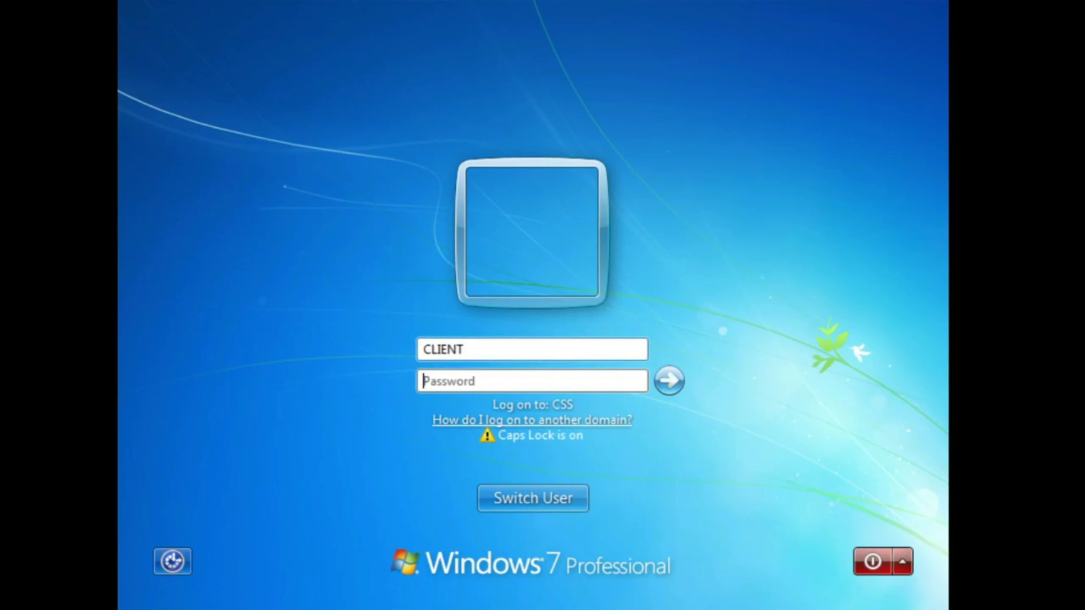
pyautogui.press('capslock')
pyautogui.write('••••••••')
pyautogui.press('Return')
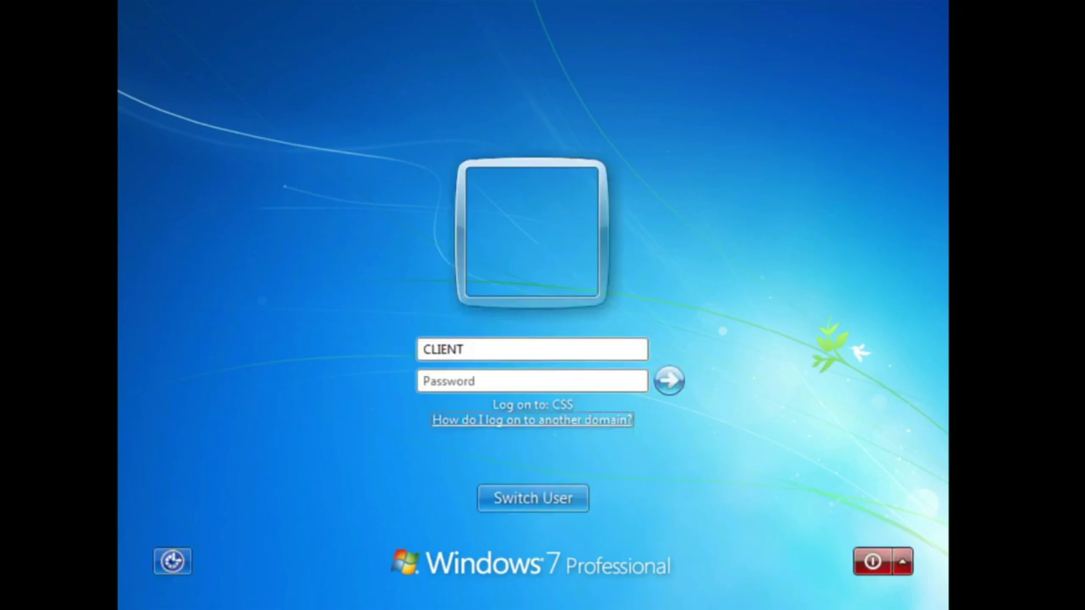
# Step: Retry the logon with user name SEVEN and dismiss the incorrect-password error
pyautogui.click(563, 349)
pyautogui.moveTo(563, 349); pyautogui.dragTo(328, 329)
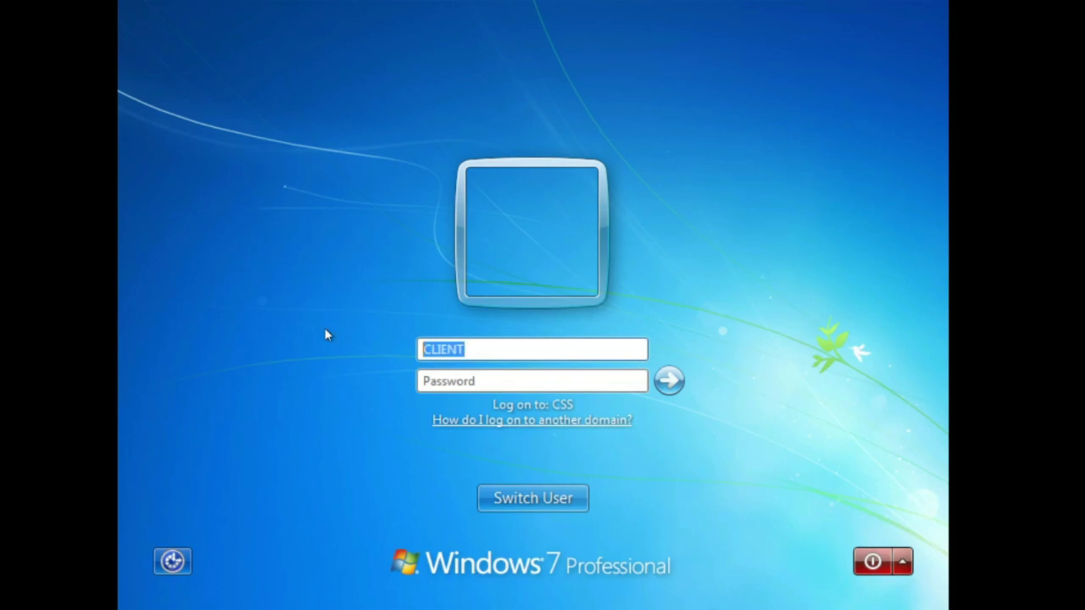
pyautogui.write('SEVEN')
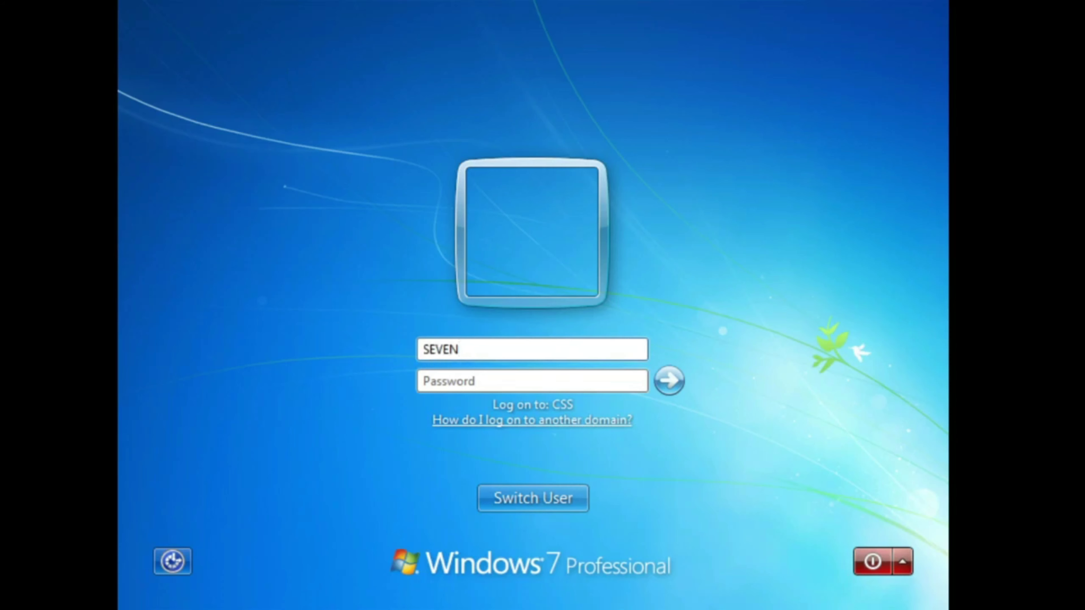
pyautogui.click(471, 381)
pyautogui.write('•••••••••')
pyautogui.press('Return')
pyautogui.click(568, 496)
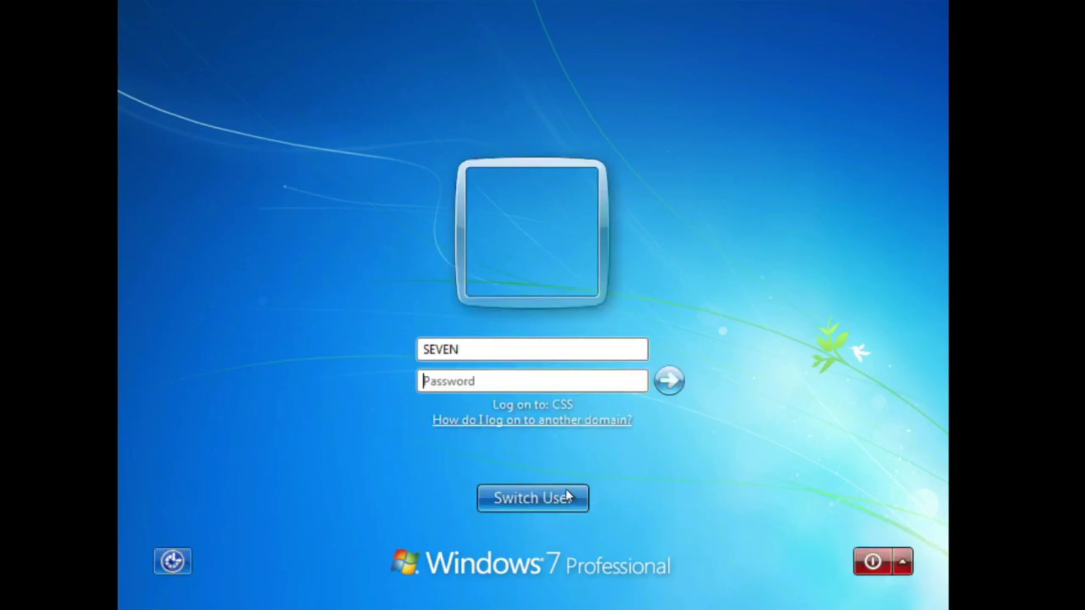
# Step: Retry with the domain user name CSS\SEVEN and dismiss the resulting error
pyautogui.click(501, 347)
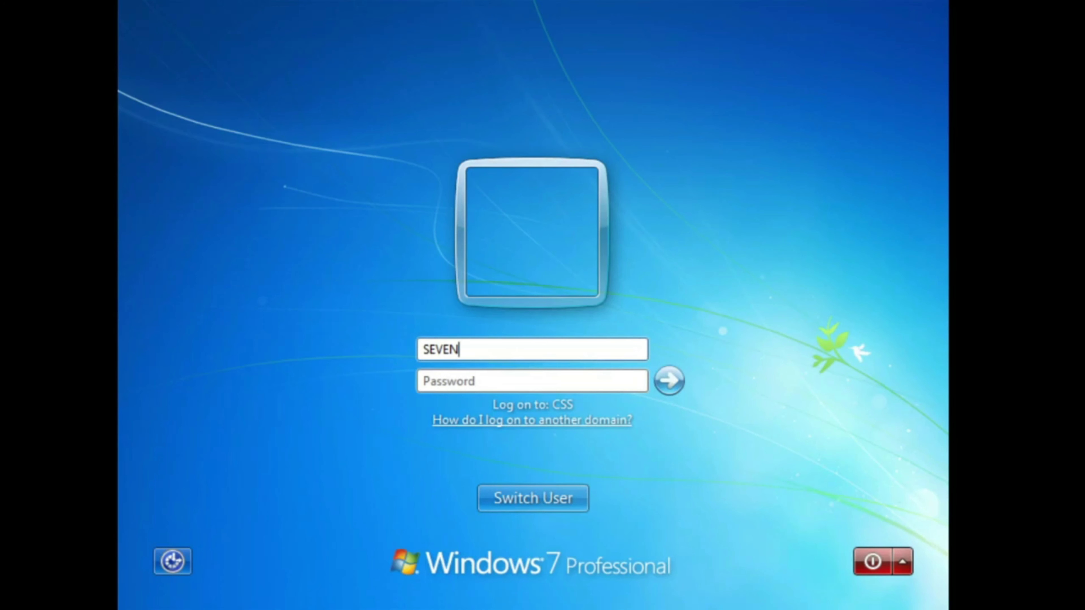
pyautogui.press('BackSpace')
pyautogui.press('BackSpace')
pyautogui.press('BackSpace')
pyautogui.press('BackSpace')
pyautogui.press('BackSpace')
pyautogui.click(540, 352)
pyautogui.write('CSS\\SEVEN')
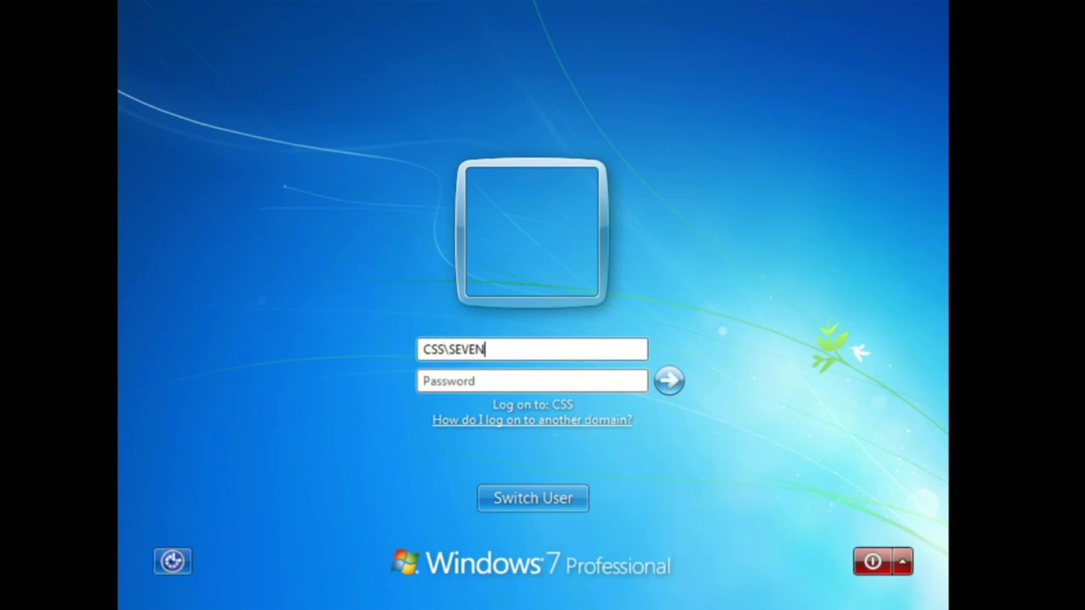
pyautogui.press('Tab')
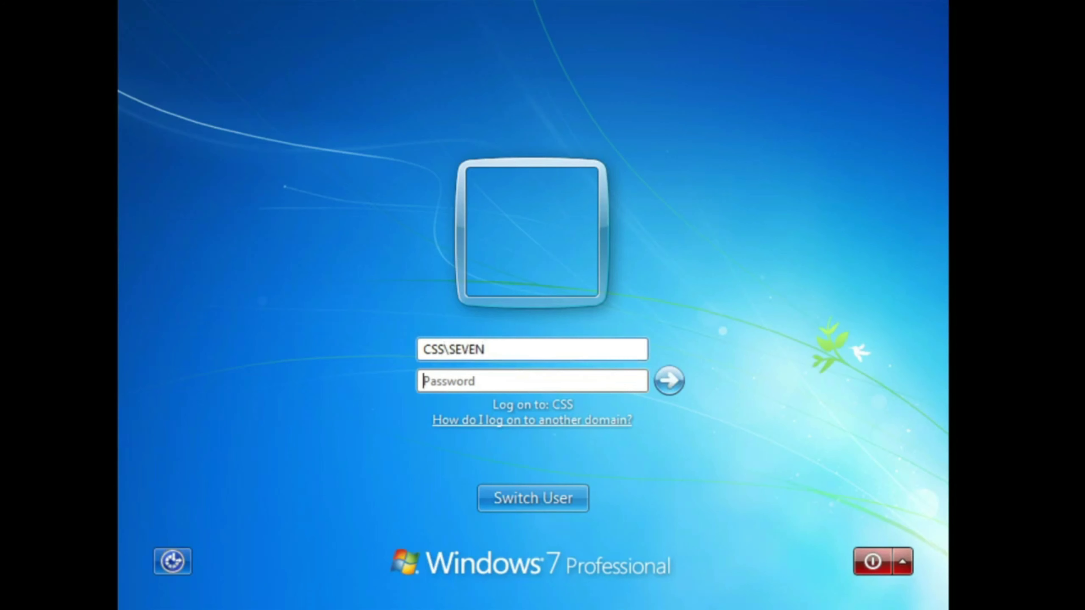
pyautogui.write('•••••••')
pyautogui.press('Return')
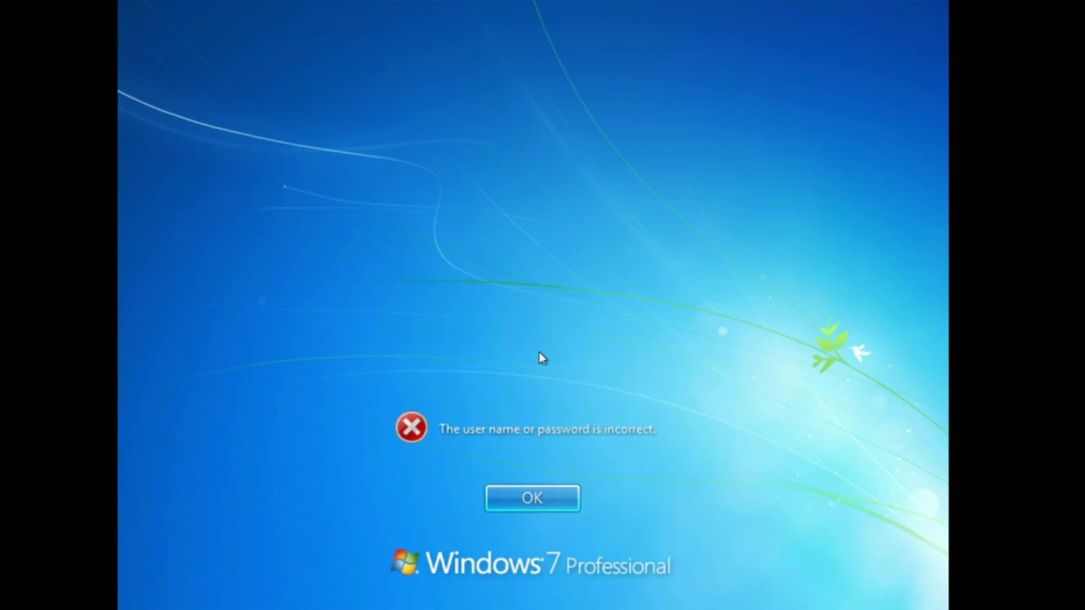
pyautogui.click(569, 497)
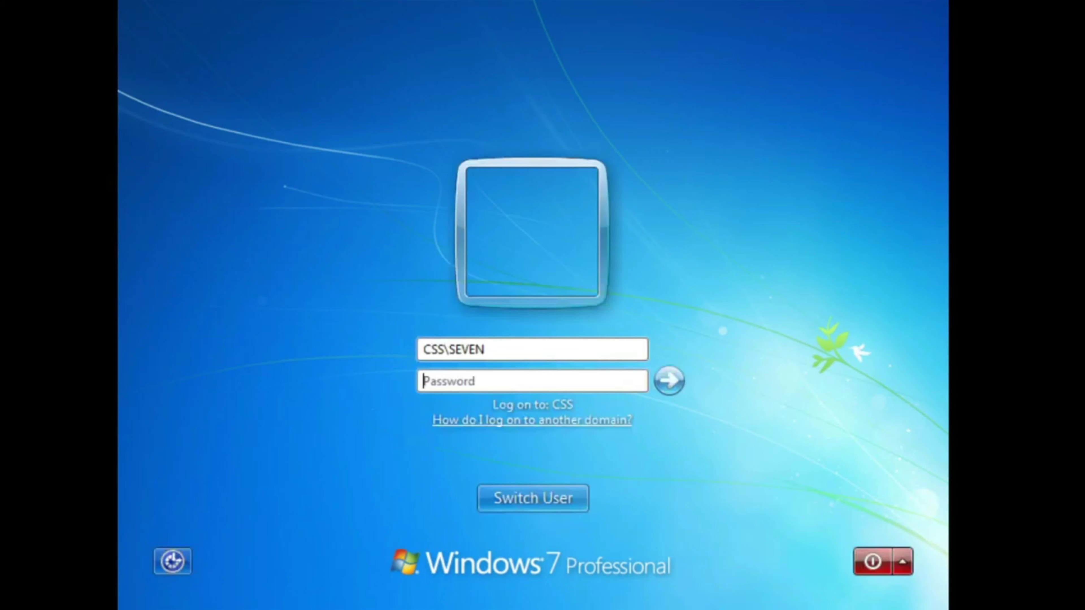
# Step: Attempt a logon as administrator, entering the administrator account password
pyautogui.moveTo(531, 354); pyautogui.dragTo(395, 341)
pyautogui.write('administrator')
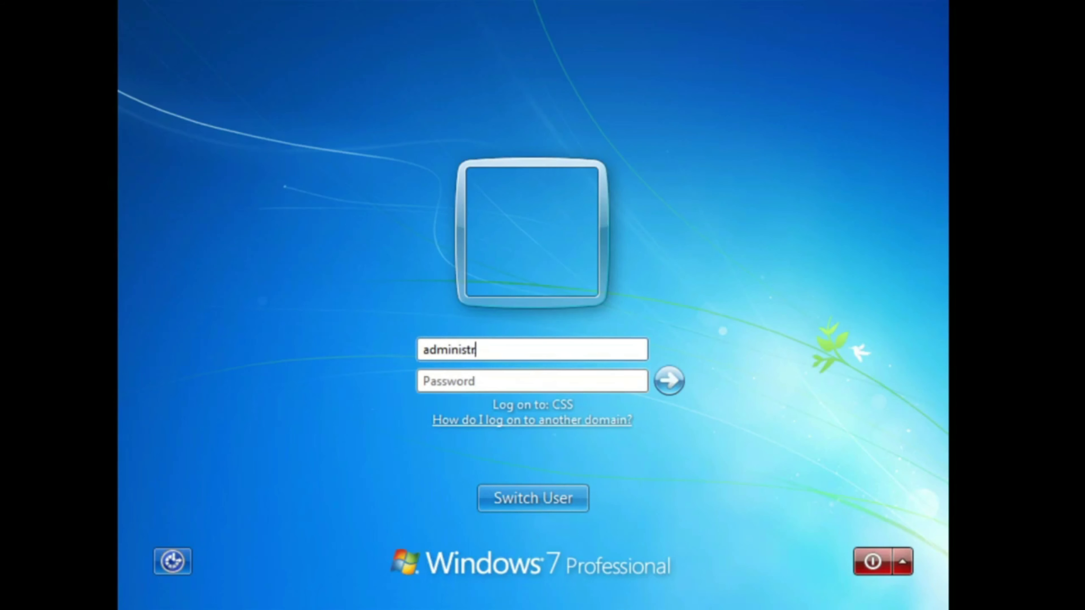
pyautogui.click(423, 381)
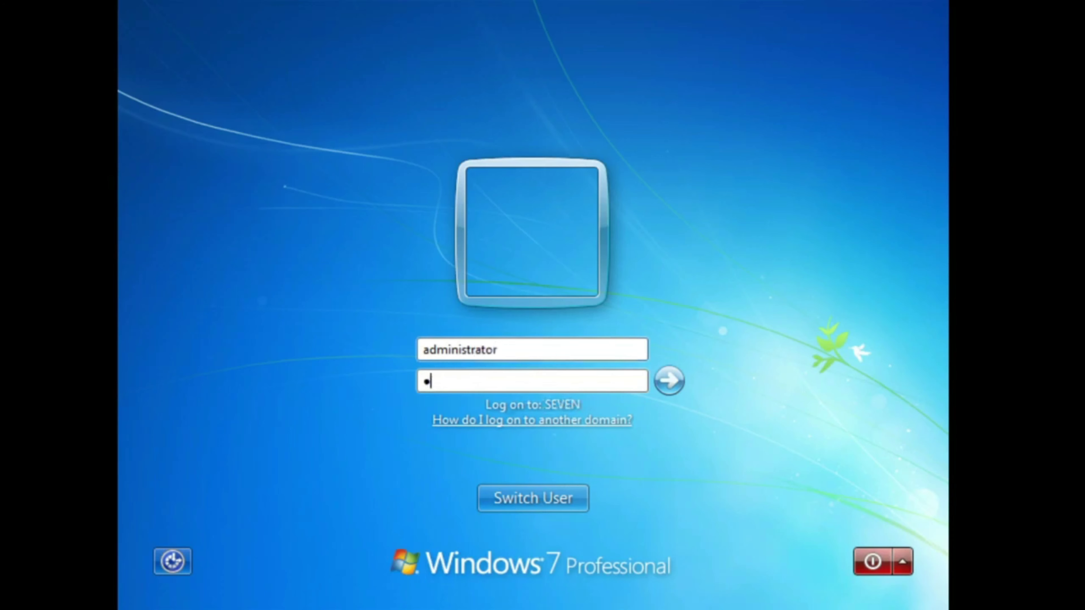
pyautogui.press('Return')
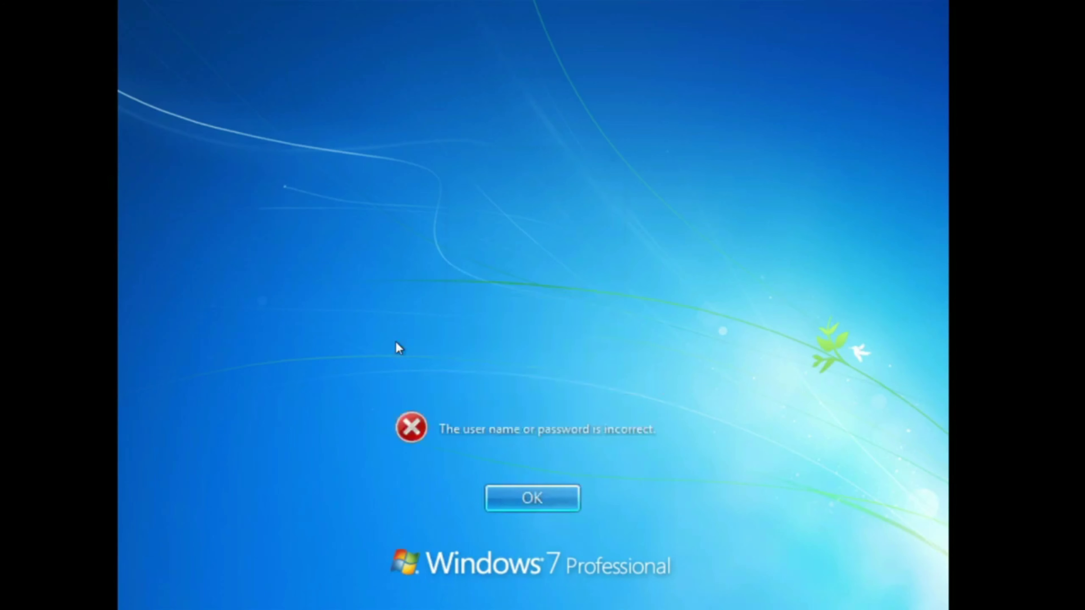
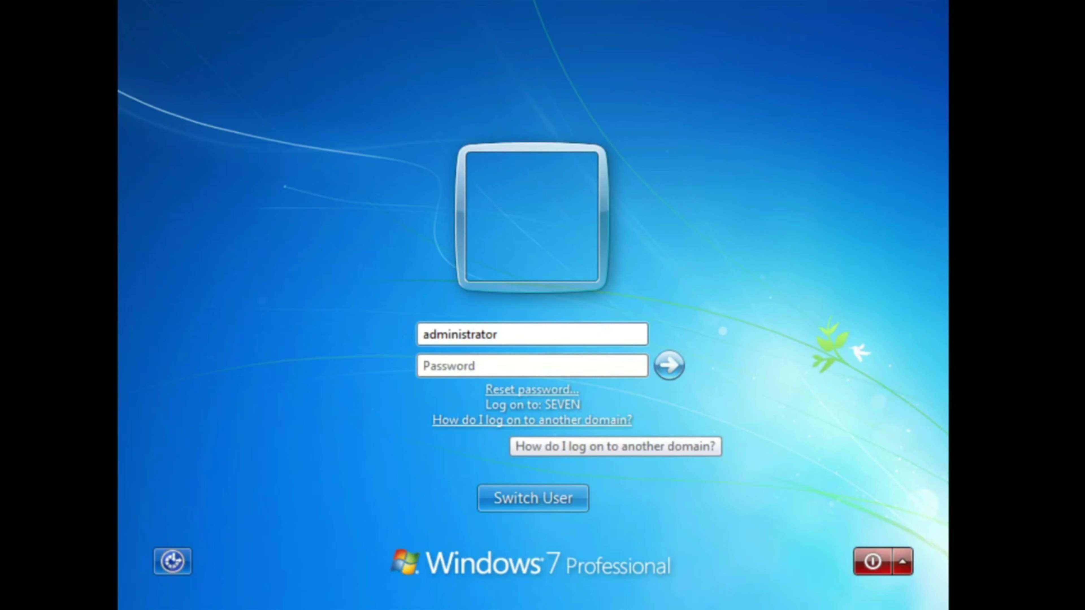
# Step: Attempt to log on as SEVEN\administrator with the account password; the logon is rejected as incorrect
pyautogui.moveTo(508, 338); pyautogui.dragTo(375, 322)
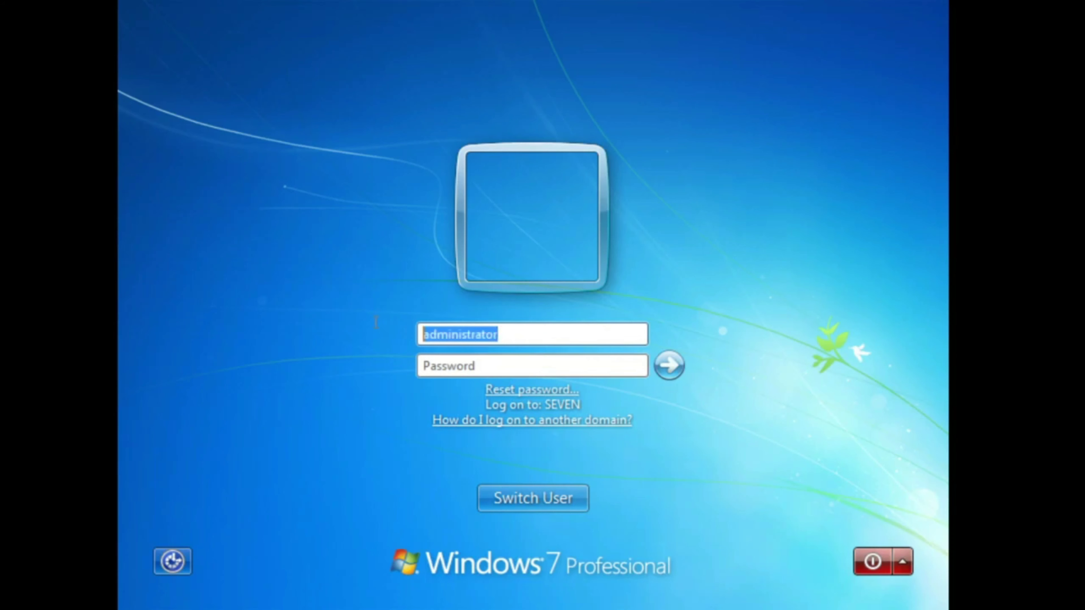
pyautogui.write('SEVEN')
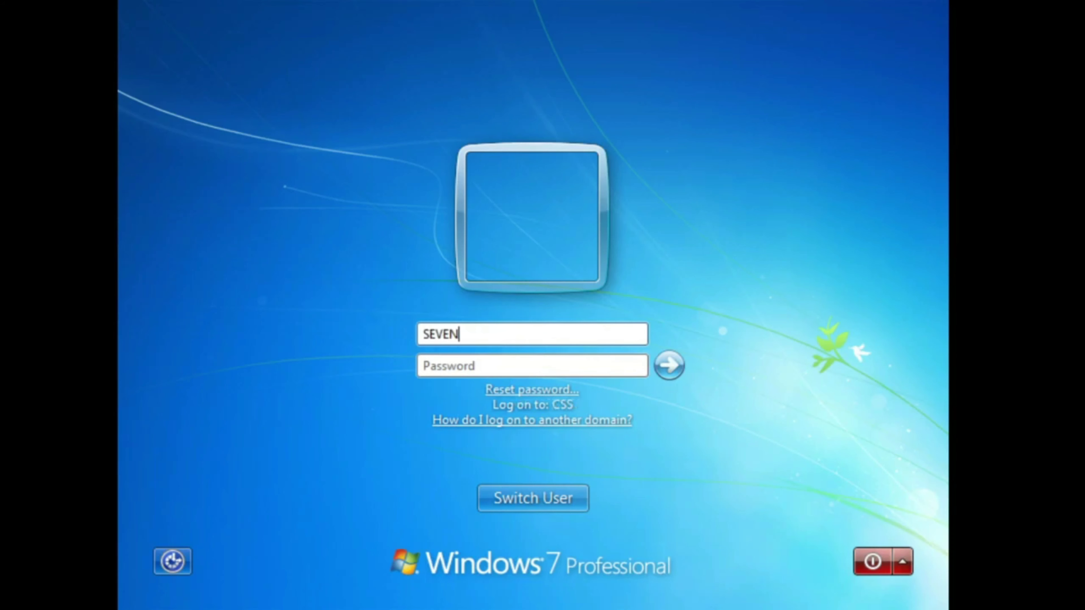
pyautogui.write('\\administrator')
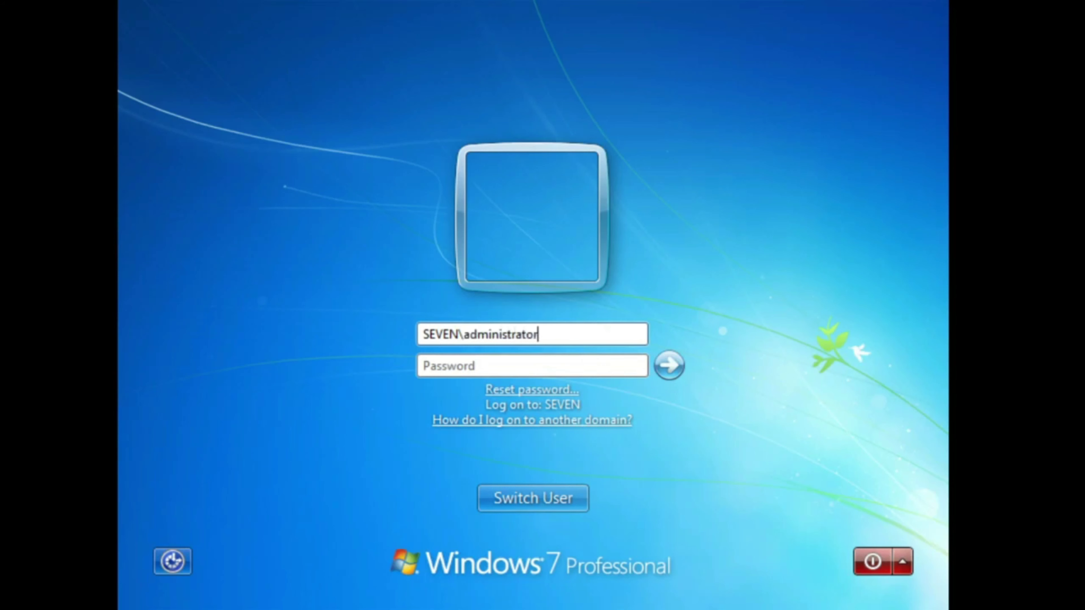
pyautogui.press('Tab')
pyautogui.write('P')
pyautogui.press('BackSpace')
pyautogui.write('*******')
pyautogui.press('Return')
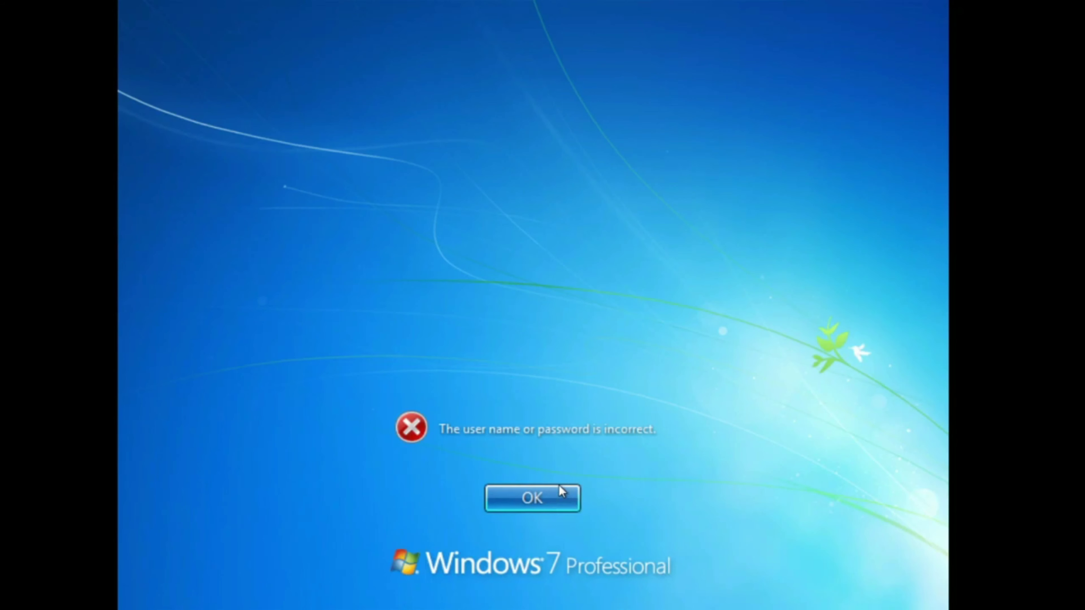
# Step: Dismiss the error and log on as Other User SEVEN\CLIENT without a password
pyautogui.click(555, 496)
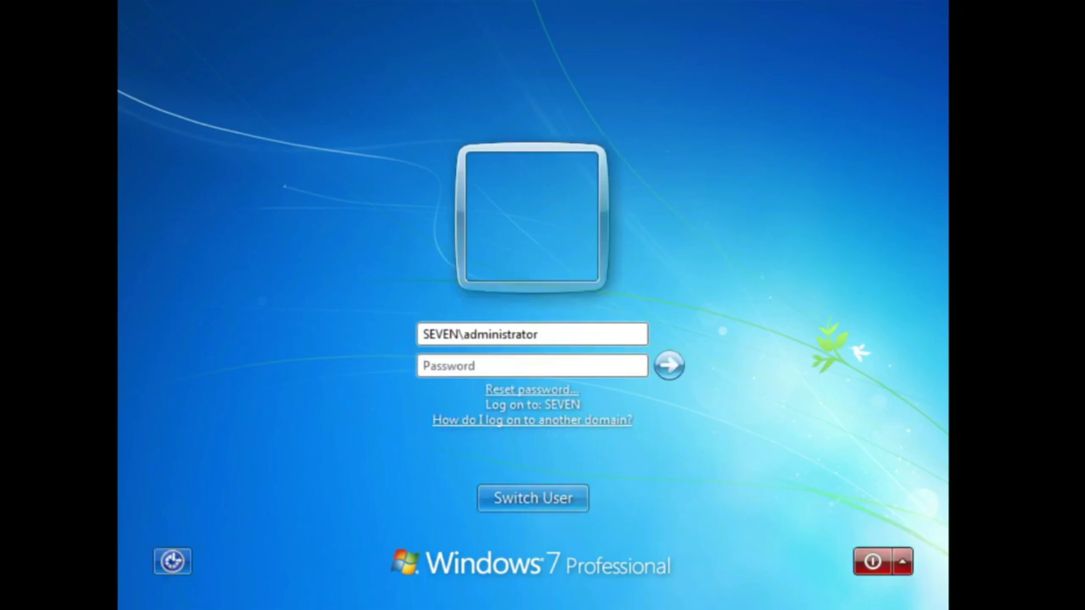
pyautogui.press('Escape')
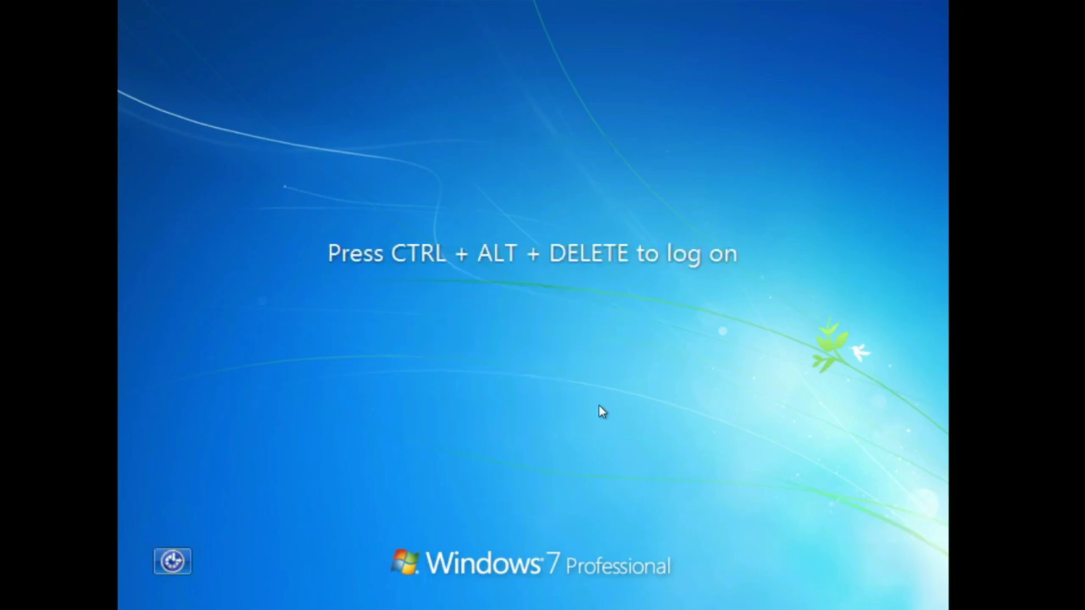
pyautogui.hotkey('ctrl', 'alt', 'Delete')
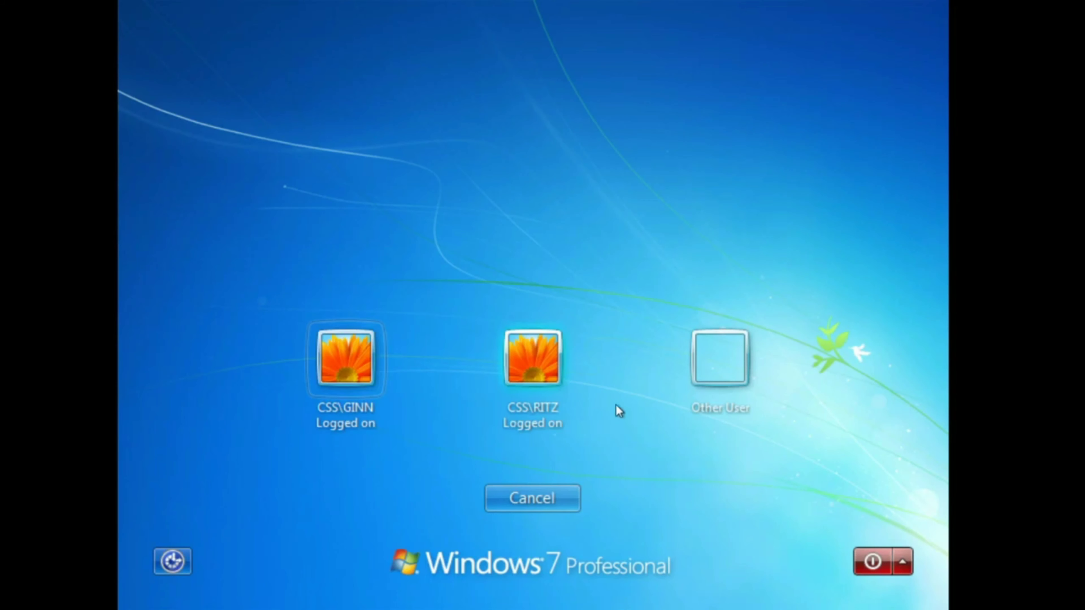
pyautogui.click(711, 374)
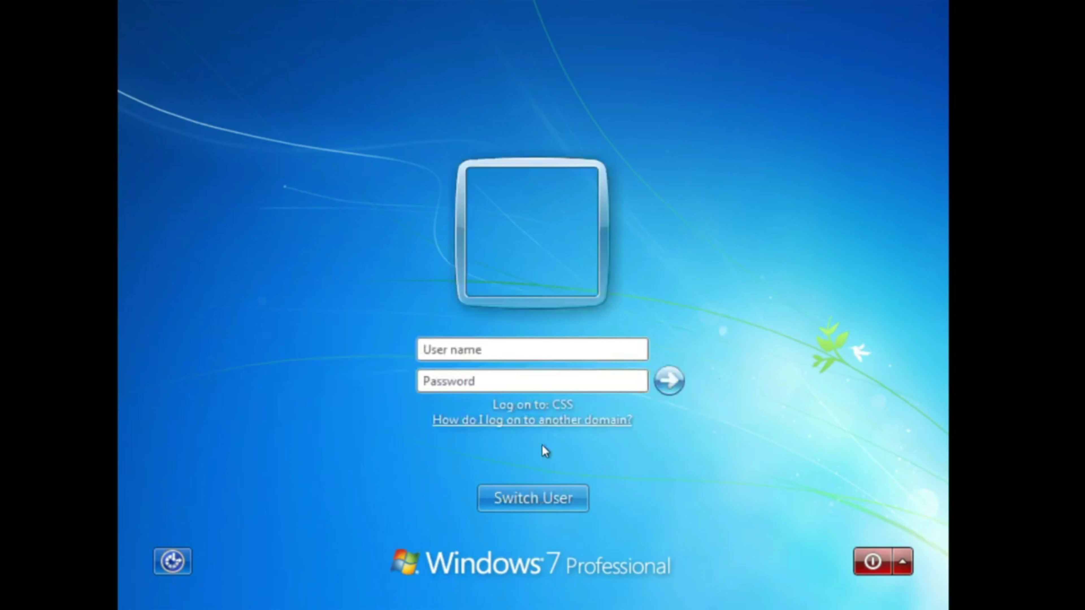
pyautogui.click(498, 350)
pyautogui.write('SEVEN\\')
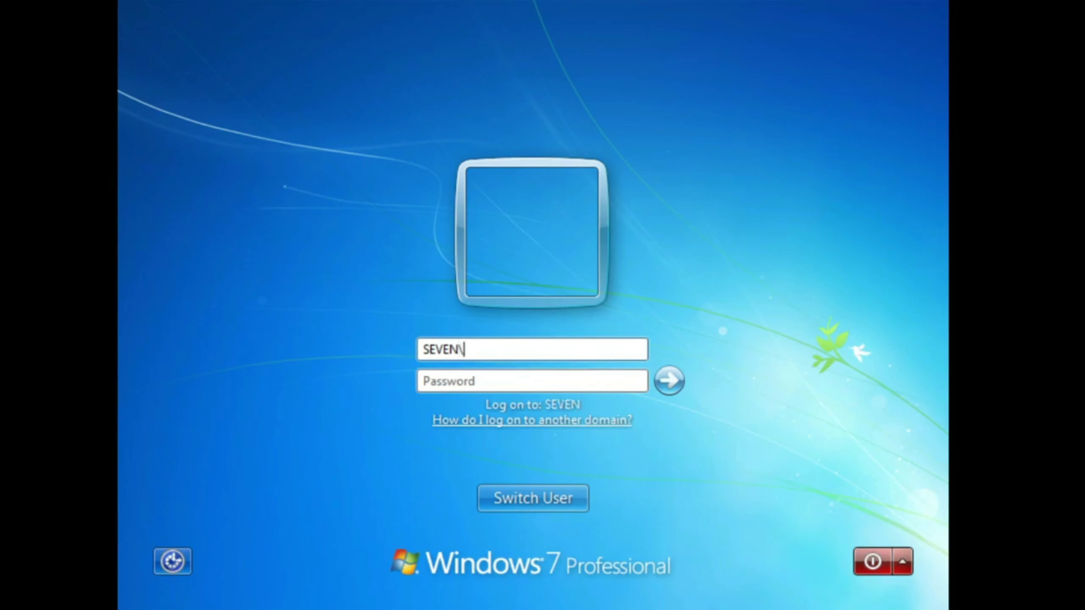
pyautogui.write('CLIENT')
pyautogui.press('Return')
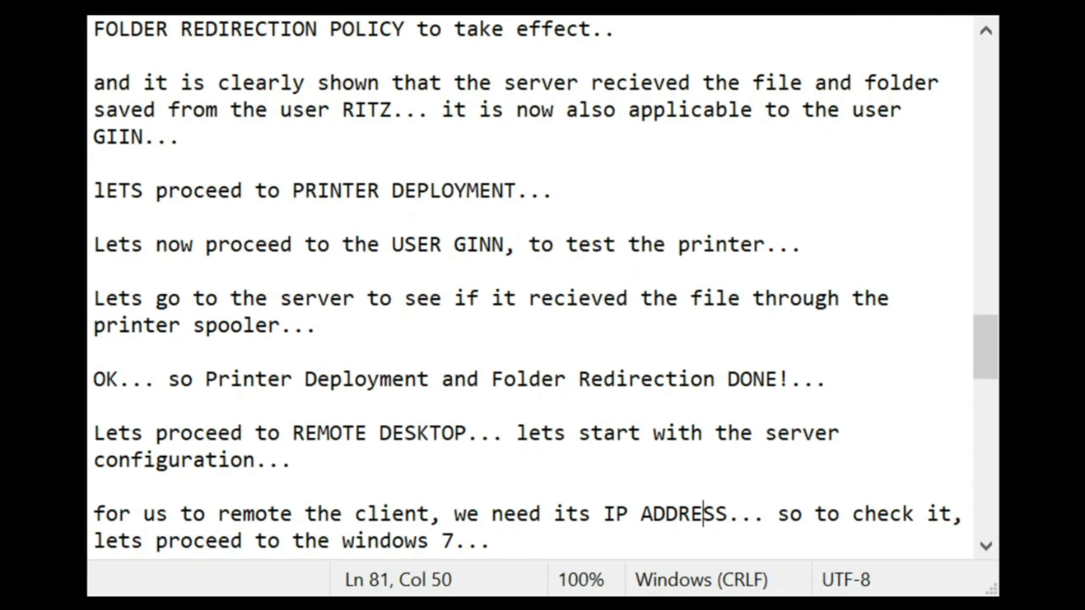
# Step: Add a note that logging in as COMPUTERNAME\USER NAME, SEVEN\CLIENT, needs no password
pyautogui.click(491, 534)
pyautogui.press('Return')
pyautogui.press('Return')
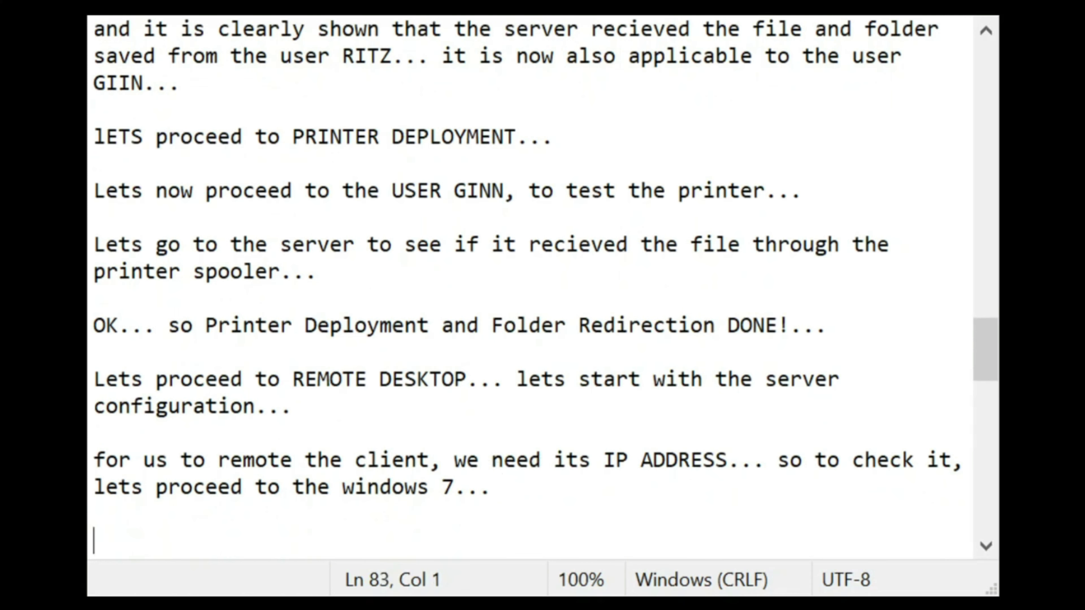
pyautogui.press('Return')
pyautogui.press('Return')
pyautogui.press('Return')
pyautogui.press('BackSpace')
pyautogui.press('BackSpace')
pyautogui.write('OK')
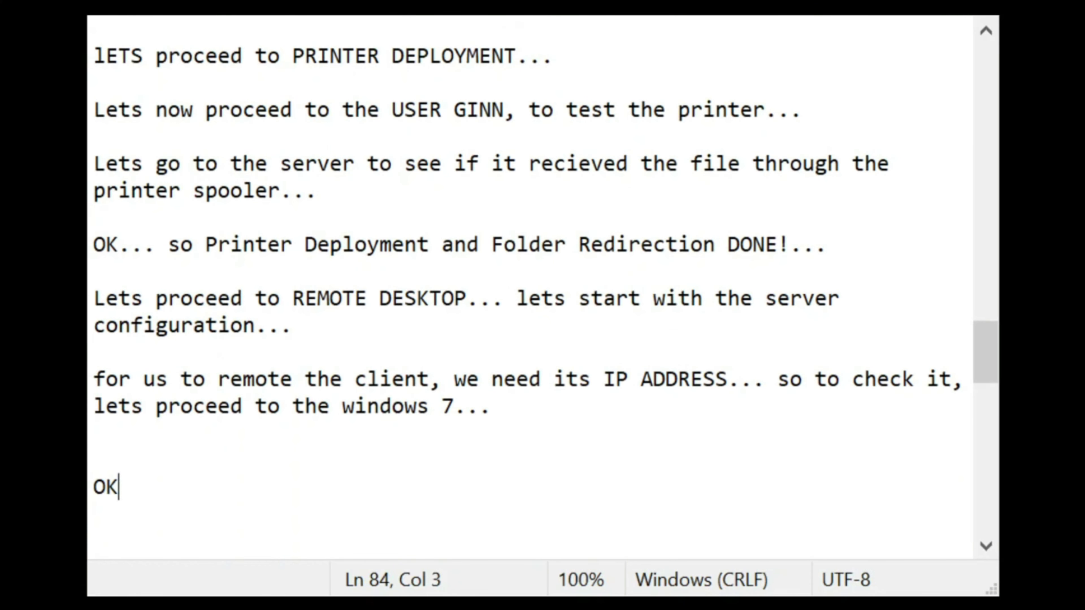
pyautogui.write(', So ')
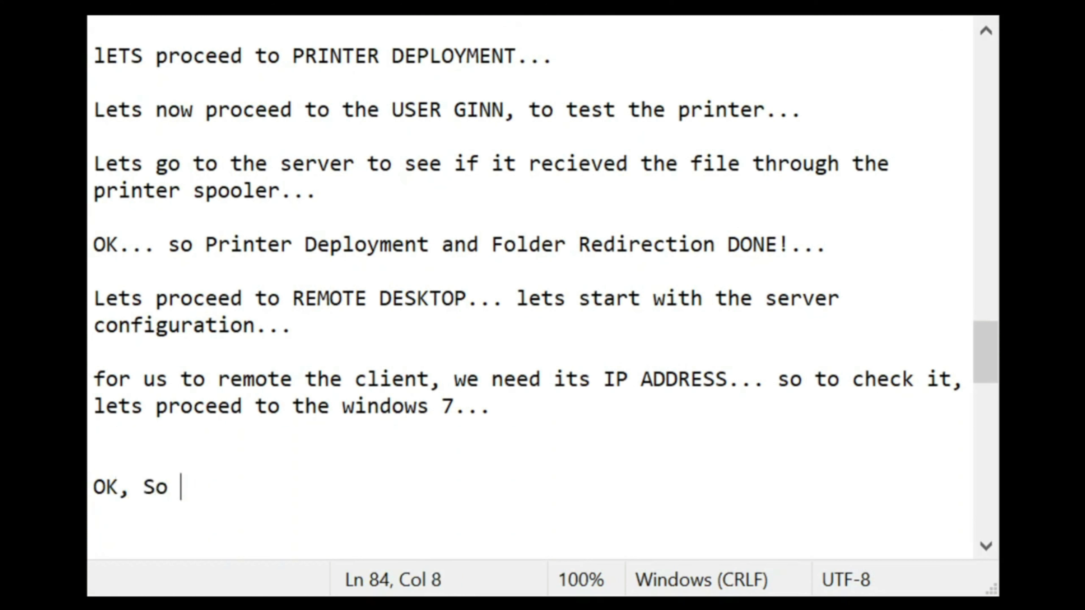
pyautogui.write('what')
pyautogui.press('BackSpace')
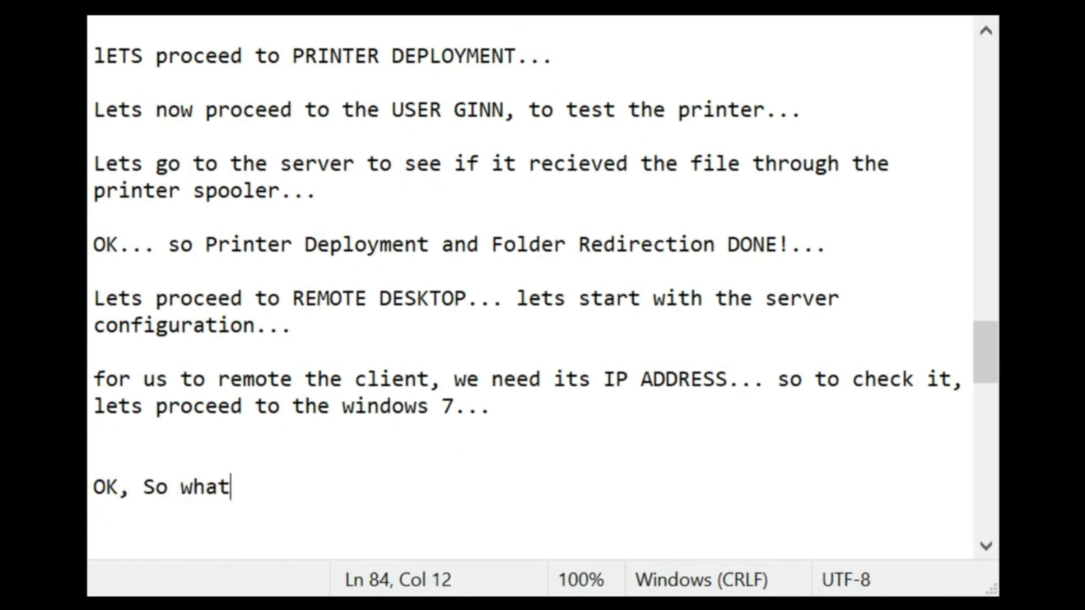
pyautogui.write('s just happe')
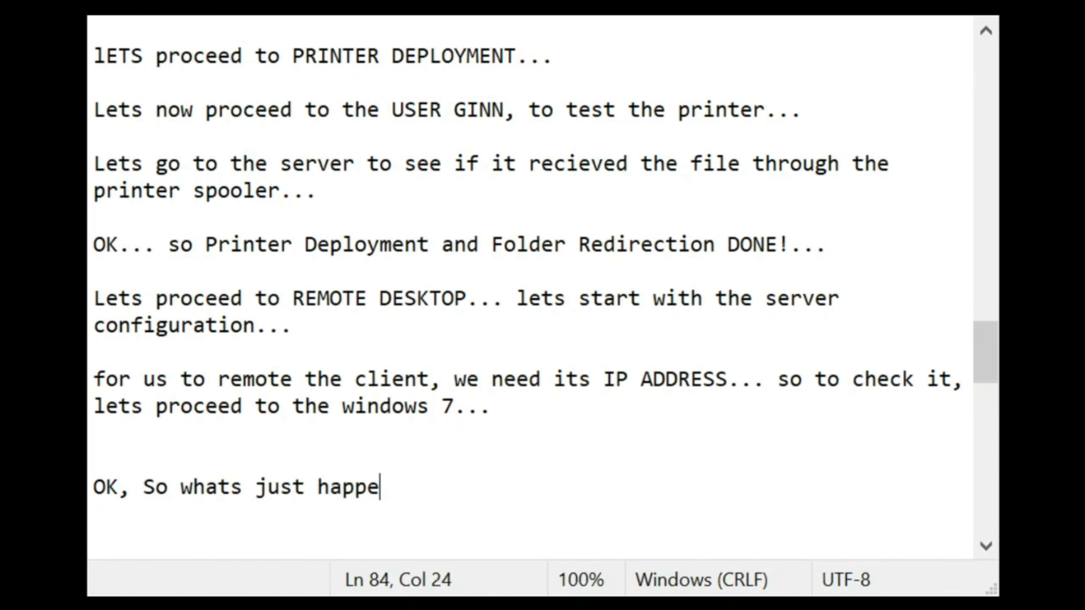
pyautogui.write('ned is that ')
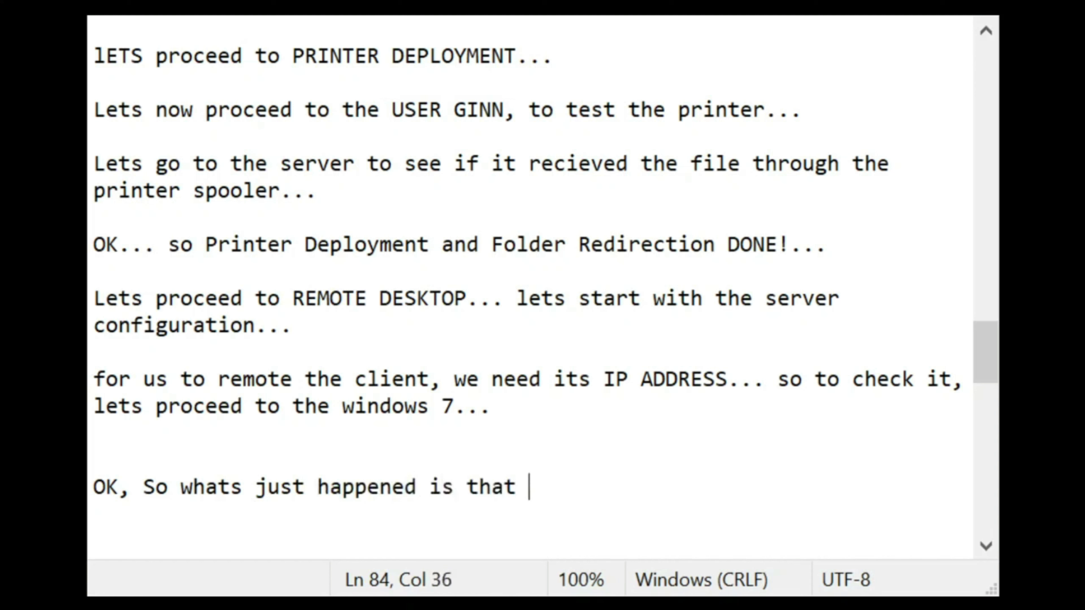
pyautogui.write('i for')
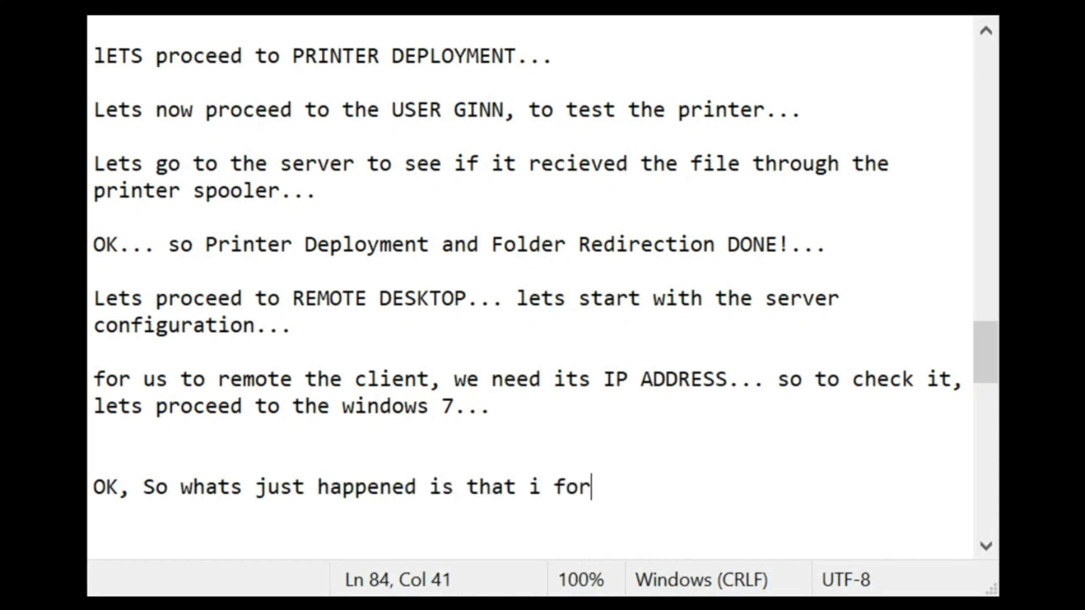
pyautogui.write('got the')
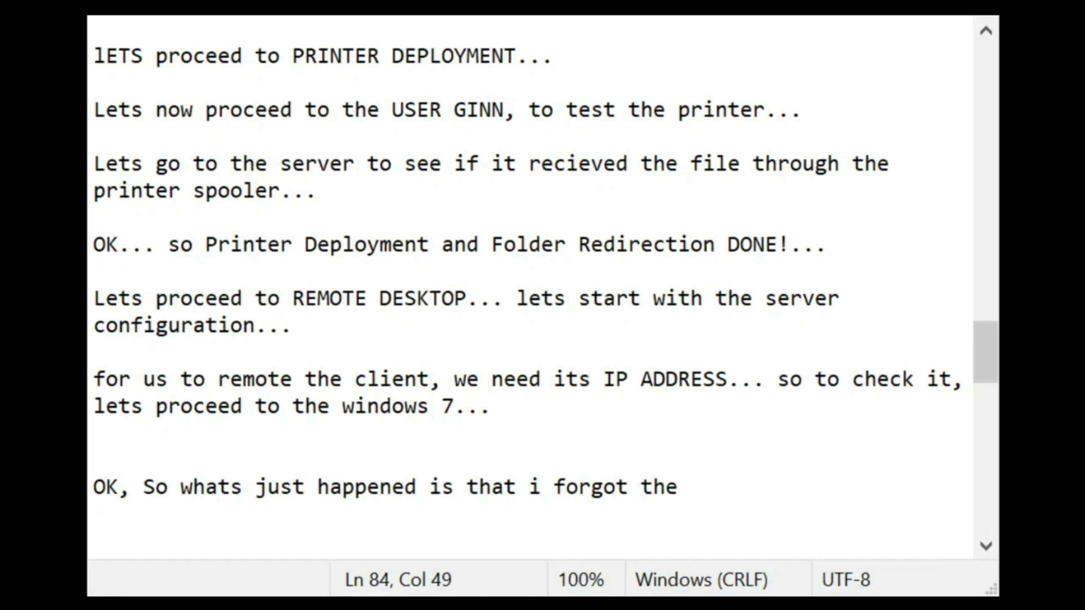
pyautogui.press('BackSpace')
pyautogui.press('BackSpace')
pyautogui.press('BackSpace')
pyautogui.press('BackSpace')
pyautogui.write('how to l')
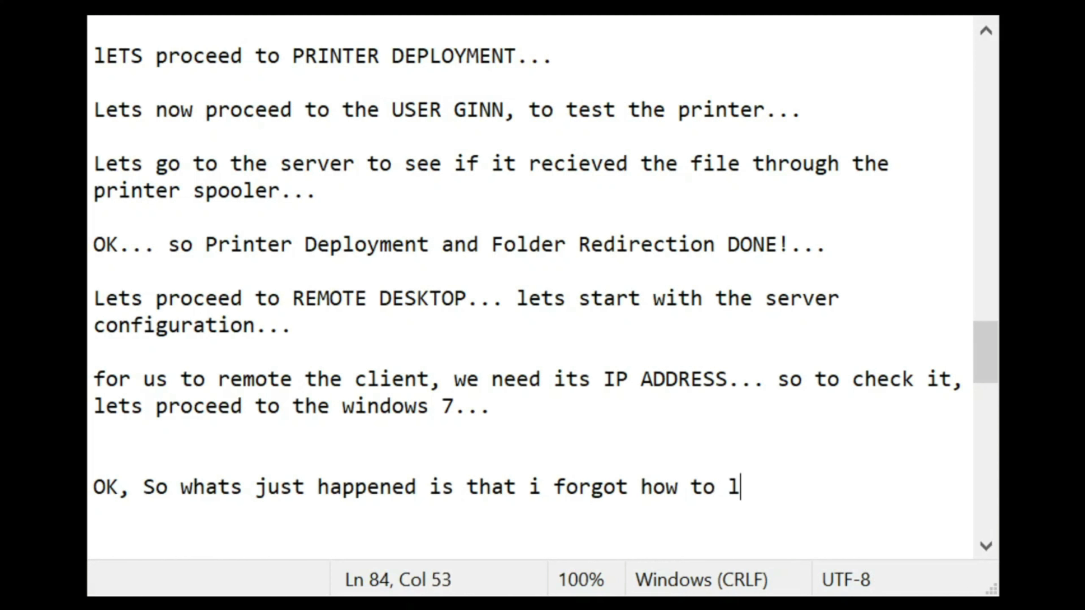
pyautogui.write('og in.. :D h')
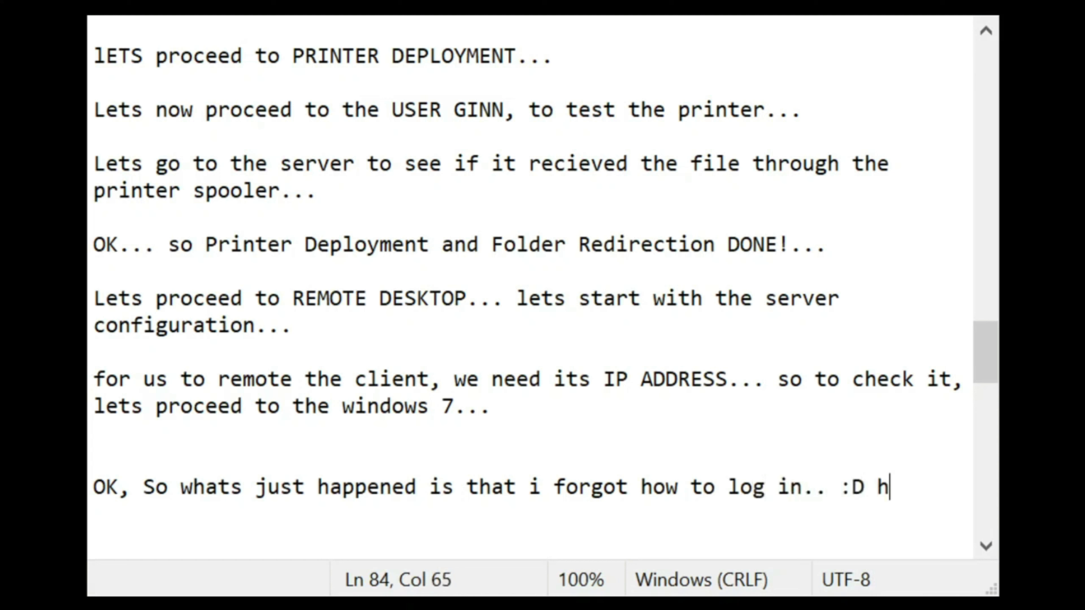
pyautogui.write('aha.. sorry for ')
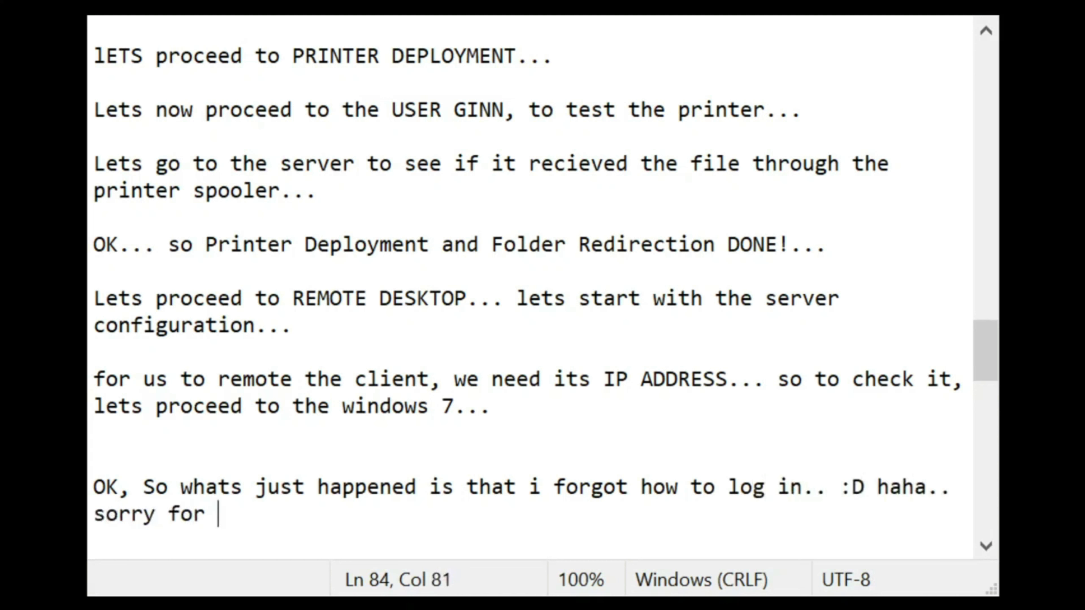
pyautogui.write('the glitch ')
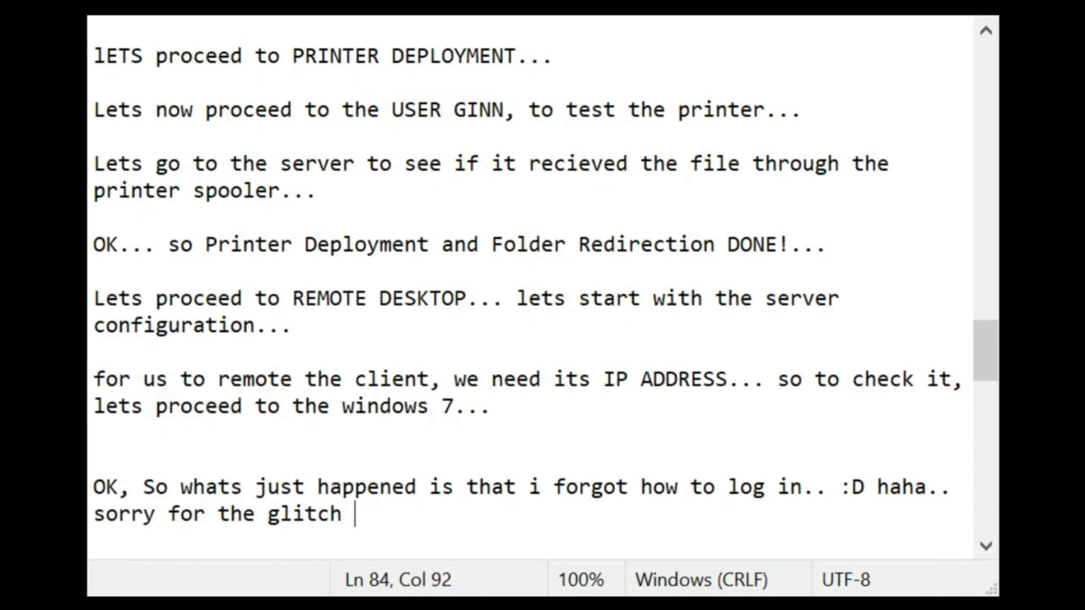
pyautogui.write('guys... ')
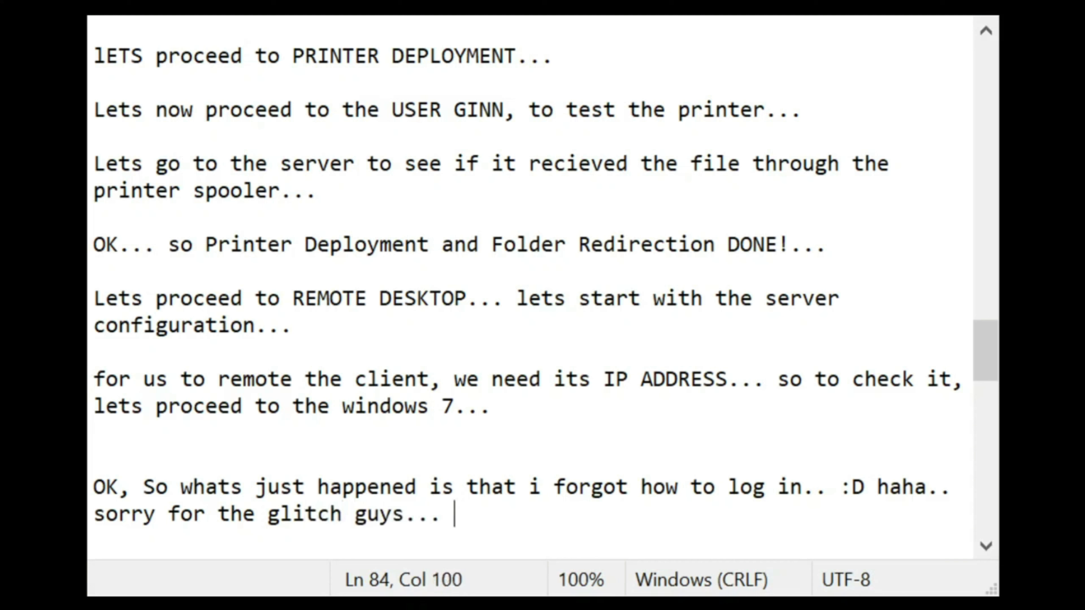
pyautogui.write('ANYWAY...')
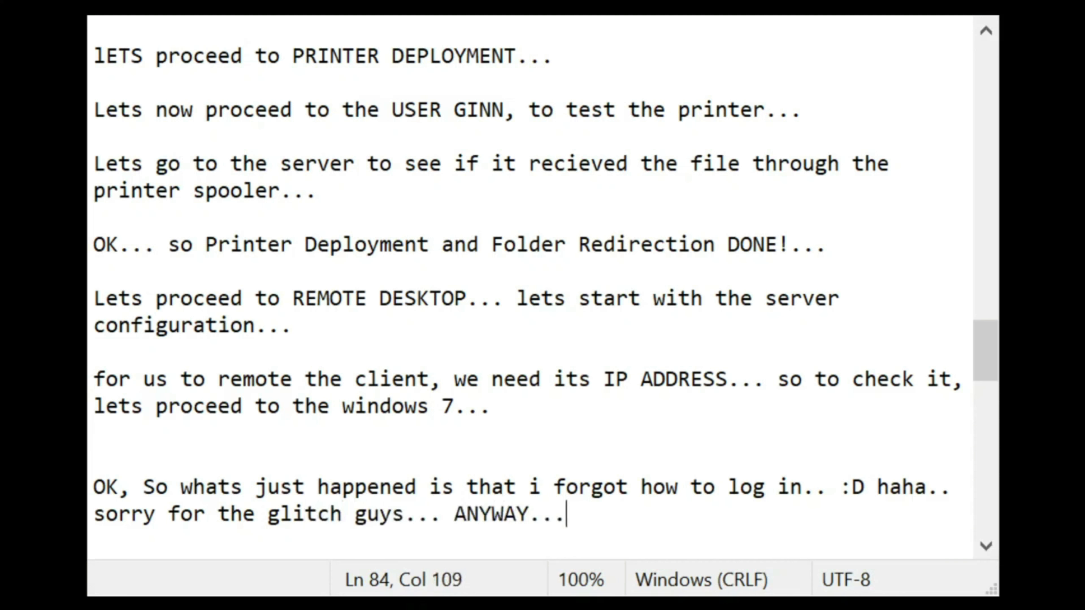
pyautogui.write(' note that iv')
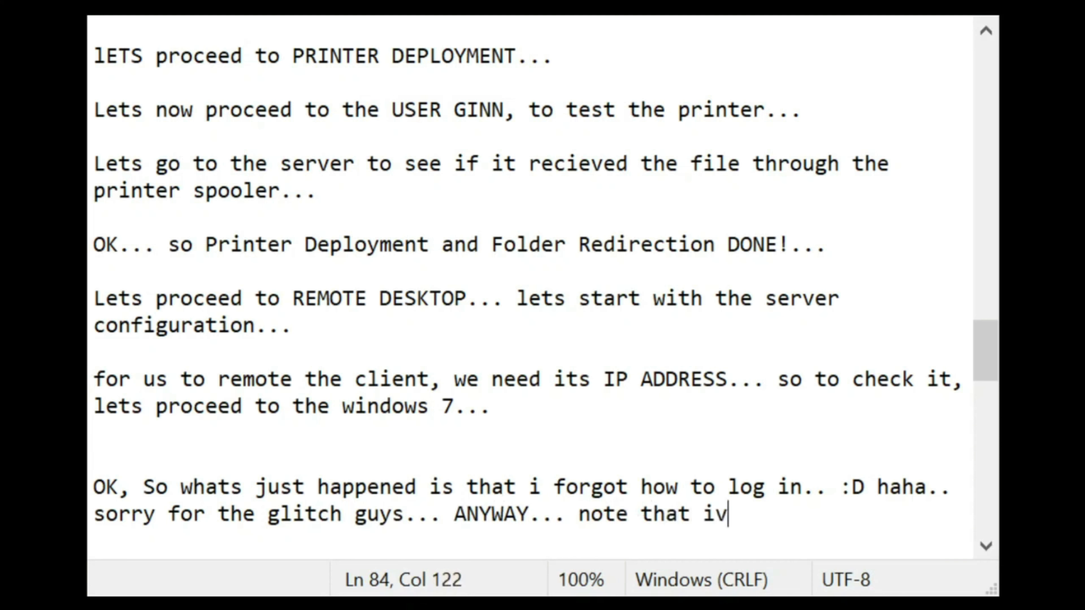
pyautogui.write('e log in usin')
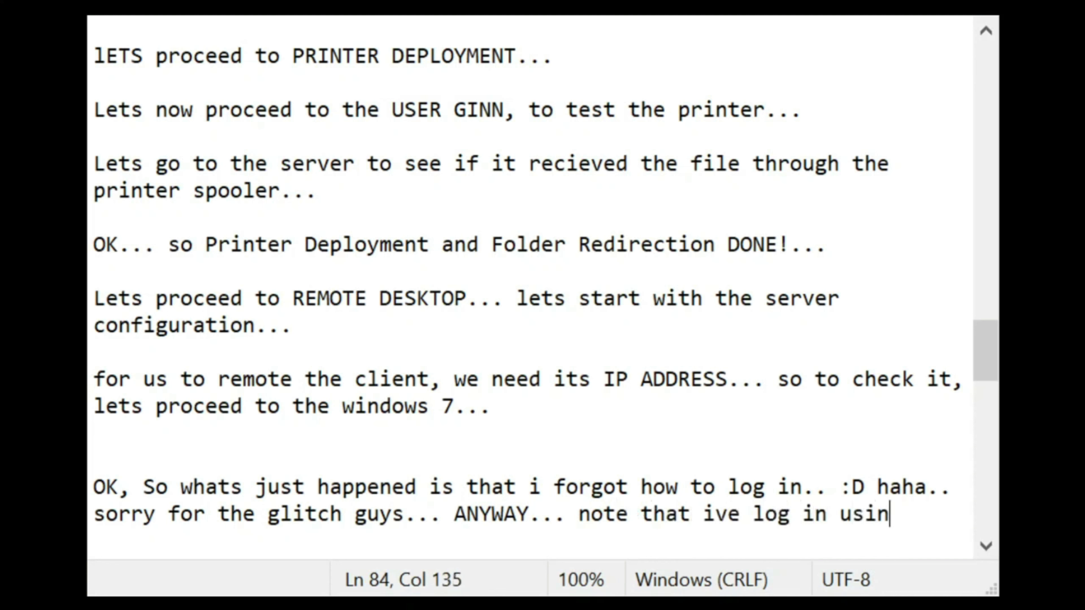
pyautogui.write('g the COMPUTERNA')
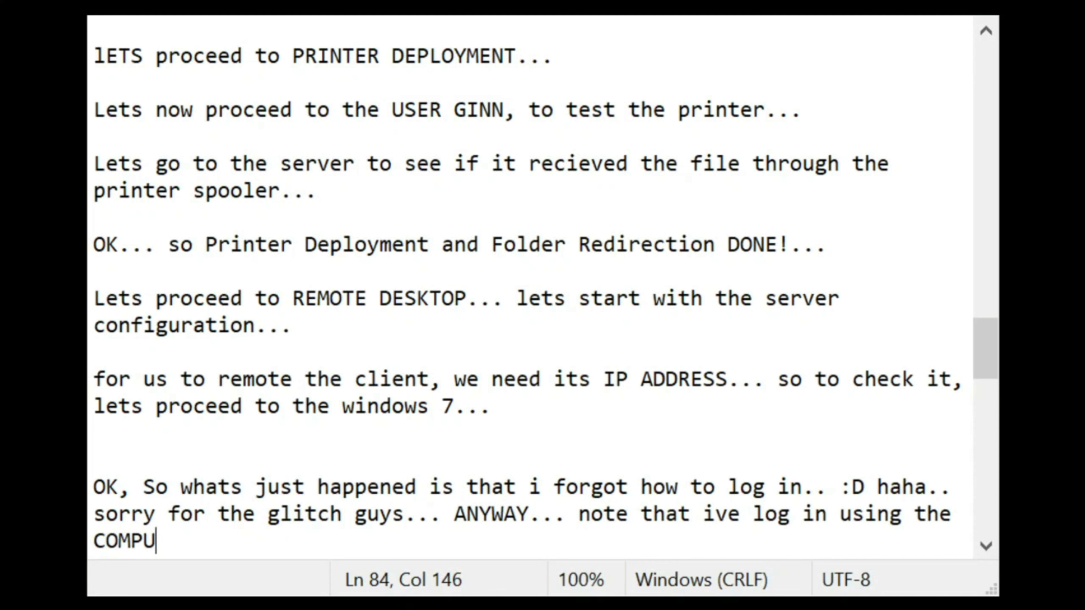
pyautogui.press('BackSpace')
pyautogui.press('BackSpace')
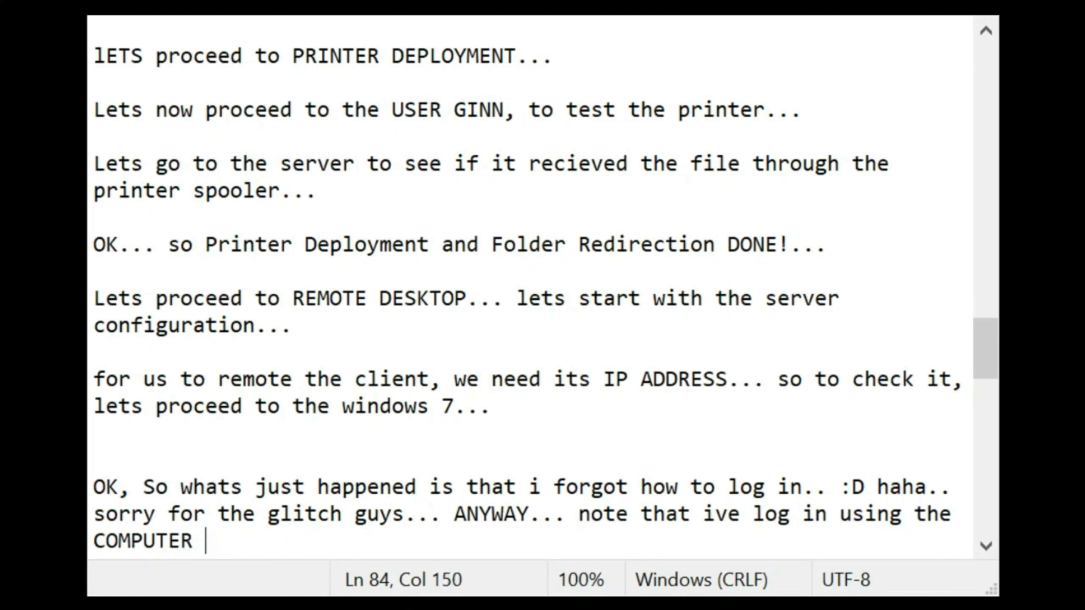
pyautogui.write('NAME\\')
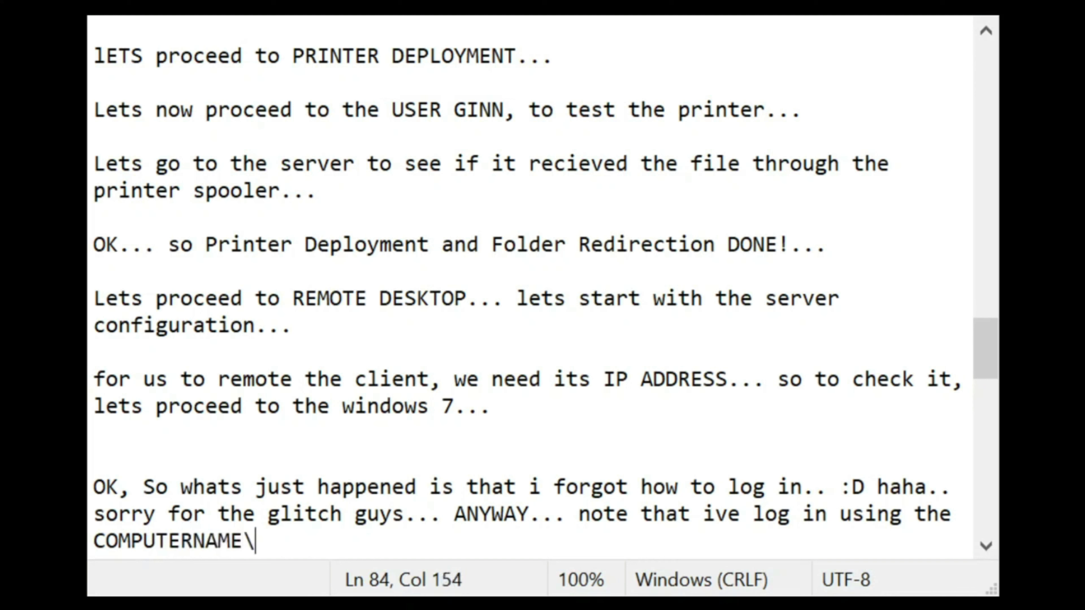
pyautogui.write('USER ')
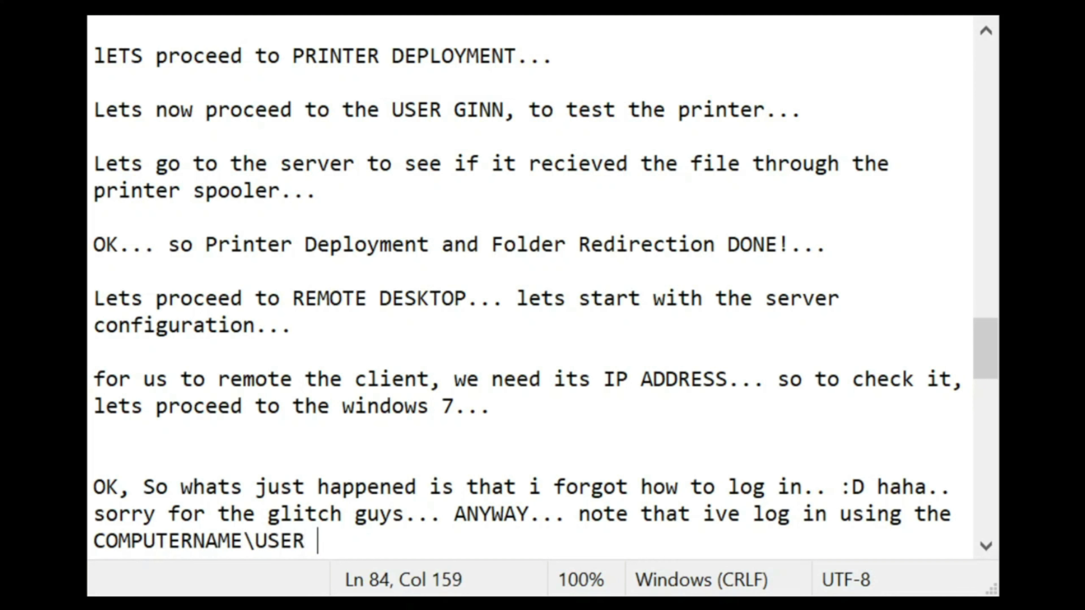
pyautogui.write('NAME')
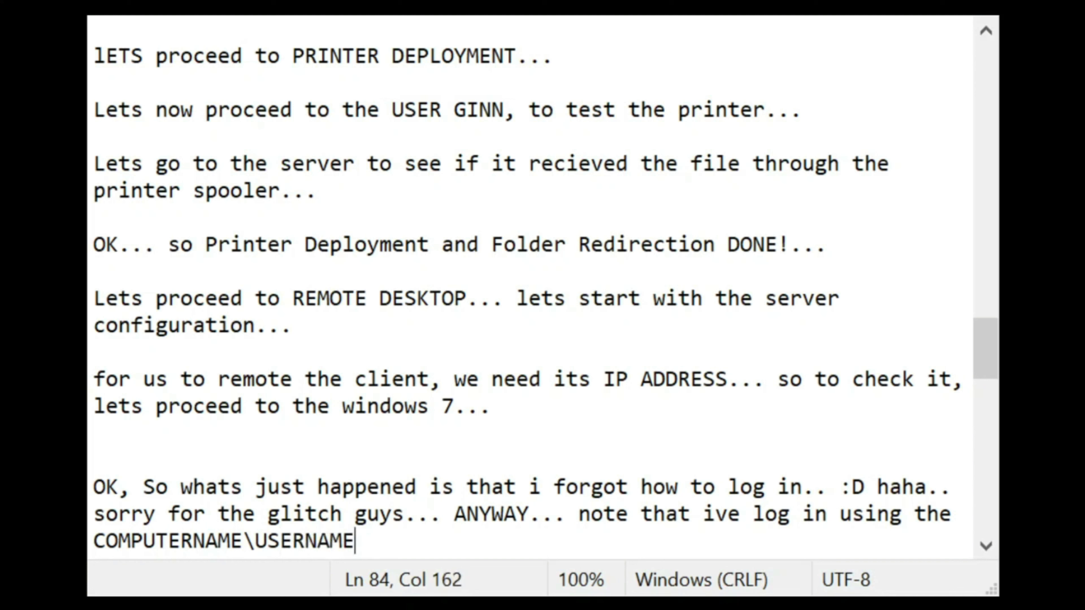
pyautogui.write(' which i')
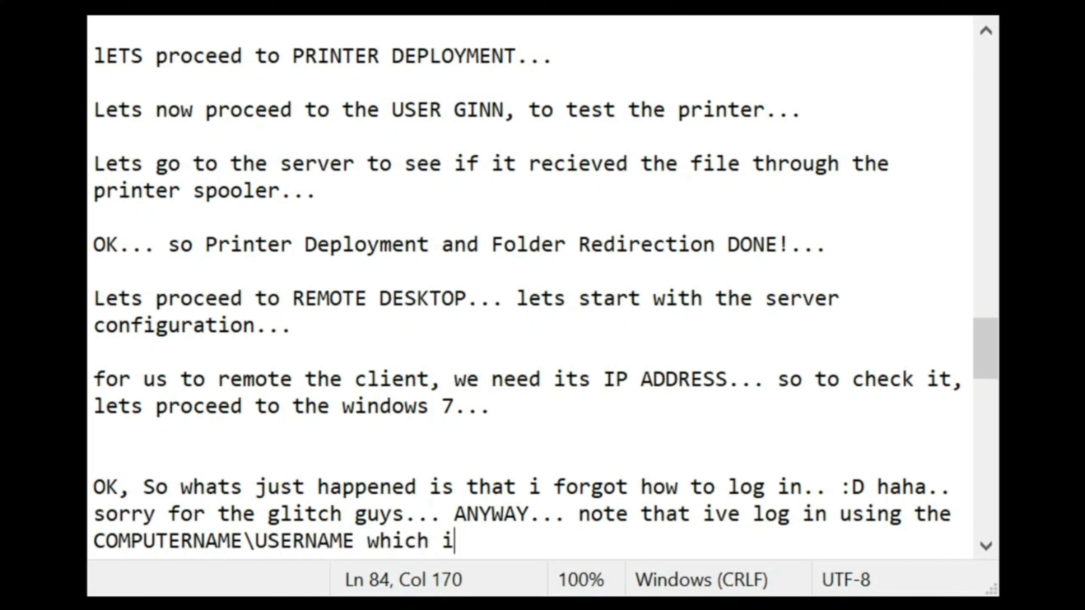
pyautogui.write('s SEV')
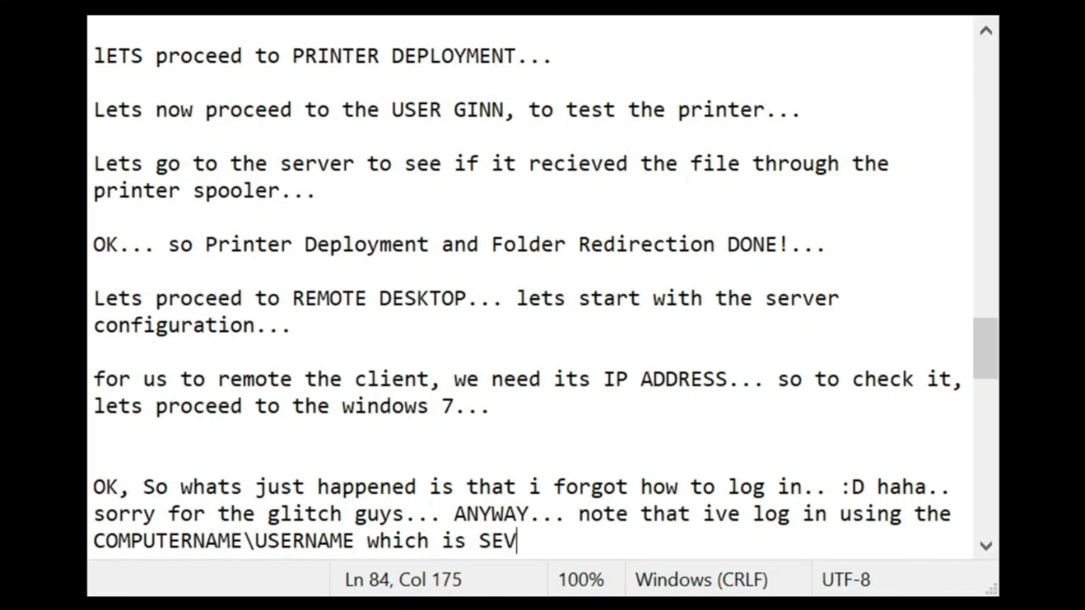
pyautogui.write('EN\\CLIENT')
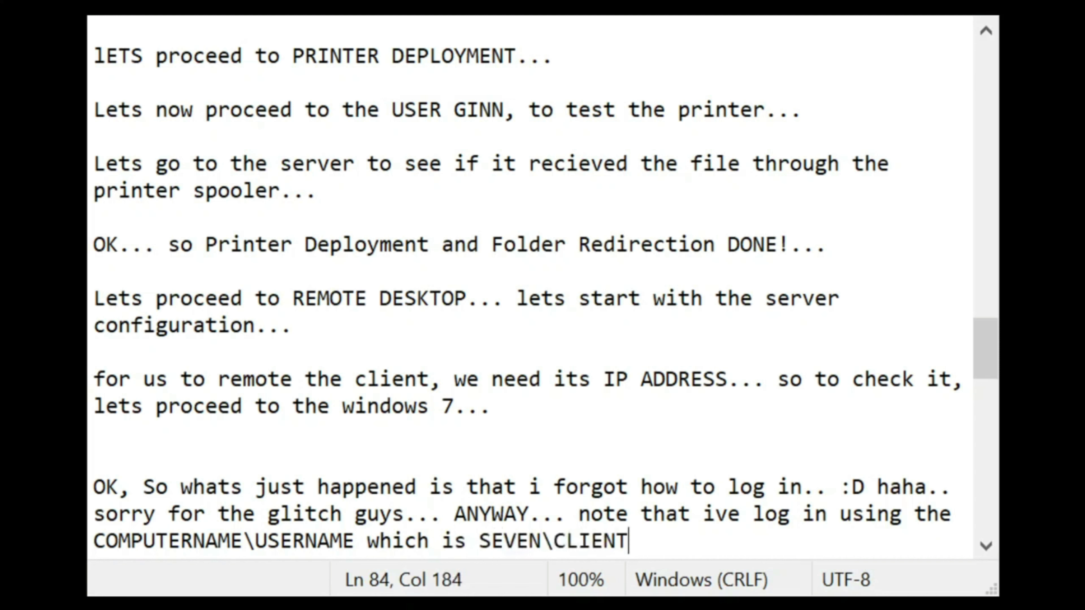
pyautogui.write('.. This ti')
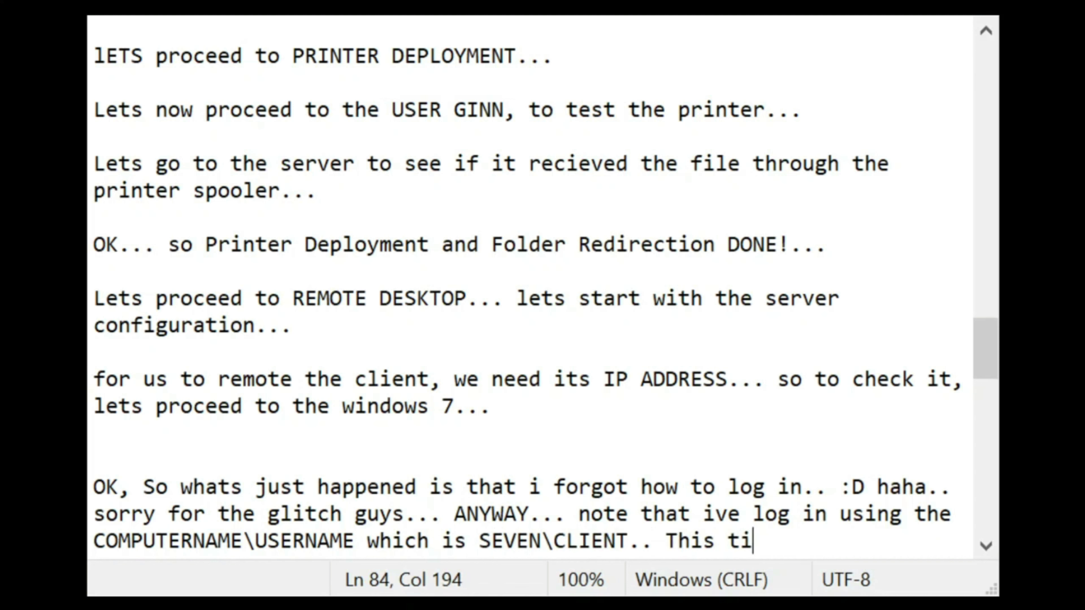
pyautogui.write('me, NO P')
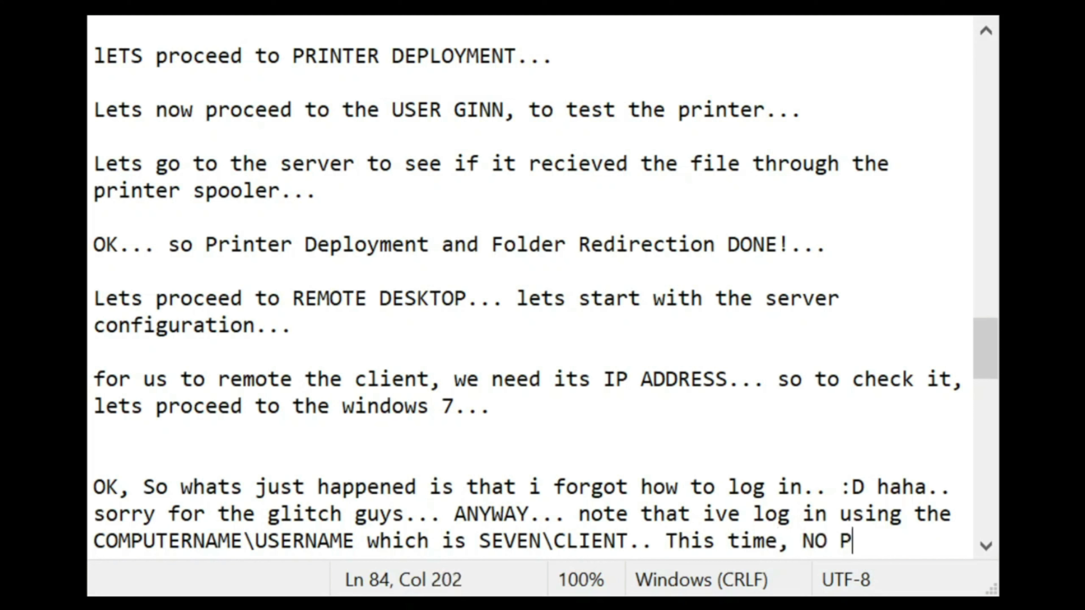
pyautogui.write('ASSWORD IS qu')
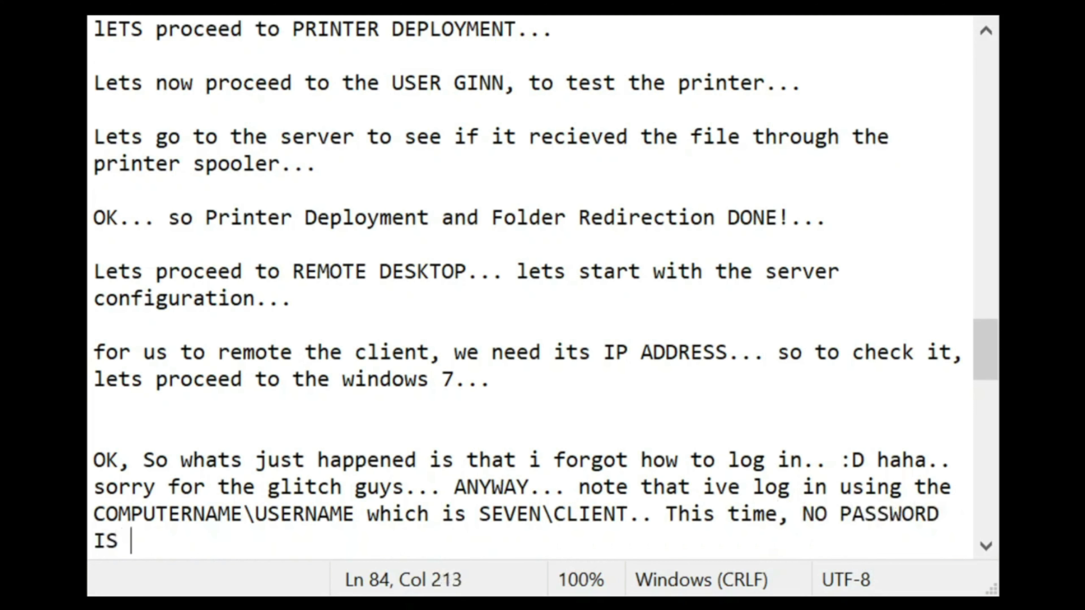
pyautogui.press('BackSpace')
pyautogui.press('BackSpace')
pyautogui.write('required...')
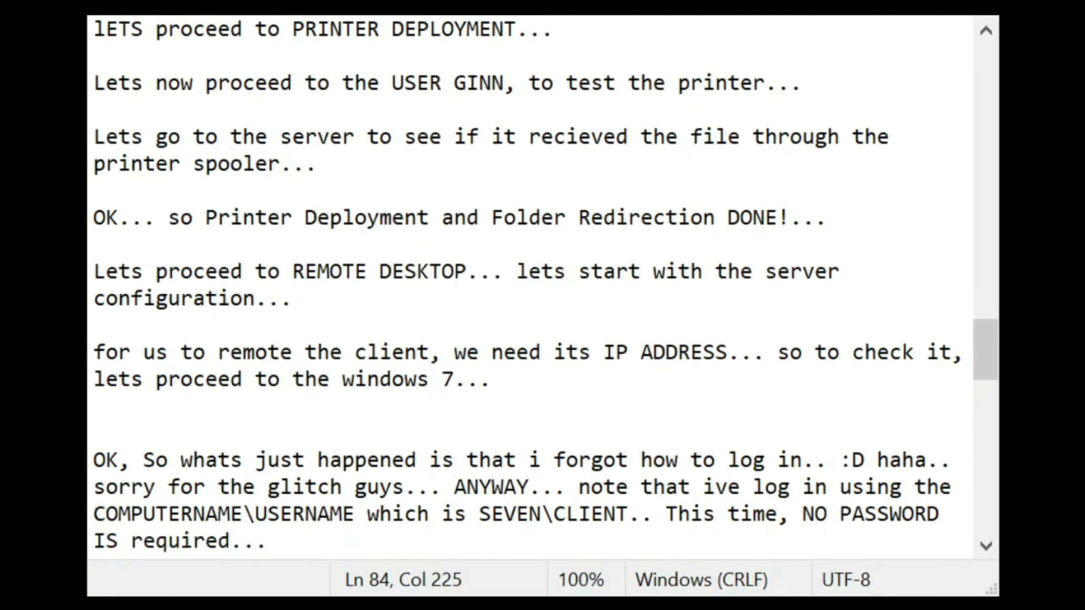
# Step: Add the line 'Lets move on to idnntify the IP ADDRESS OF THE CLIENT, for us to be able to REMOTE IT..'
pyautogui.press('Return')
pyautogui.press('Return')
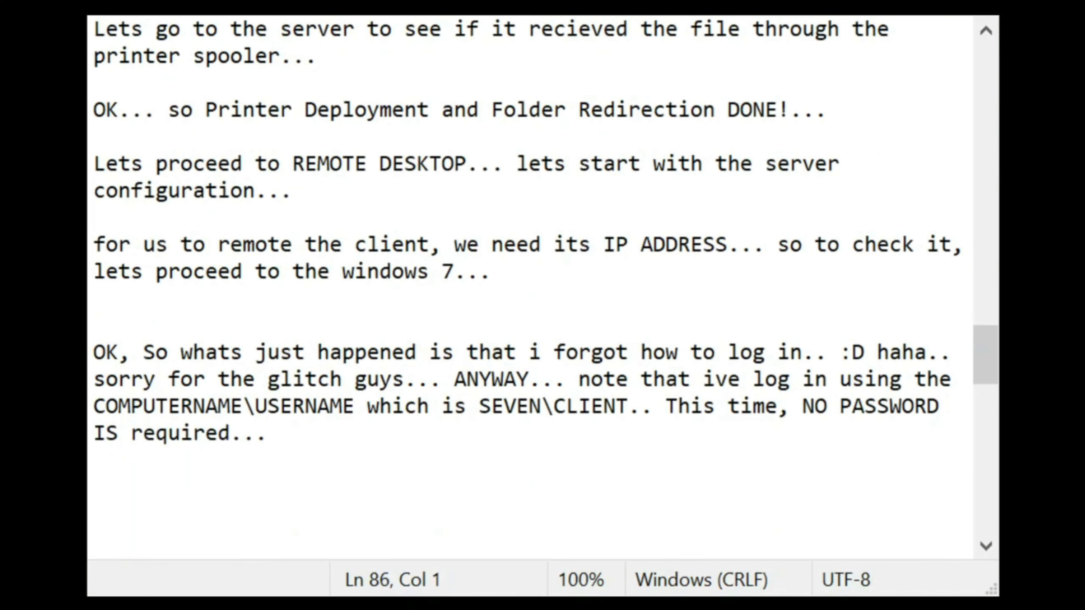
pyautogui.write('Lets move')
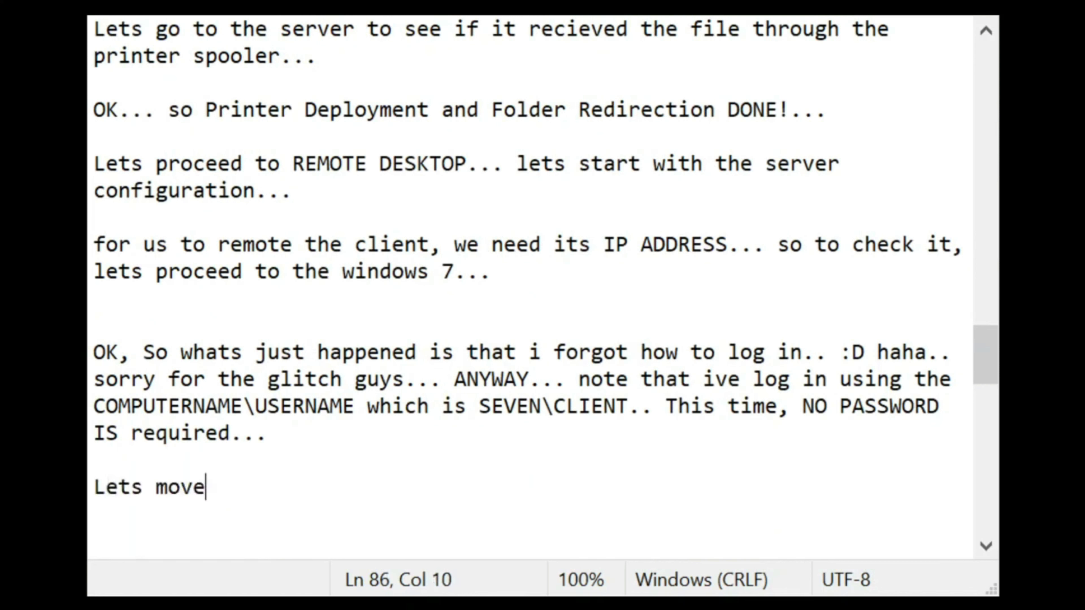
pyautogui.write(' on to ')
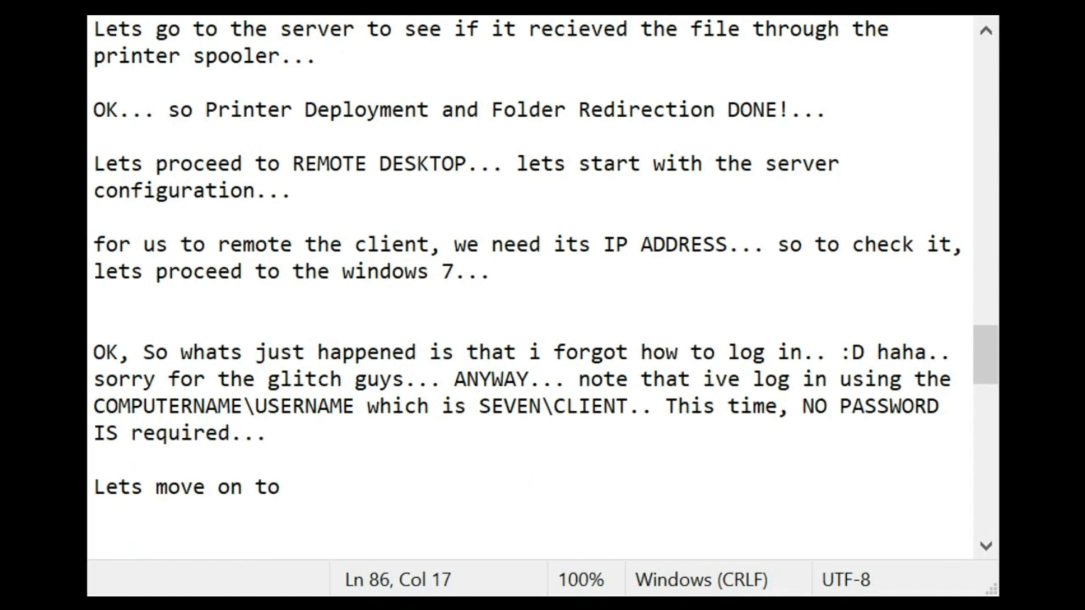
pyautogui.write('idnntify t')
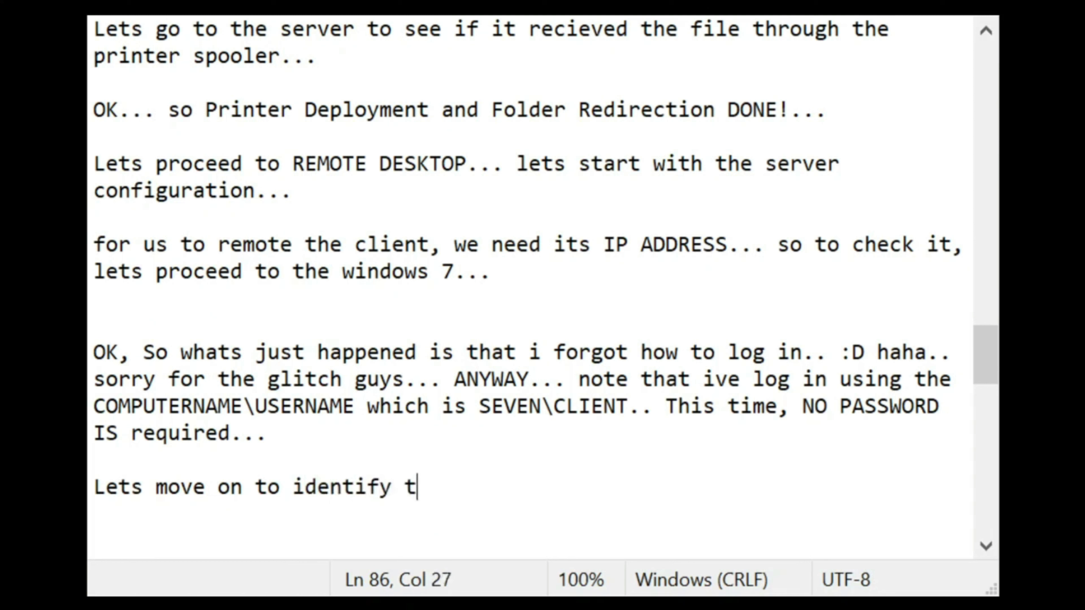
pyautogui.write('he IP ADDRESS')
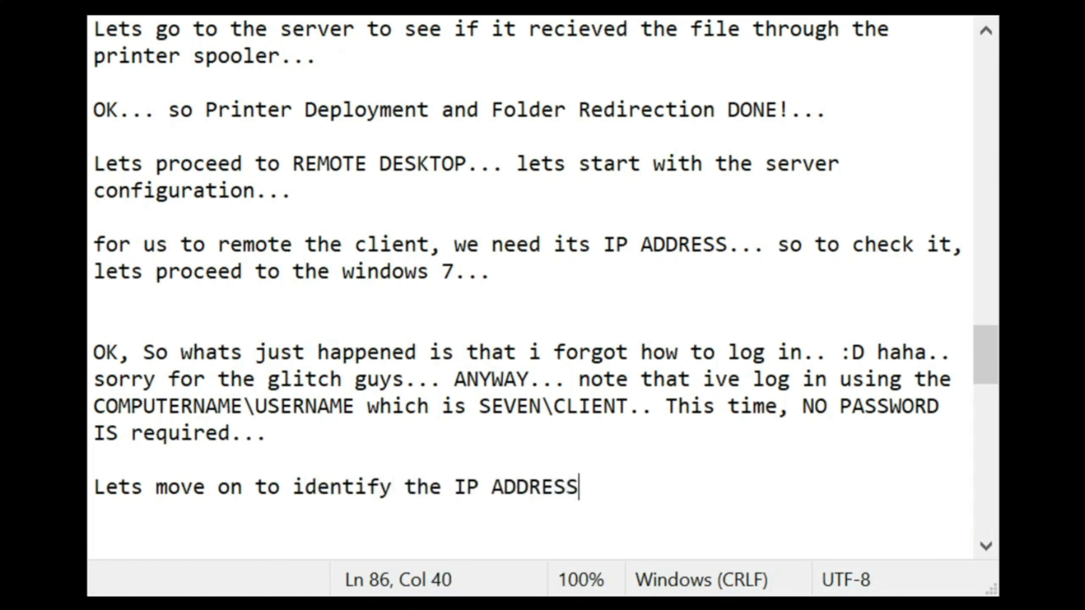
pyautogui.write(' OF THE c')
pyautogui.press('BackSpace')
pyautogui.write('C')
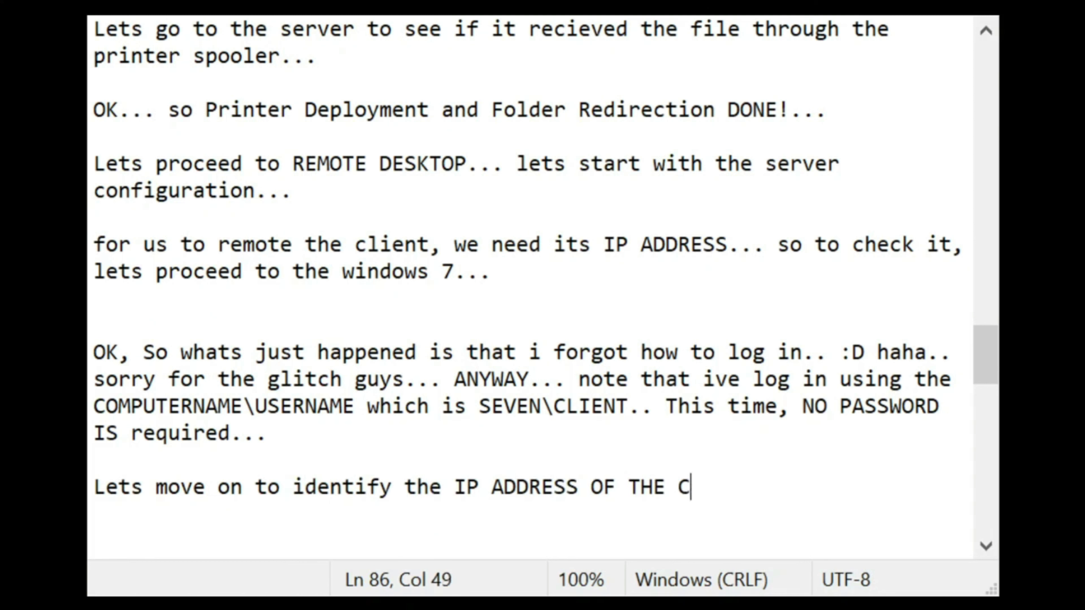
pyautogui.write('LIENT, for us ')
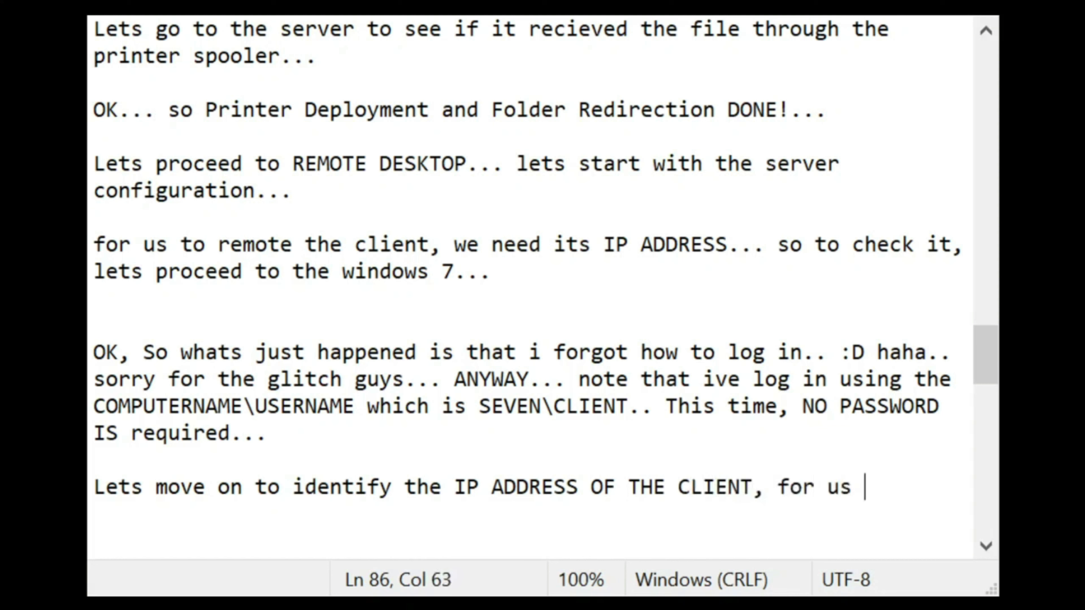
pyautogui.write('to be able to re')
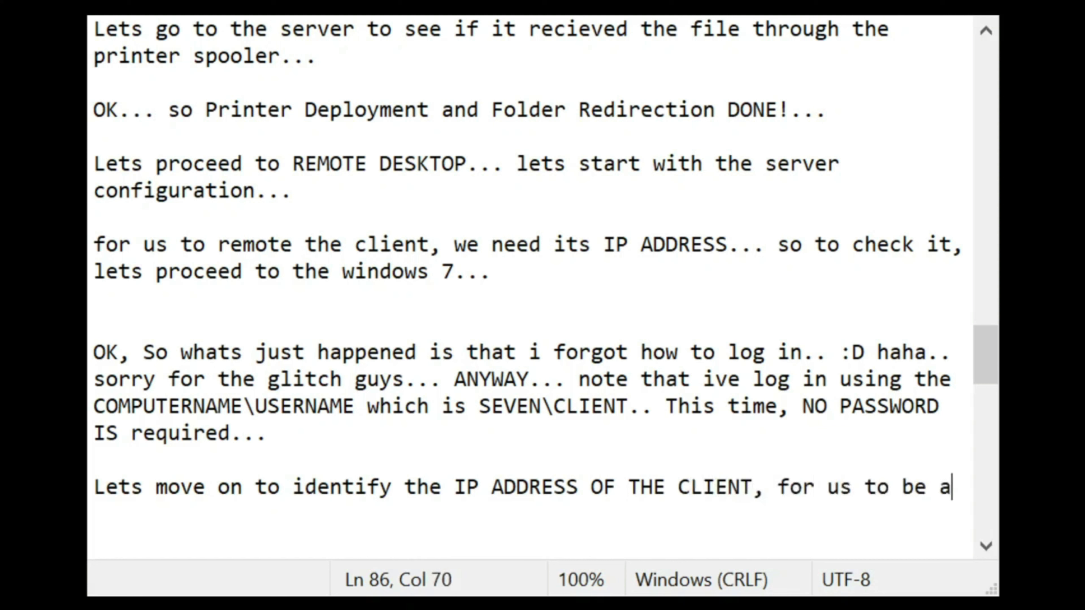
pyautogui.press('BackSpace')
pyautogui.press('BackSpace')
pyautogui.write('RE')
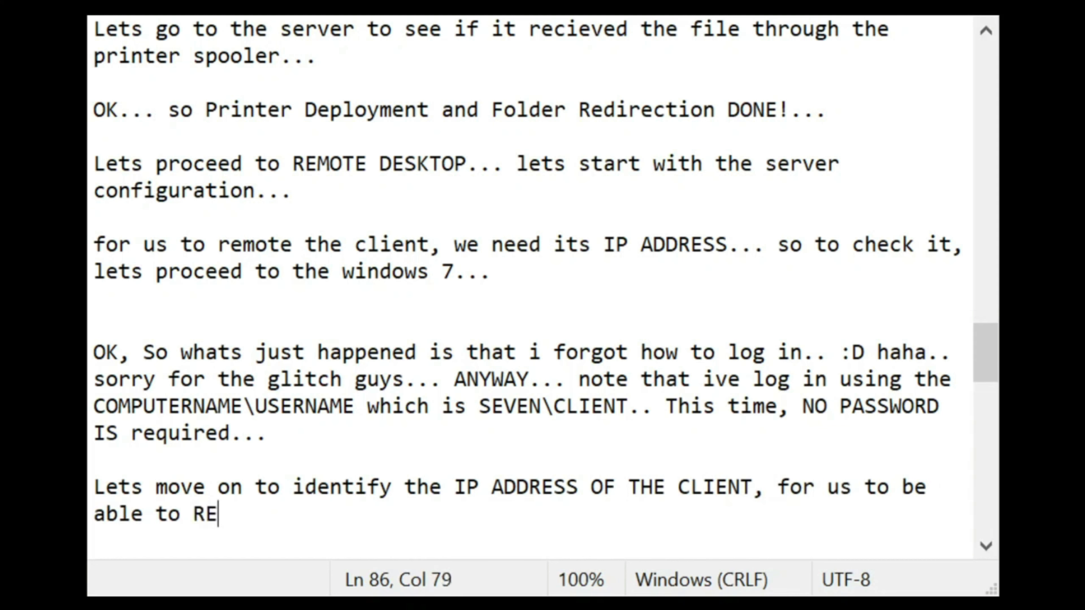
pyautogui.write('MOTE IT..')
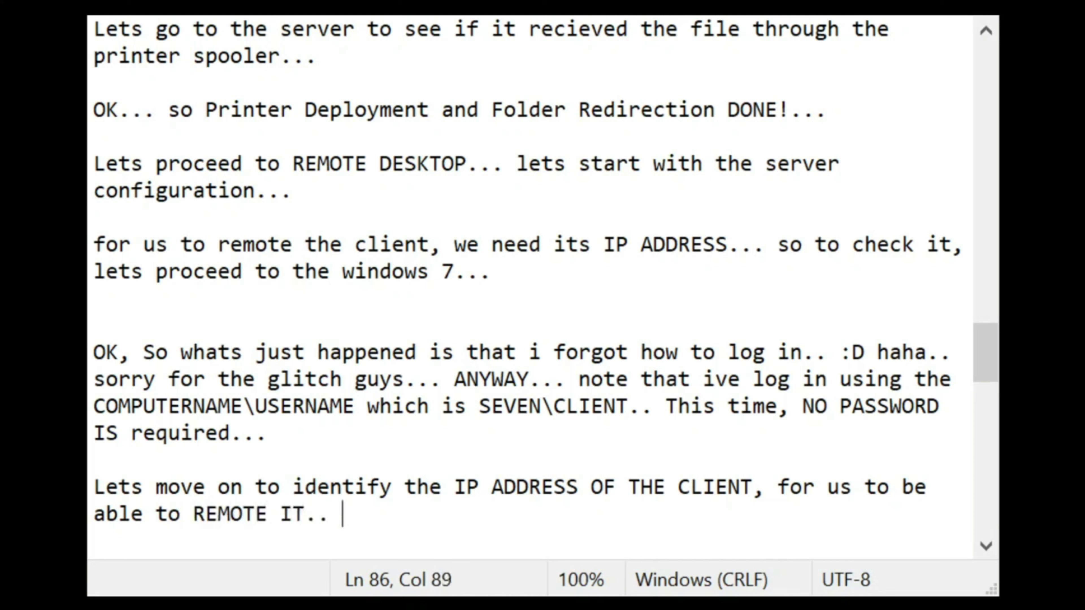
pyautogui.press('Return')
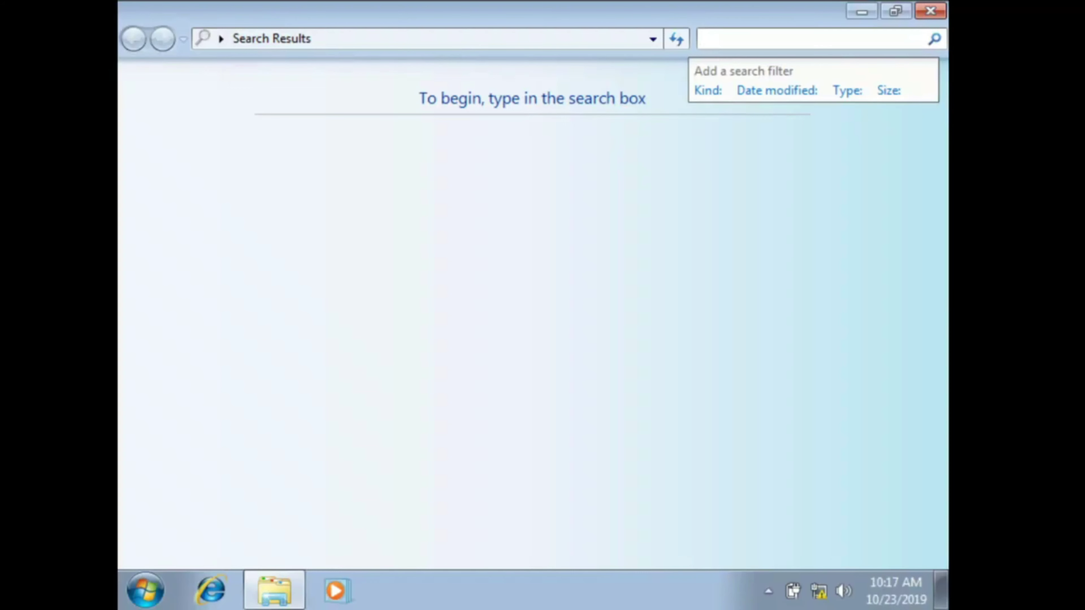
pyautogui.click(334, 363)
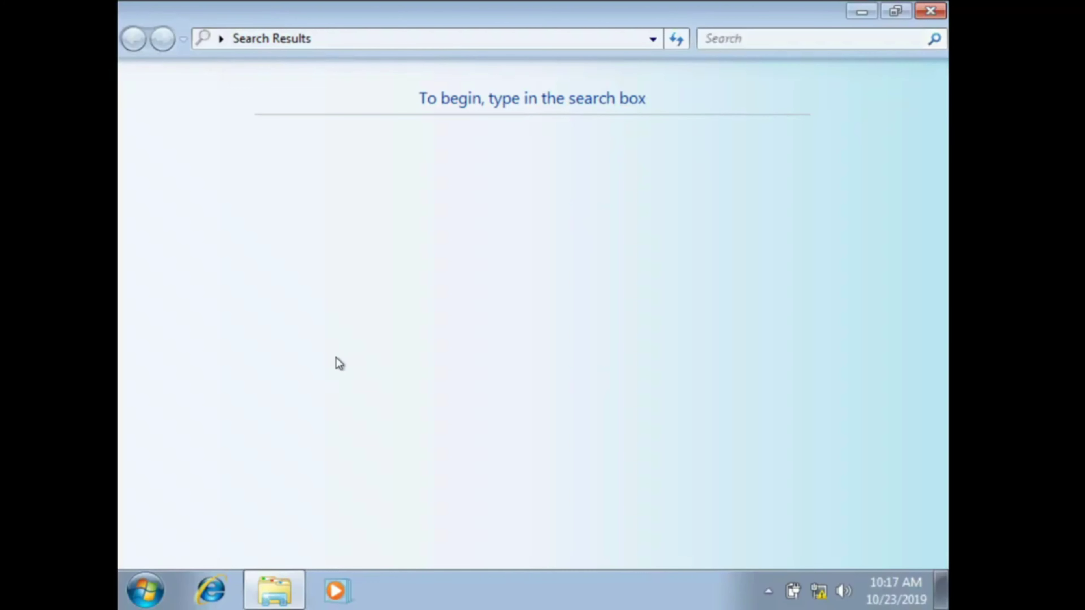
# Step: Run IPCONFIG /ALL in a CMD console, showing the client's IPv4 address 192.168.10.11
pyautogui.click(929, 11)
pyautogui.click(159, 576)
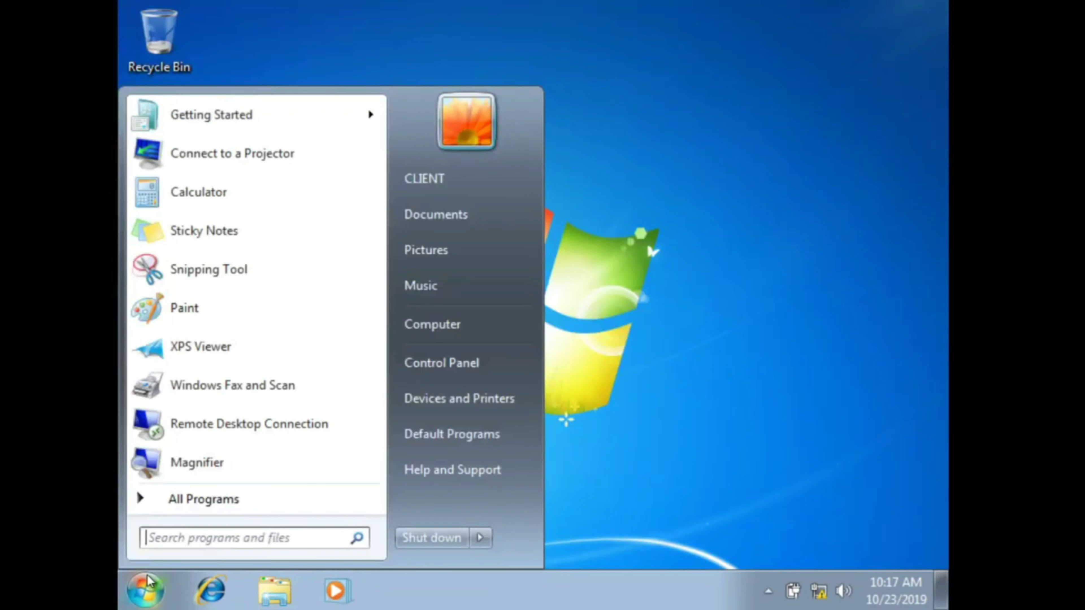
pyautogui.write('CMD')
pyautogui.press('Return')
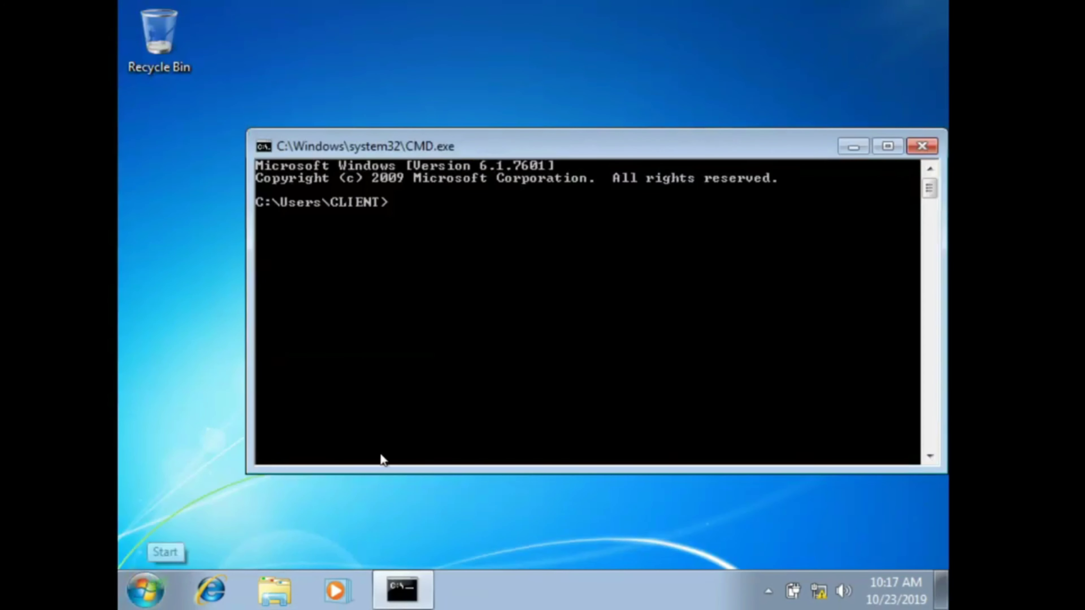
pyautogui.write('I')
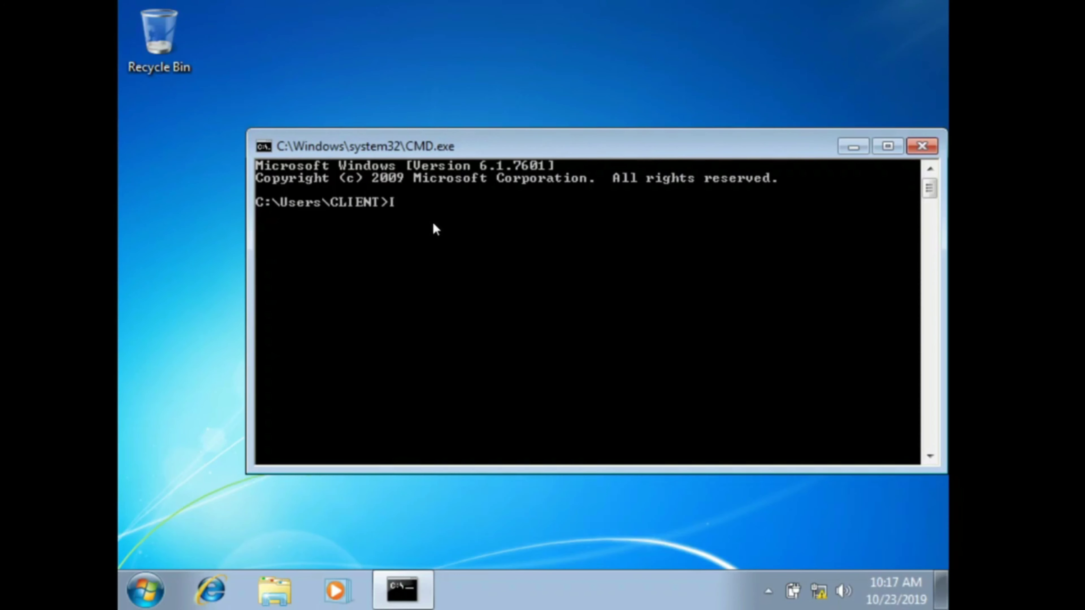
pyautogui.write('PCONFIG /ALL')
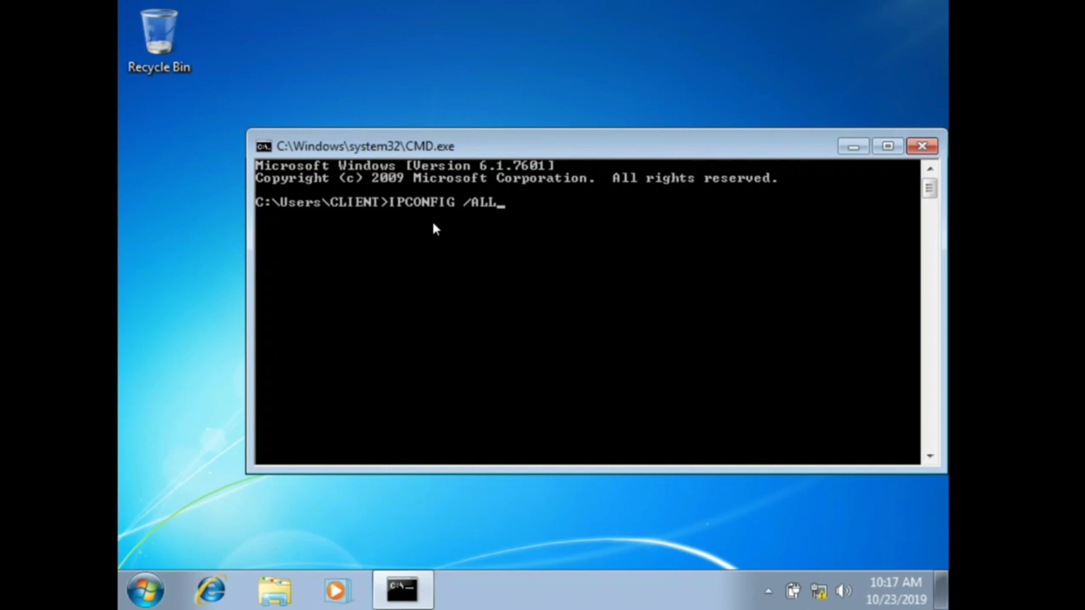
pyautogui.press('Return')
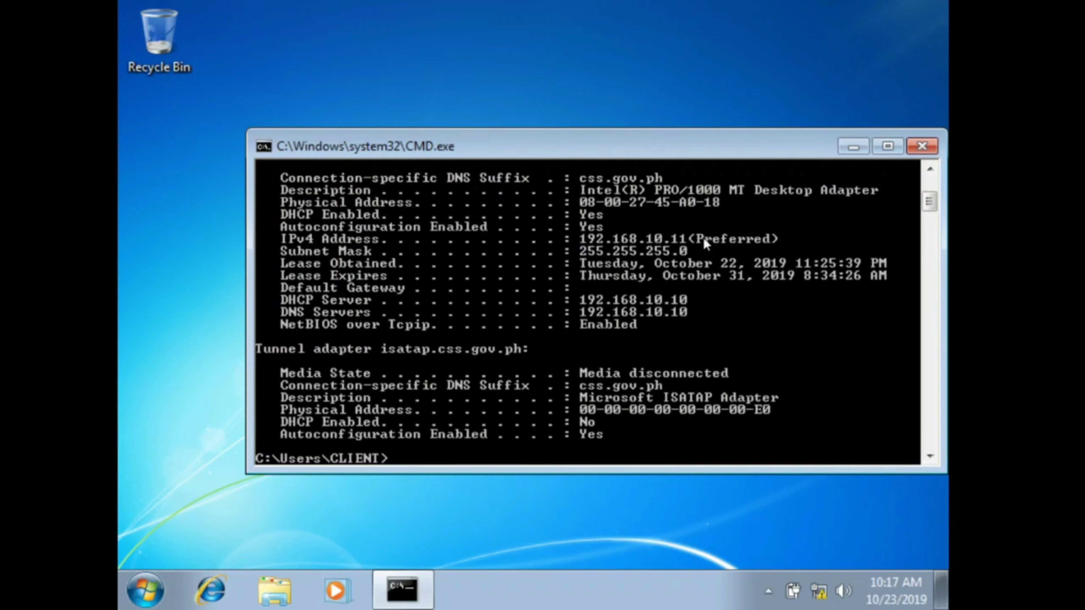
pyautogui.click(171, 278)
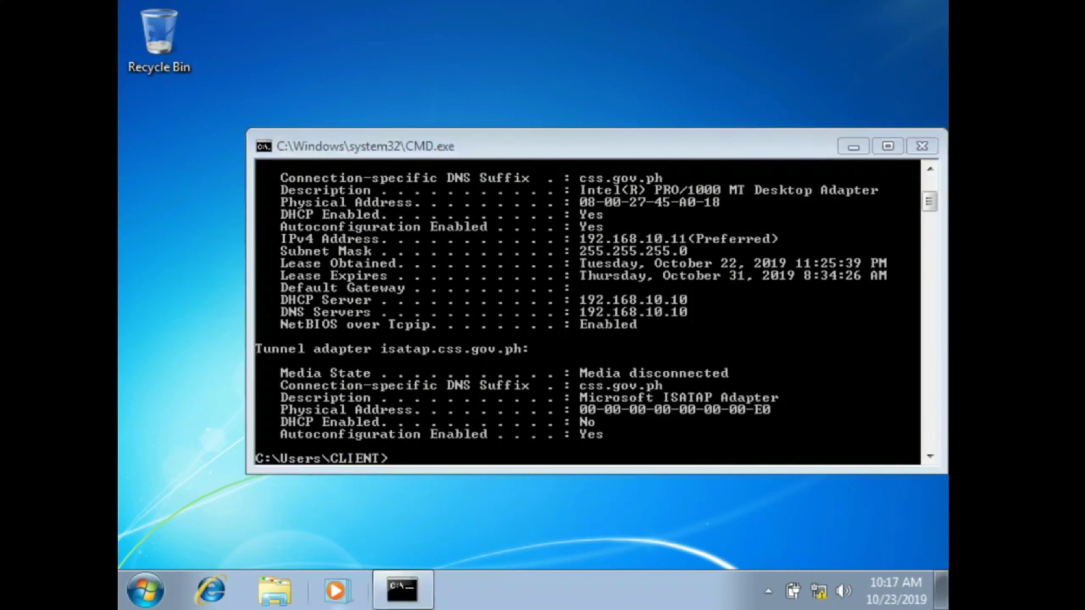
pyautogui.click(145, 589)
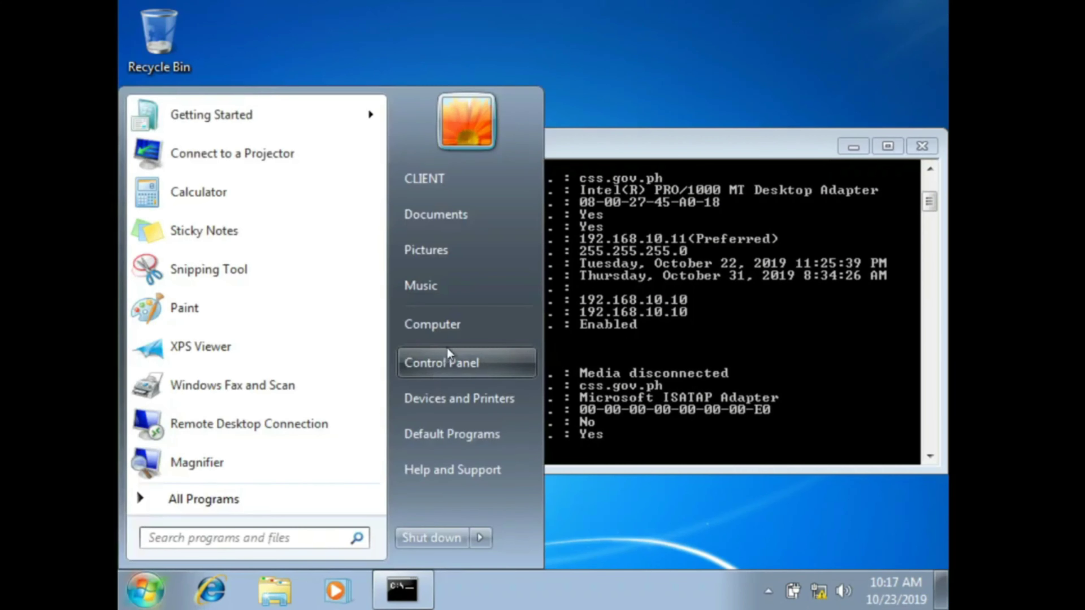
# Step: In the computer's System Properties, allow Remote Desktop connections from any version
pyautogui.rightClick(457, 331)
pyautogui.click(519, 503)
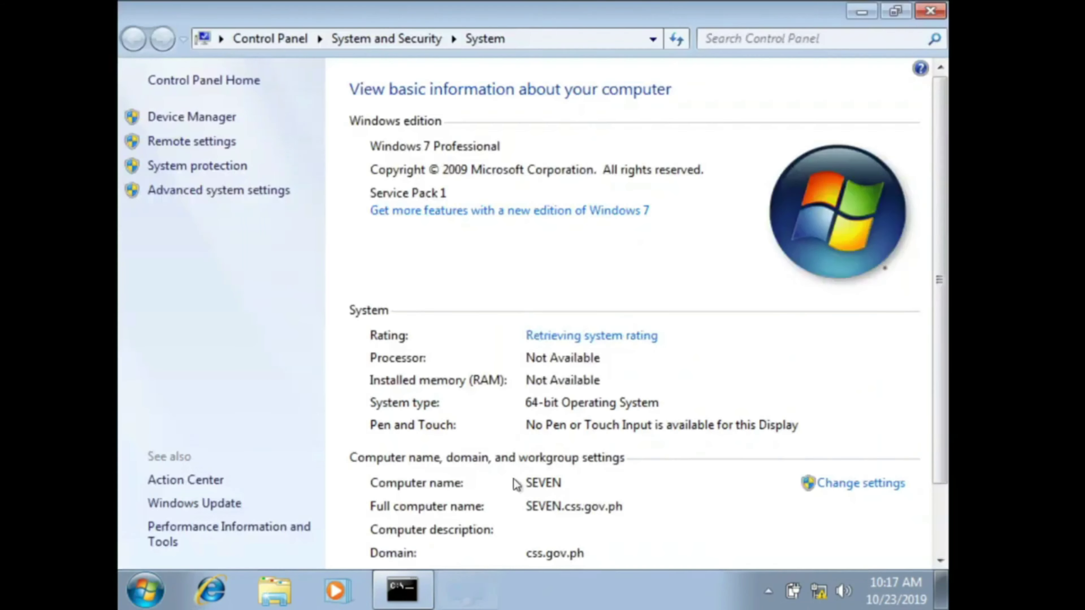
pyautogui.click(191, 142)
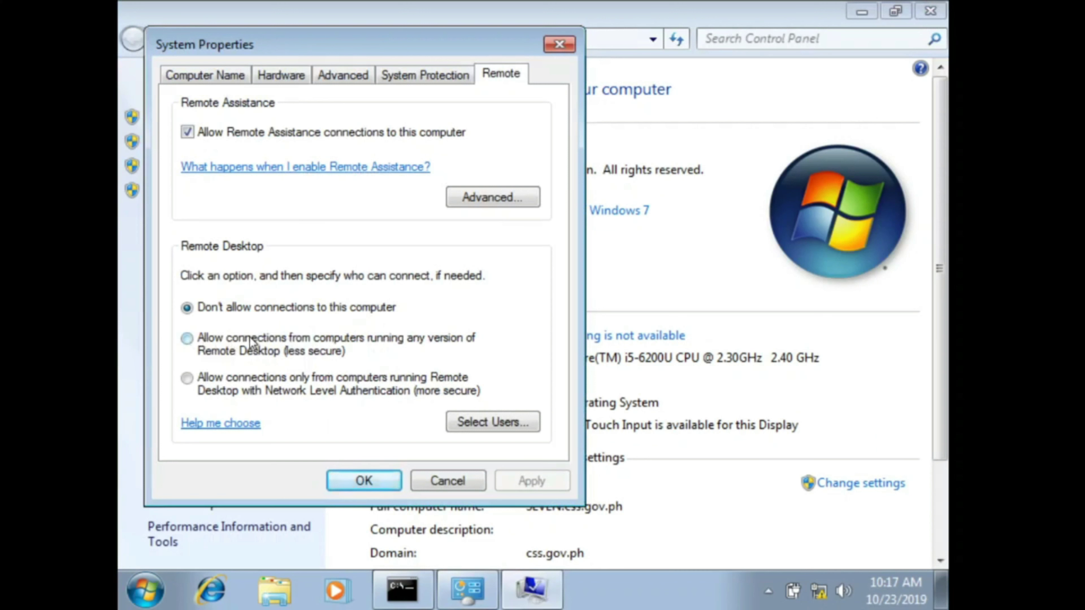
pyautogui.click(197, 345)
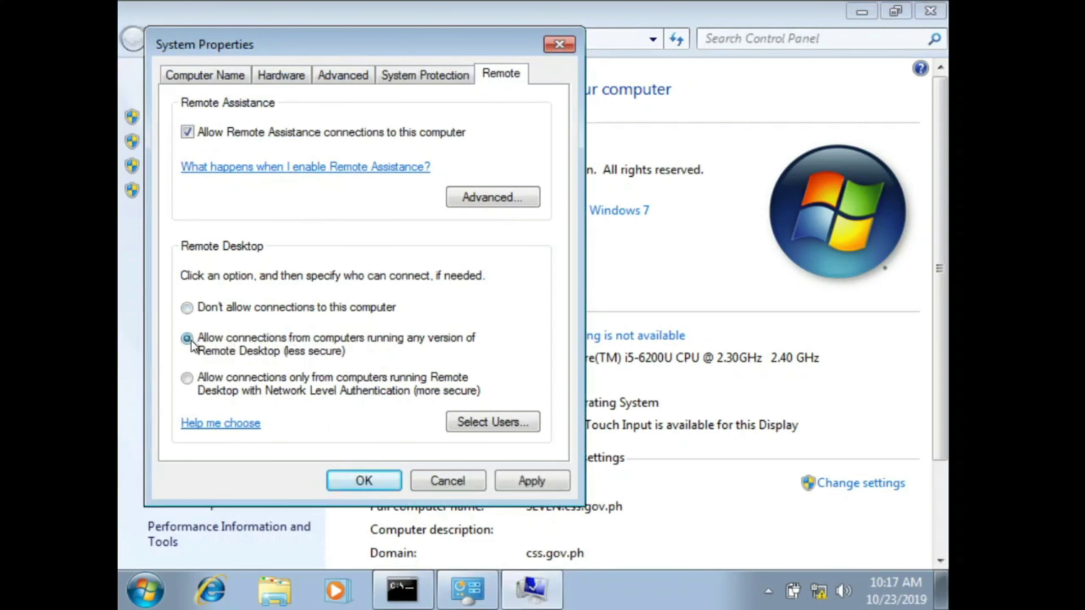
# Step: Add the domain administrator as a Remote Desktop user and apply the remote settings
pyautogui.click(484, 419)
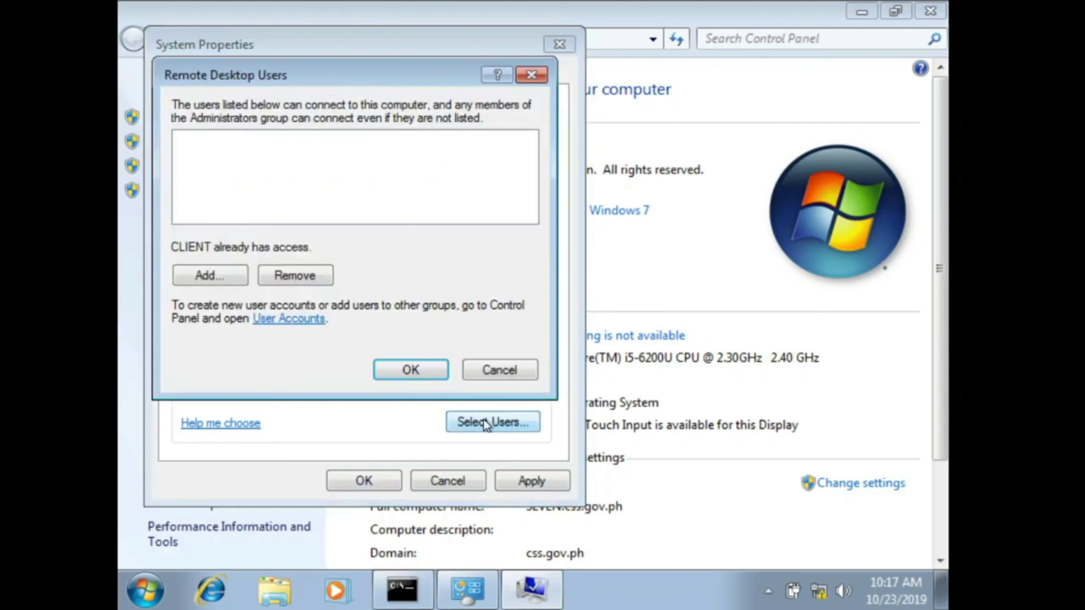
pyautogui.click(213, 278)
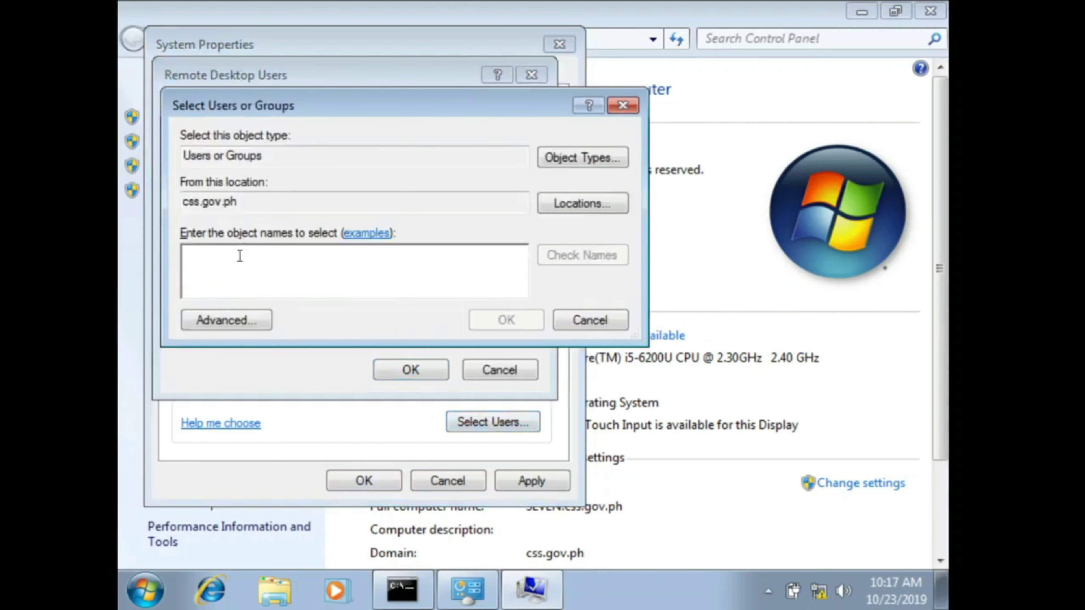
pyautogui.press('Return')
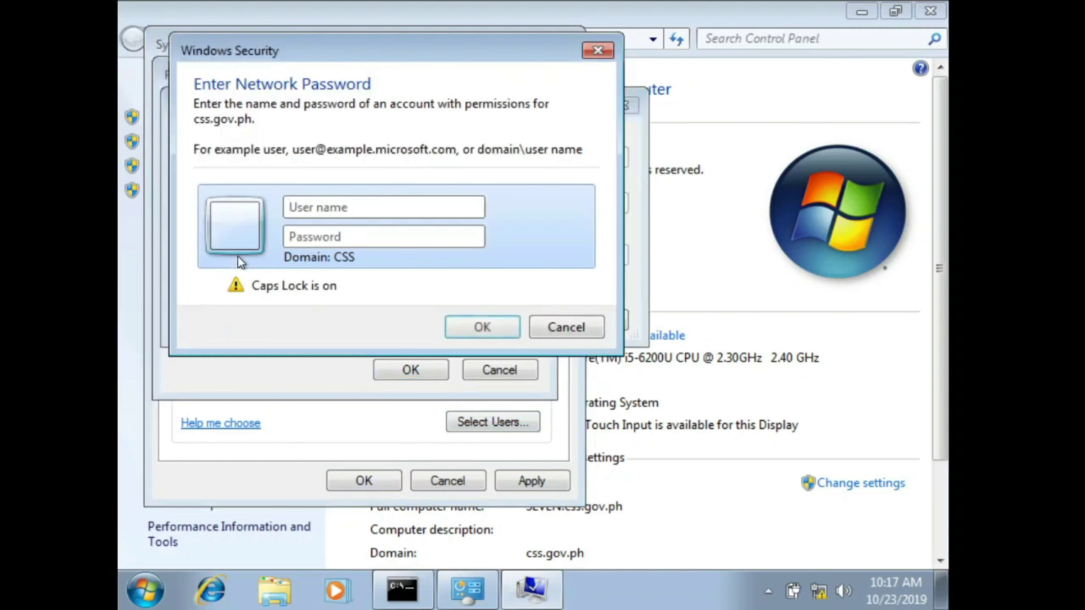
pyautogui.press('capslock')
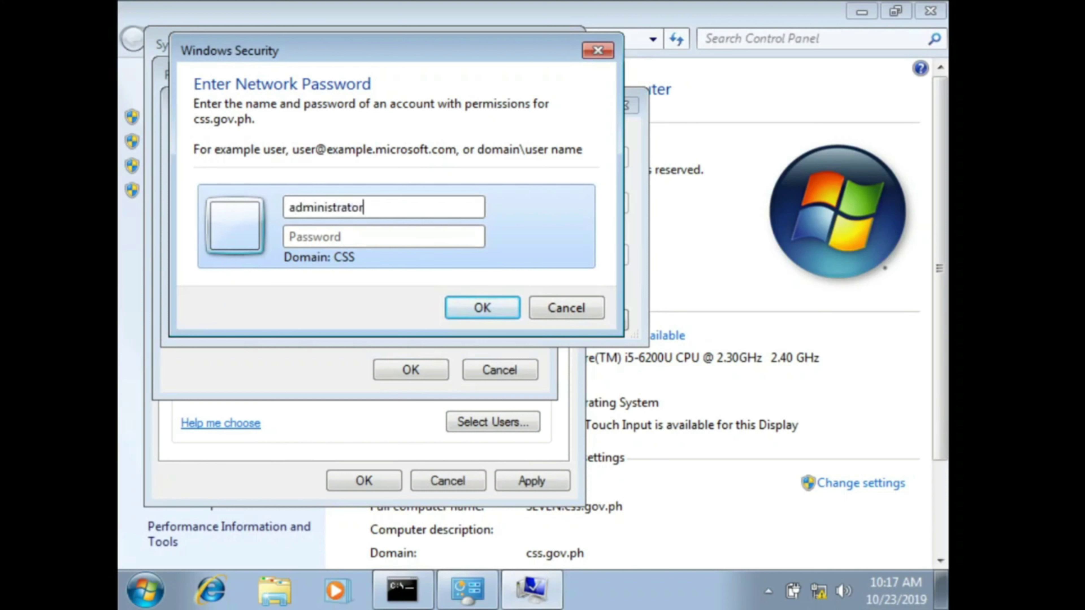
pyautogui.press('Return')
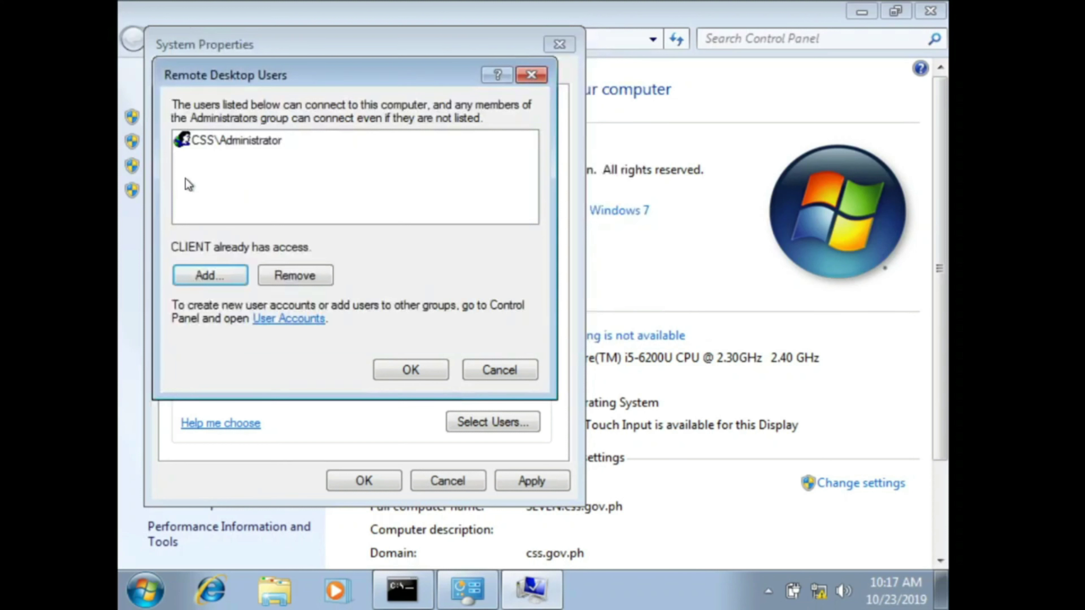
pyautogui.click(408, 370)
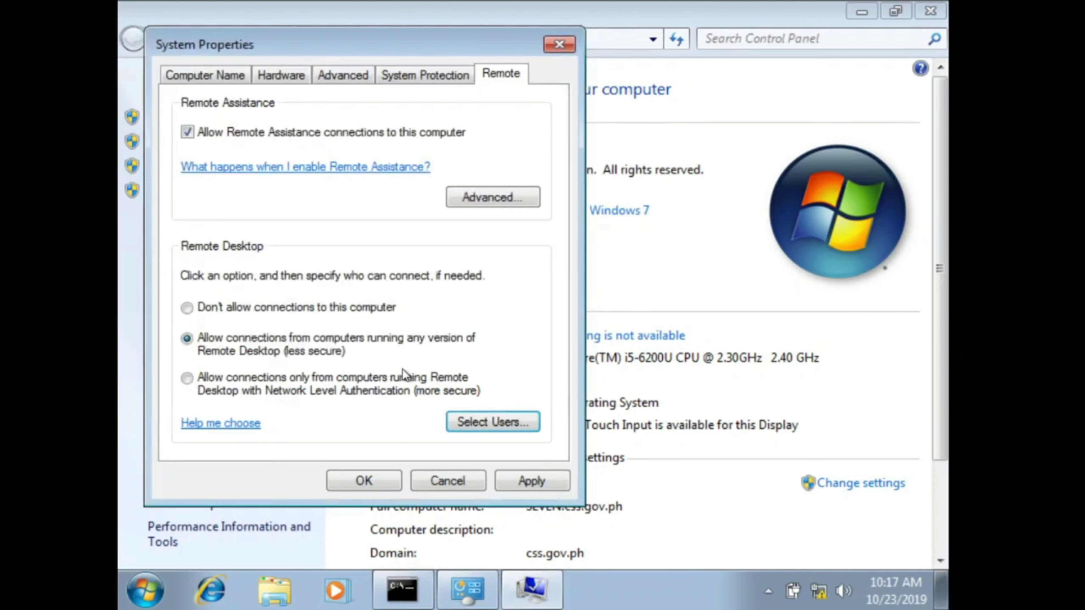
pyautogui.click(514, 485)
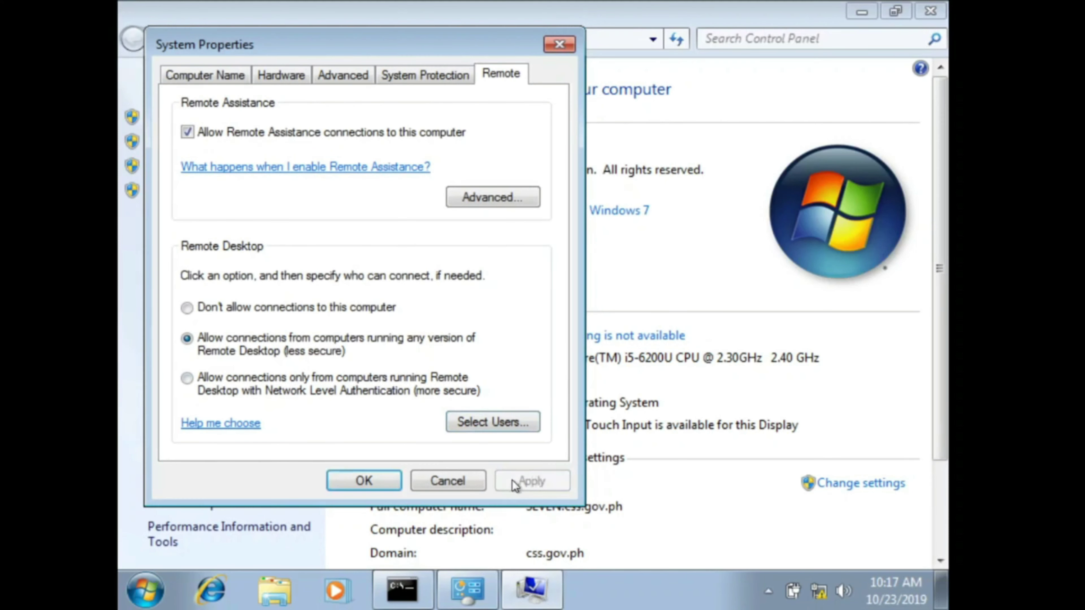
pyautogui.click(366, 482)
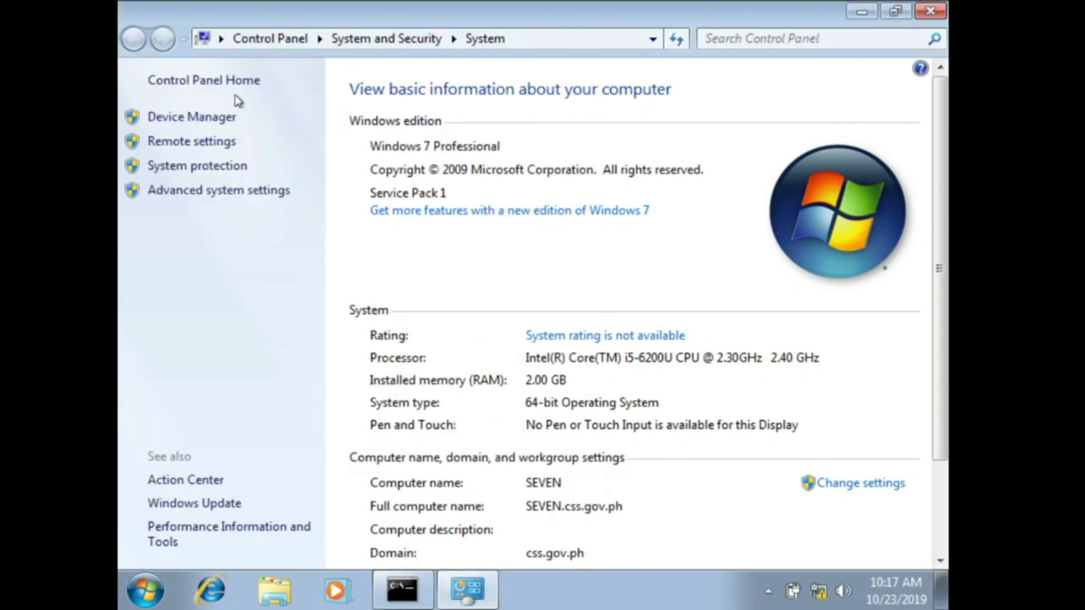
# Step: Turn off Windows Firewall for domain networks through the Control Panel firewall settings
pyautogui.click(162, 80)
pyautogui.click(721, 42)
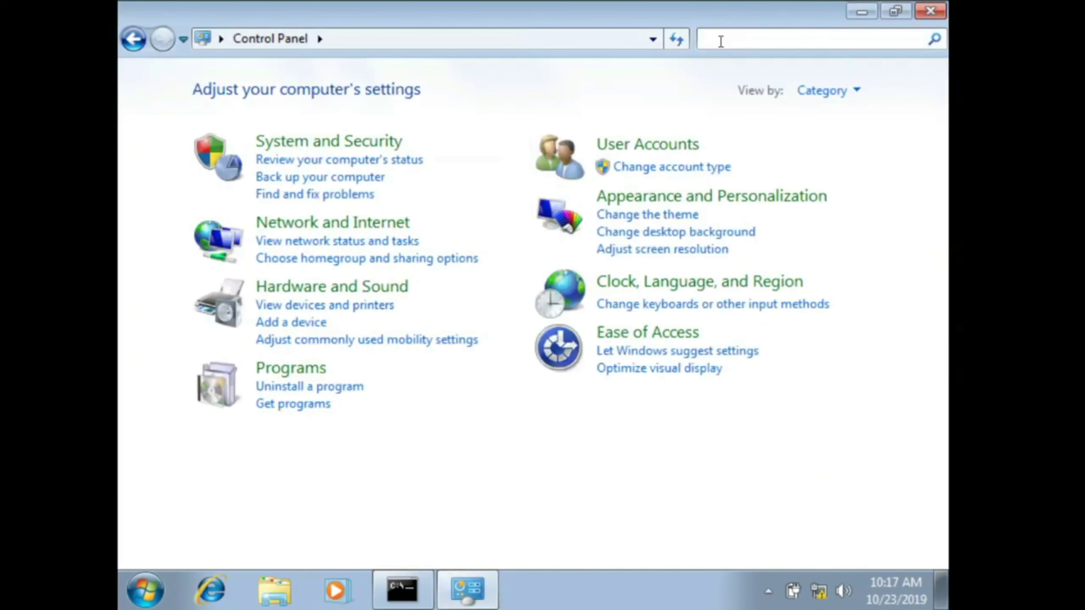
pyautogui.write('firewall')
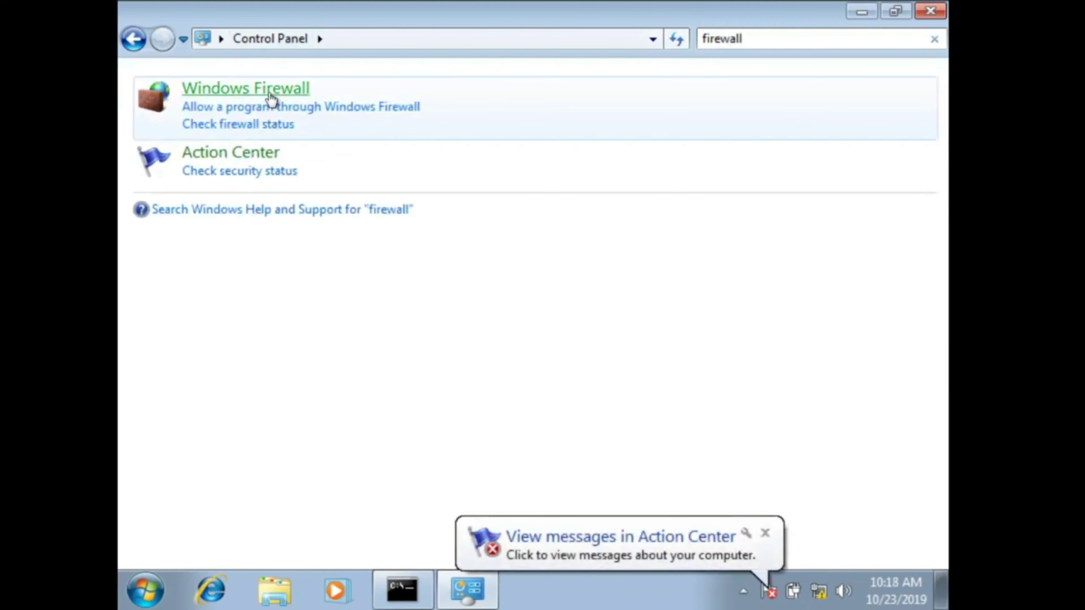
pyautogui.click(270, 99)
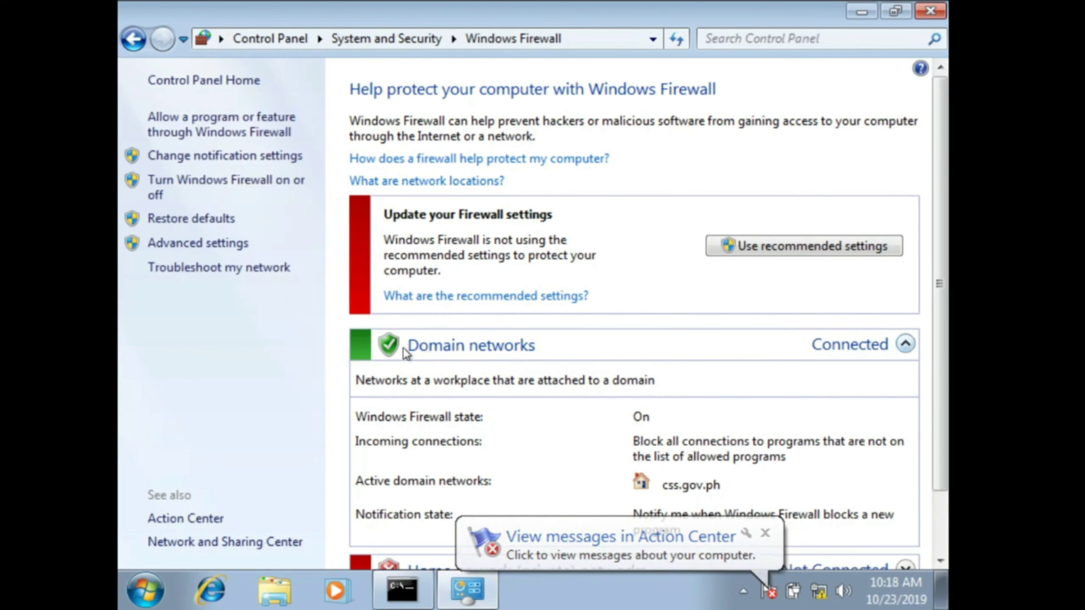
pyautogui.click(646, 343)
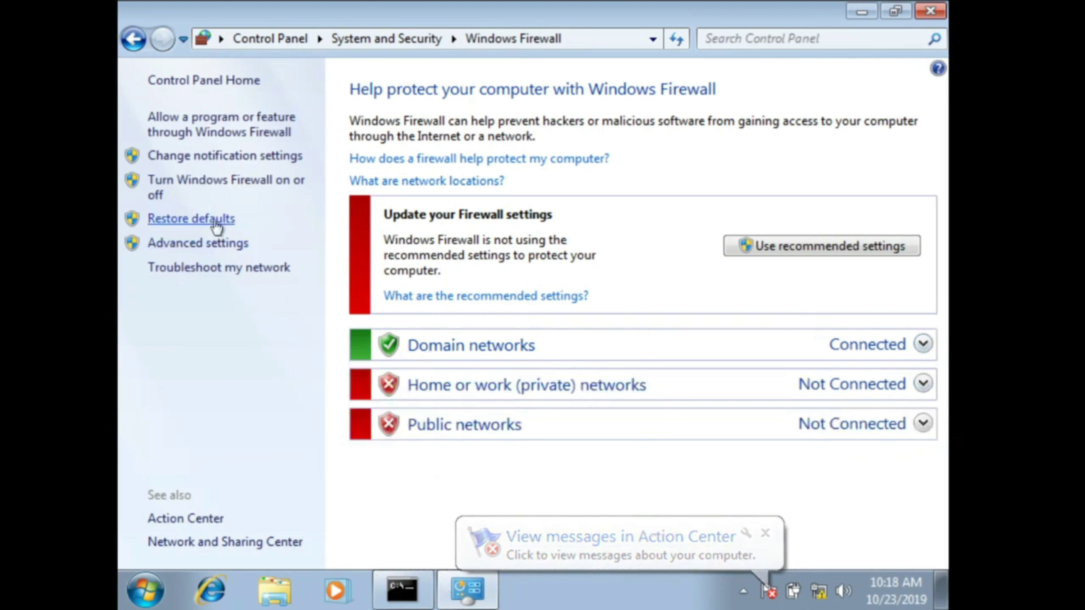
pyautogui.click(221, 188)
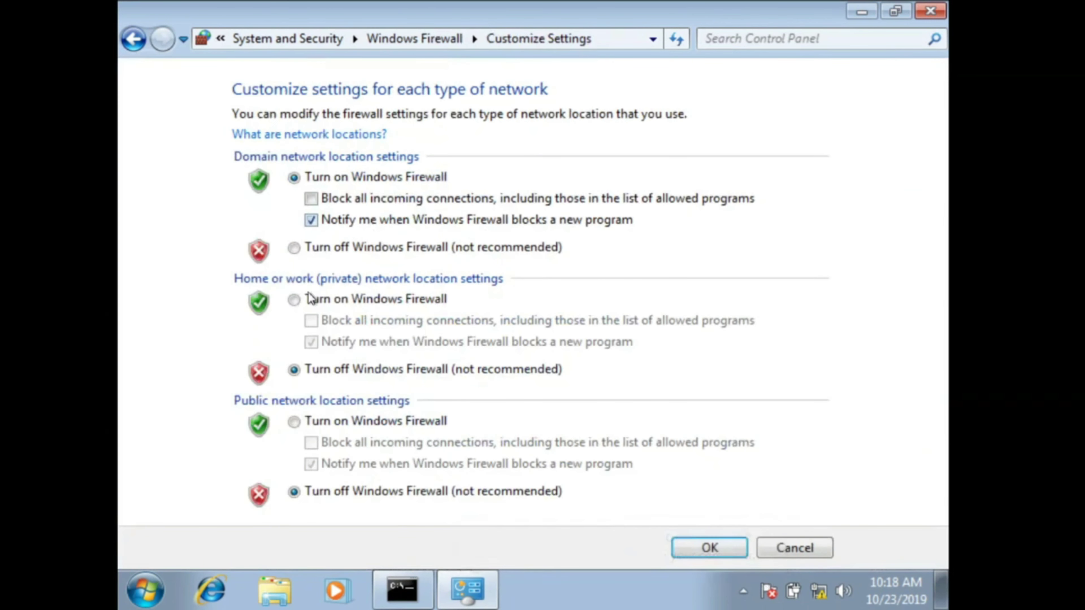
pyautogui.click(315, 249)
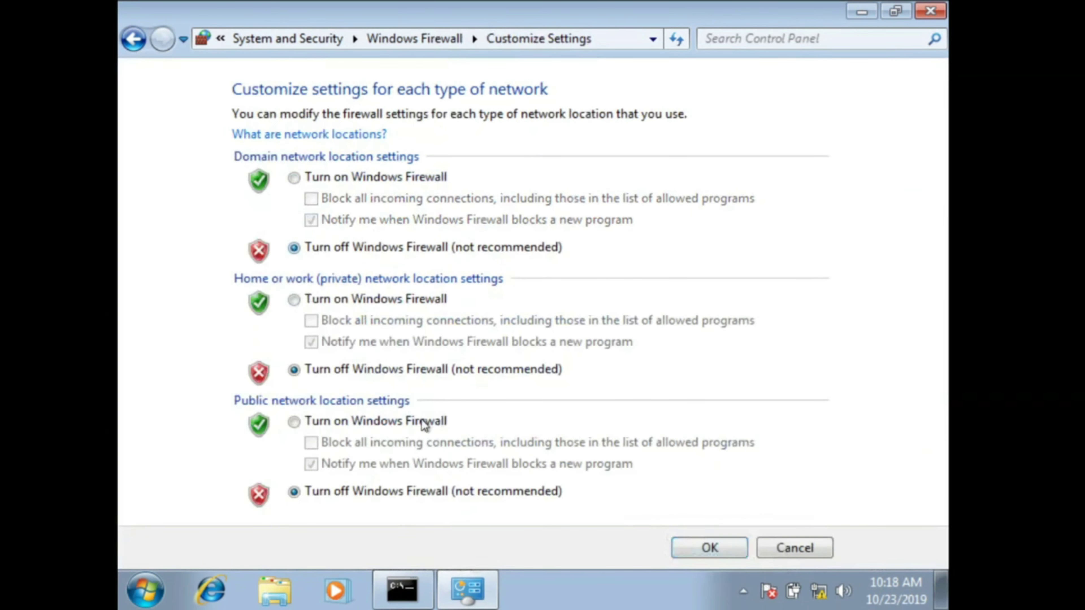
pyautogui.click(696, 547)
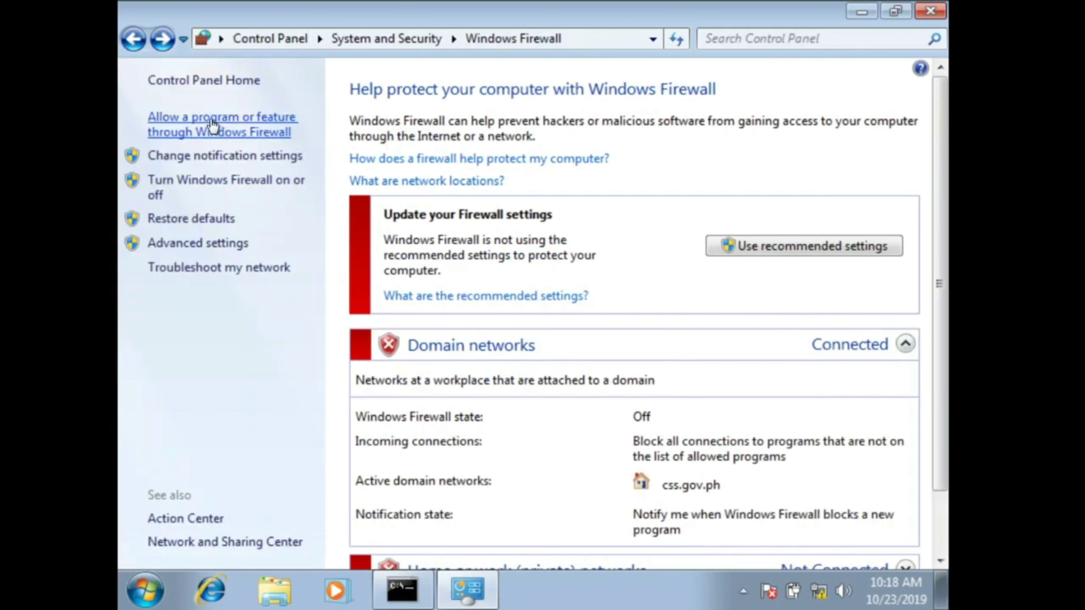
# Step: Allow Remote Desktop and Remote Desktop - RemoteFX through the firewall on public networks
pyautogui.click(213, 124)
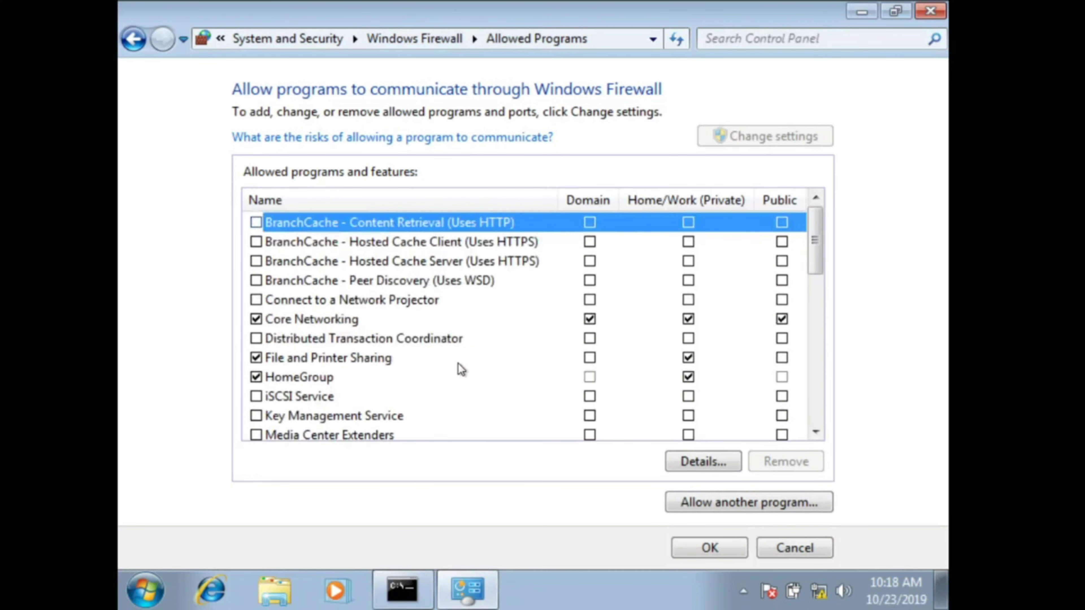
pyautogui.scroll(-1, 388, 318)
pyautogui.scroll(-1, 381, 318)
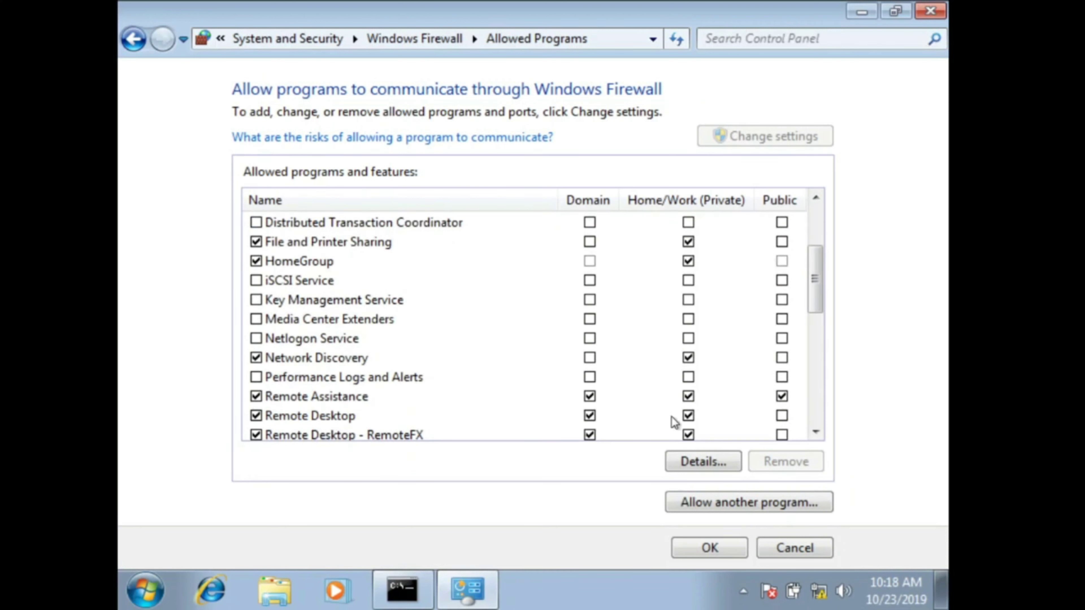
pyautogui.click(780, 416)
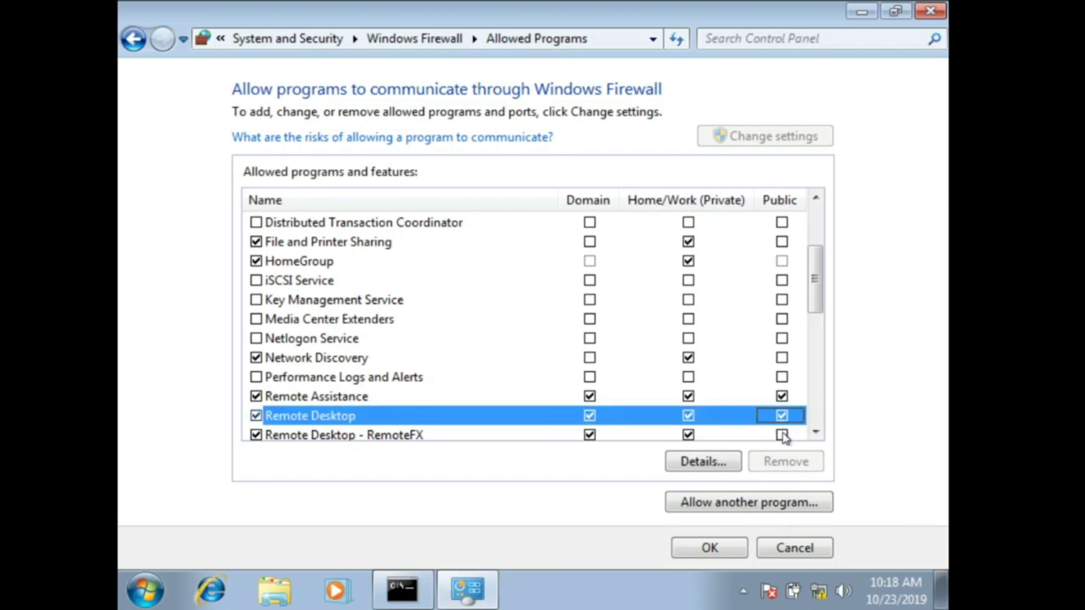
pyautogui.click(781, 435)
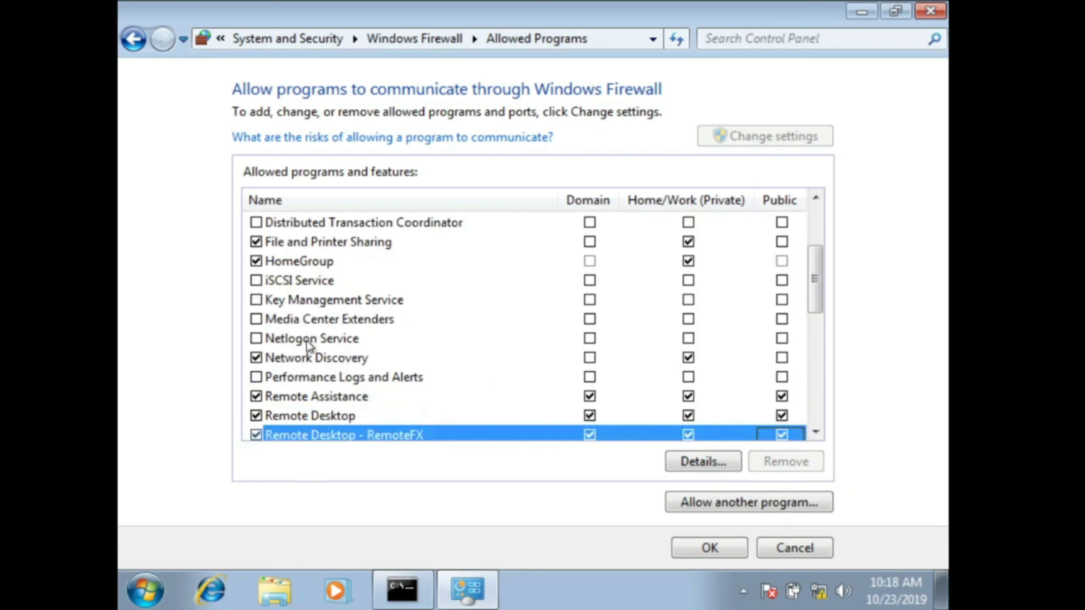
# Step: Allow Remote Event Log, Scheduled Tasks, Service and Volume Management plus Routing and Remote Access on all networks
pyautogui.scroll(-3, 308, 357)
pyautogui.click(256, 281)
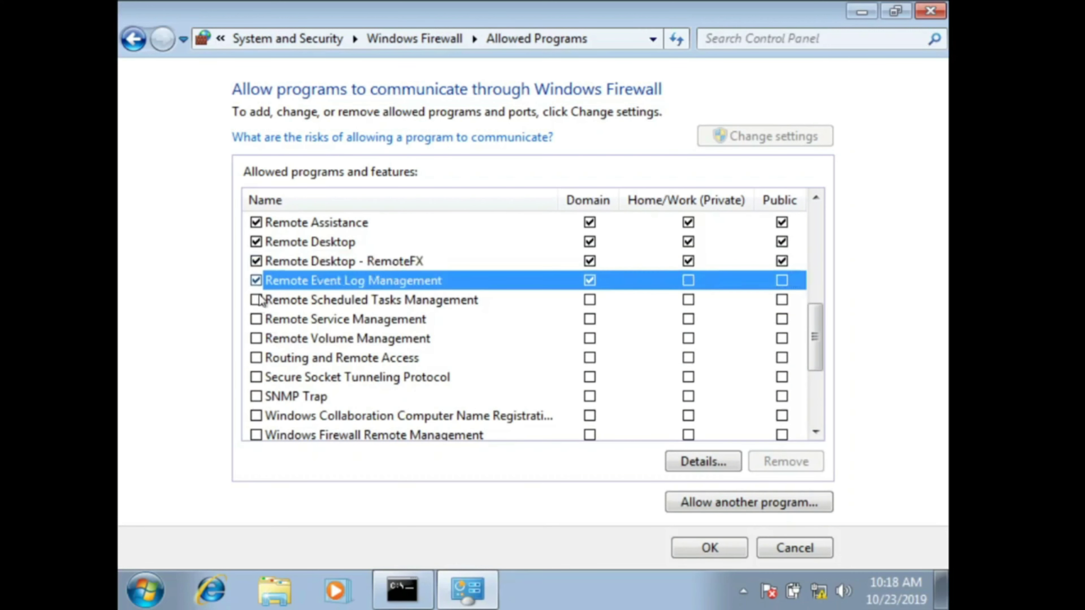
pyautogui.click(266, 303)
pyautogui.click(256, 319)
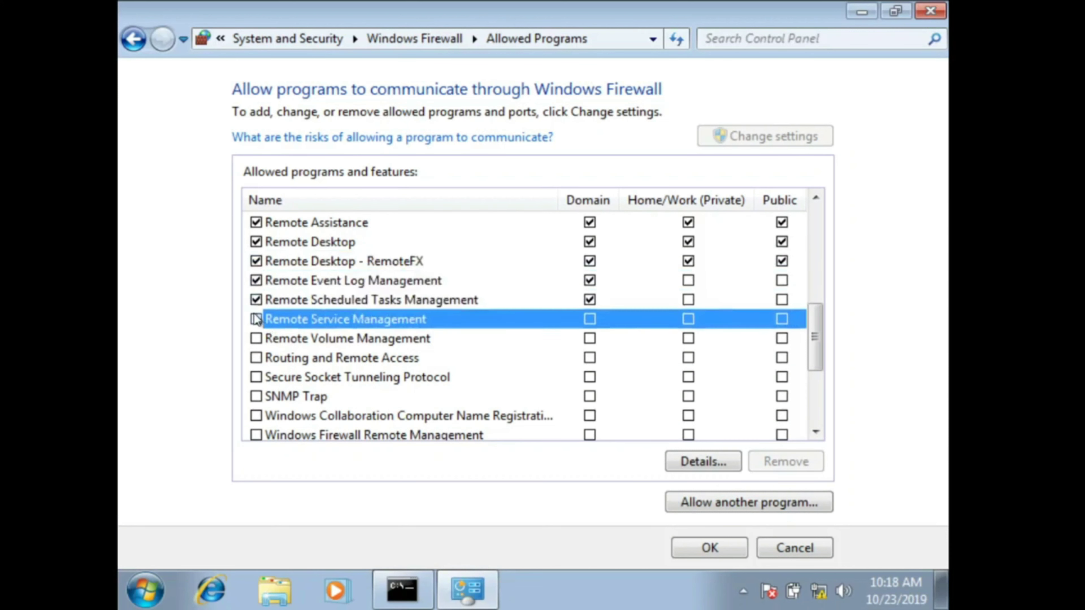
pyautogui.click(256, 338)
pyautogui.click(257, 358)
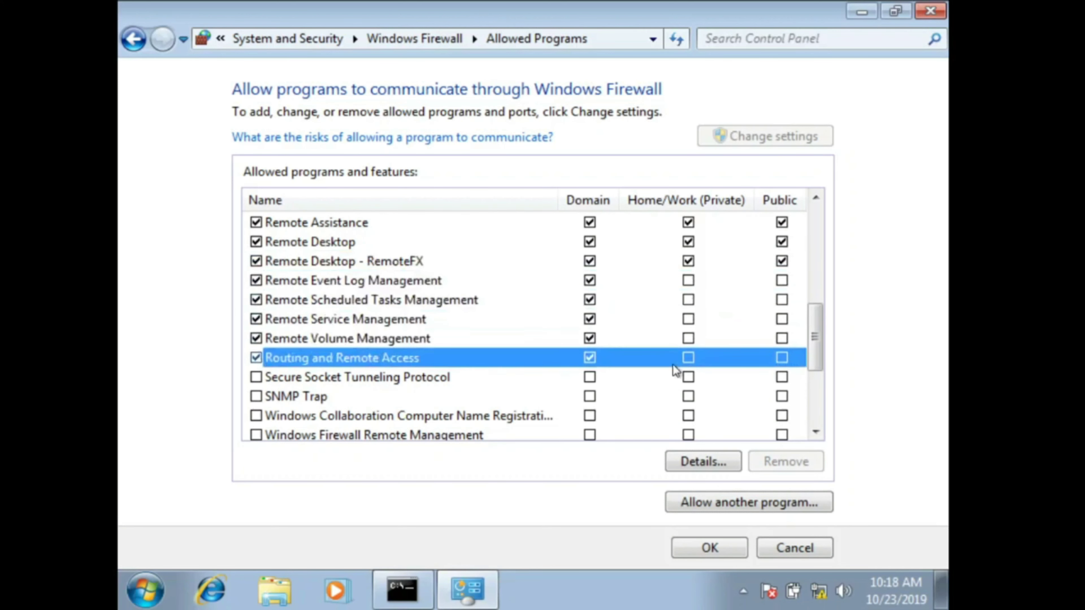
pyautogui.click(688, 358)
pyautogui.click(688, 338)
pyautogui.click(687, 320)
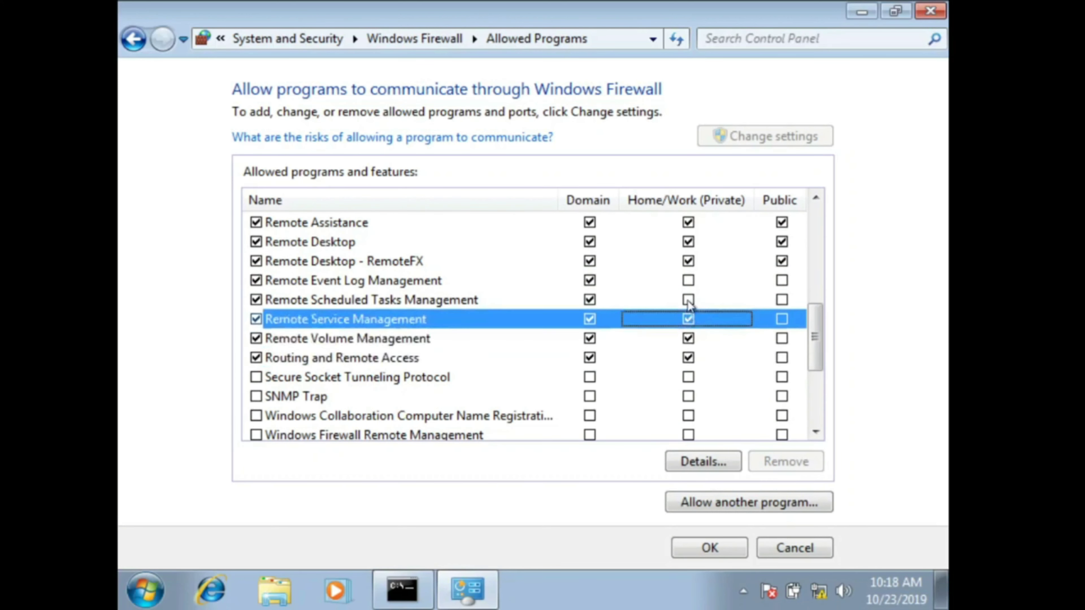
pyautogui.click(687, 300)
pyautogui.click(687, 280)
pyautogui.click(782, 280)
pyautogui.click(781, 300)
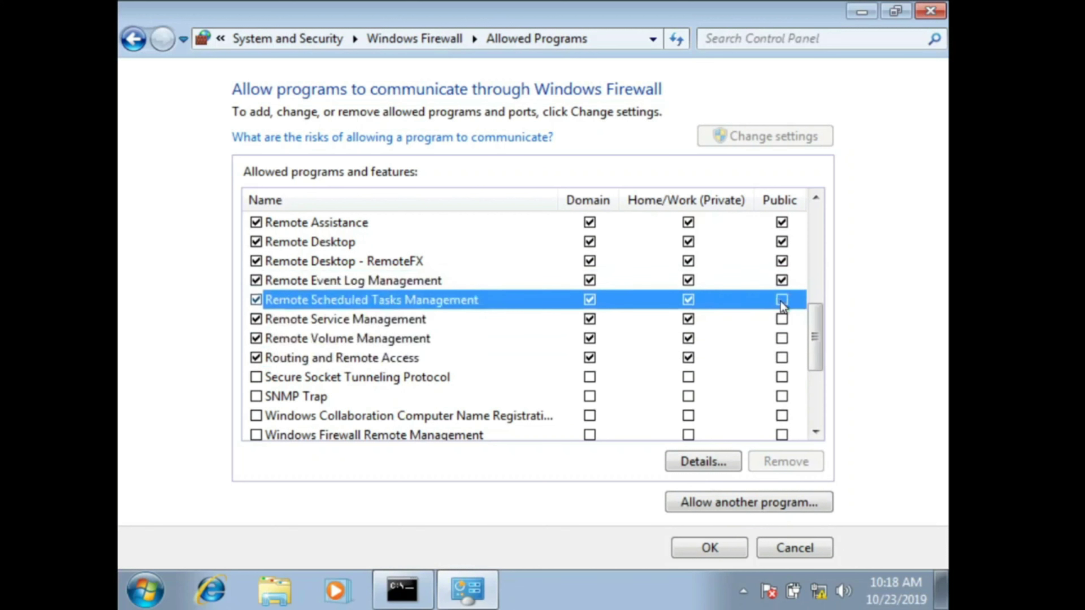
pyautogui.click(781, 319)
pyautogui.click(782, 339)
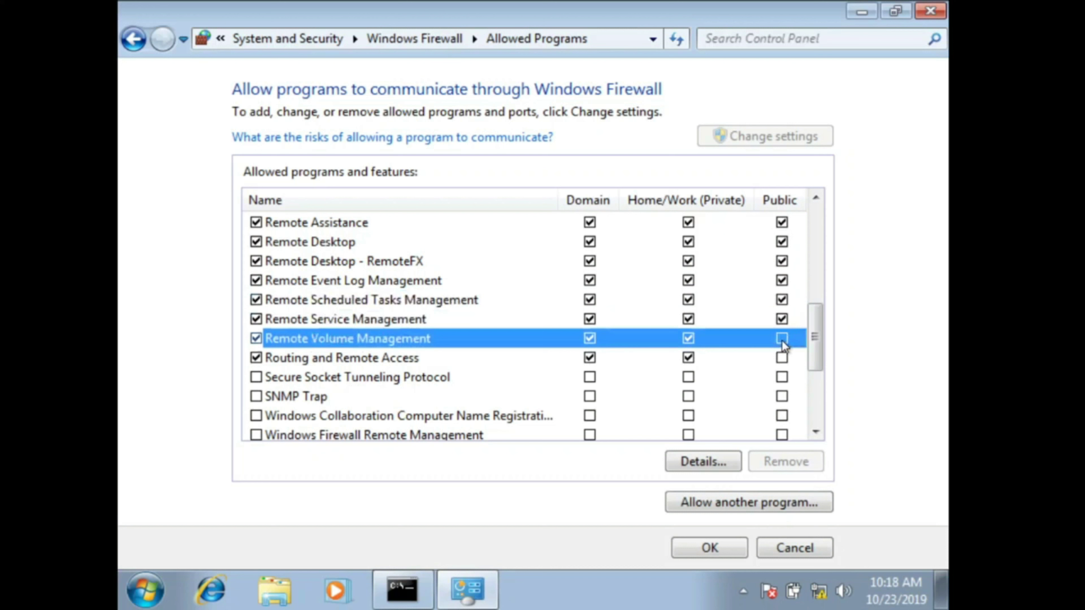
pyautogui.click(781, 359)
# Step: Allow Windows Firewall Remote Management and Windows Remote Management on all networks, then save and close
pyautogui.moveTo(814, 360); pyautogui.dragTo(801, 410)
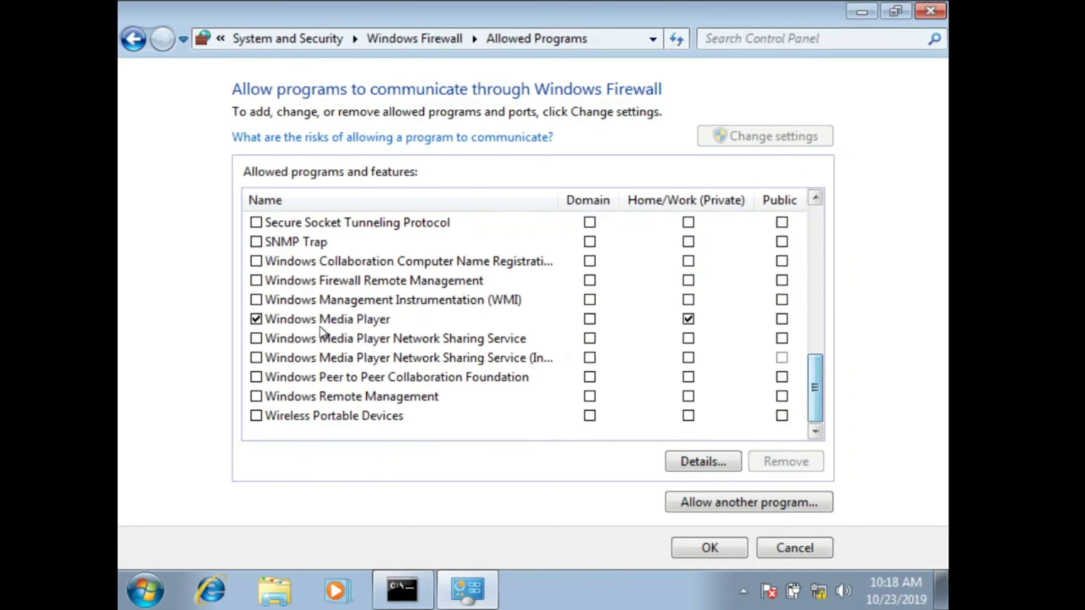
pyautogui.click(256, 281)
pyautogui.click(688, 281)
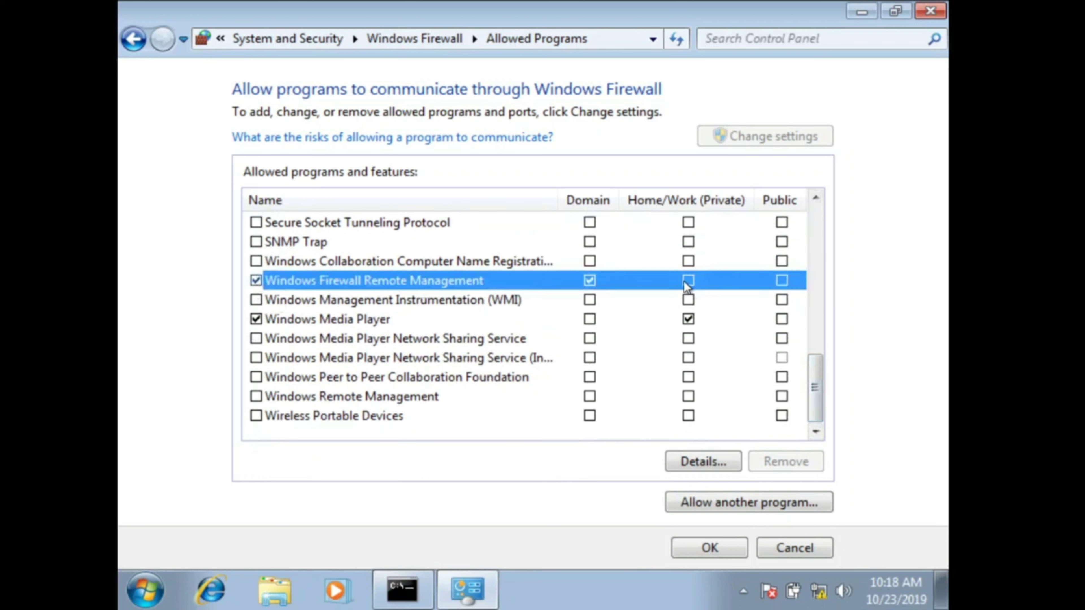
pyautogui.click(781, 280)
pyautogui.click(256, 397)
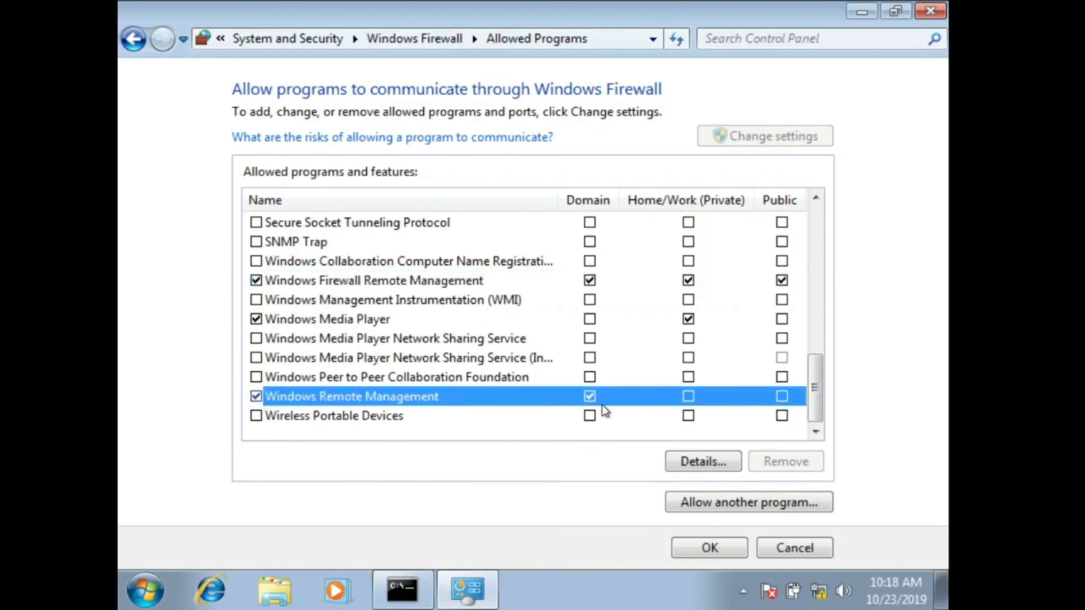
pyautogui.click(688, 397)
pyautogui.click(781, 396)
pyautogui.scroll(5, 427, 327)
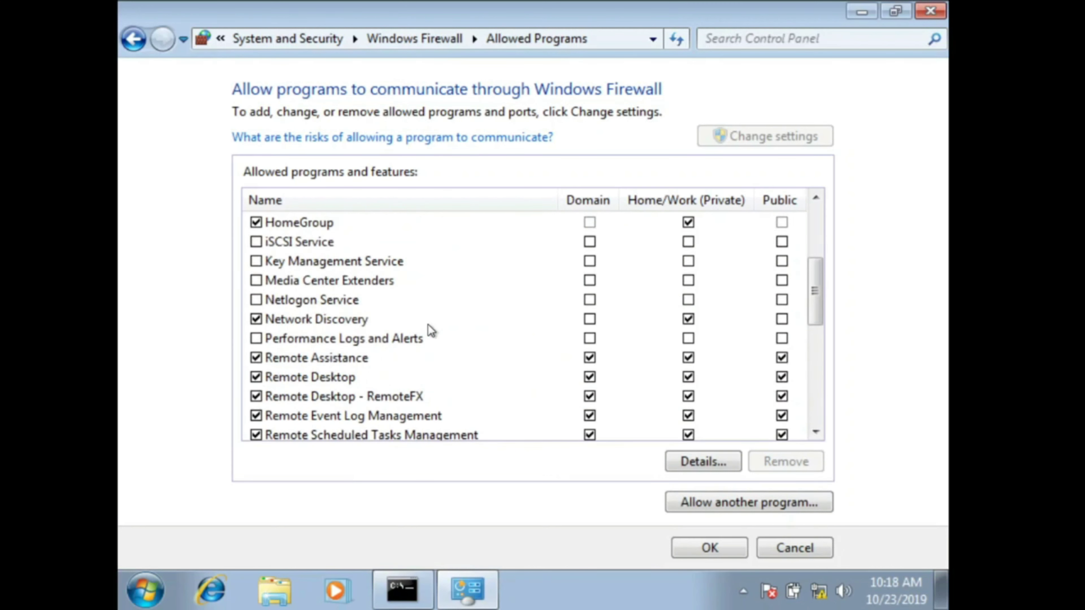
pyautogui.scroll(3, 428, 327)
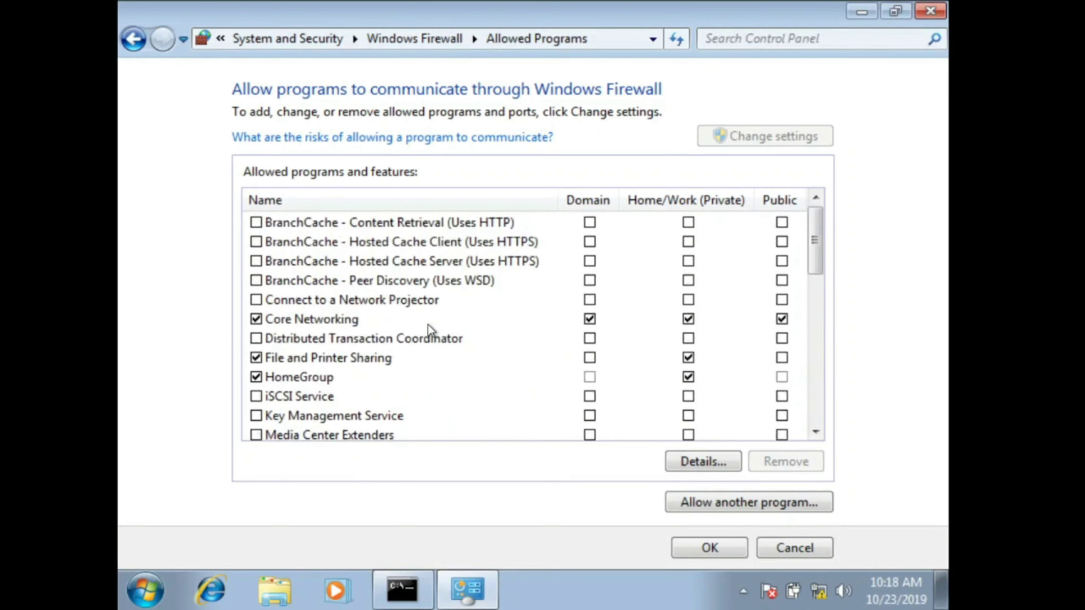
pyautogui.click(695, 548)
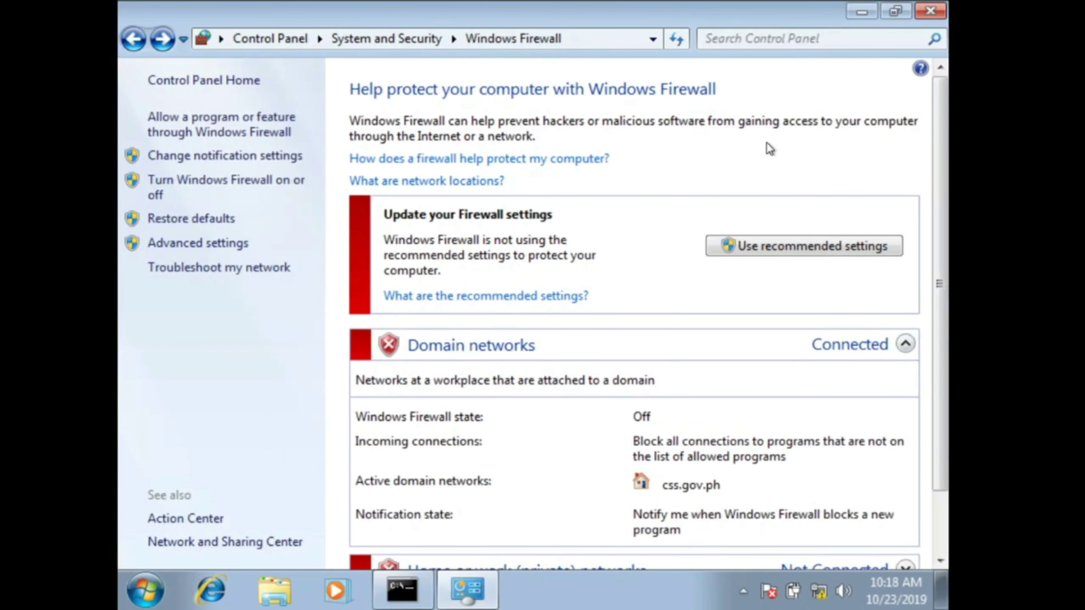
pyautogui.click(929, 11)
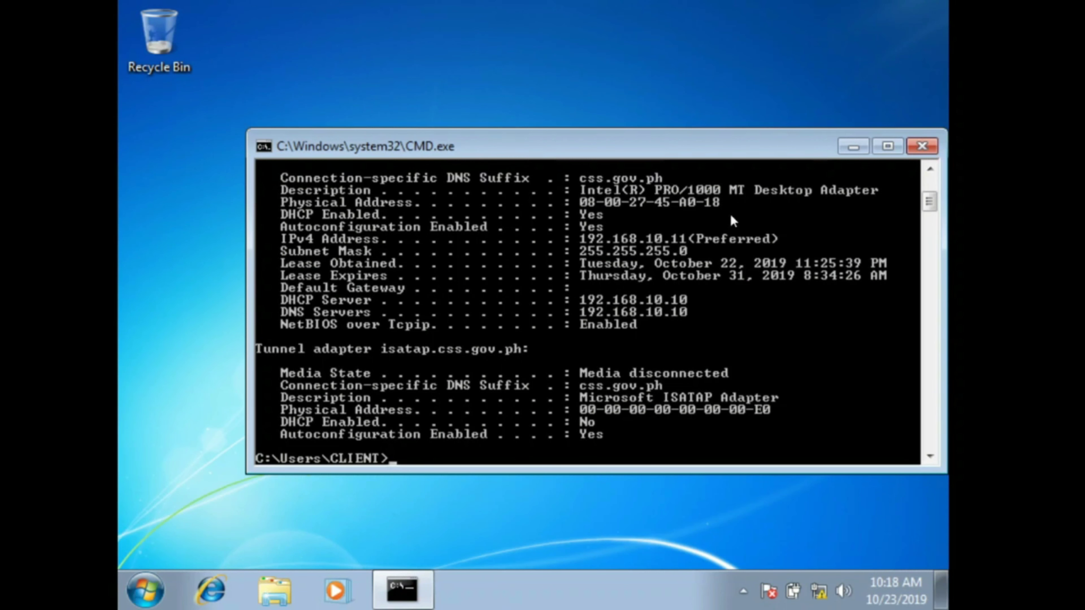
# Step: Launch Windows Firewall with Advanced Security and review the Domain Profile's protected connections
pyautogui.click(137, 595)
pyautogui.write('fi')
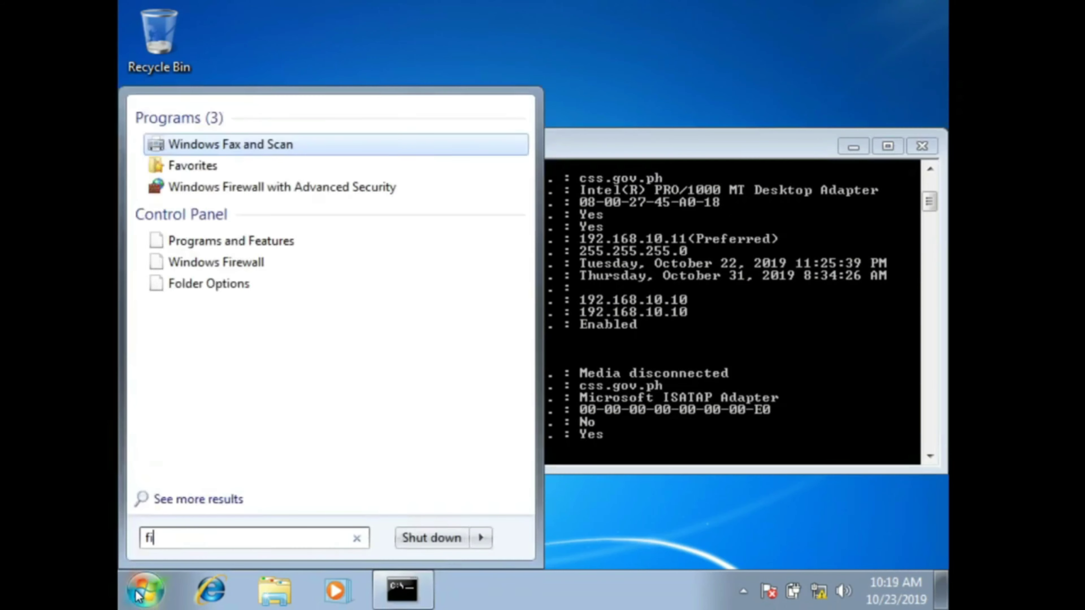
pyautogui.write('rewall')
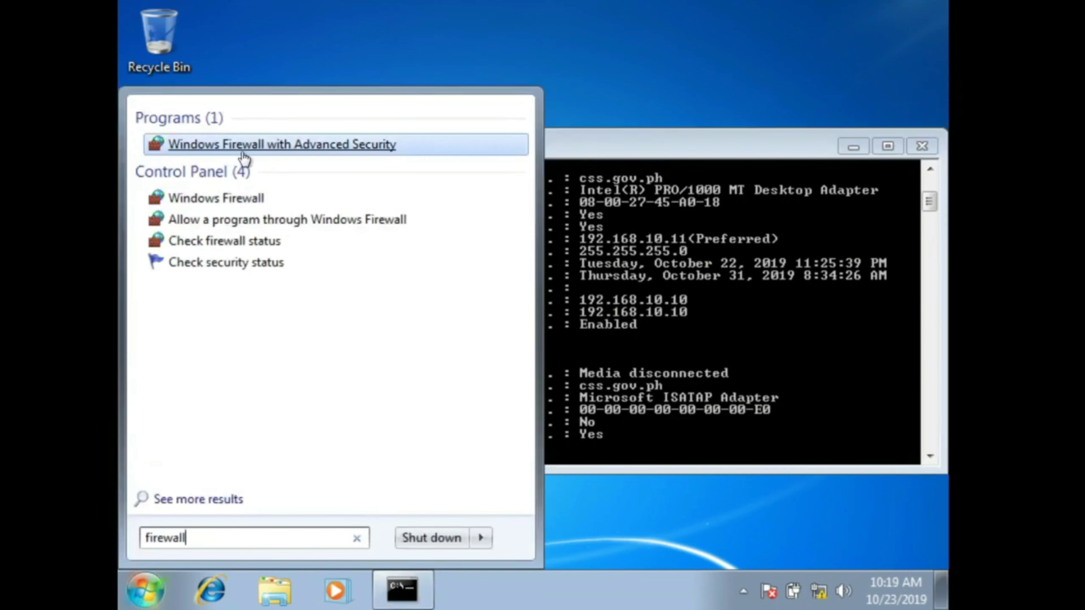
pyautogui.click(367, 144)
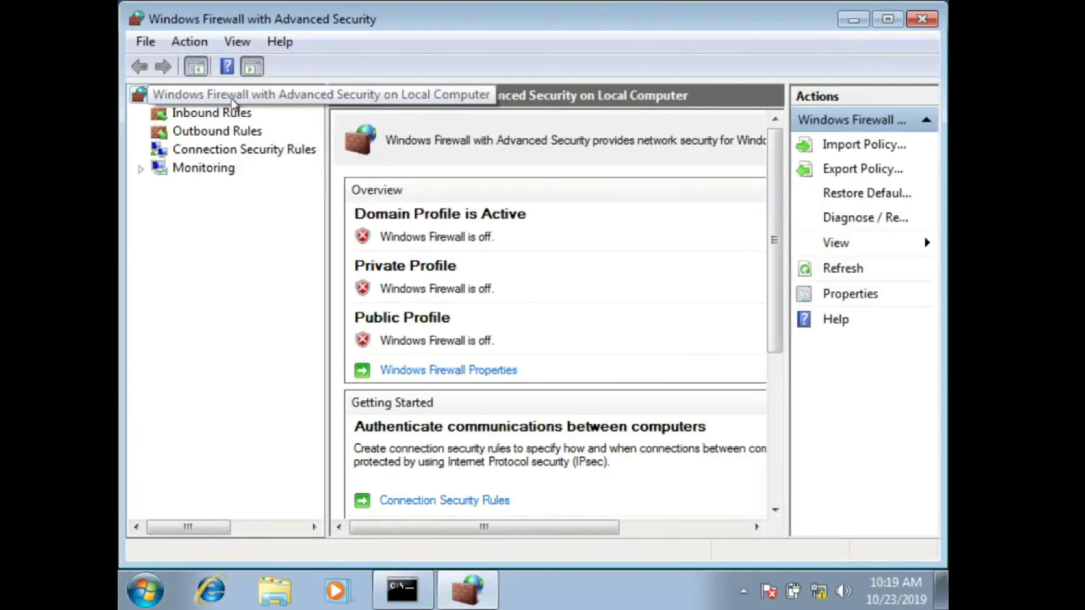
pyautogui.click(468, 378)
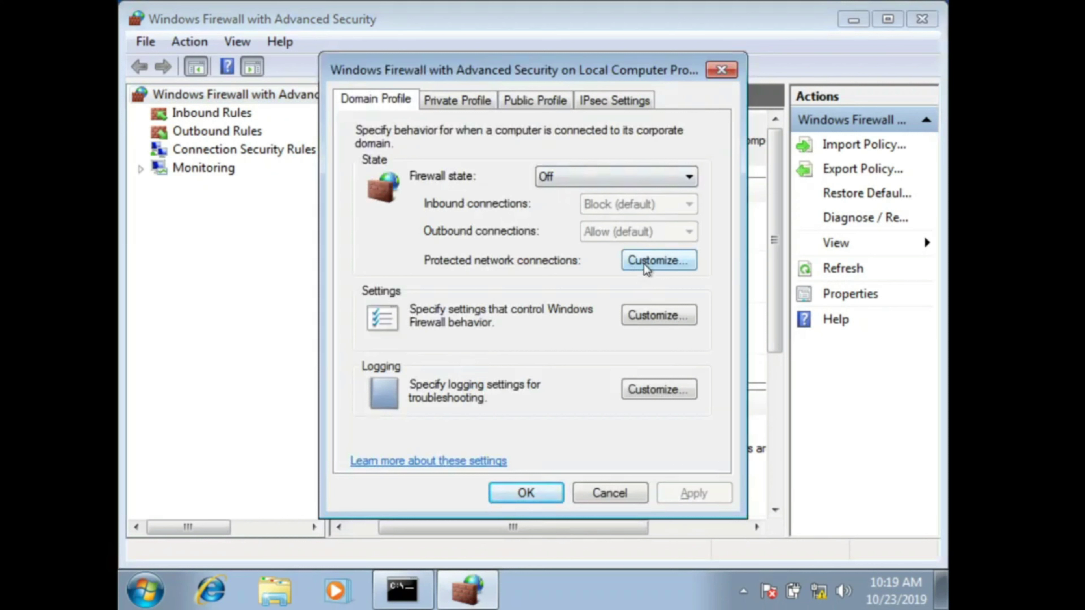
pyautogui.click(646, 267)
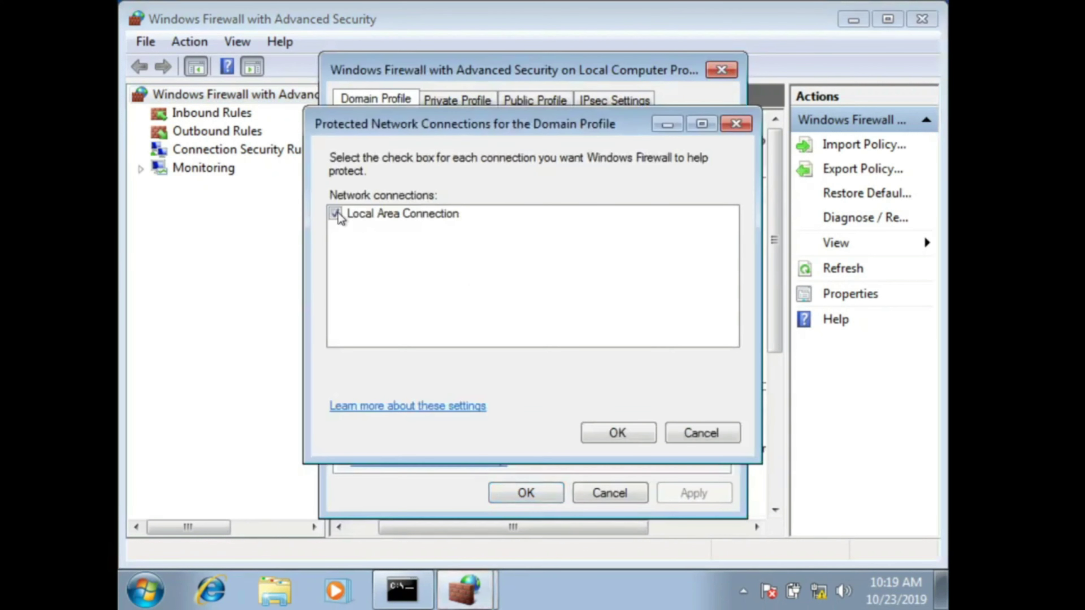
pyautogui.click(612, 432)
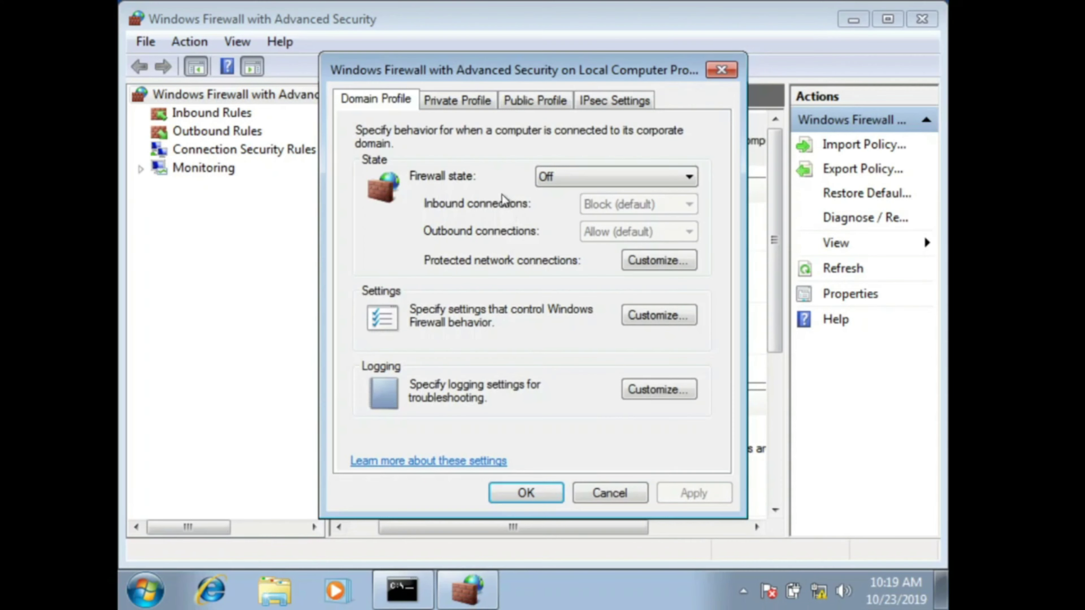
# Step: Unprotect Local Area Connection in the Private and Public profiles, apply, and close the console
pyautogui.click(467, 101)
pyautogui.click(643, 263)
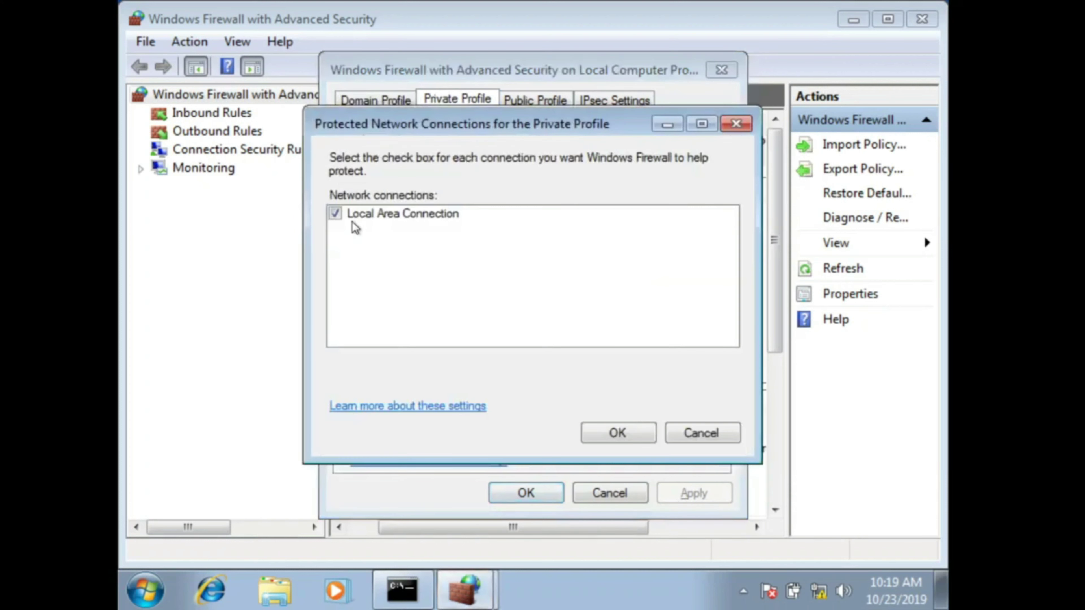
pyautogui.click(335, 213)
pyautogui.click(615, 432)
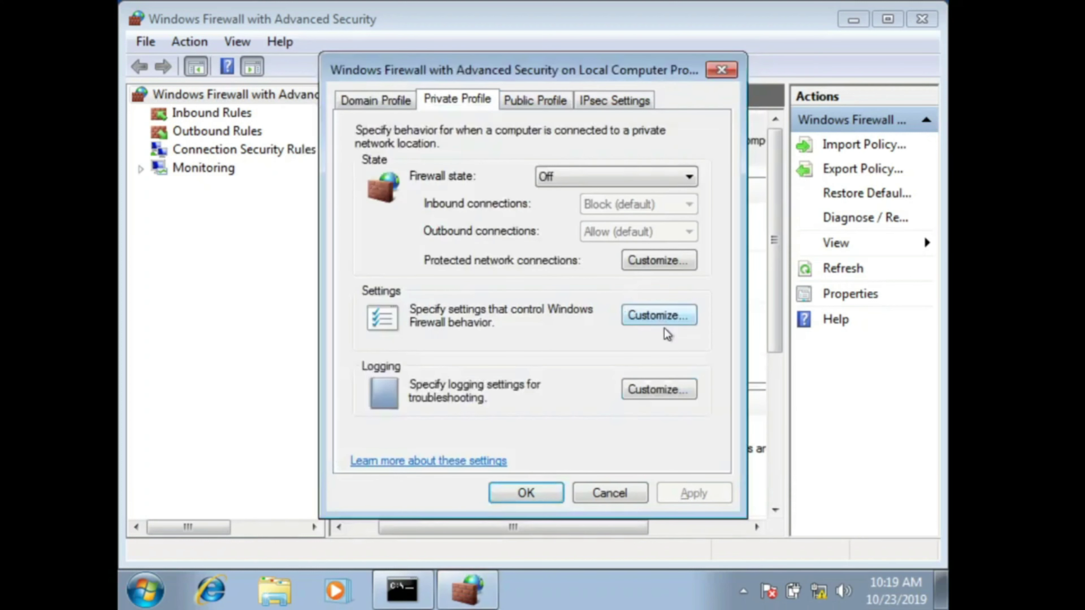
pyautogui.click(539, 109)
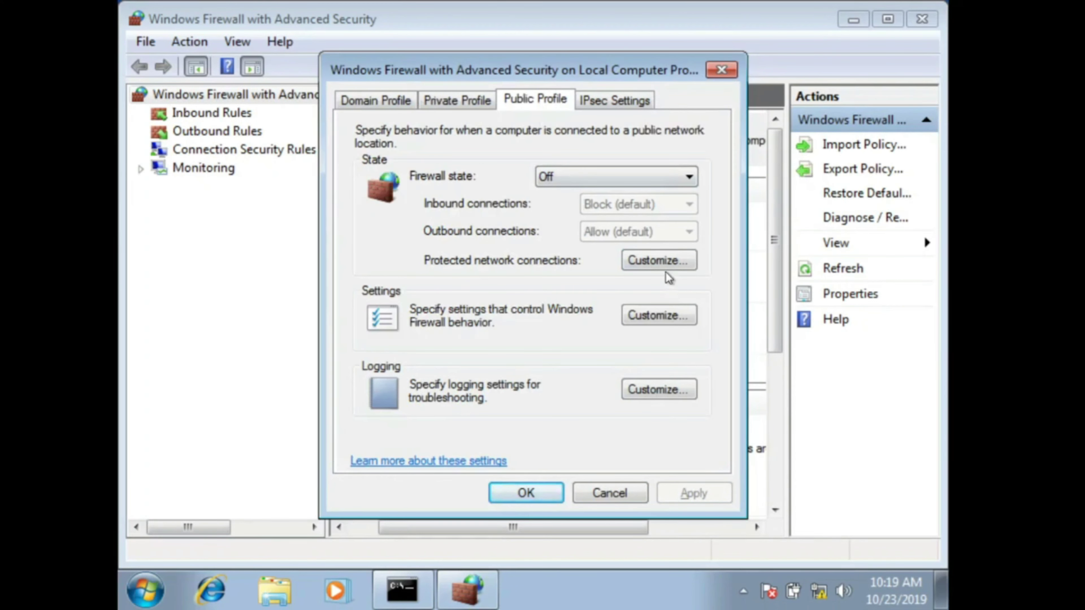
pyautogui.click(664, 262)
pyautogui.click(355, 216)
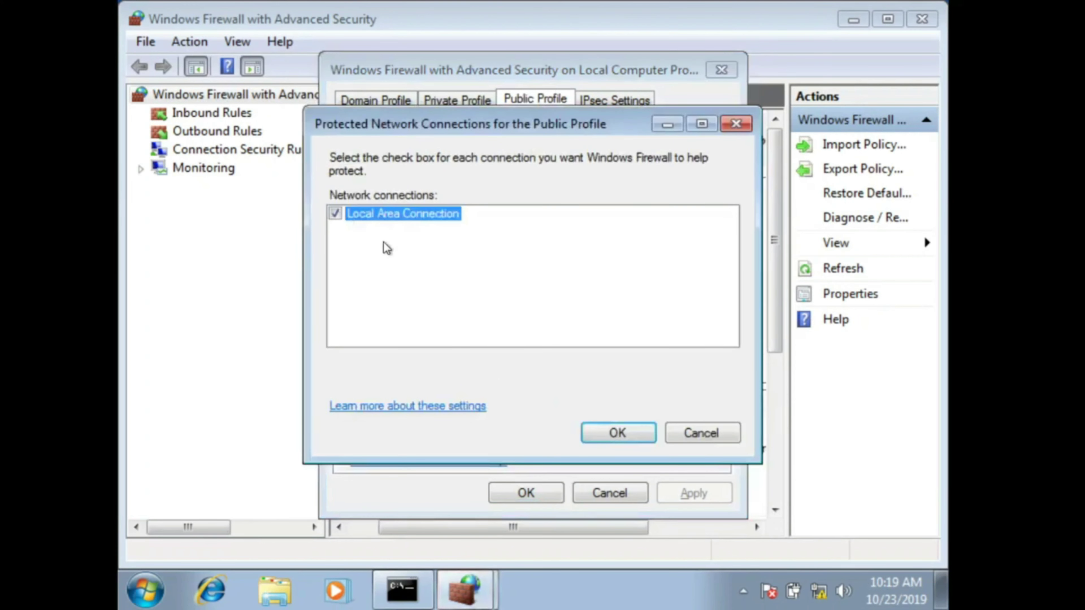
pyautogui.click(335, 213)
pyautogui.click(617, 433)
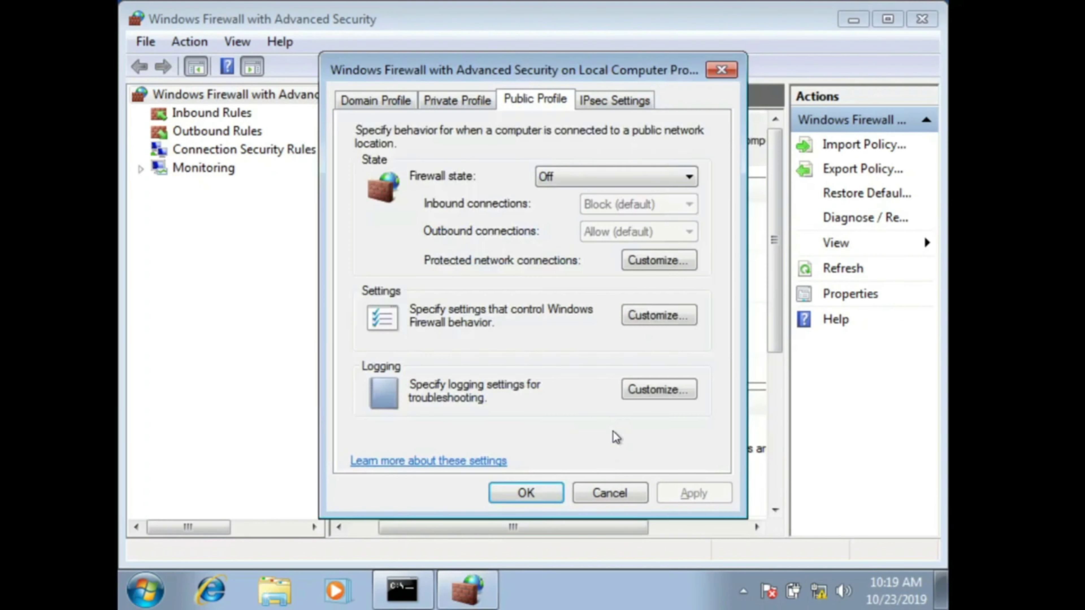
pyautogui.click(553, 495)
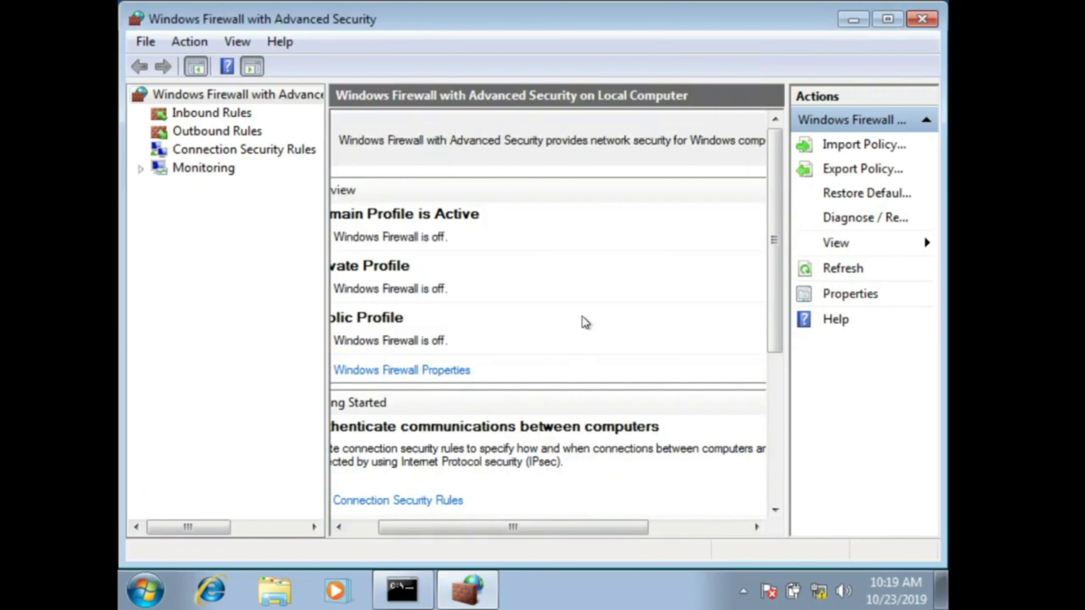
pyautogui.click(921, 19)
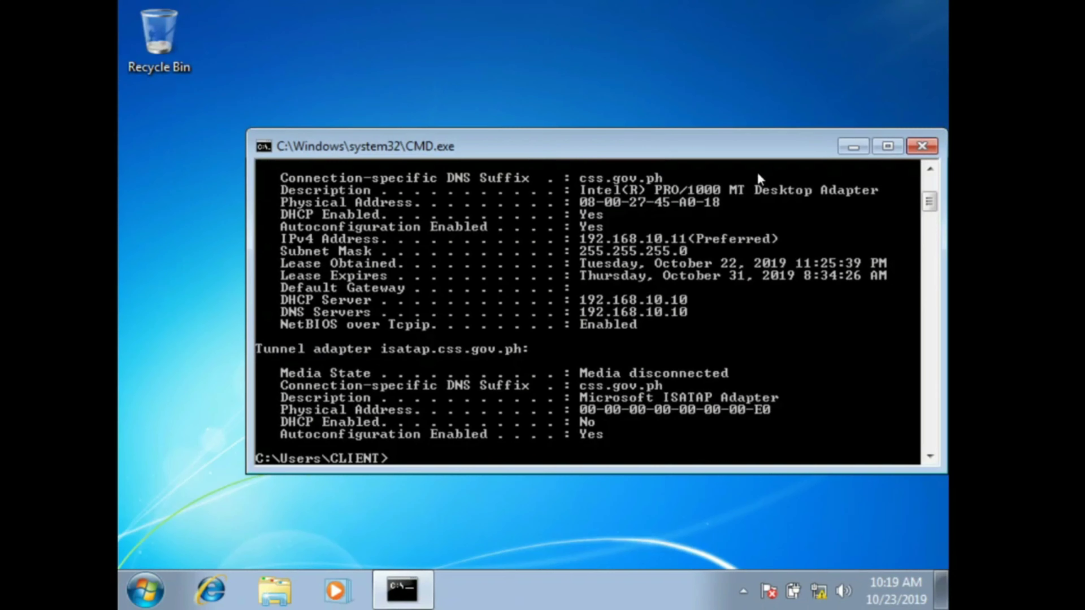
pyautogui.scroll(-1, 643, 422)
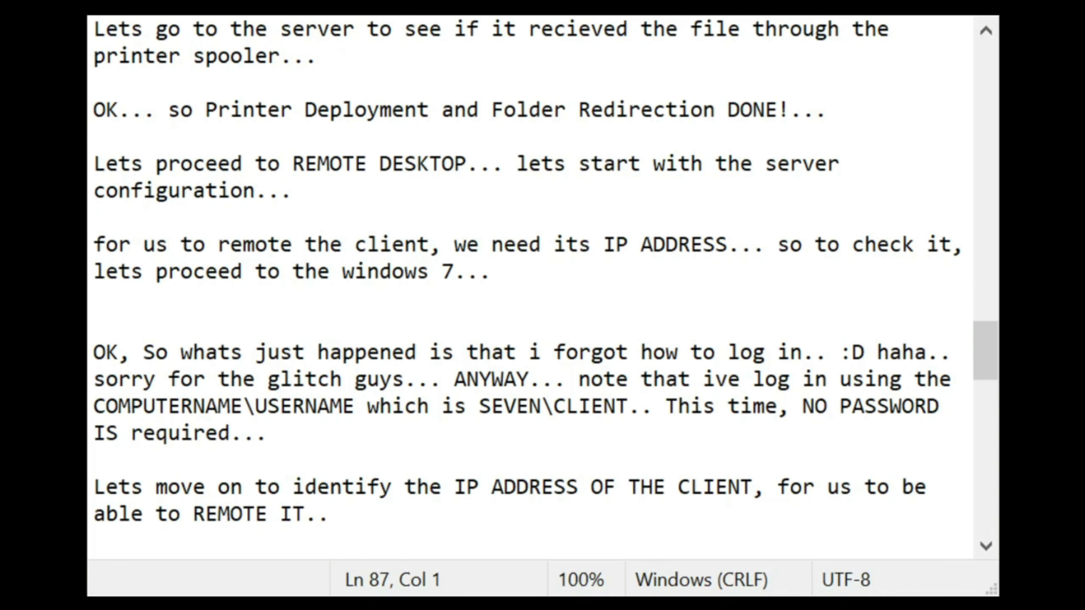
# Step: Add notes that the client's REMOTE SETTINGS are configured and it will be remoted from WINDOWS SERVER 2008
pyautogui.click(378, 520)
pyautogui.press('Return')
pyautogui.press('Return')
pyautogui.write('So ')
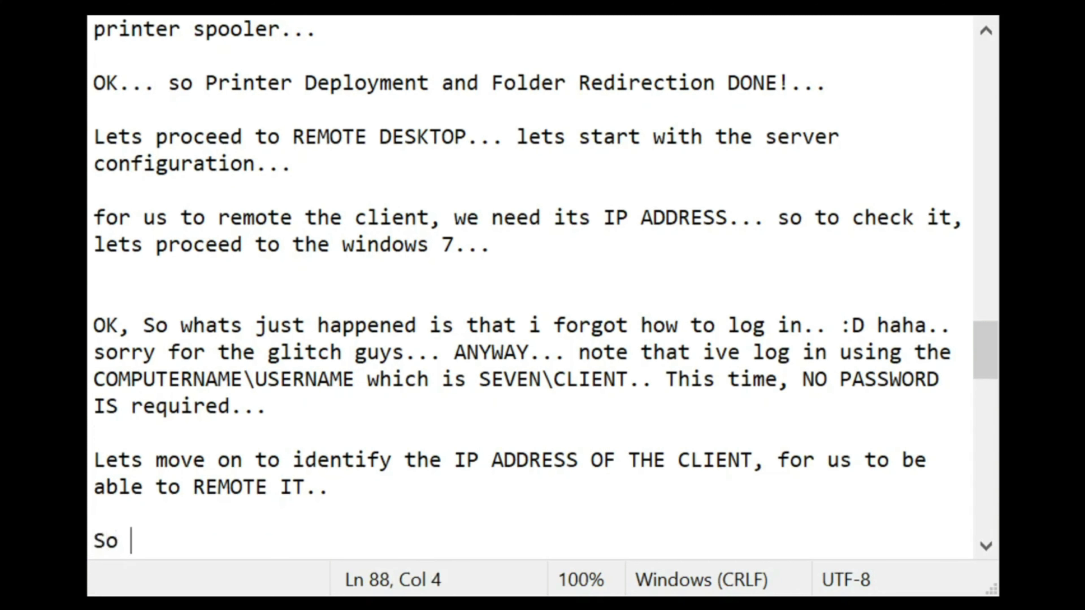
pyautogui.write('ive just con')
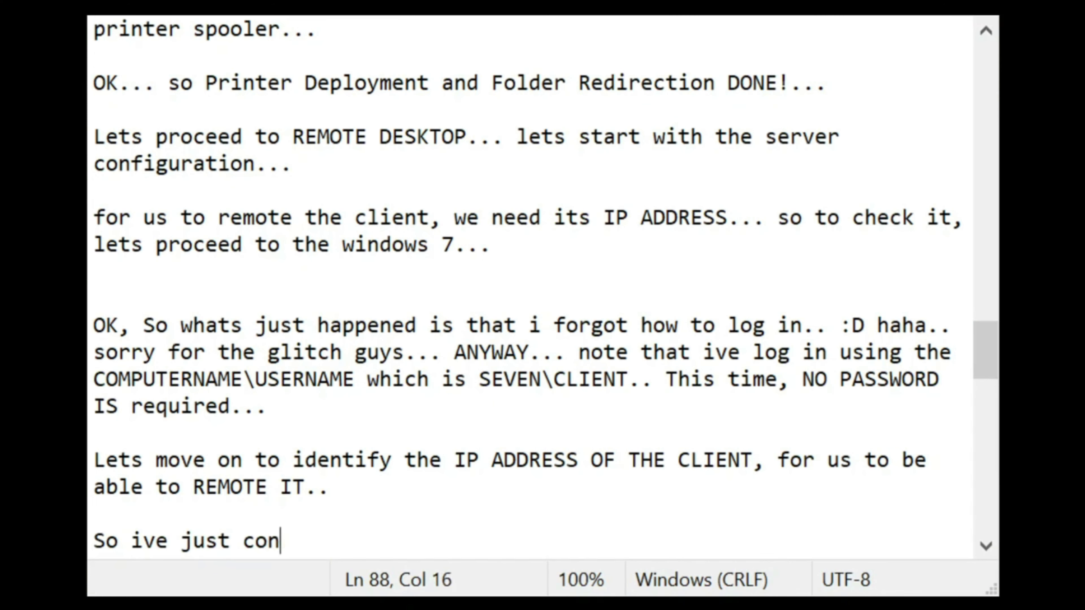
pyautogui.write('figured the R')
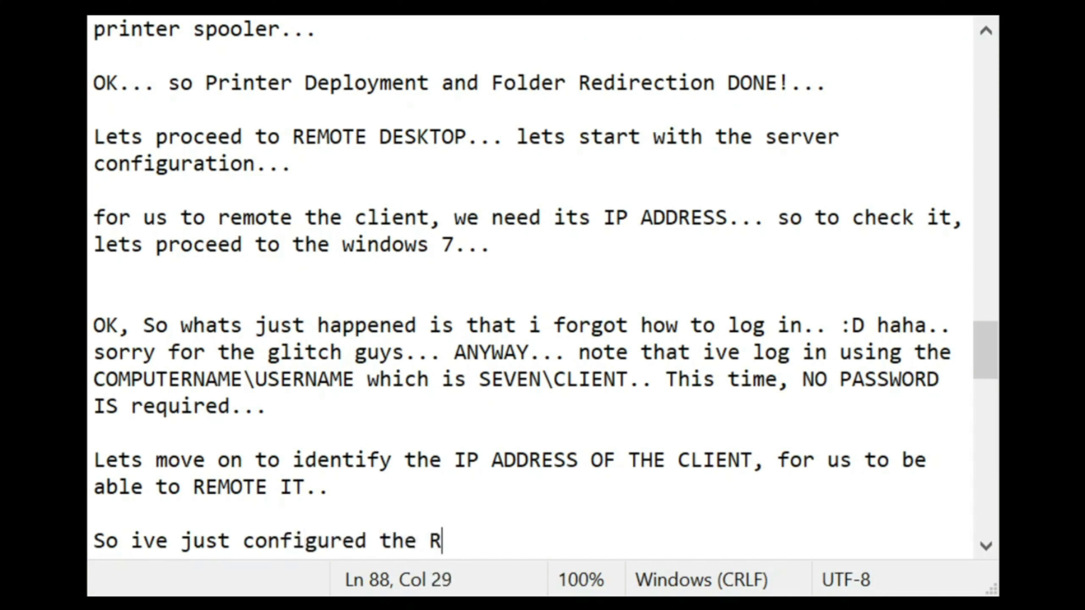
pyautogui.write('EMOTE SETTINGS O')
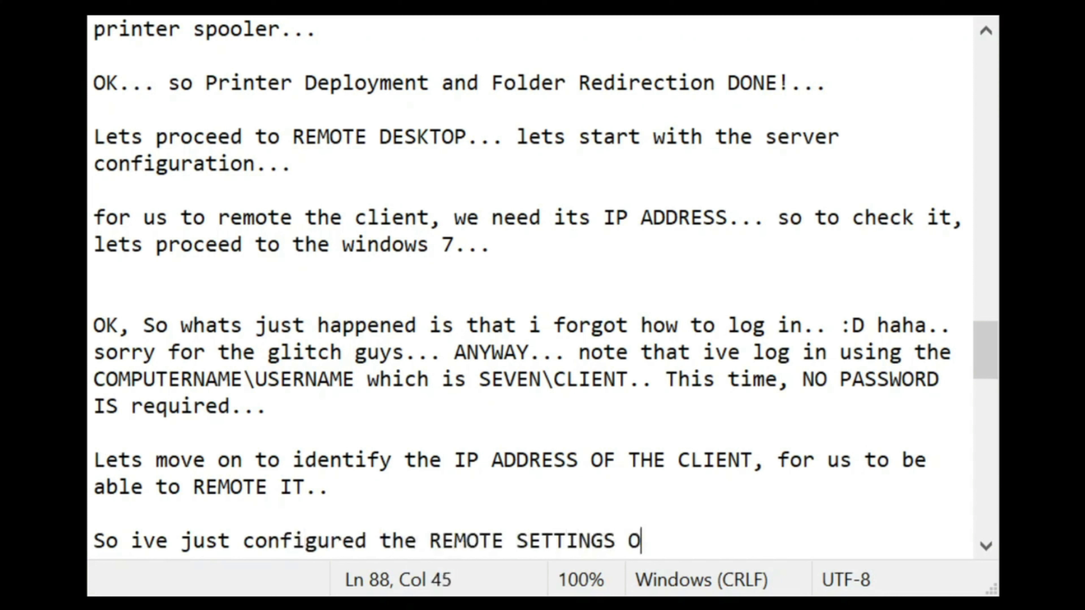
pyautogui.write('F THE CLIENT...')
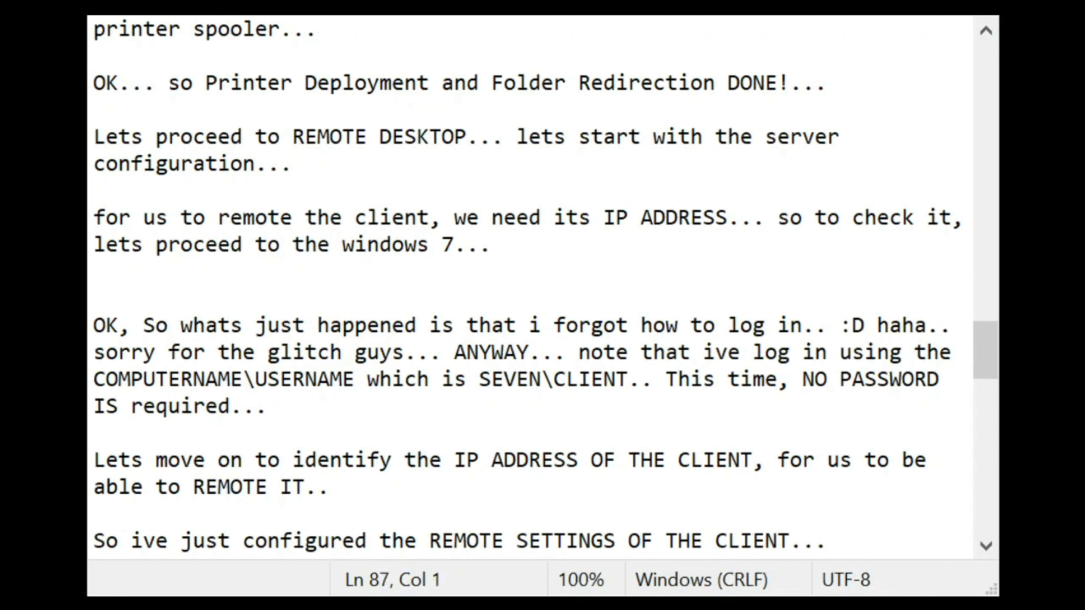
pyautogui.click(855, 532)
pyautogui.write('wE')
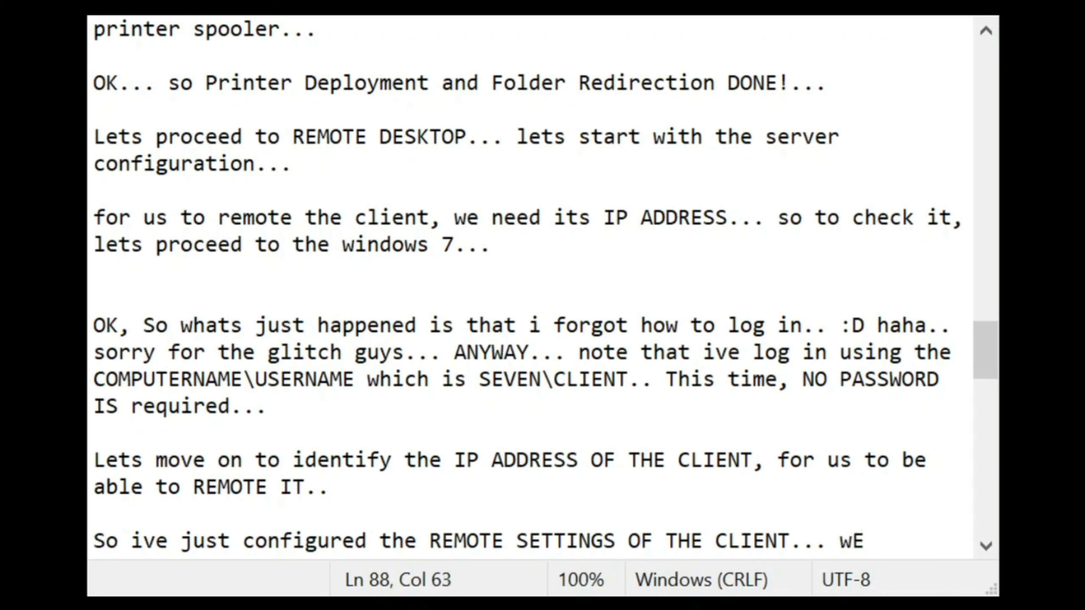
pyautogui.write(' are going to ')
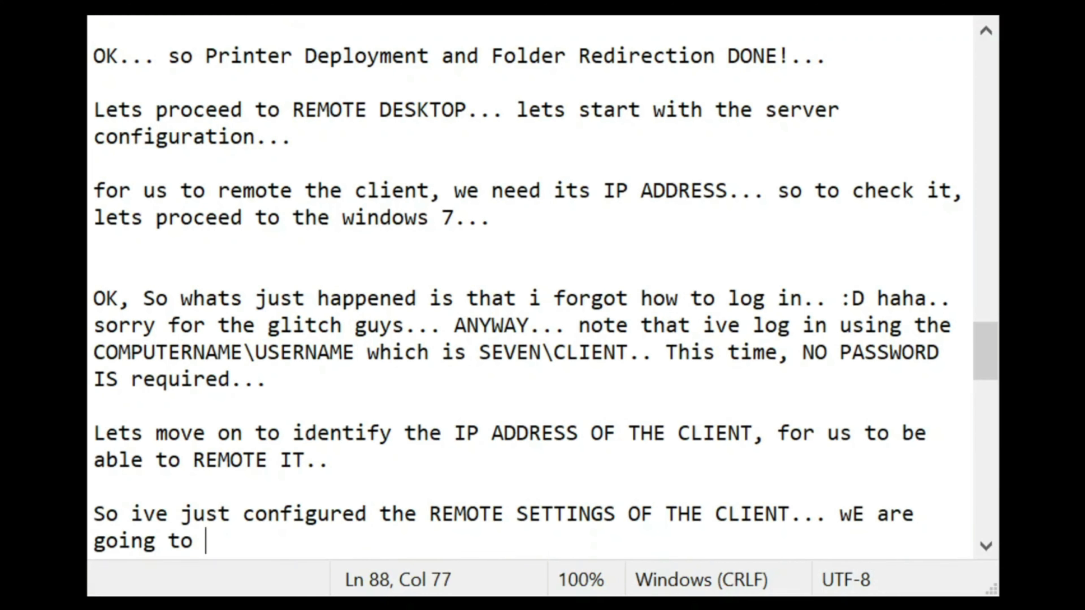
pyautogui.write('REMOTE ')
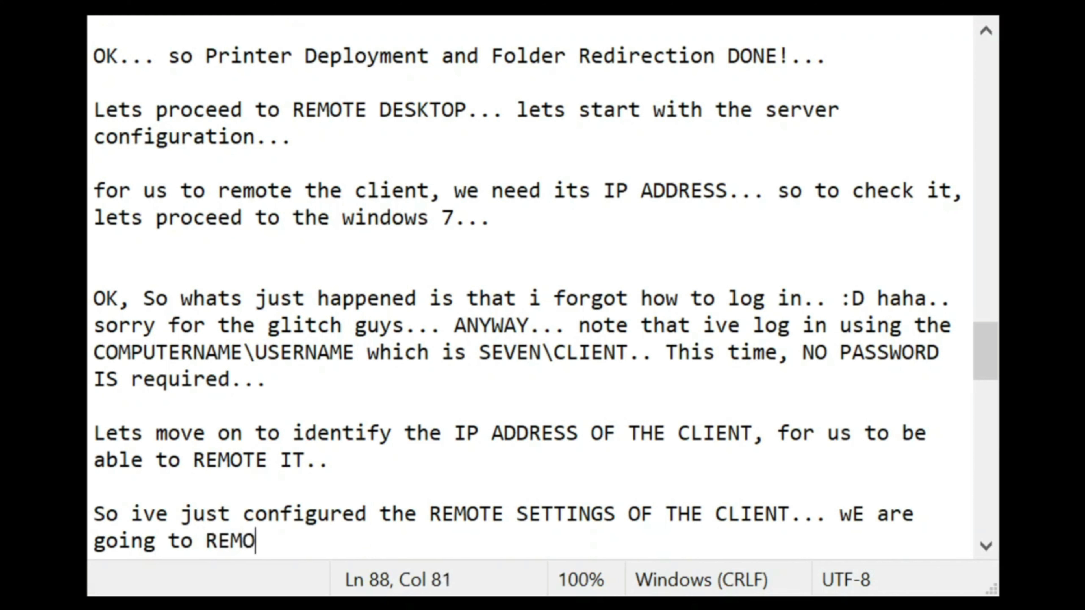
pyautogui.write('the ')
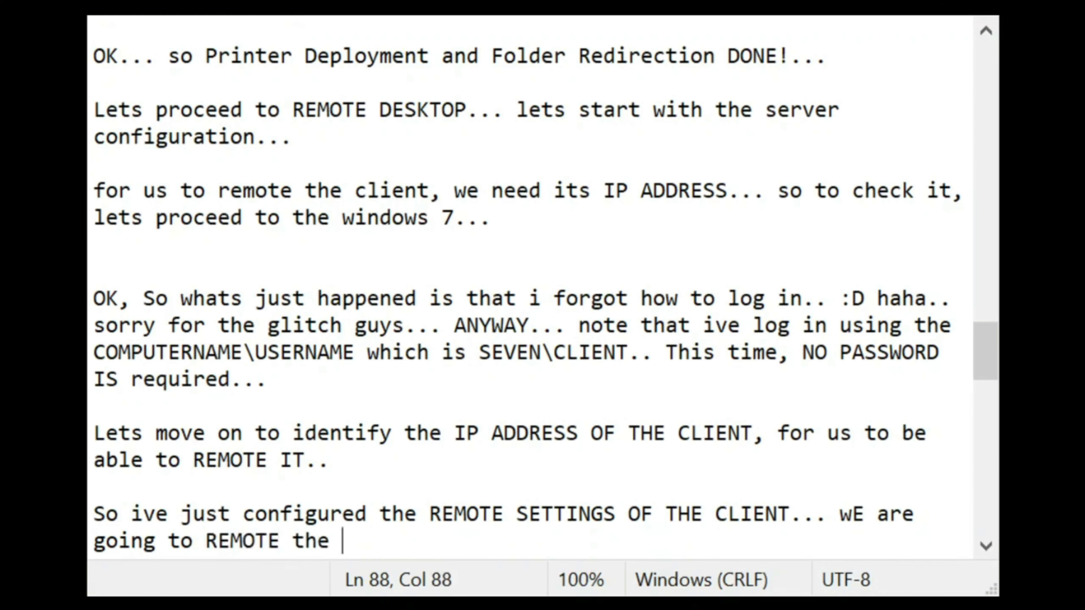
pyautogui.write('CLIENT ')
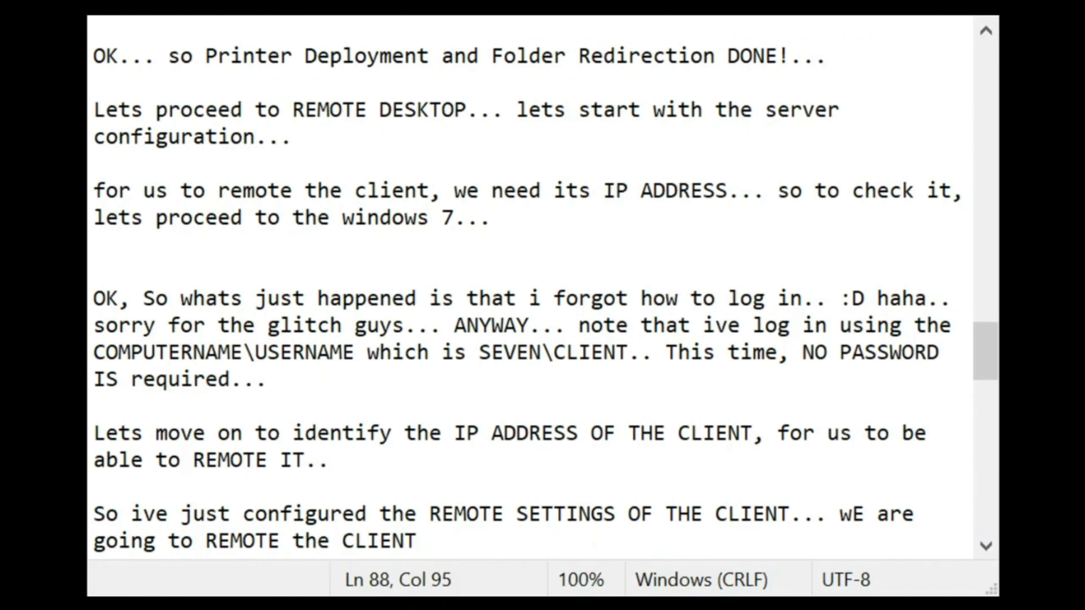
pyautogui.write('using the WI')
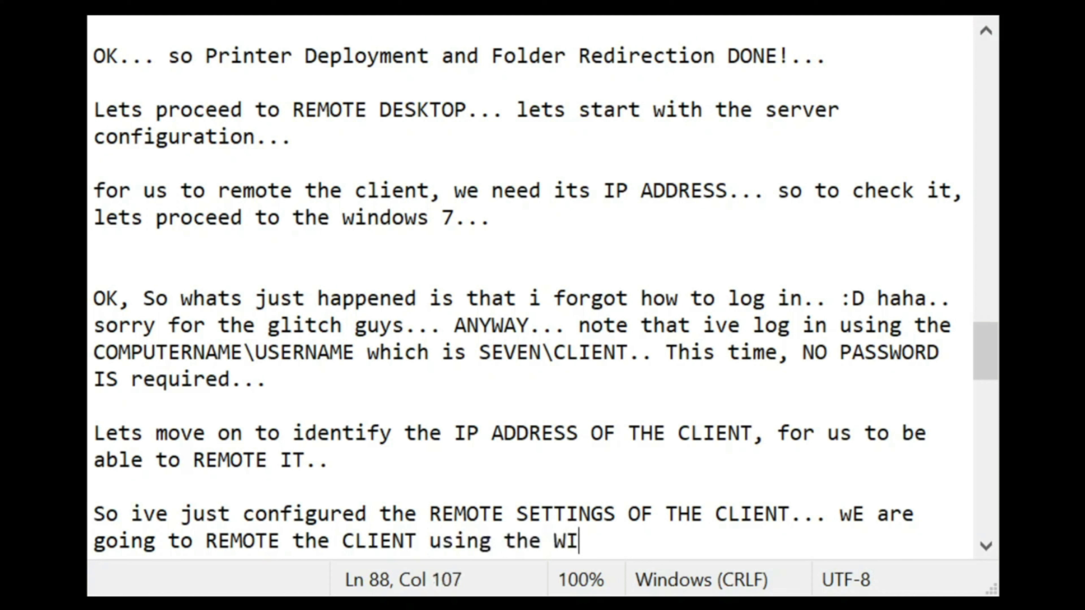
pyautogui.write('NDOWS SERVER')
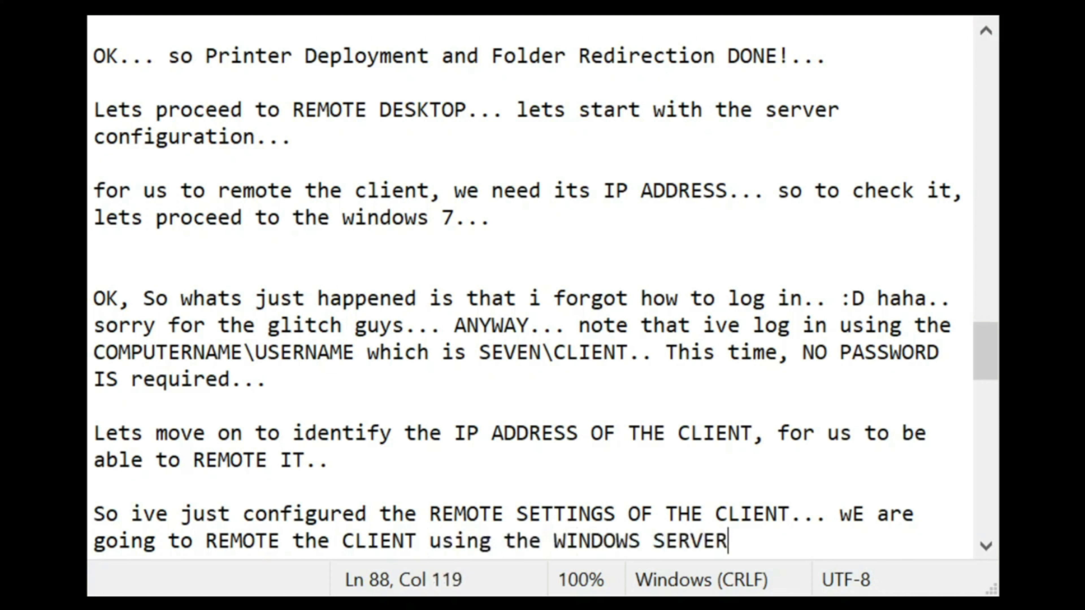
pyautogui.write(' 2008')
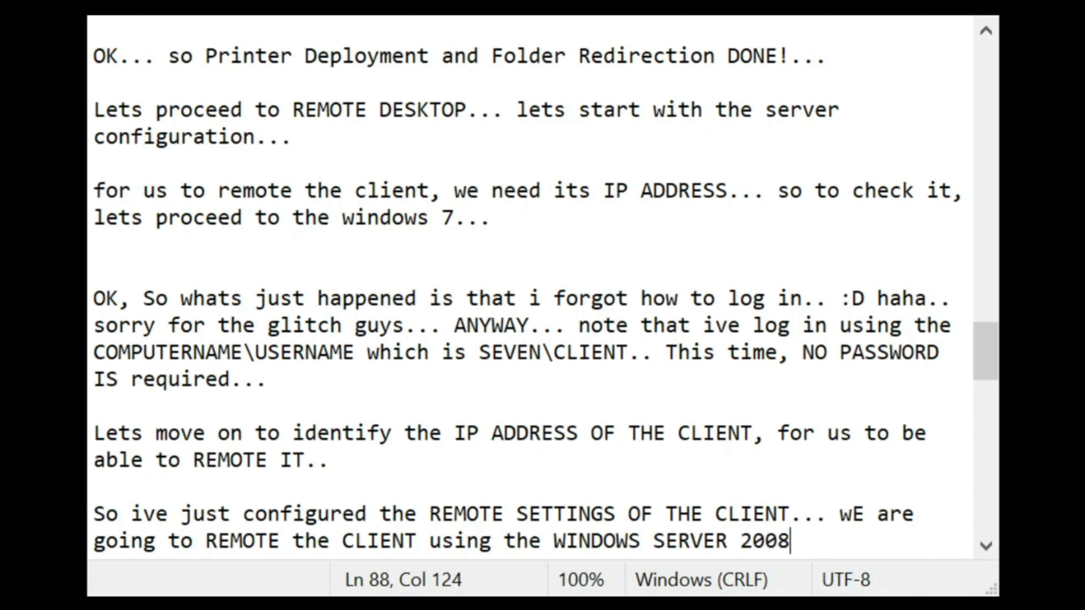
pyautogui.write(' TO WINDOWS 7')
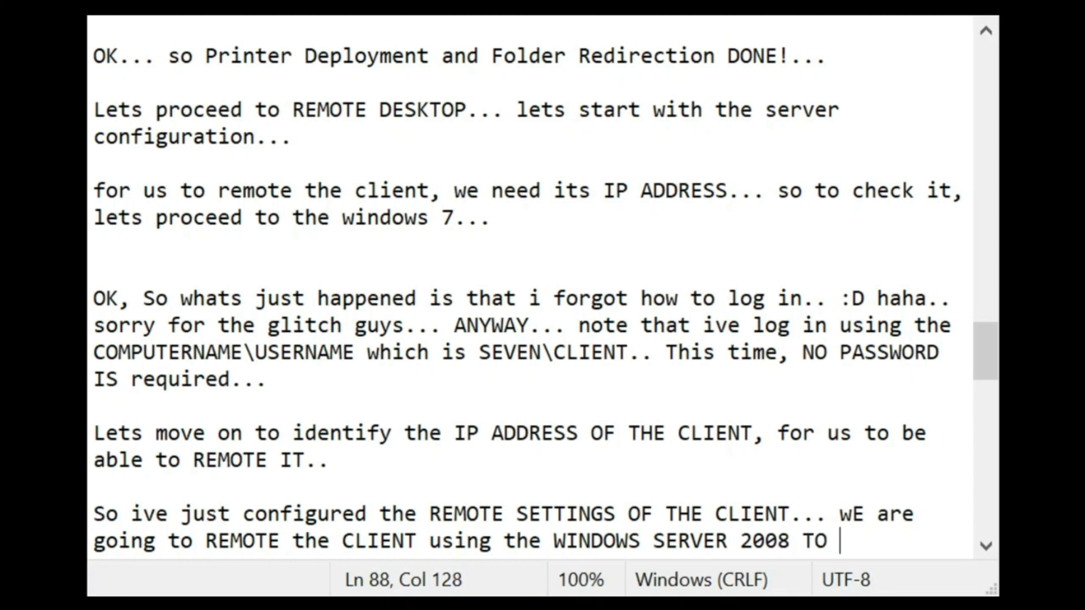
pyautogui.write('...')
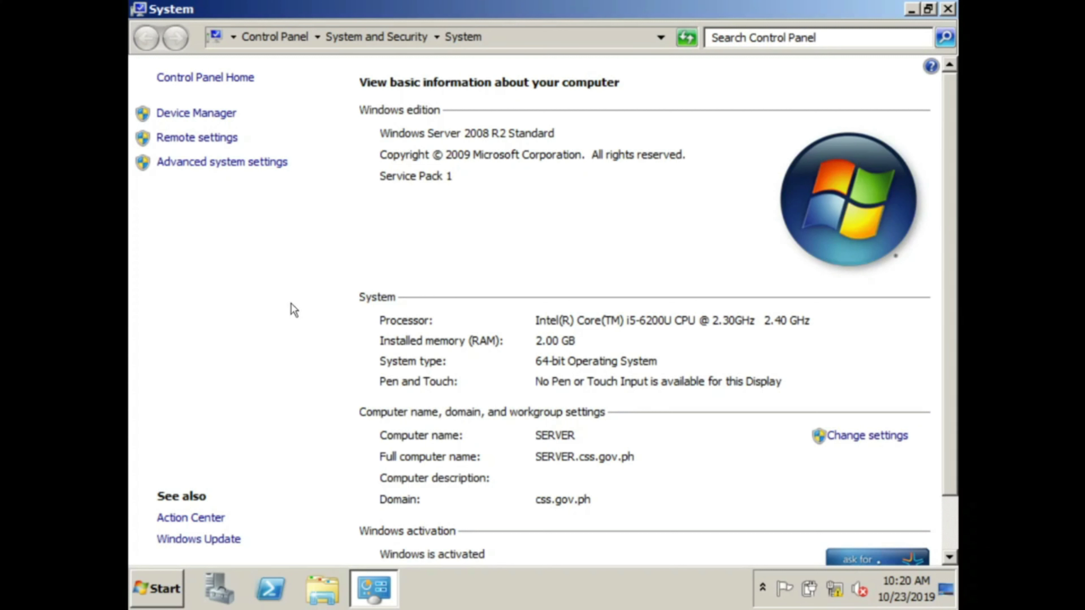
# Step: Close the server's System window and launch Remote Desktop Connection by searching 'remote'
pyautogui.click(946, 10)
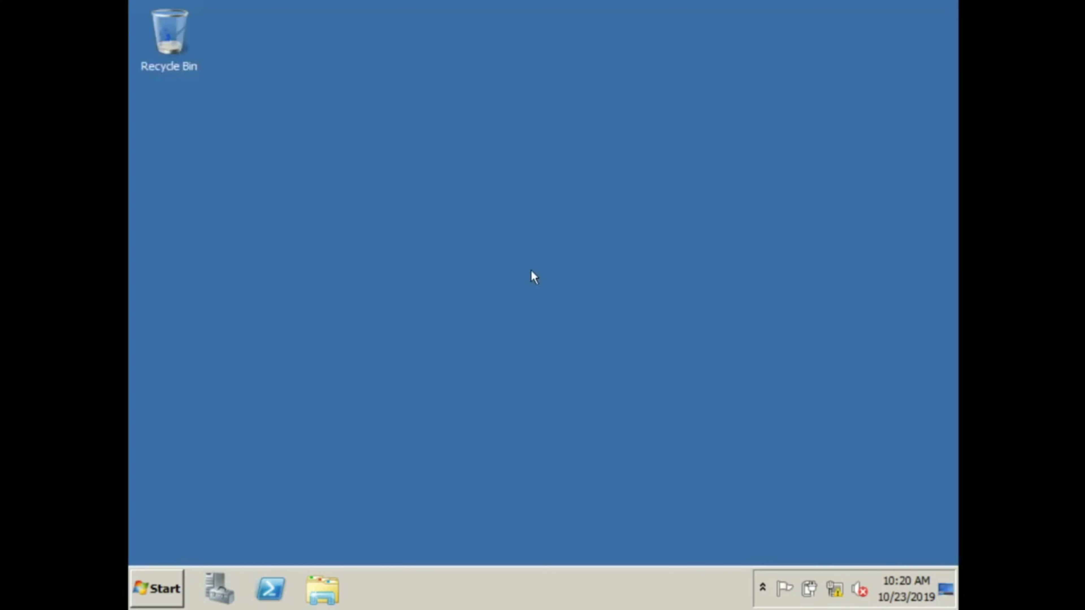
pyautogui.click(171, 581)
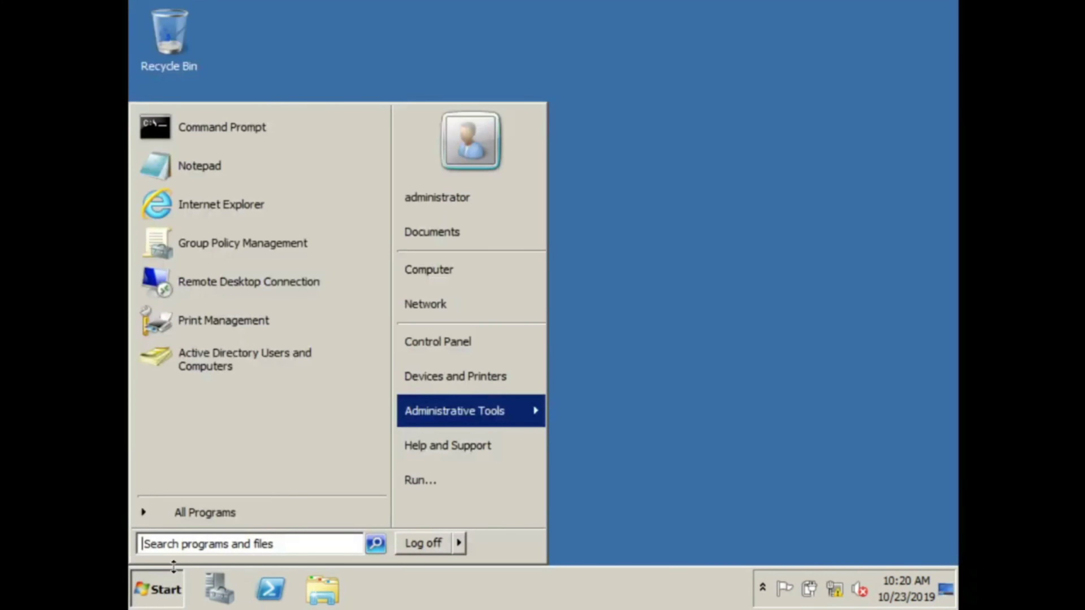
pyautogui.click(214, 545)
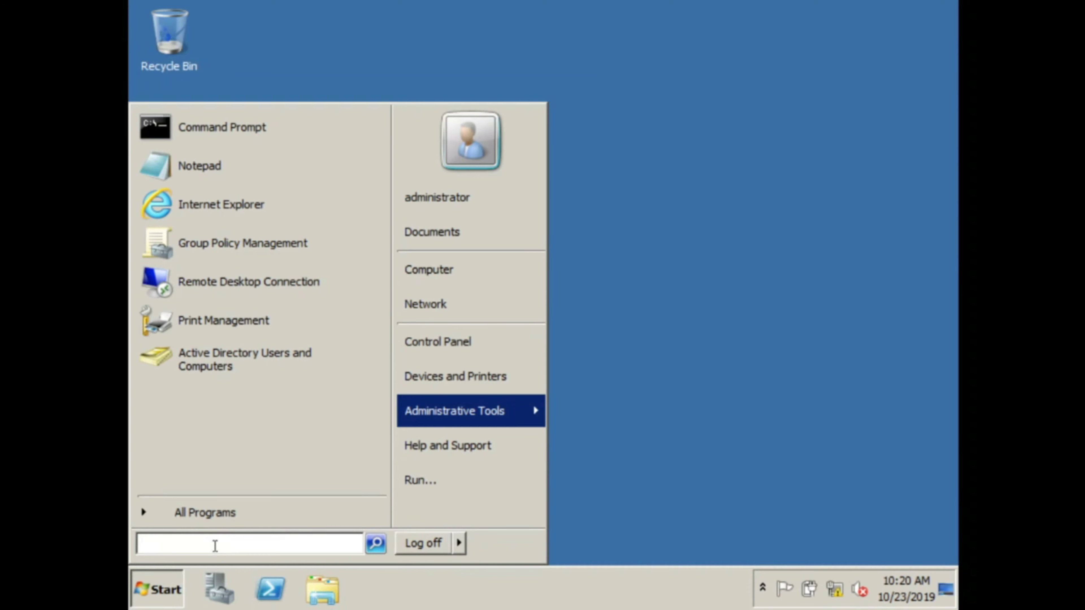
pyautogui.write('remote')
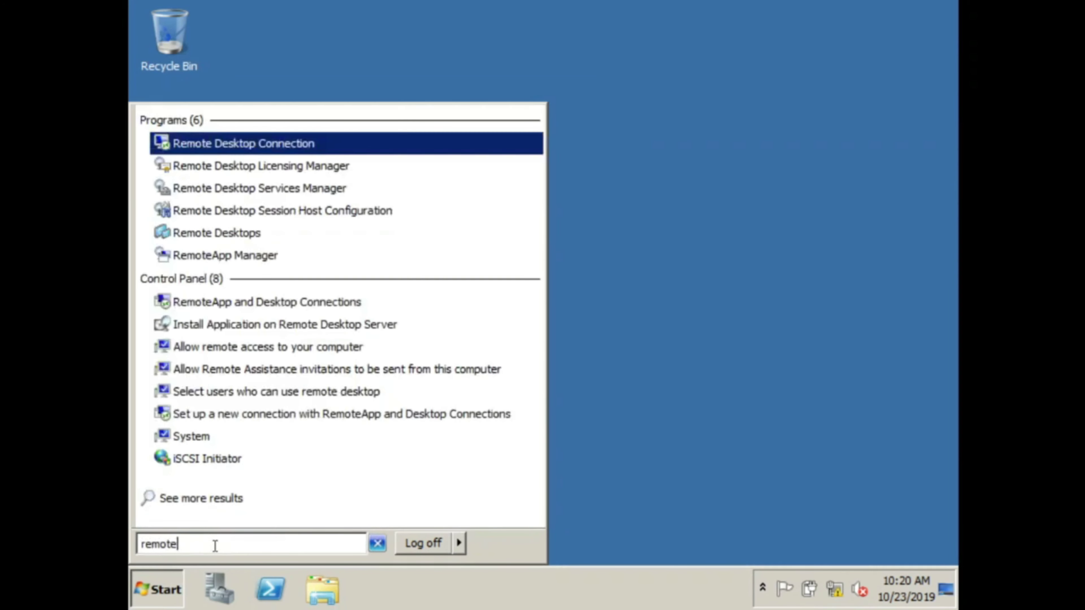
pyautogui.click(264, 145)
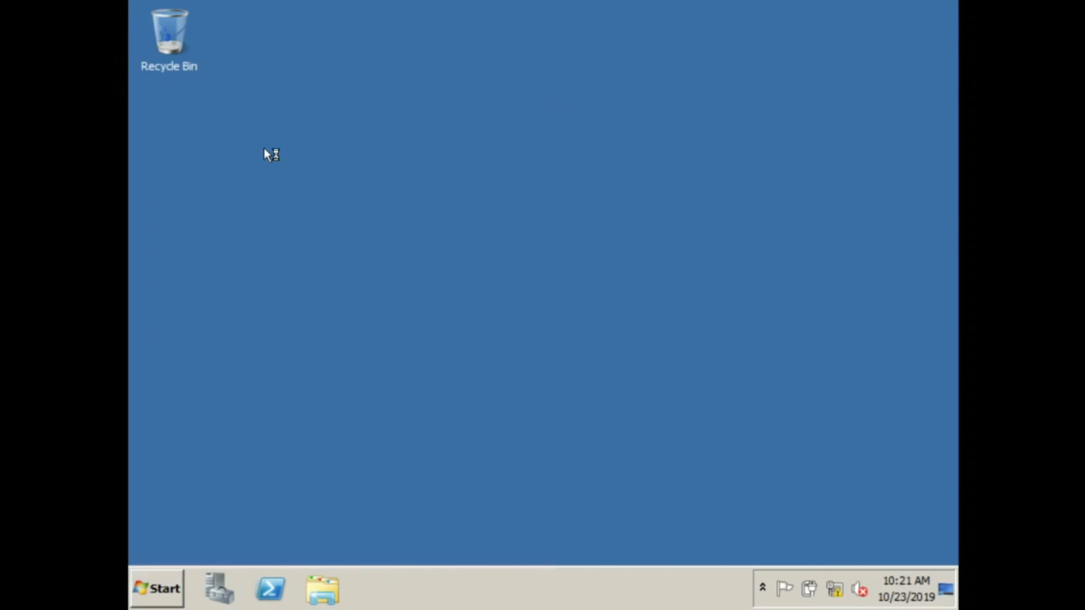
pyautogui.click(495, 198)
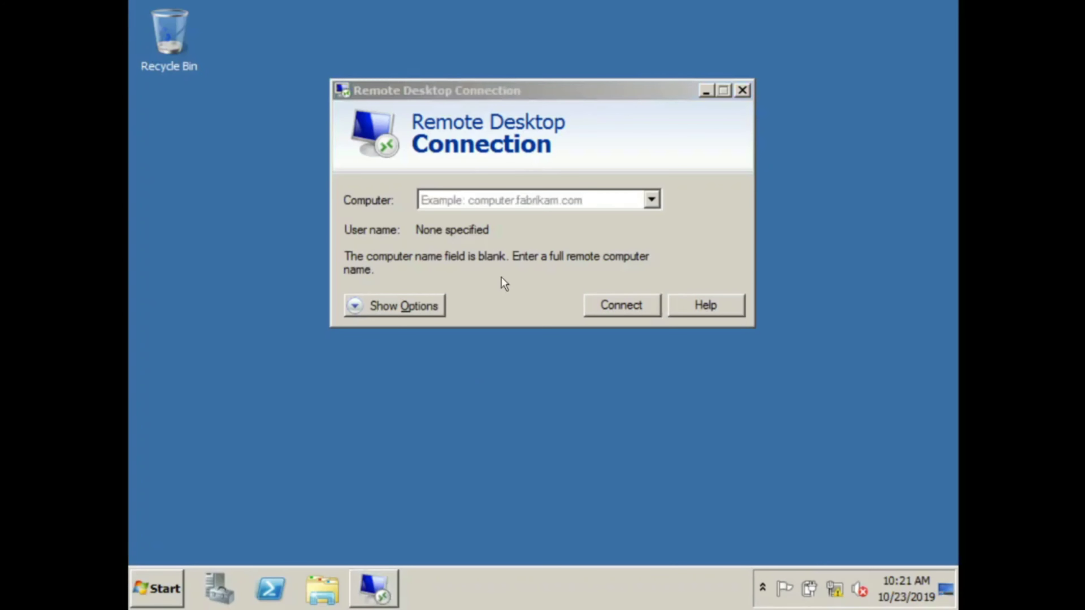
# Step: Connect to 192.168.10.11 and sign in with the domain administrator's password
pyautogui.click(497, 199)
pyautogui.write('192.')
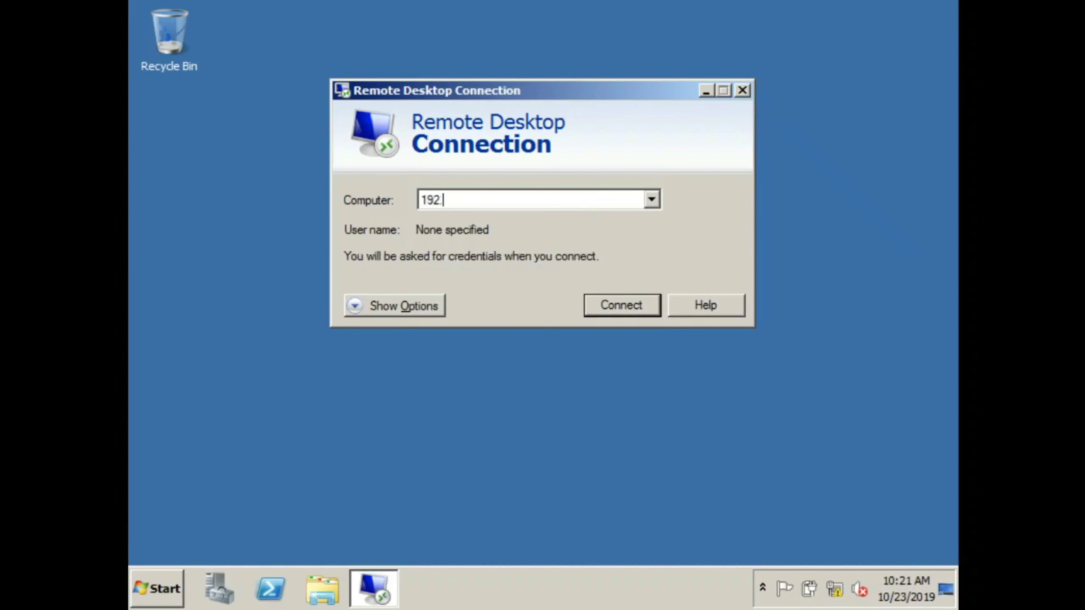
pyautogui.write('168.10.11')
pyautogui.click(639, 309)
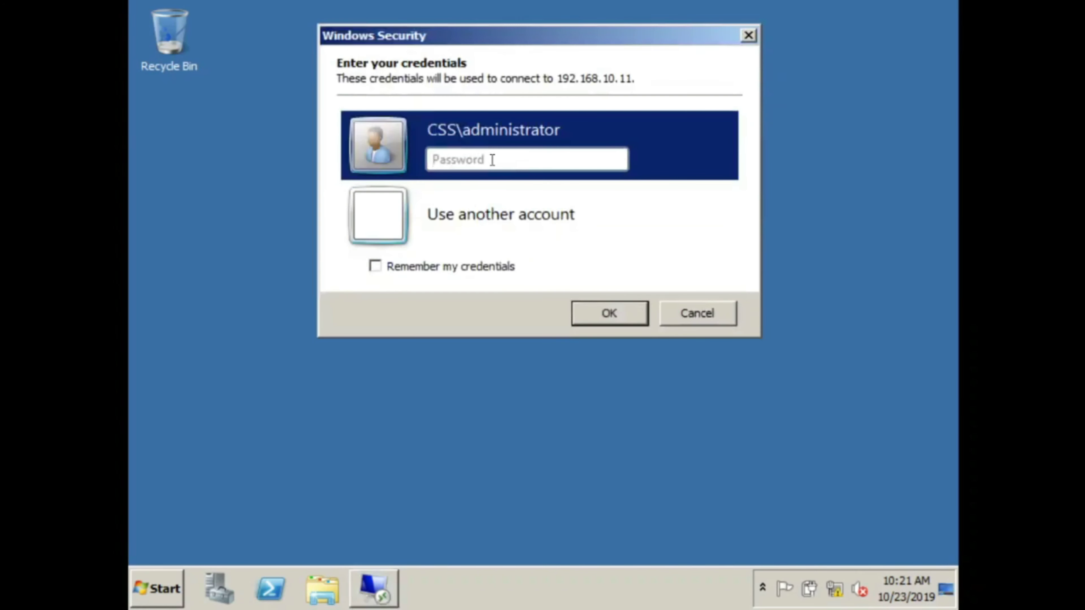
pyautogui.press('Return')
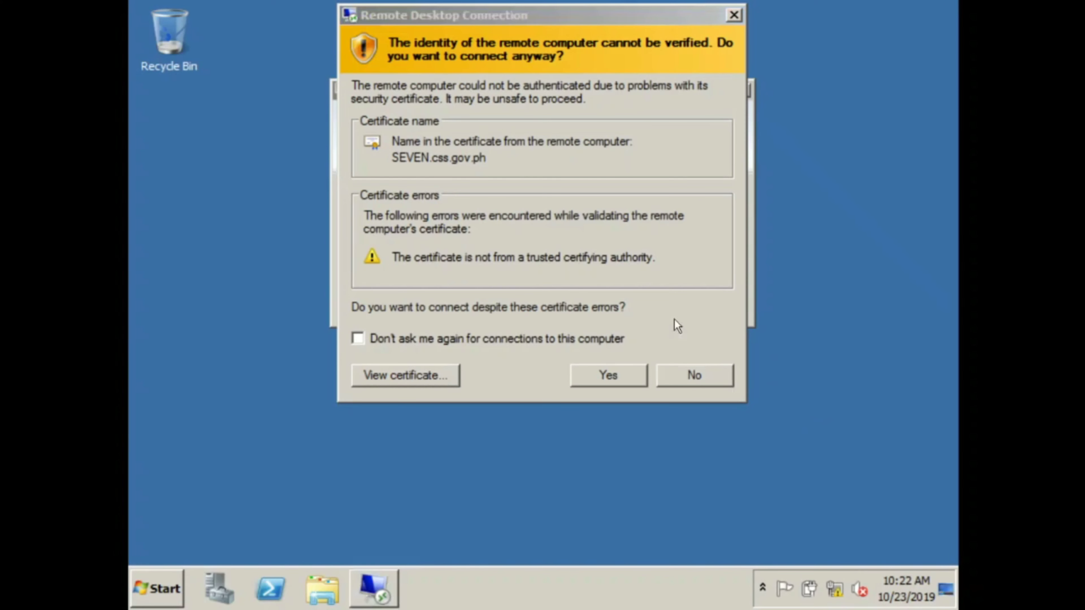
# Step: Accept the SEVEN.css.gov.ph certificate, continue the logon, and take over the client's logged-on session
pyautogui.click(613, 381)
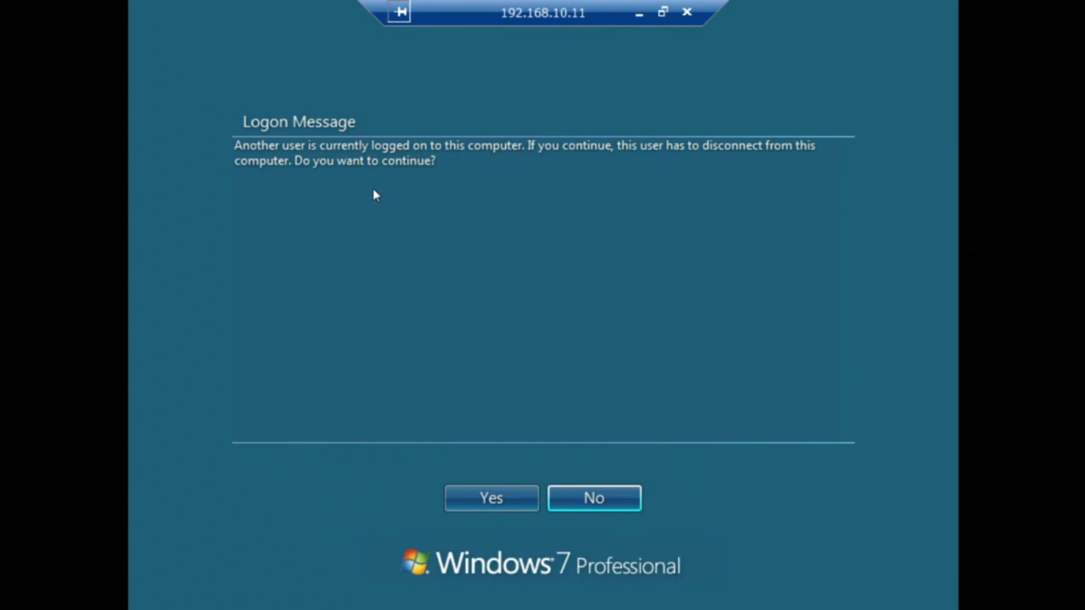
pyautogui.click(496, 487)
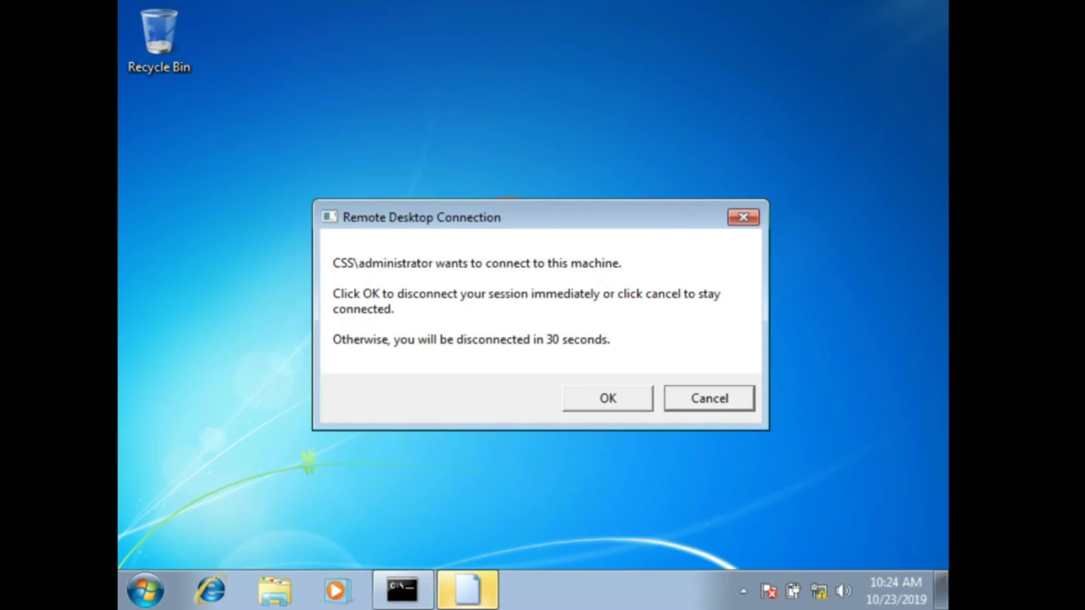
pyautogui.click(615, 398)
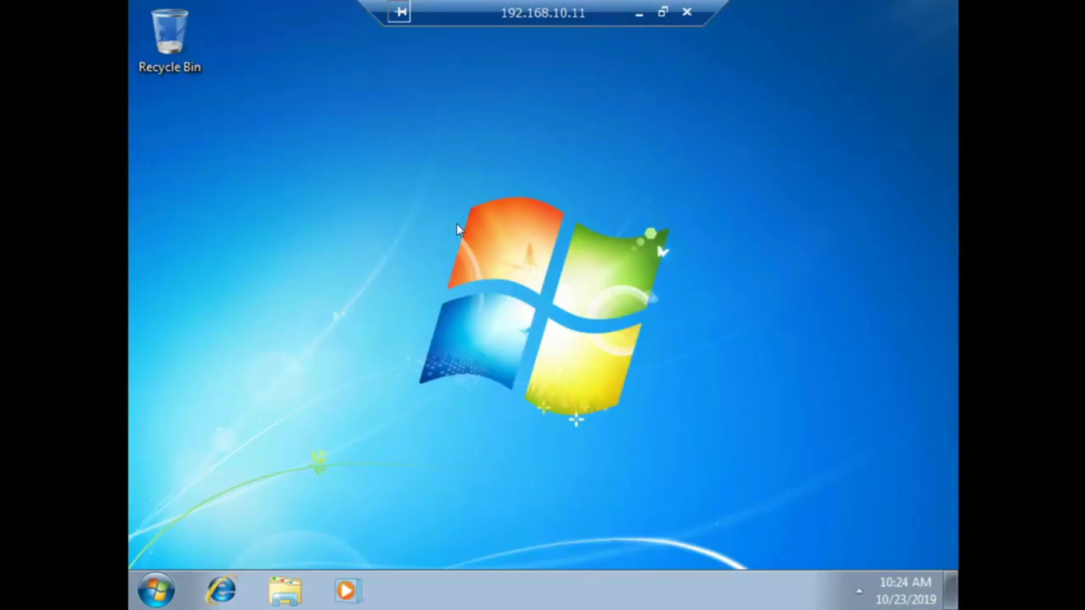
# Step: On the remote client, browse Computer's drives and the Favorites shortcuts in Windows Explorer
pyautogui.click(156, 591)
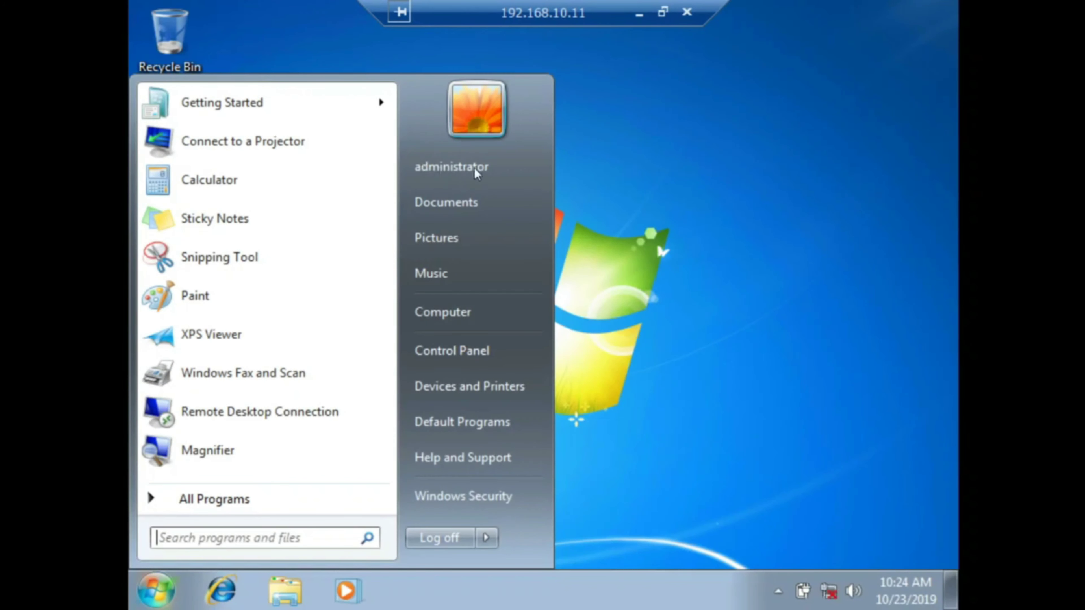
pyautogui.click(631, 160)
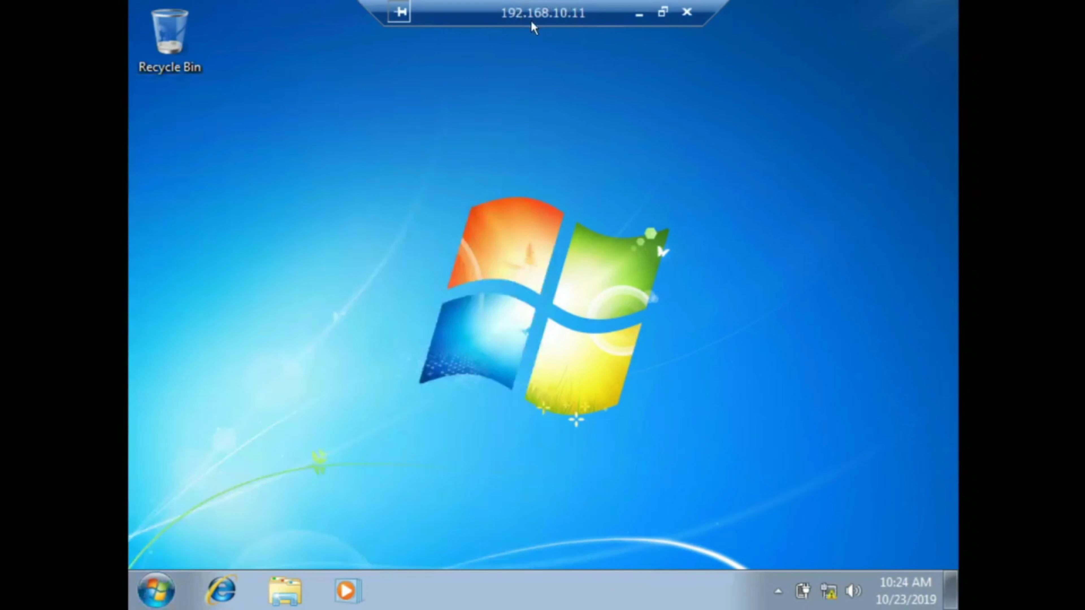
pyautogui.click(287, 598)
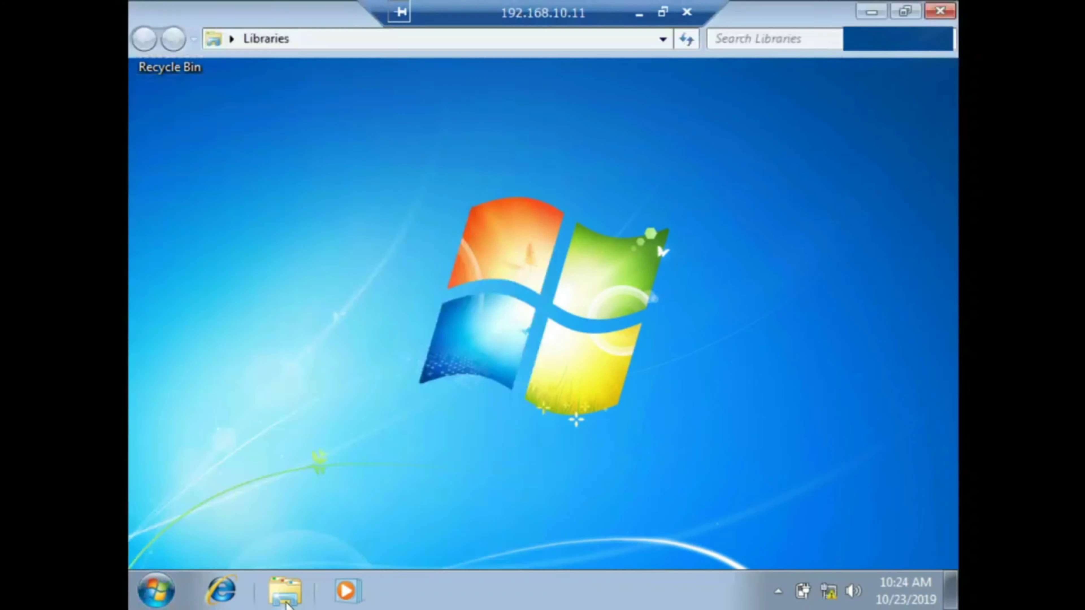
pyautogui.click(213, 354)
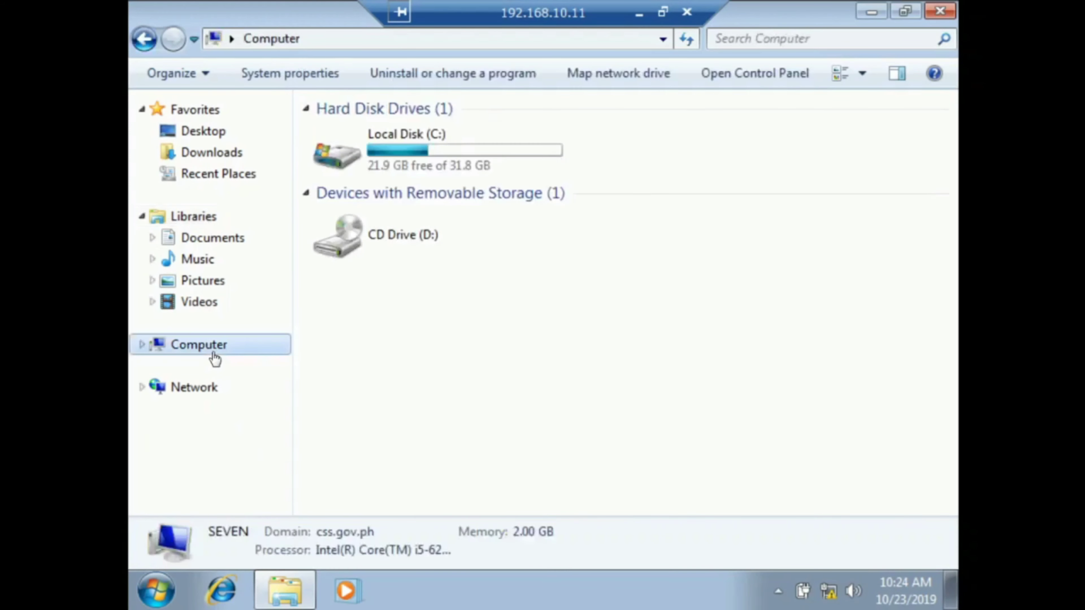
pyautogui.click(208, 110)
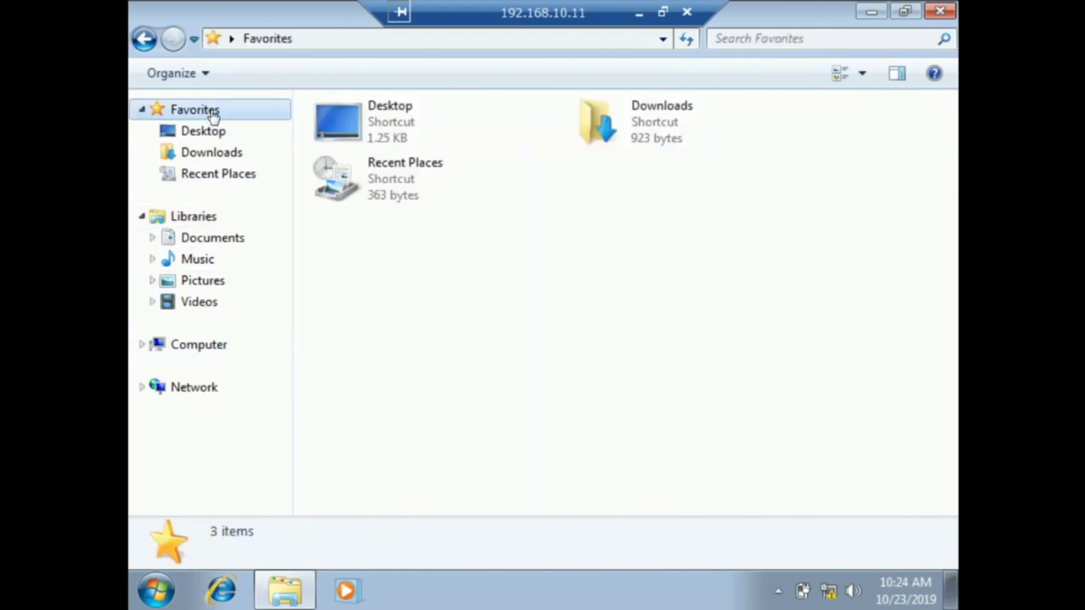
# Step: Minimize Explorer and disconnect the Remote Desktop session to 192.168.10.11
pyautogui.click(872, 13)
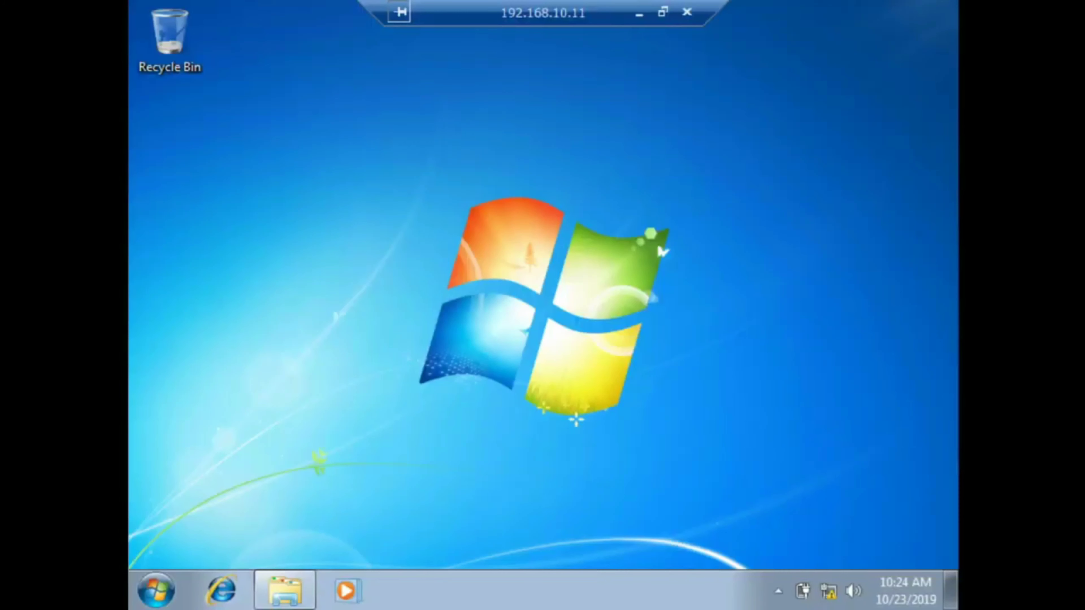
pyautogui.click(686, 11)
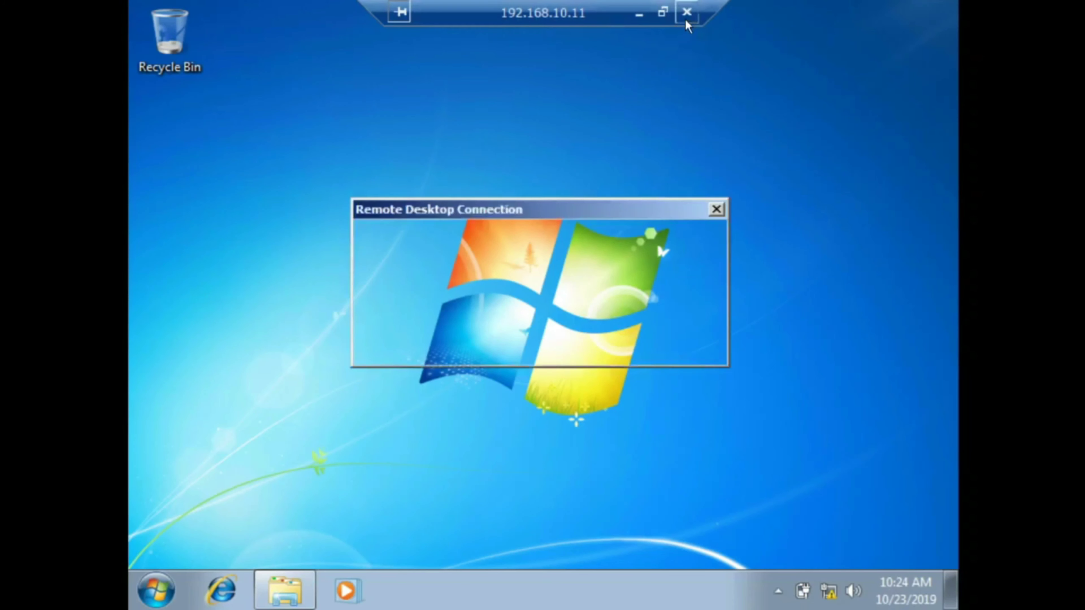
pyautogui.click(605, 344)
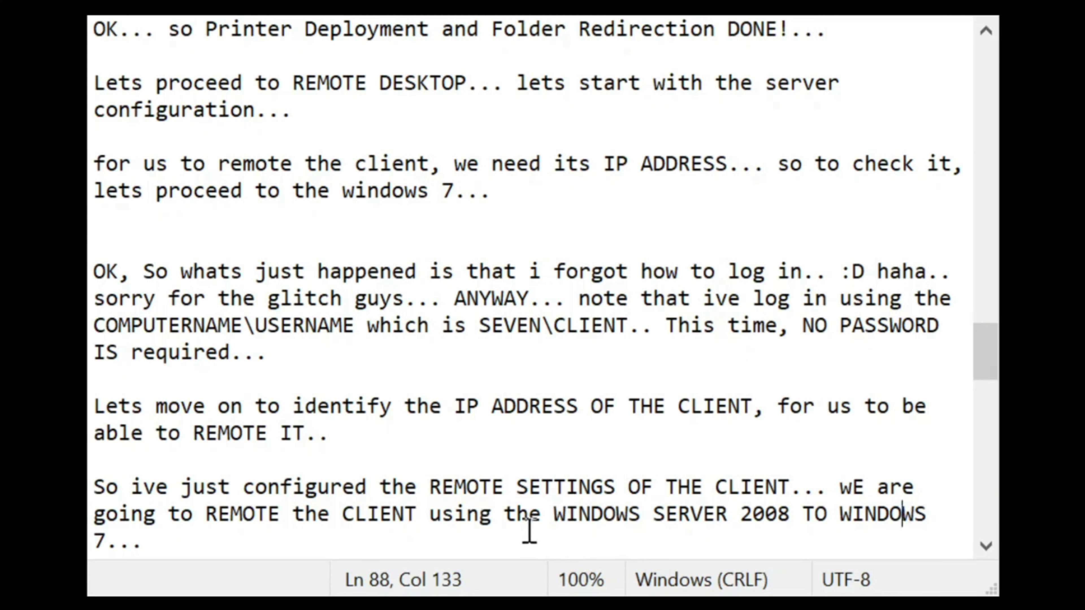
# Step: Append a note that Windows 7 was remoted via Server 2008 and remoting backwards comes next
pyautogui.click(410, 522)
pyautogui.hotkey('ctrl', 'End')
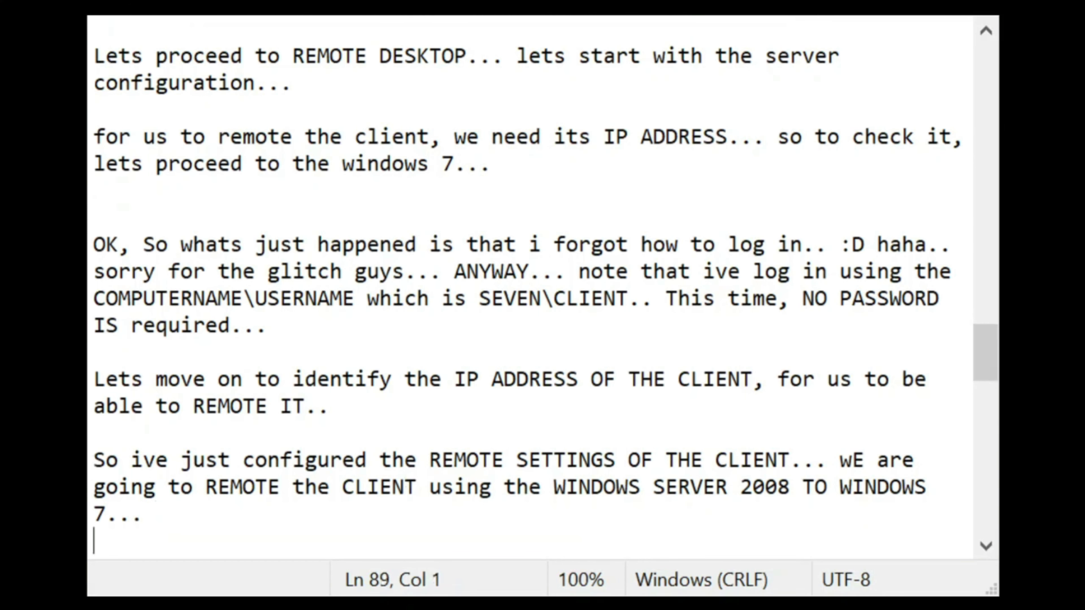
pyautogui.press('Return')
pyautogui.press('Return')
pyautogui.press('Return')
pyautogui.press('Return')
pyautogui.press('BackSpace')
pyautogui.press('BackSpace')
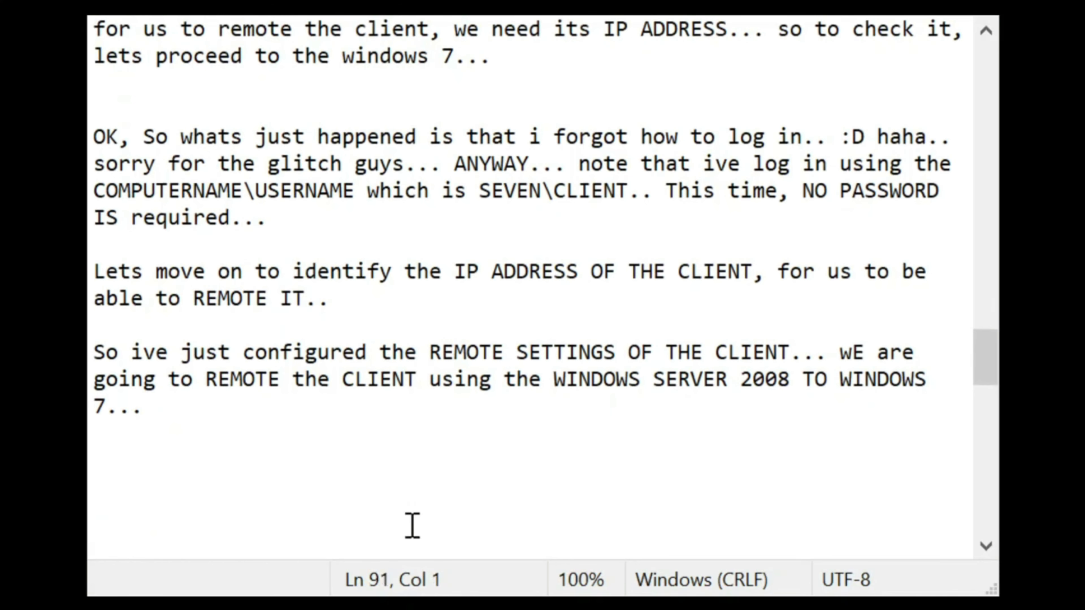
pyautogui.write('SO you j')
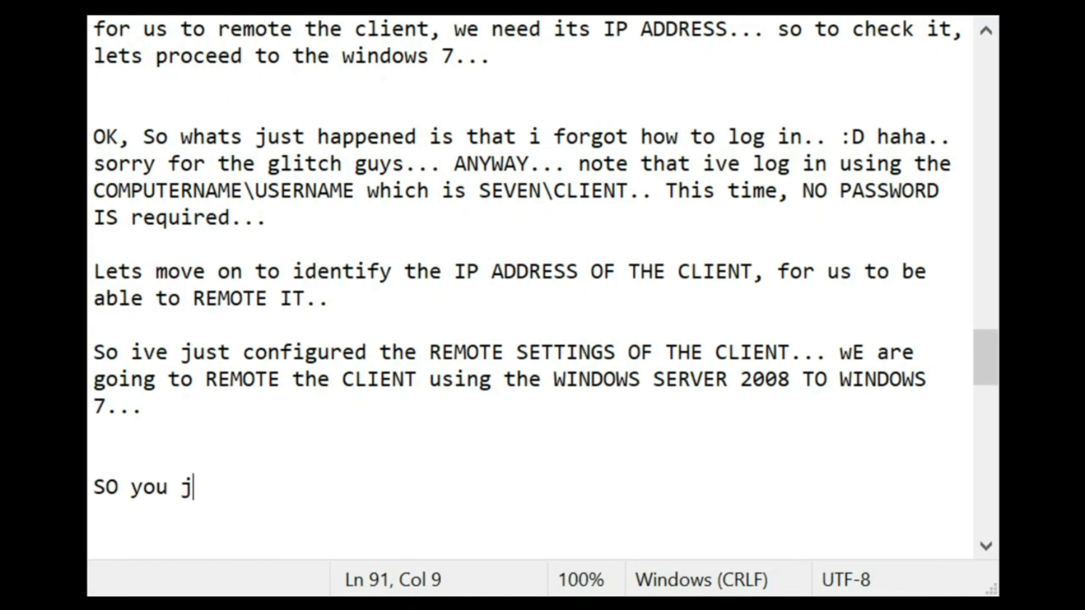
pyautogui.write('ust witnessed')
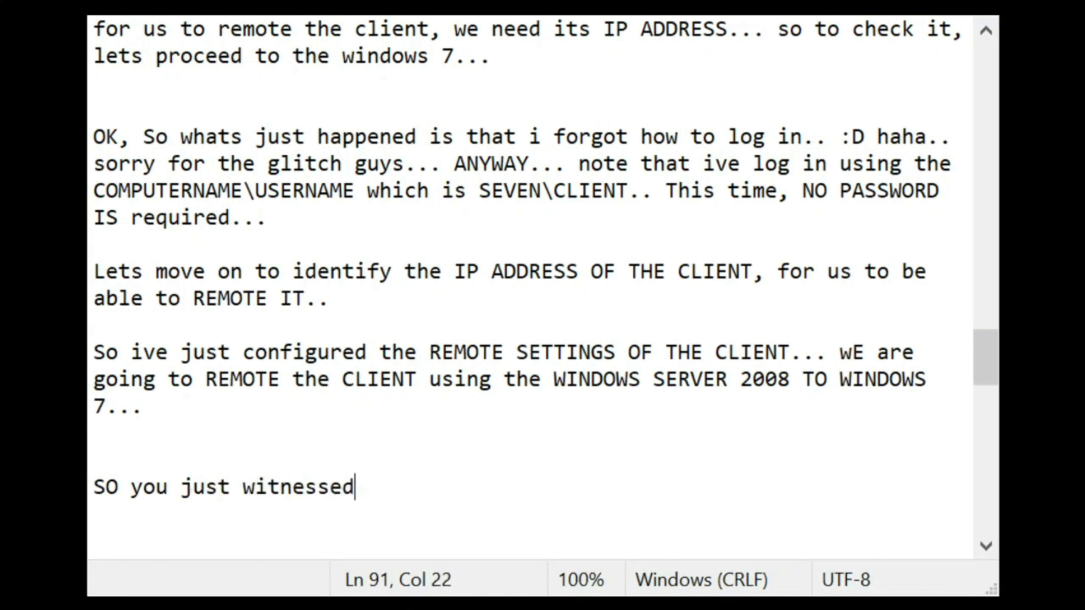
pyautogui.write(' how to remote ')
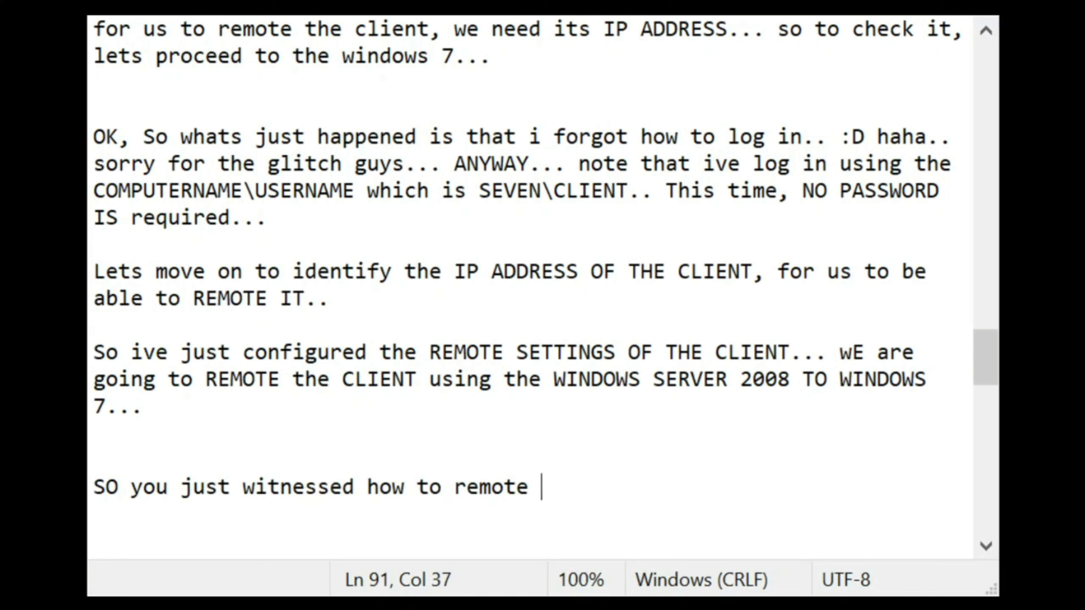
pyautogui.write('WINDOWS 7 ')
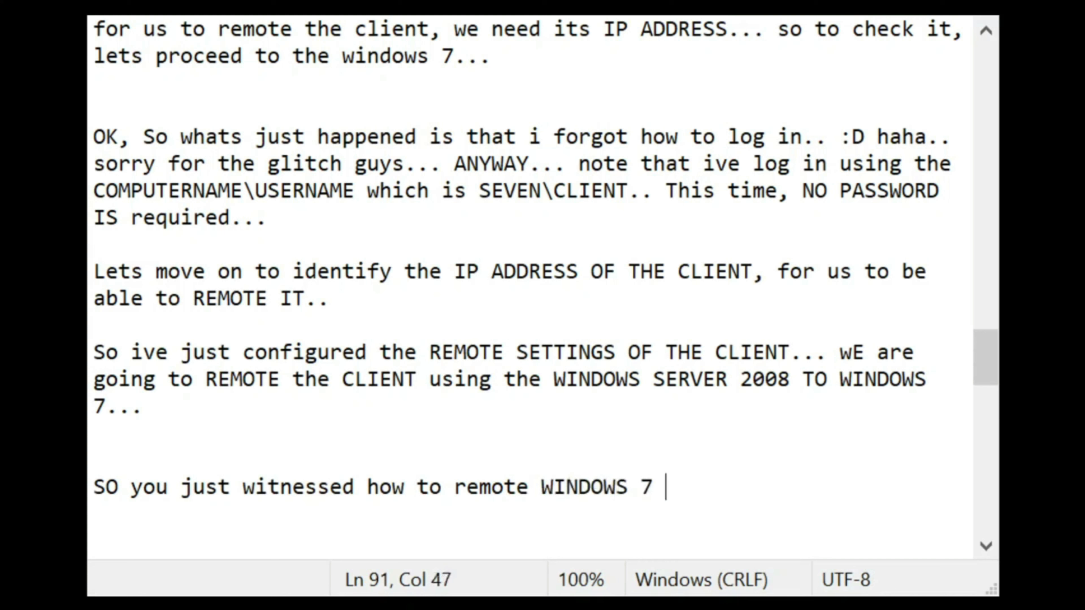
pyautogui.write('USING WINDOWS ')
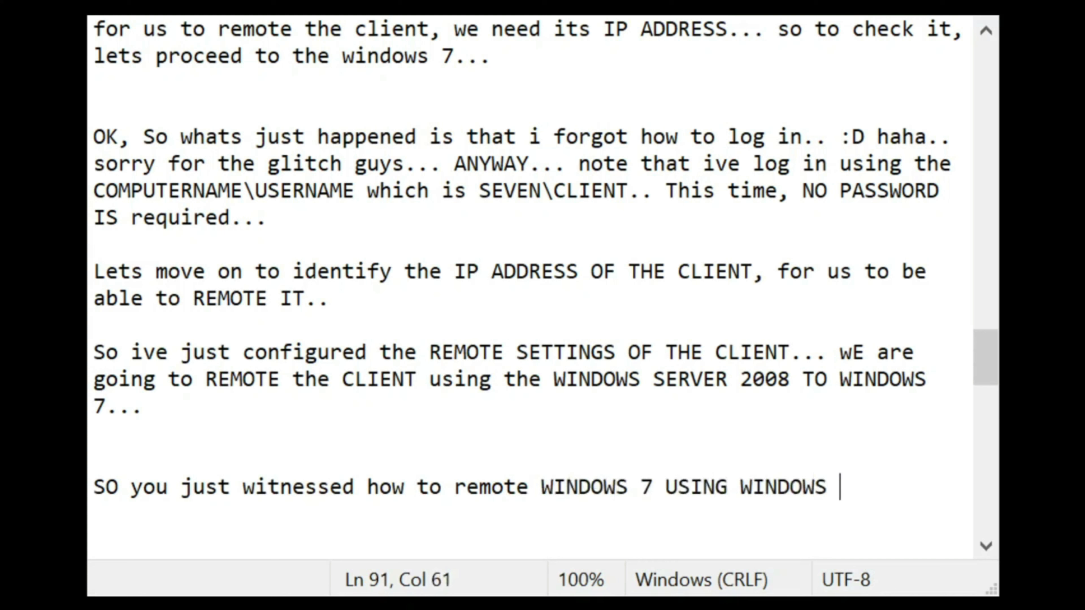
pyautogui.write('SERVER 2')
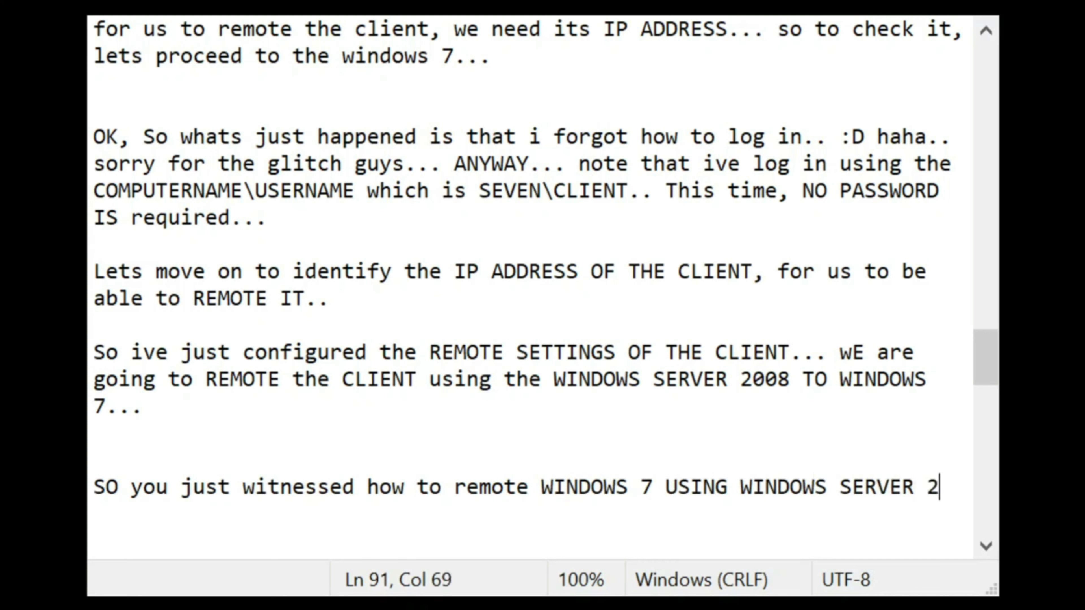
pyautogui.write('008... ')
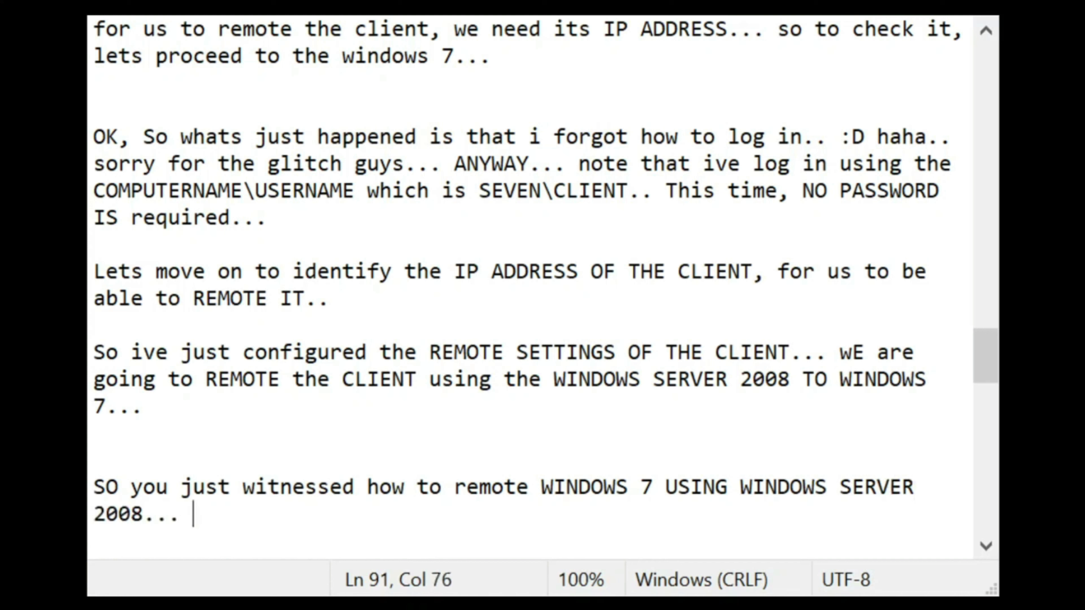
pyautogui.write('Not lets t')
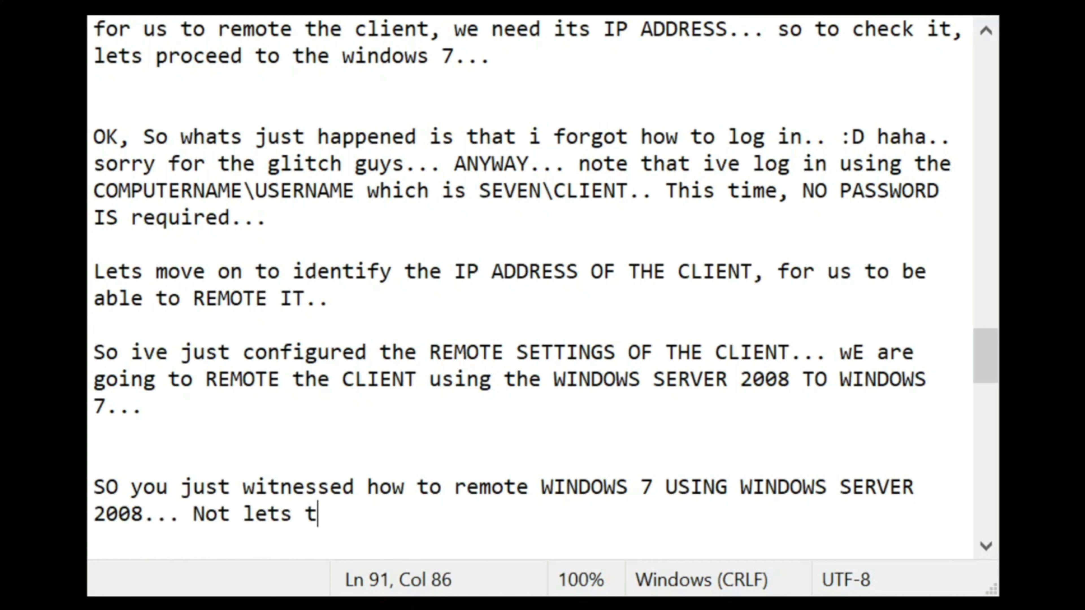
pyautogui.write('ry remoti')
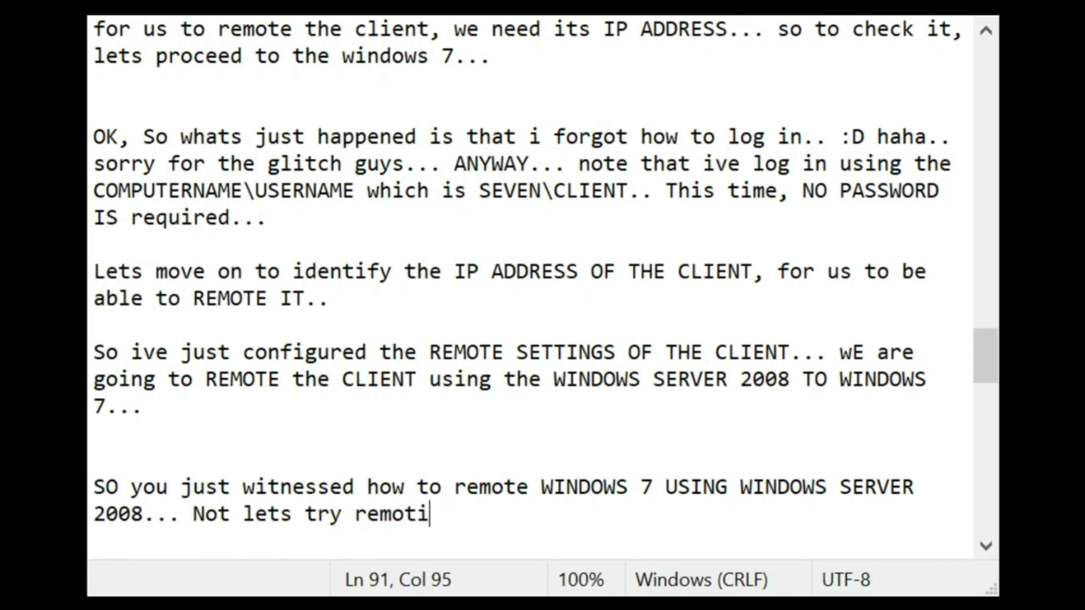
pyautogui.write('ng backd')
pyautogui.press('BackSpace')
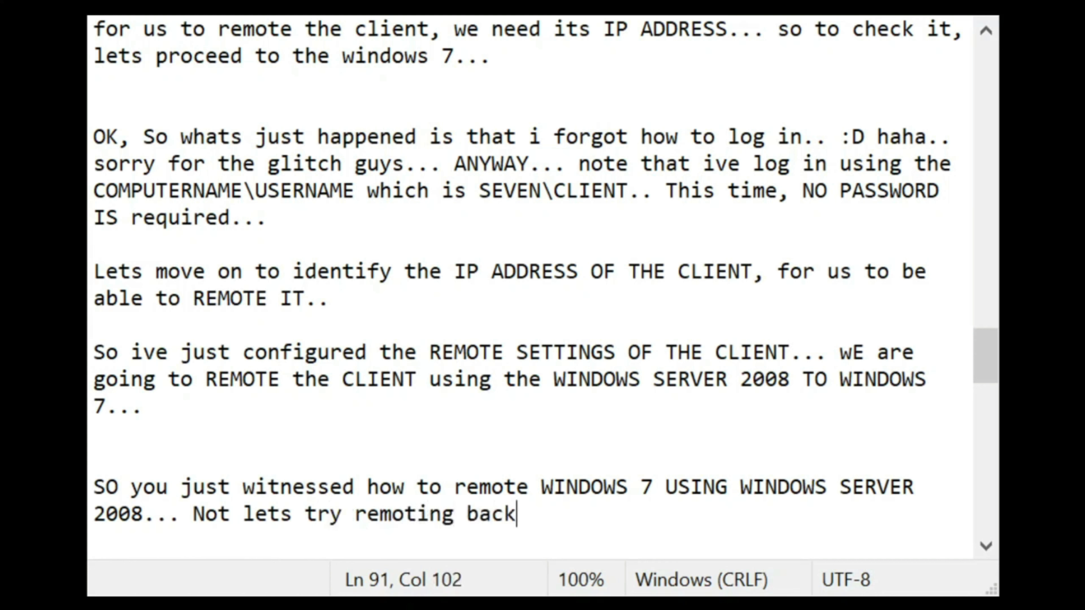
pyautogui.write('wards ')
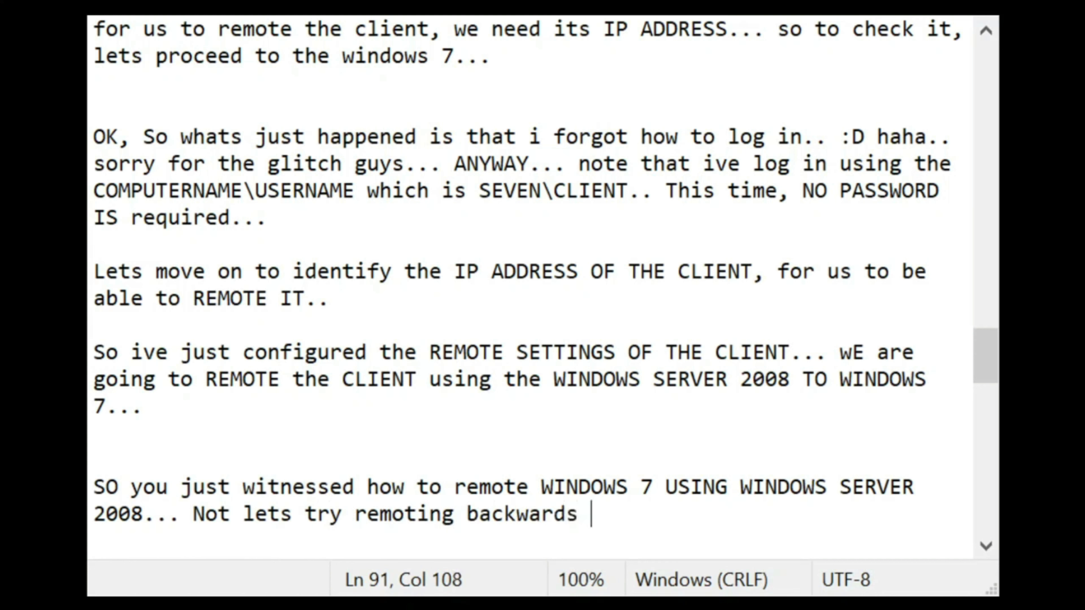
pyautogui.write('using WINDO')
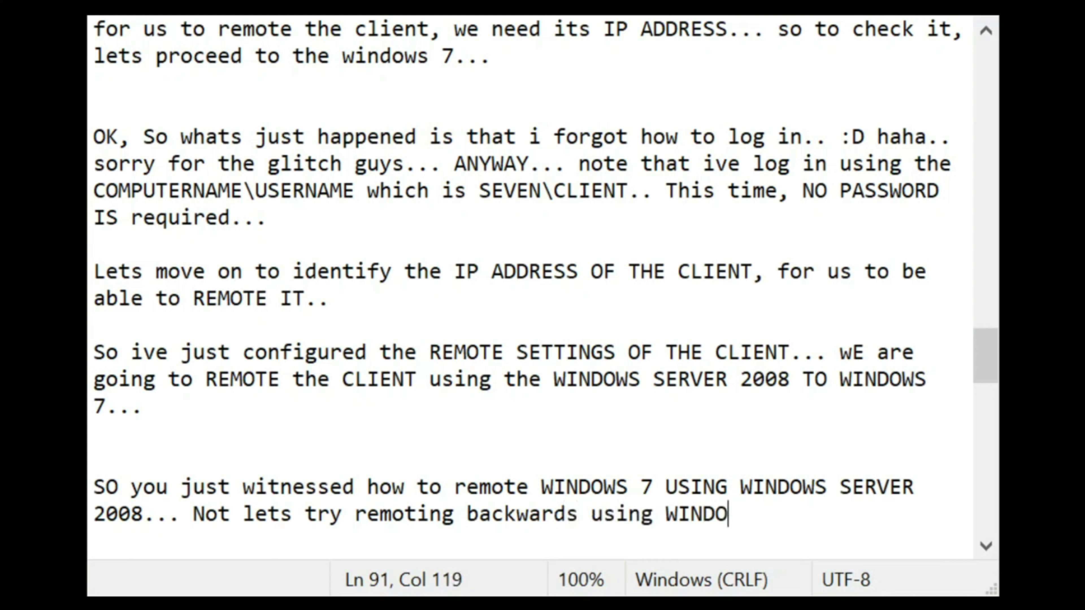
pyautogui.write('WS 7 TO WINDOWS ')
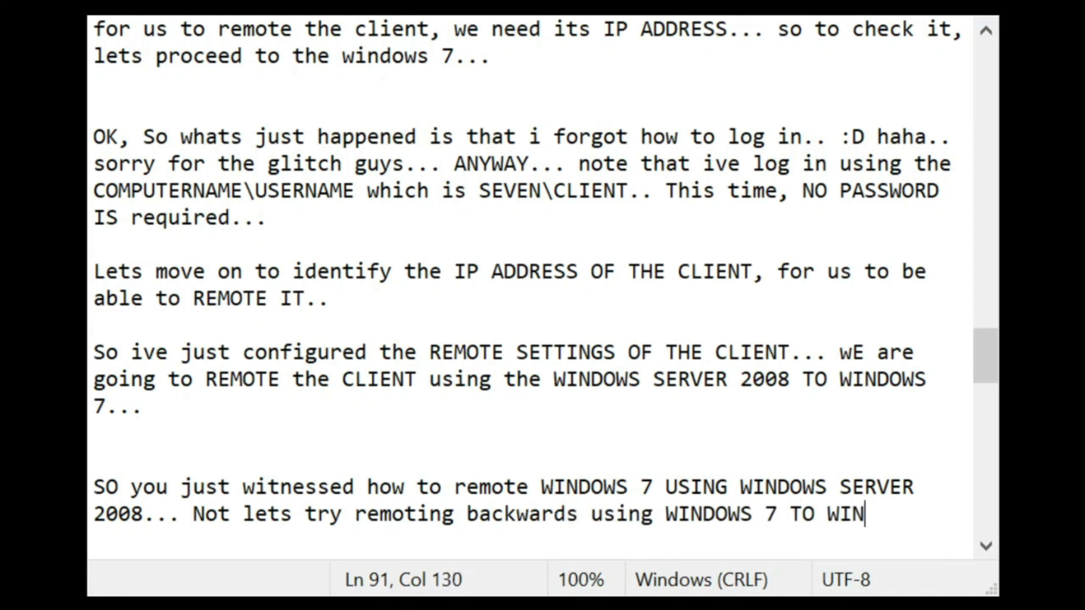
pyautogui.write('SERVER...')
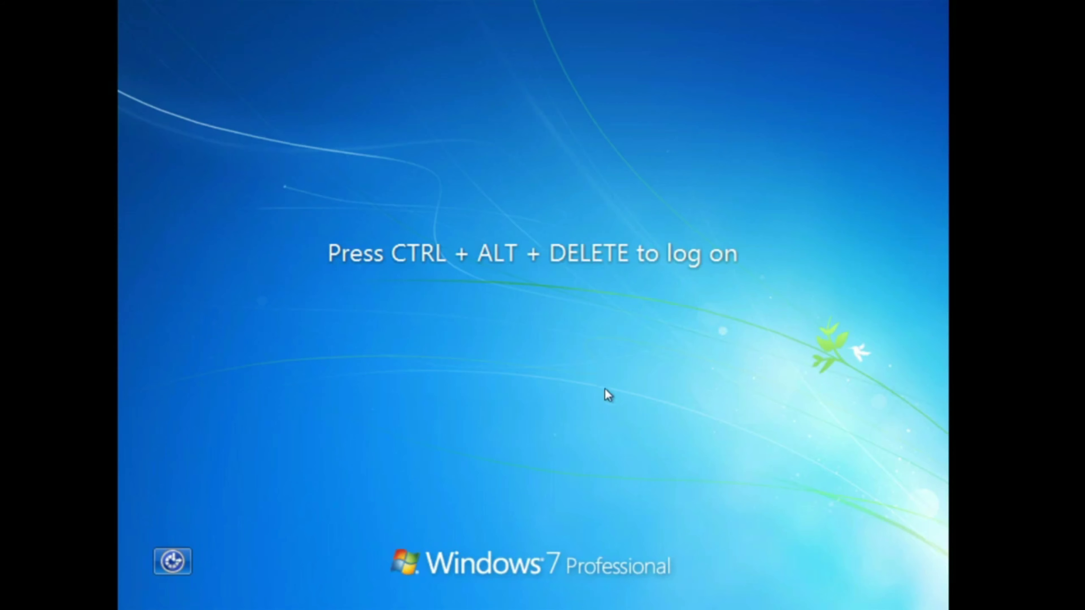
# Step: Log on to Windows 7 as SEVEN\CLIENT with an empty password
pyautogui.hotkey('ctrl', 'alt', 'Delete')
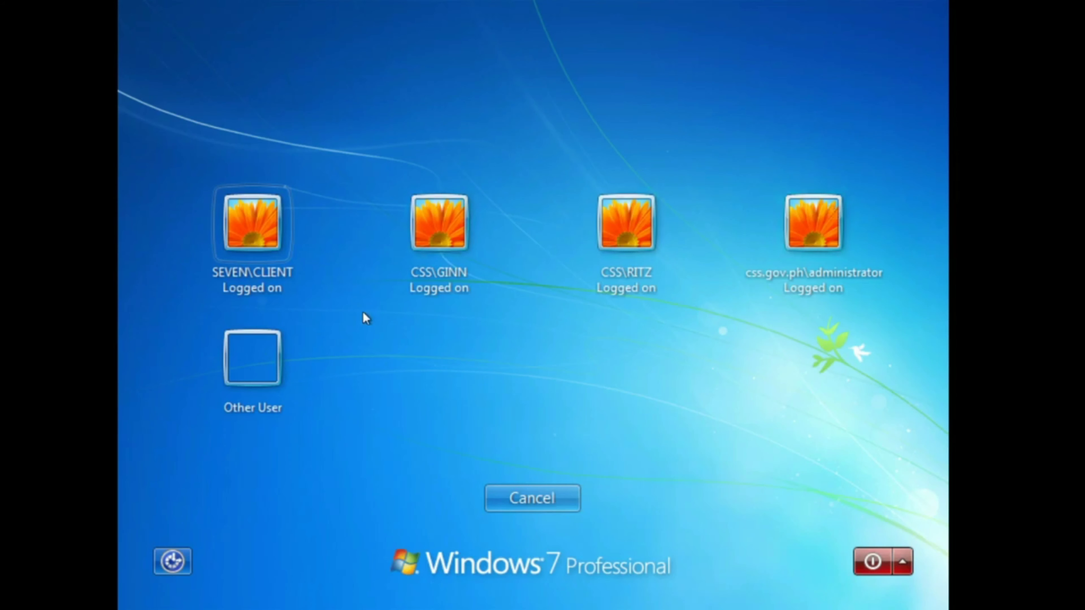
pyautogui.click(266, 246)
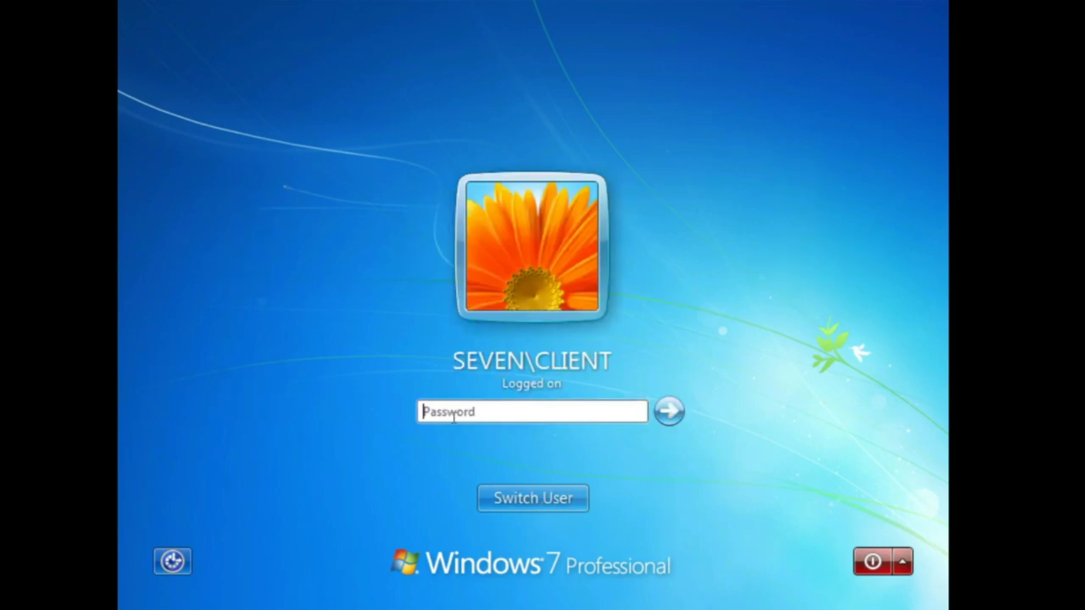
pyautogui.press('Return')
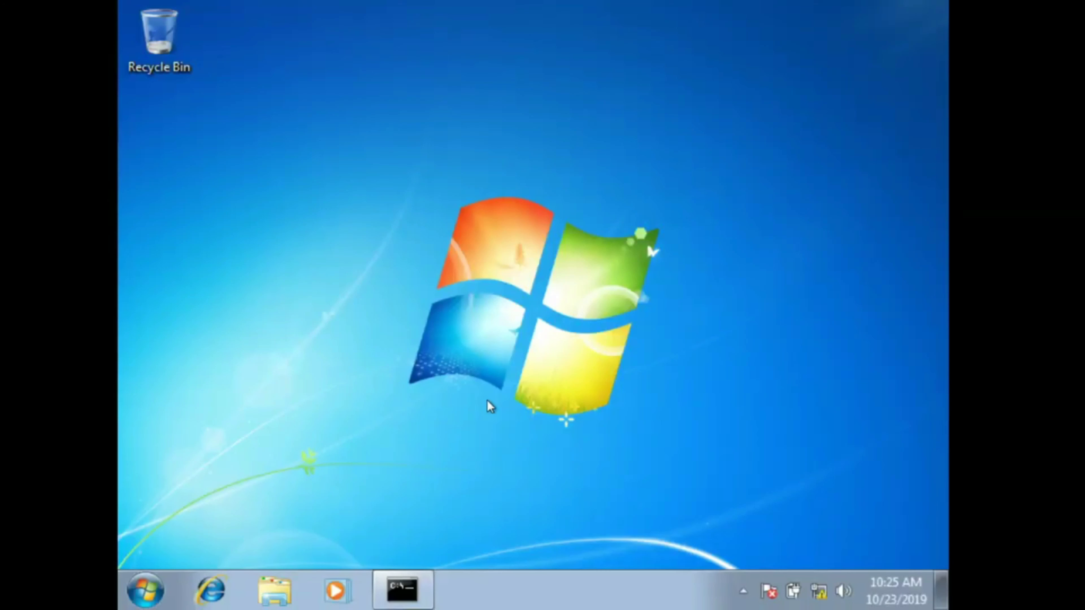
# Step: Search 'remote' in the Start menu and launch Remote Desktop Connection, placing the cursor in Computer
pyautogui.click(164, 589)
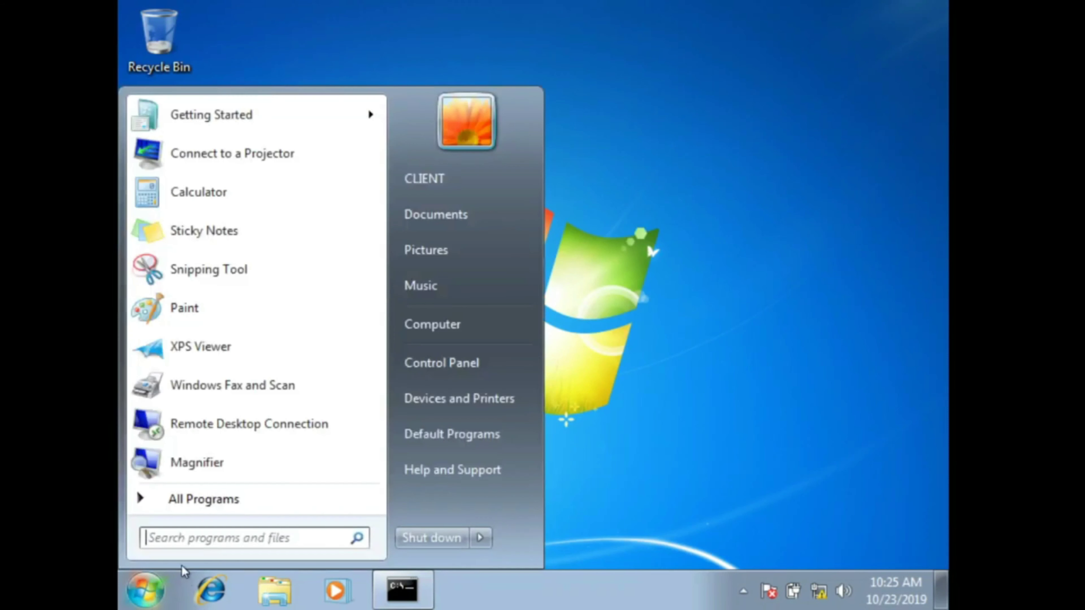
pyautogui.click(199, 538)
pyautogui.write('remote')
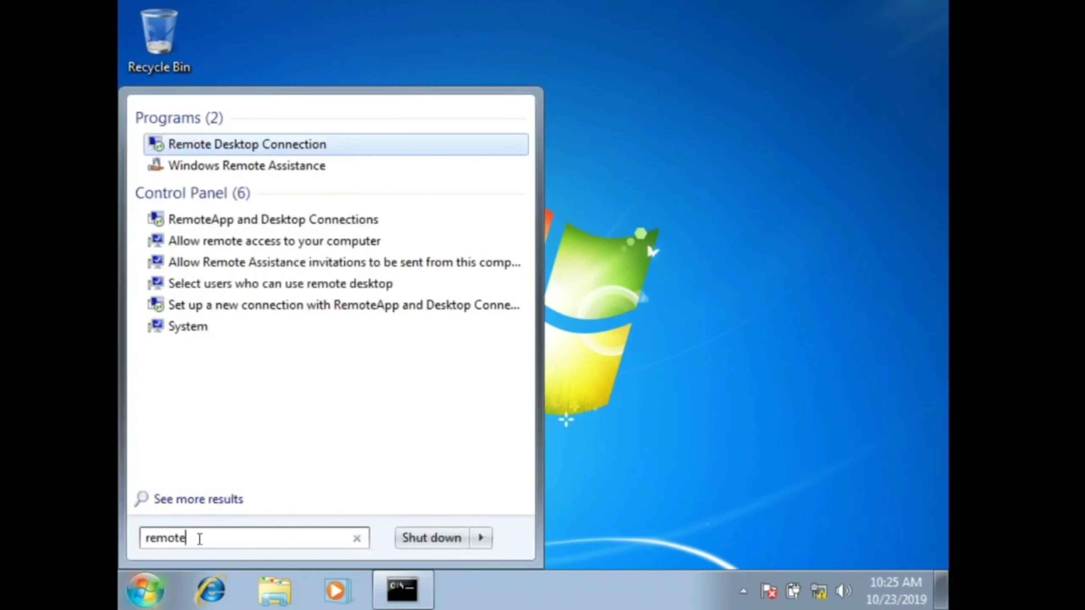
pyautogui.click(315, 145)
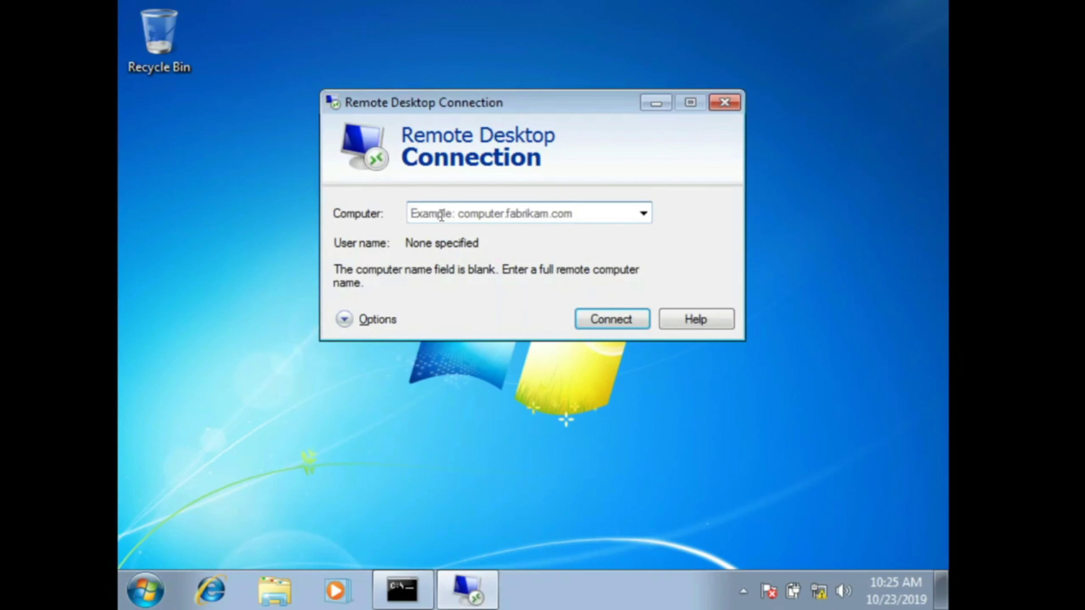
pyautogui.click(463, 212)
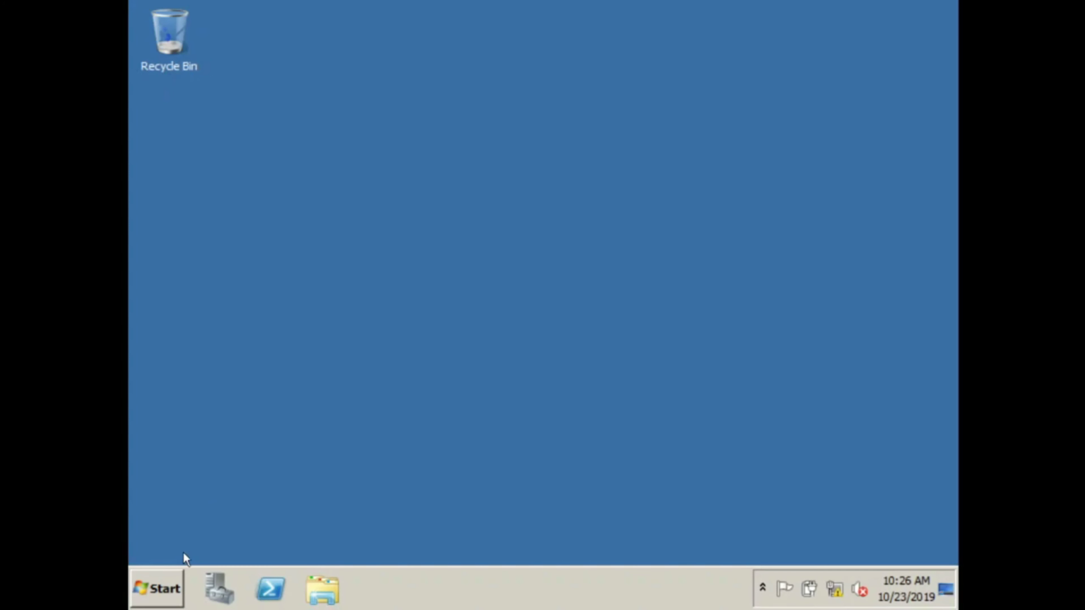
# Step: Run ipconfig /all in a cmd window to find the server's IPv4 address 192.168.10.10
pyautogui.click(152, 590)
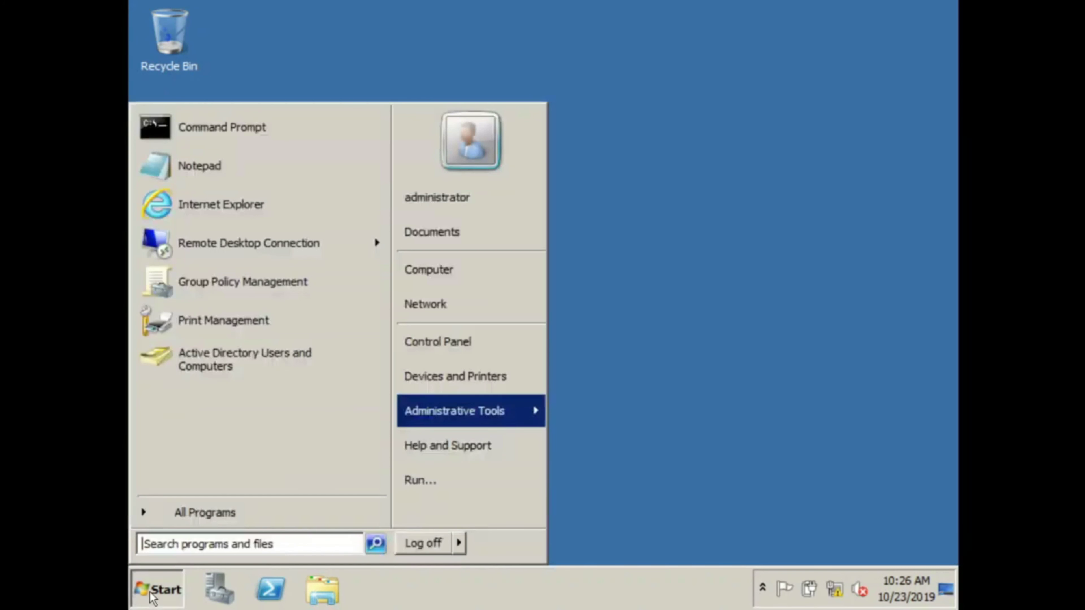
pyautogui.write('cmd')
pyautogui.press('Return')
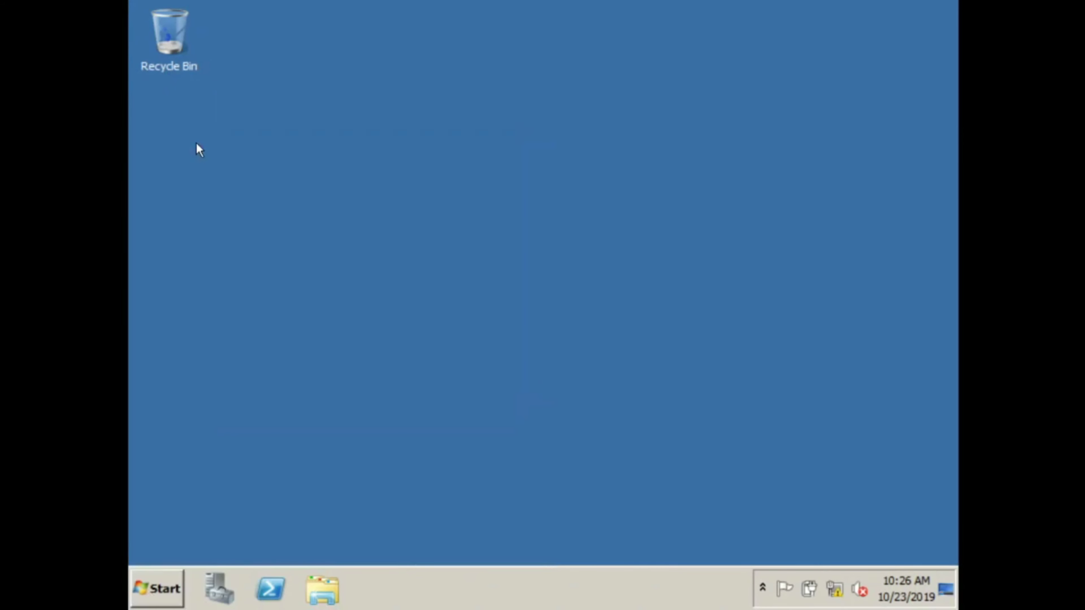
pyautogui.write('i[')
pyautogui.press('BackSpace')
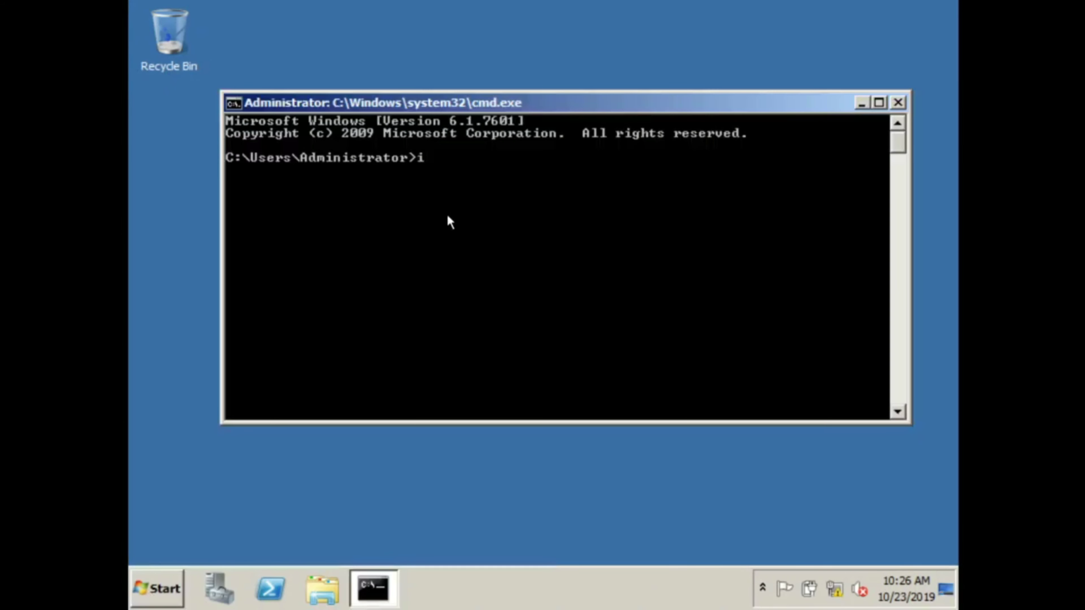
pyautogui.write('pconfig /all')
pyautogui.press('Return')
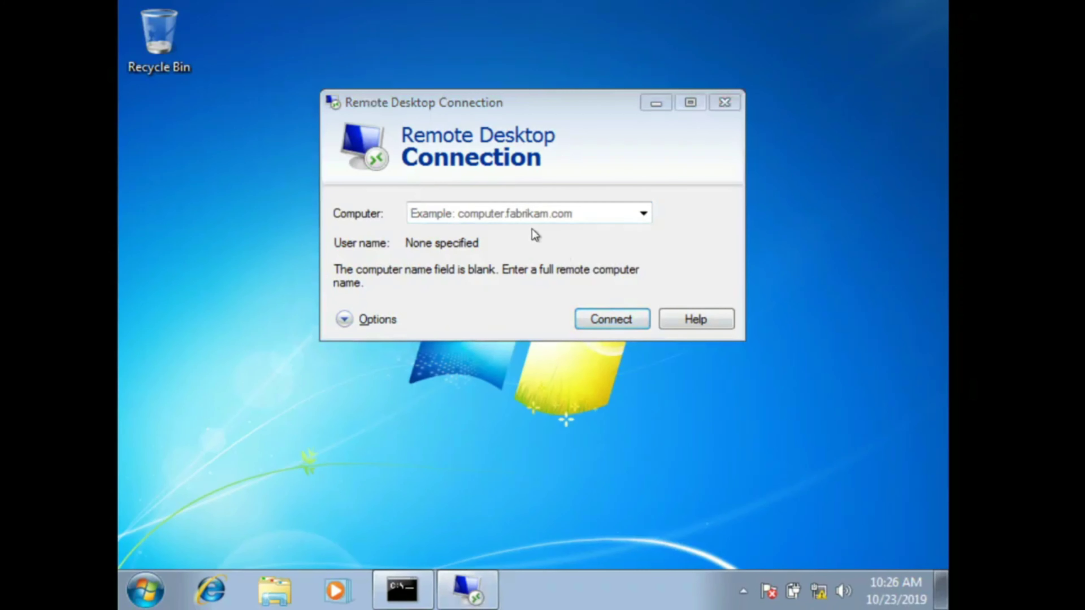
# Step: Start a Remote Desktop connection to 192.168.10.10
pyautogui.click(522, 213)
pyautogui.write('192.1')
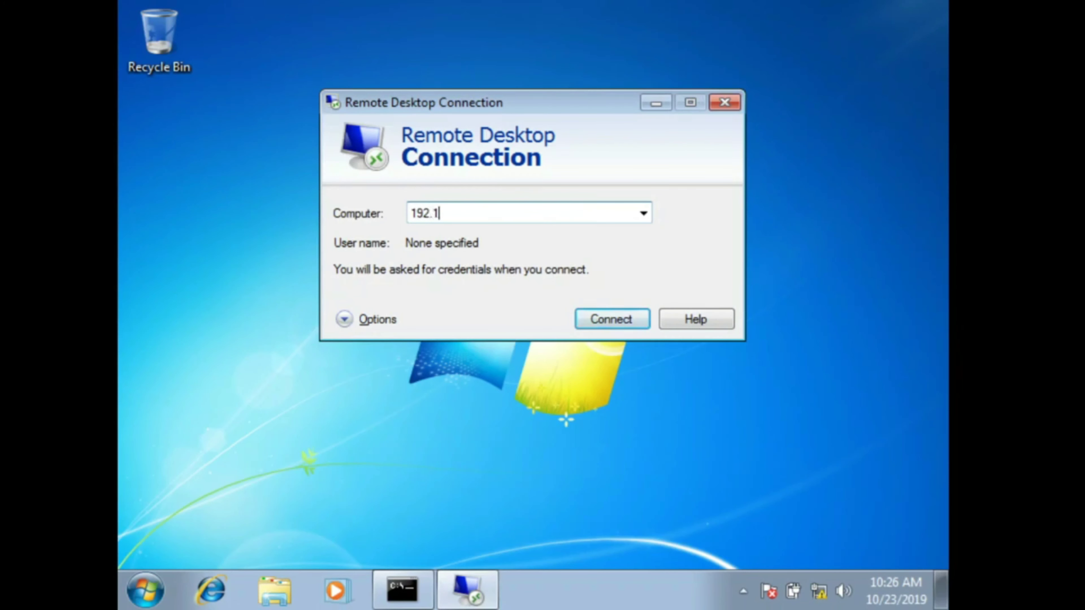
pyautogui.write('68.10.10')
pyautogui.click(607, 318)
# Step: Sign in as administrator with its password and accept the certificate warning
pyautogui.click(447, 187)
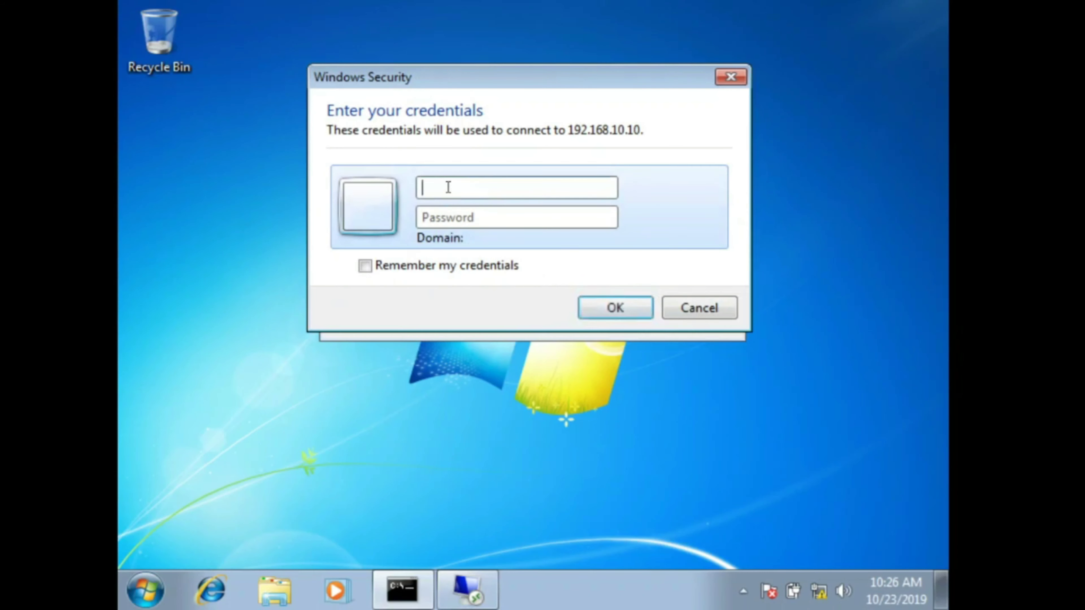
pyautogui.write('administrator')
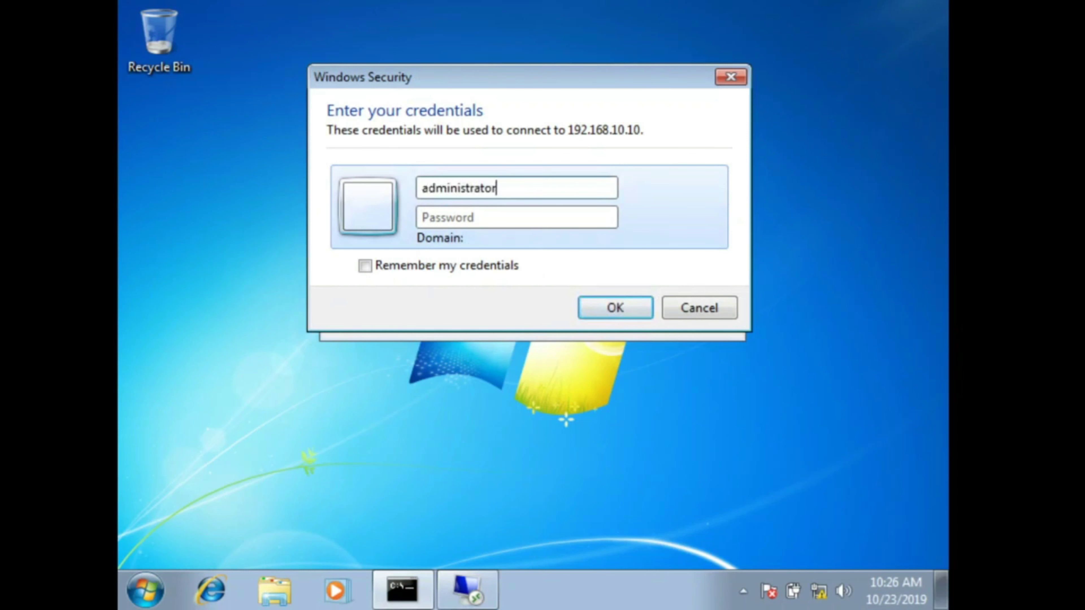
pyautogui.press('Tab')
pyautogui.write('••••••••')
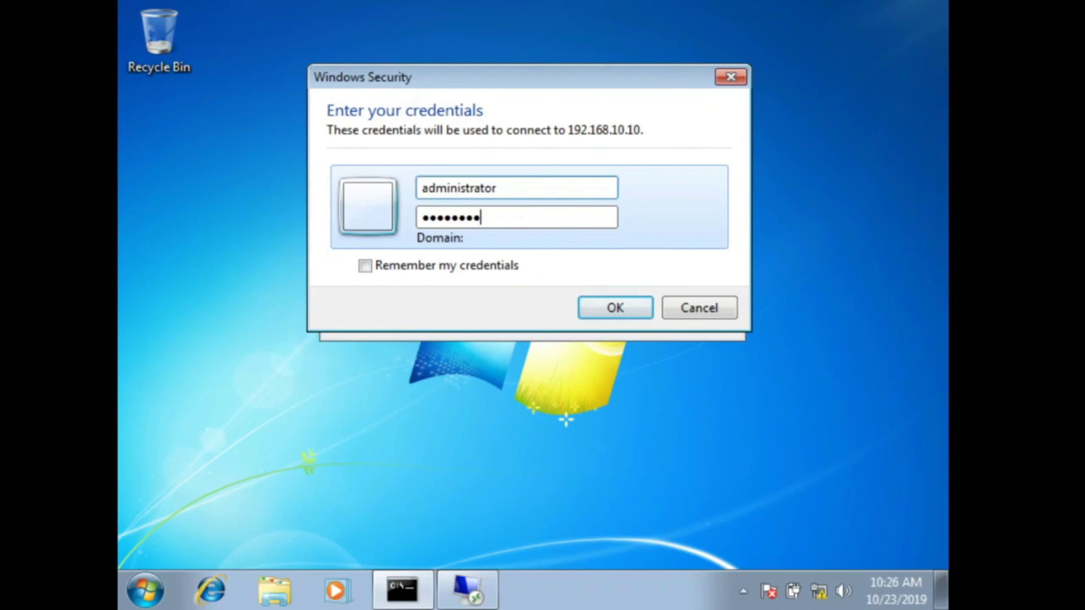
pyautogui.press('Return')
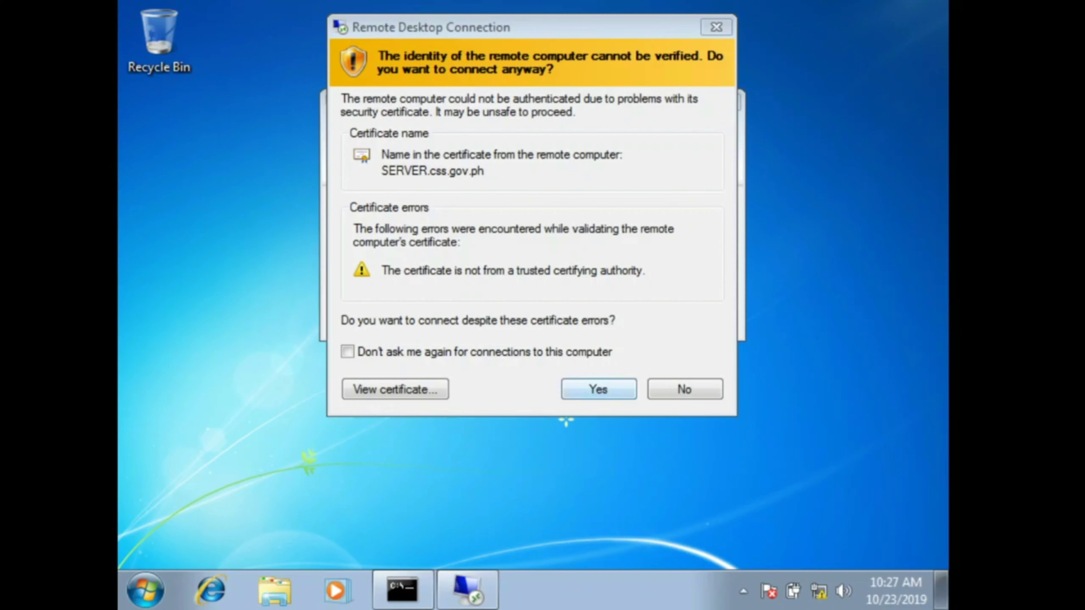
pyautogui.click(597, 387)
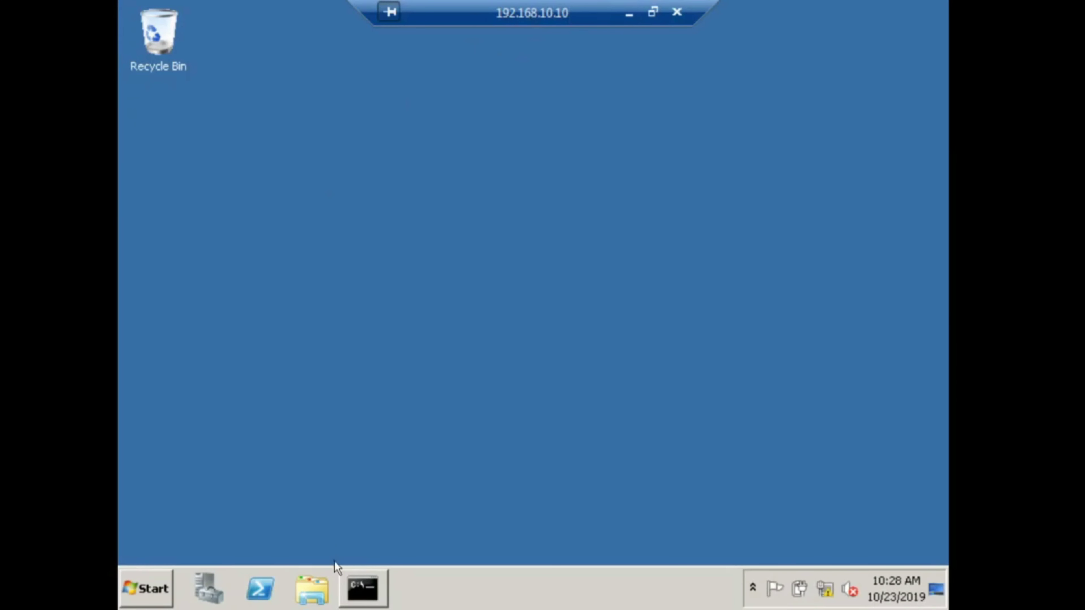
# Step: Check the server's Start menu and ipconfig window, then disconnect from 192.168.10.10
pyautogui.click(148, 594)
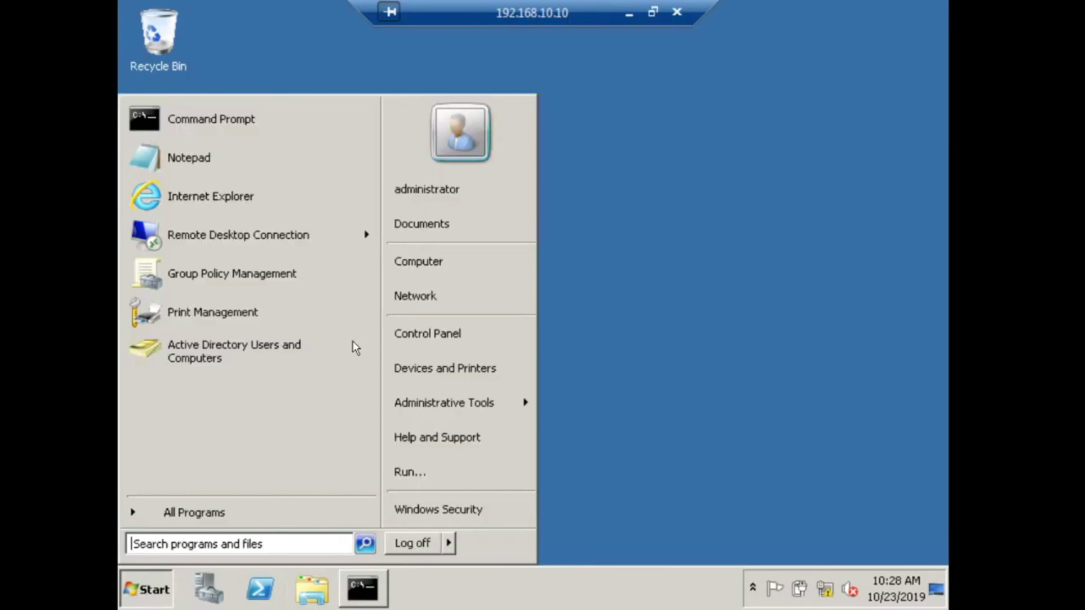
pyautogui.click(664, 181)
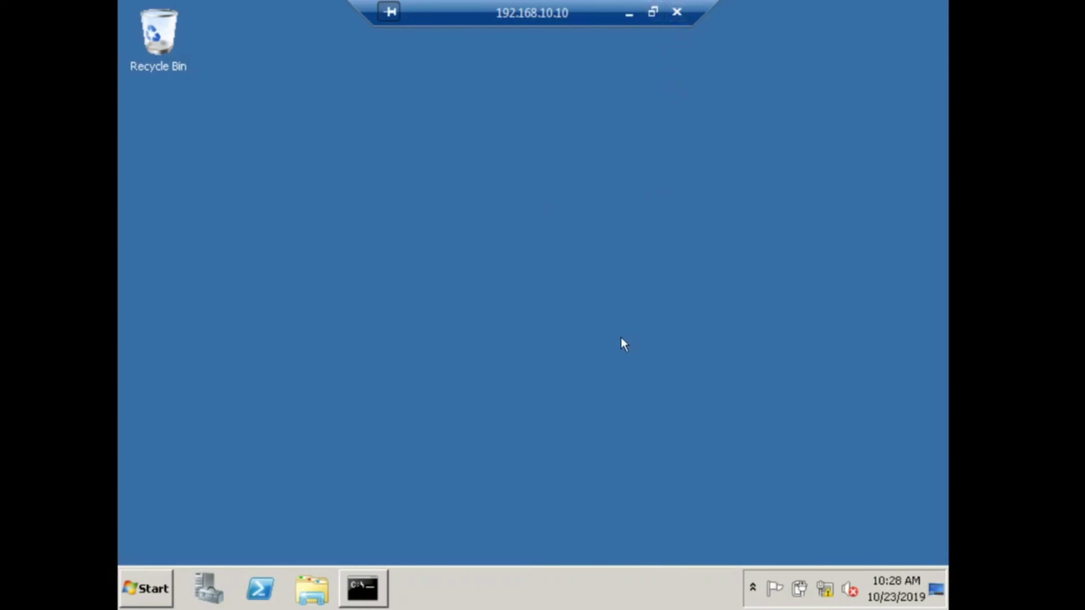
pyautogui.click(363, 589)
pyautogui.click(375, 591)
pyautogui.click(675, 16)
pyautogui.click(620, 373)
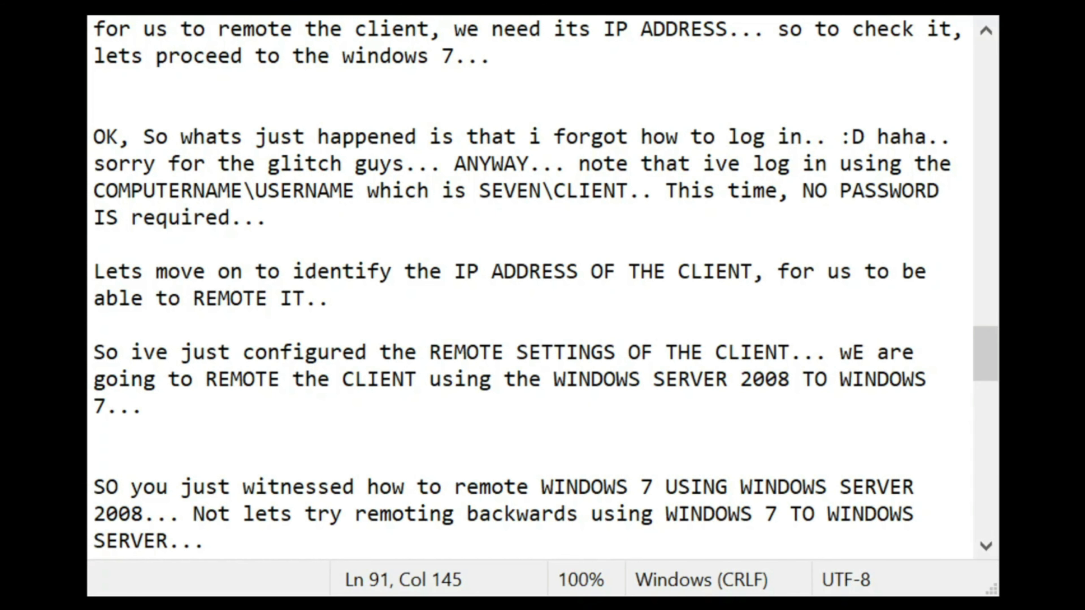
# Step: Add 'There...' and 'so were done with FOLDER REDIRECTION, PRINTER DEPLOYMENT, REMOTE DESKTOP...' to the notes
pyautogui.press('Return')
pyautogui.press('Return')
pyautogui.press('Return')
pyautogui.press('BackSpace')
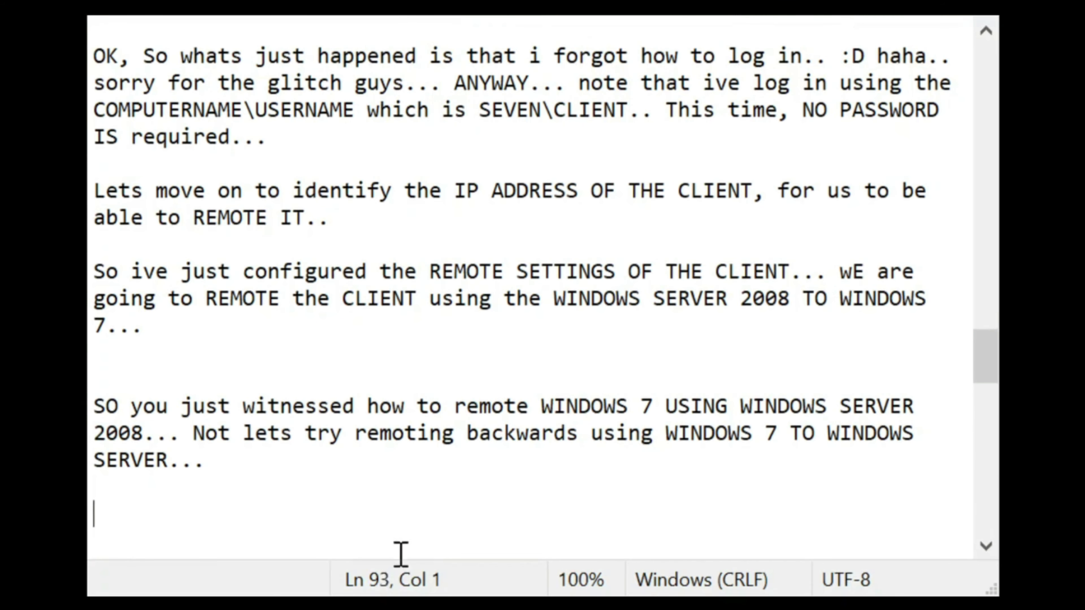
pyautogui.write('There...')
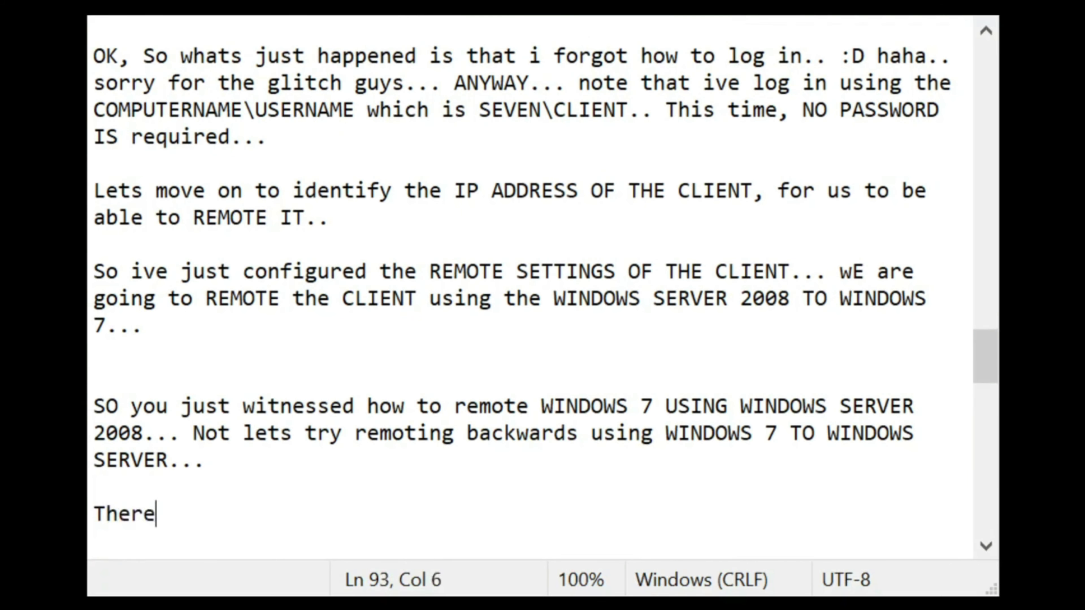
pyautogui.press('Return')
pyautogui.press('Return')
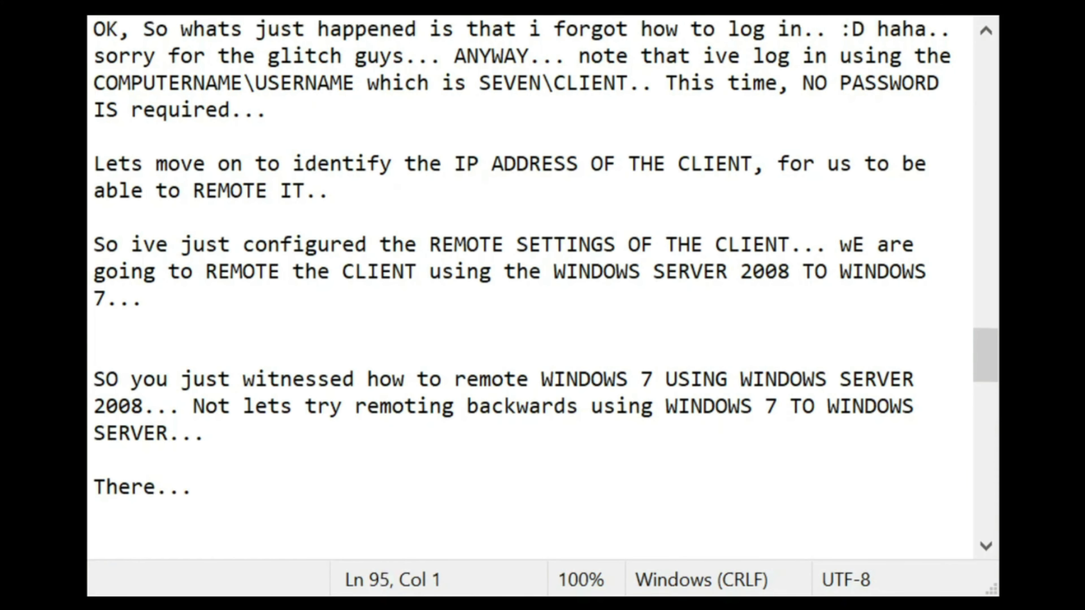
pyautogui.write('so we')
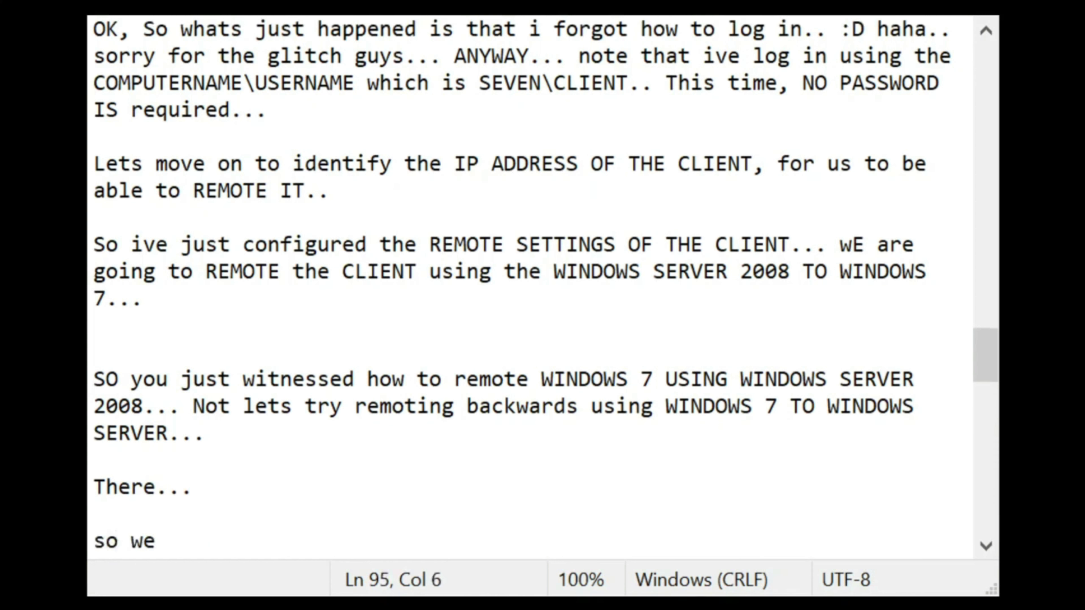
pyautogui.write('re done')
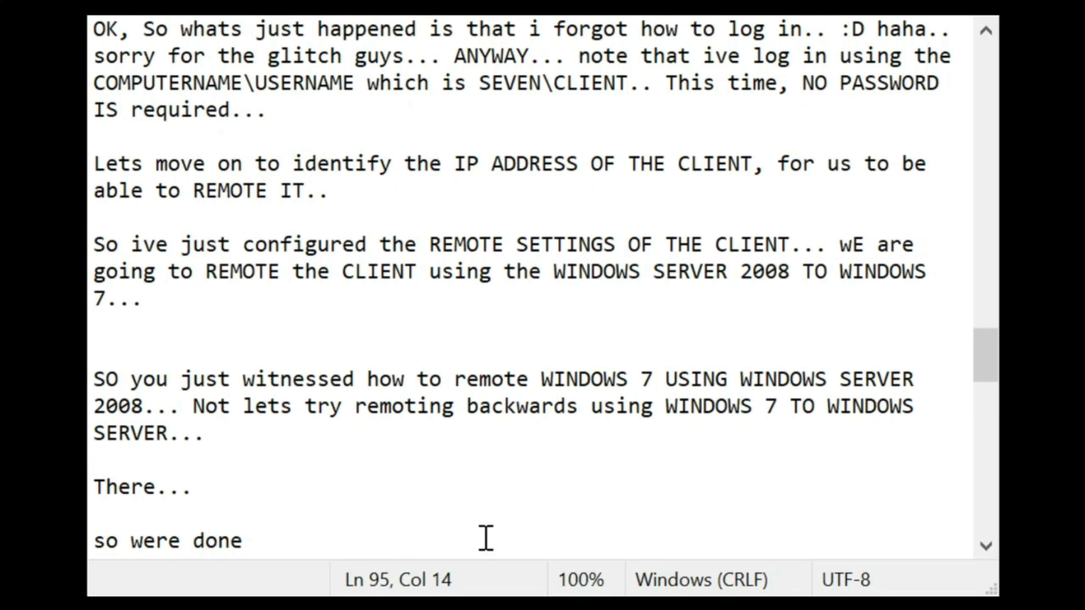
pyautogui.write('with FOLD')
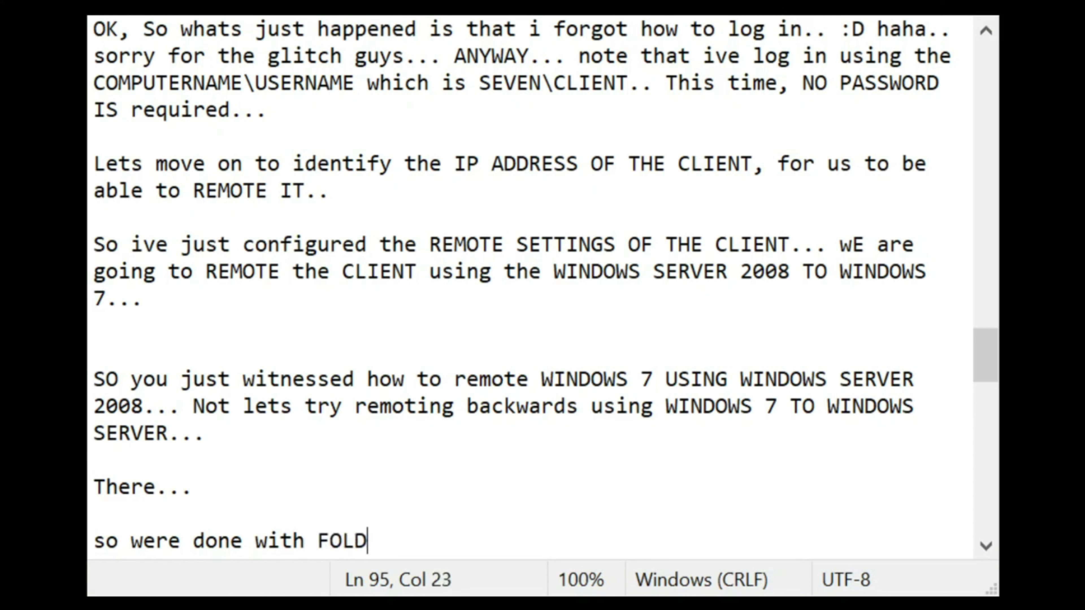
pyautogui.write('ER REDIRECT')
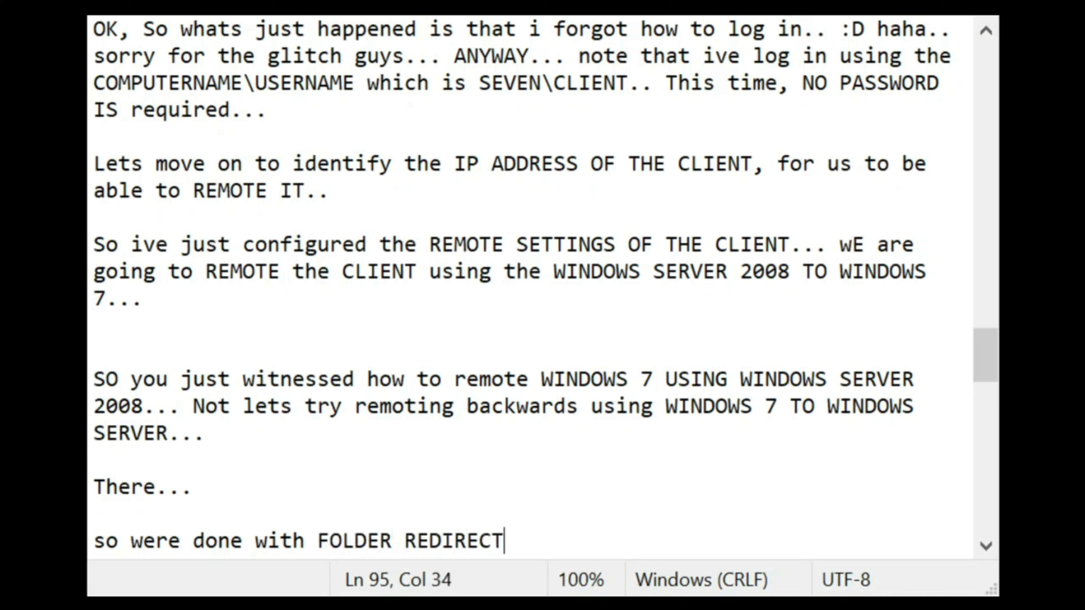
pyautogui.write('IONM')
pyautogui.press('BackSpace')
pyautogui.press('BackSpace')
pyautogui.write(', P')
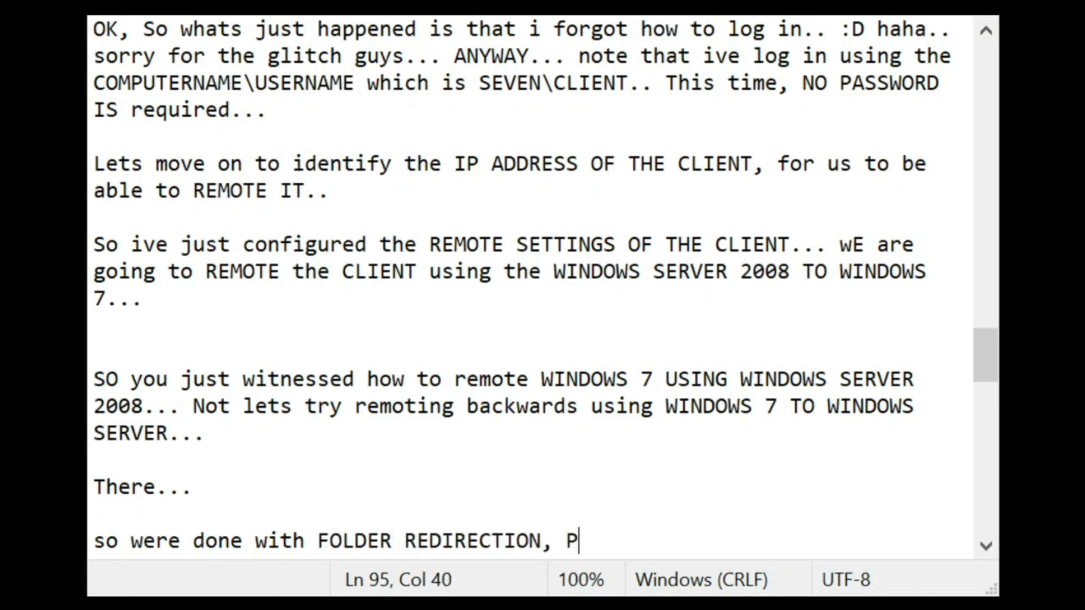
pyautogui.write('RINTER DEP')
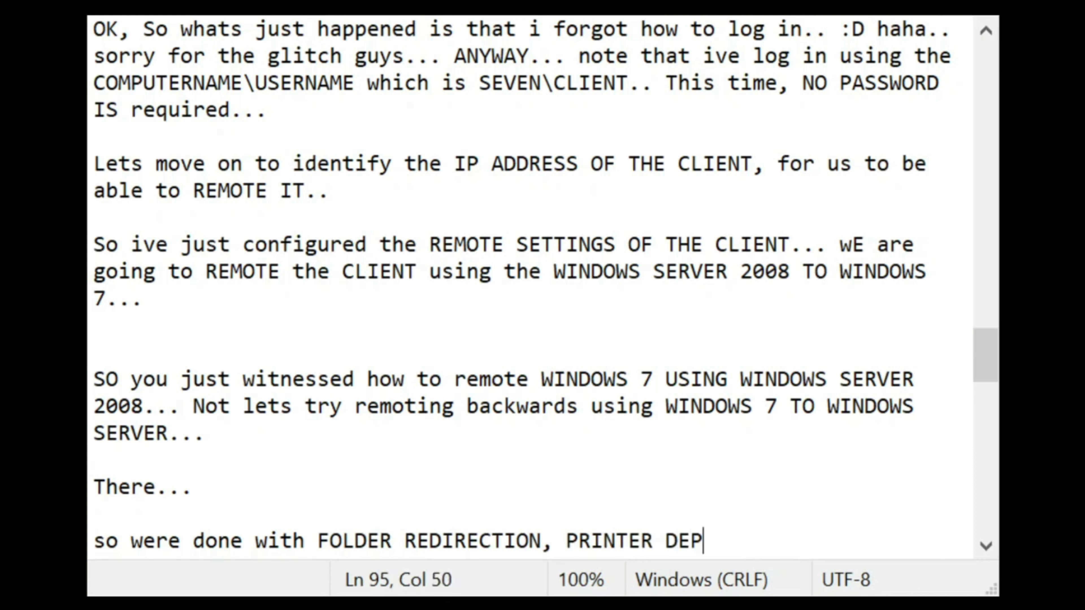
pyautogui.write('LOY,EM')
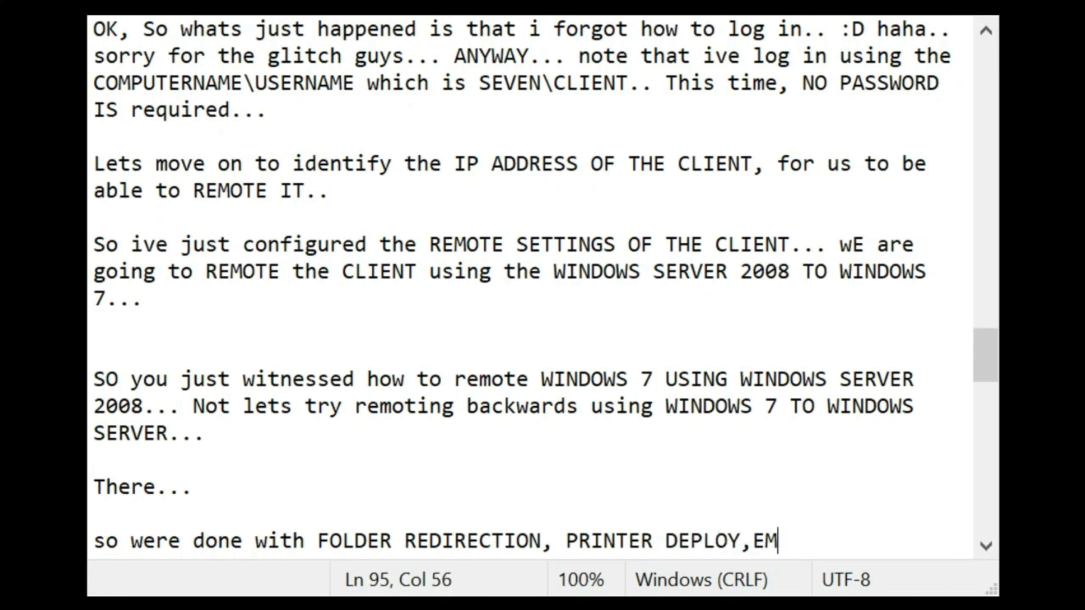
pyautogui.press('BackSpace')
pyautogui.press('BackSpace')
pyautogui.press('BackSpace')
pyautogui.write('MENT, REMO')
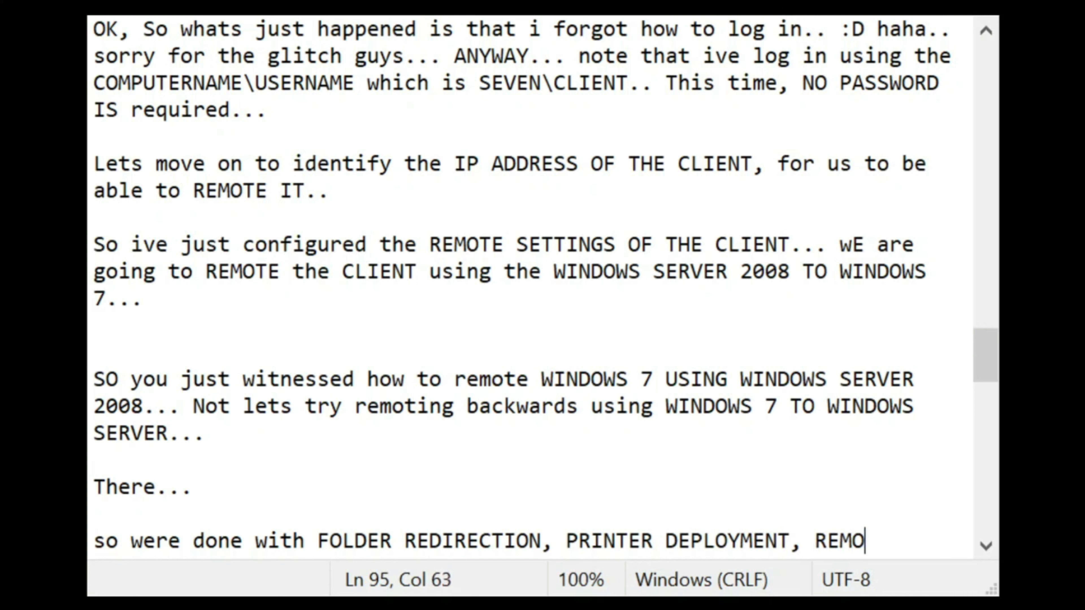
pyautogui.write('TE DESKTOP...')
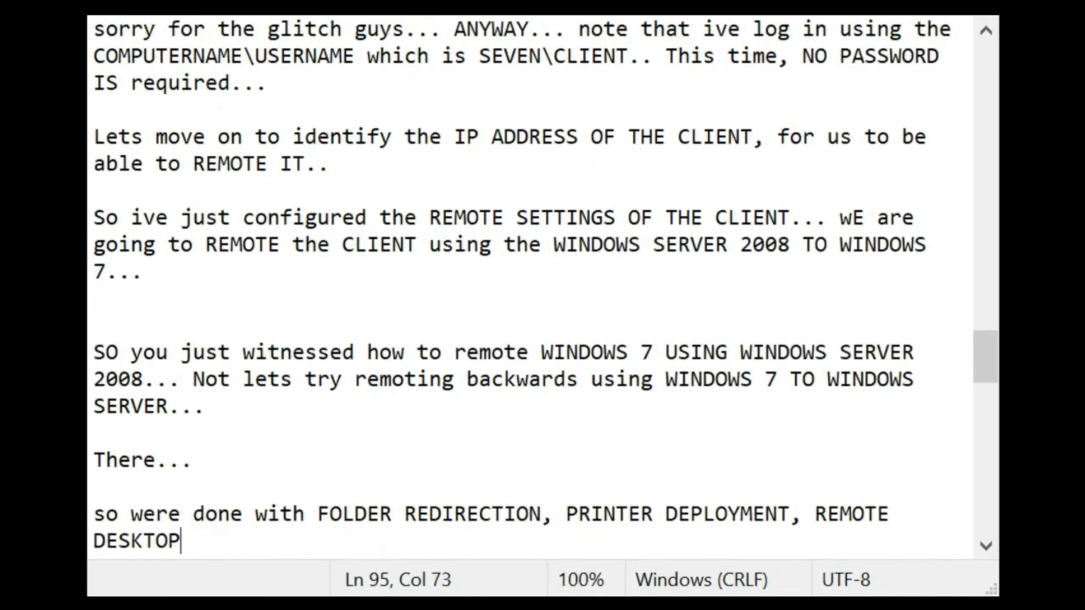
pyautogui.press('Return')
pyautogui.press('Return')
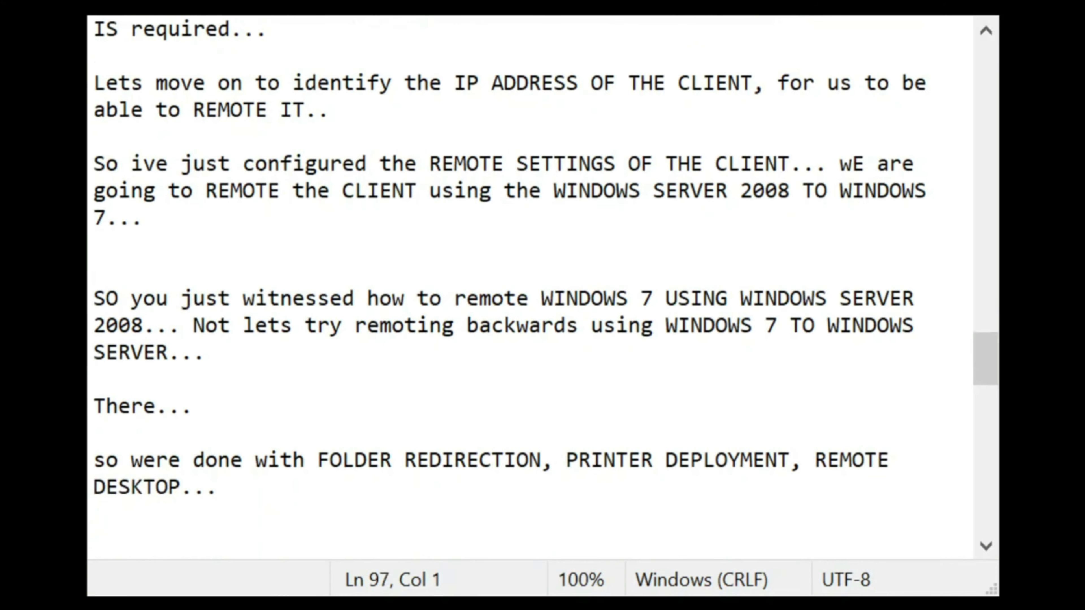
# Step: Write that FILE MAPPING and backing up the CLIENT to the SERVER come next
pyautogui.write('NEXT... ')
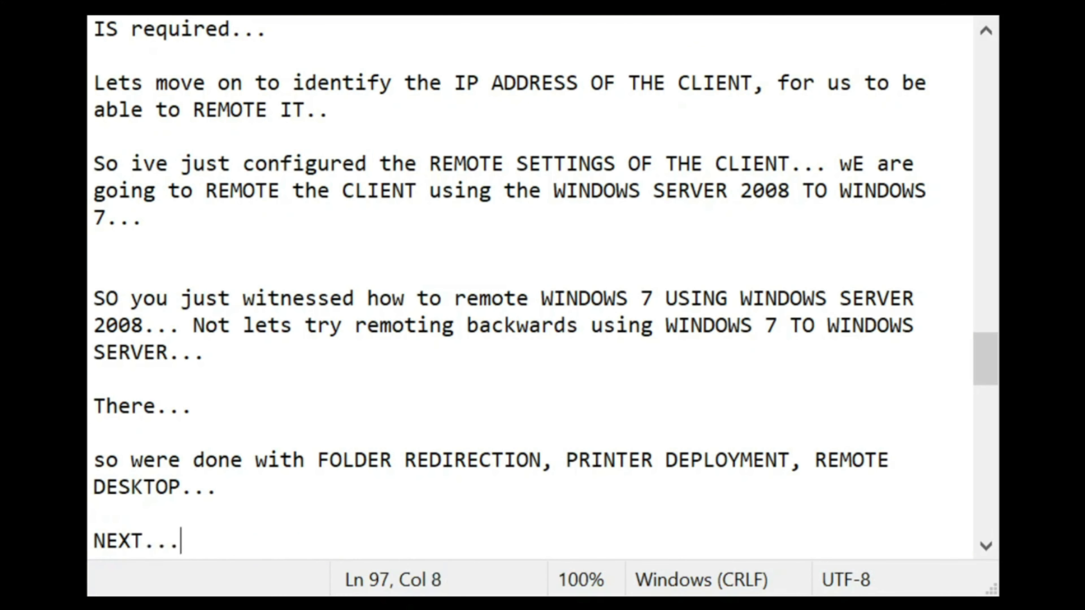
pyautogui.write('for a')
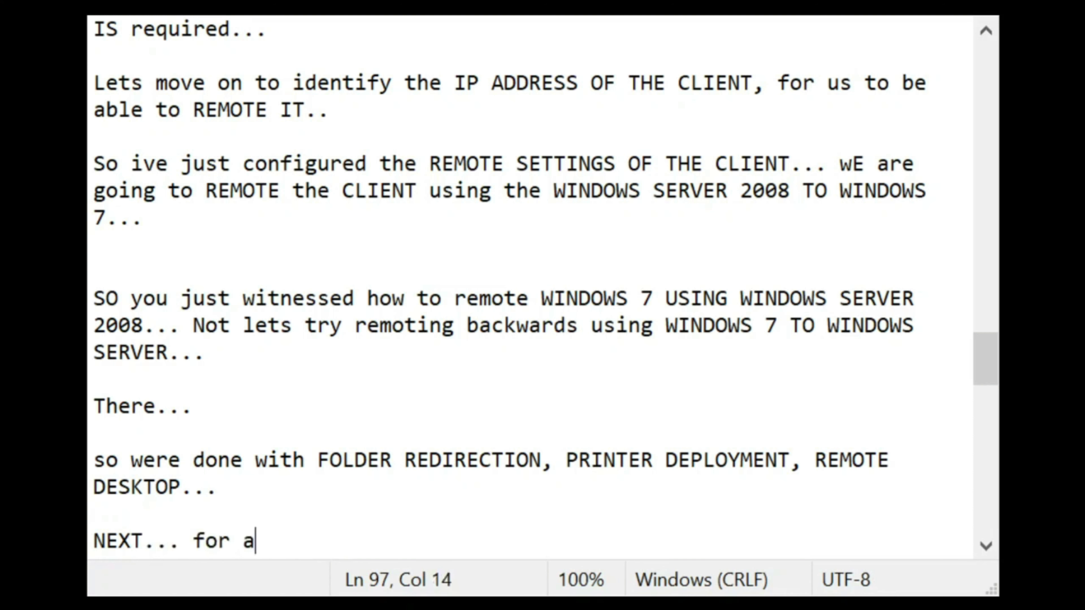
pyautogui.write('dditional, ')
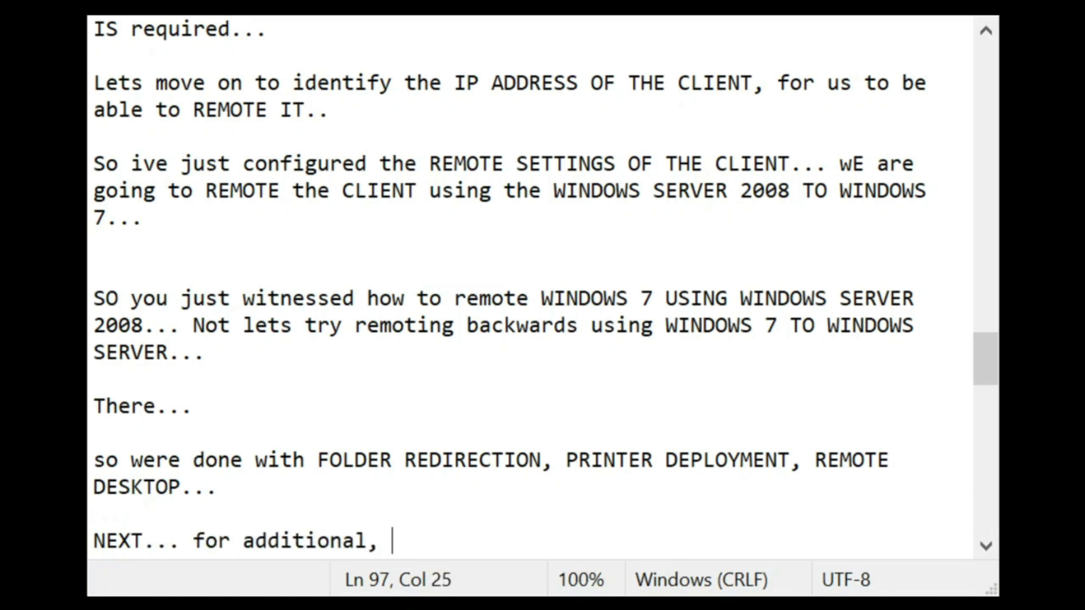
pyautogui.write('we are going to ')
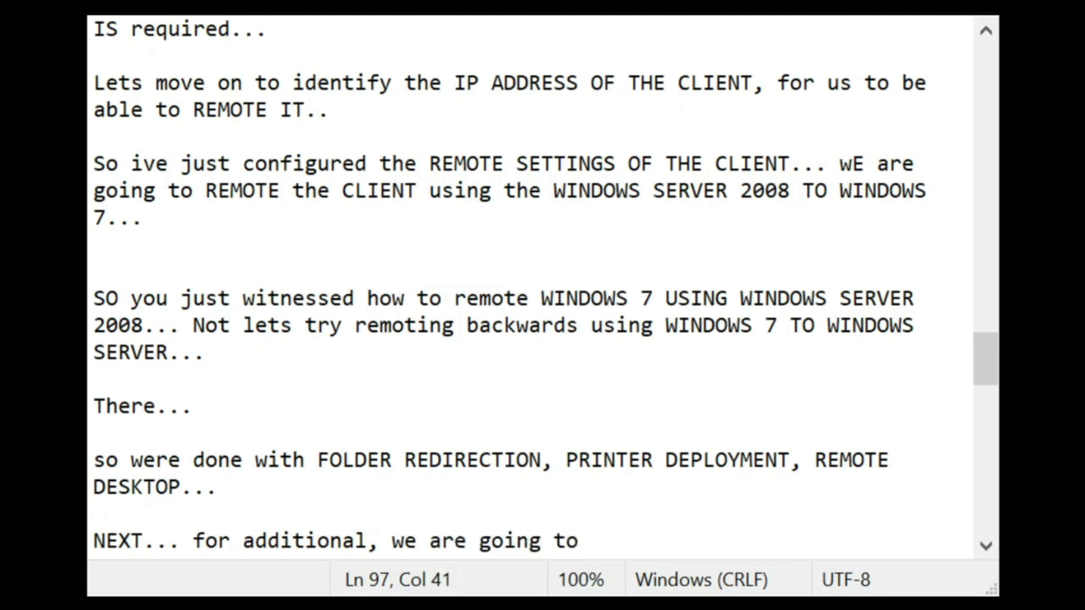
pyautogui.write('set-u')
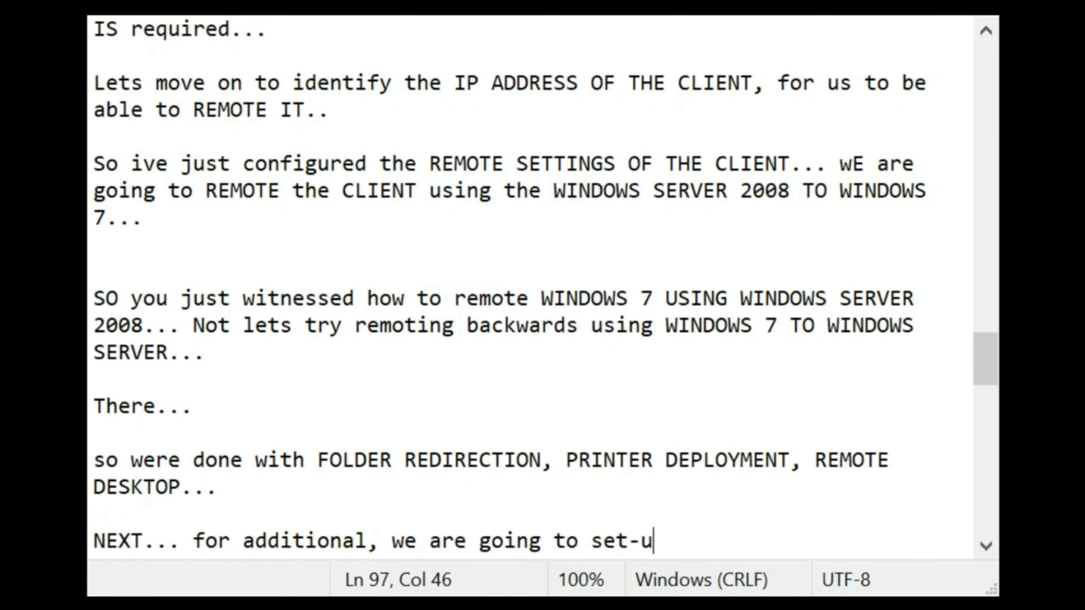
pyautogui.write('p FILLE MA')
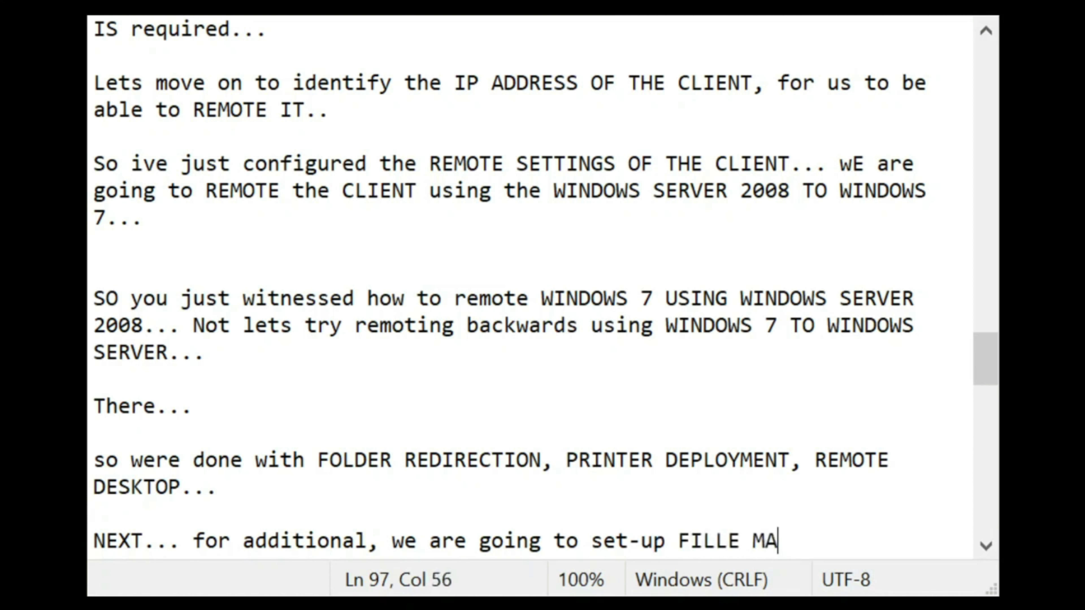
pyautogui.write('PPING')
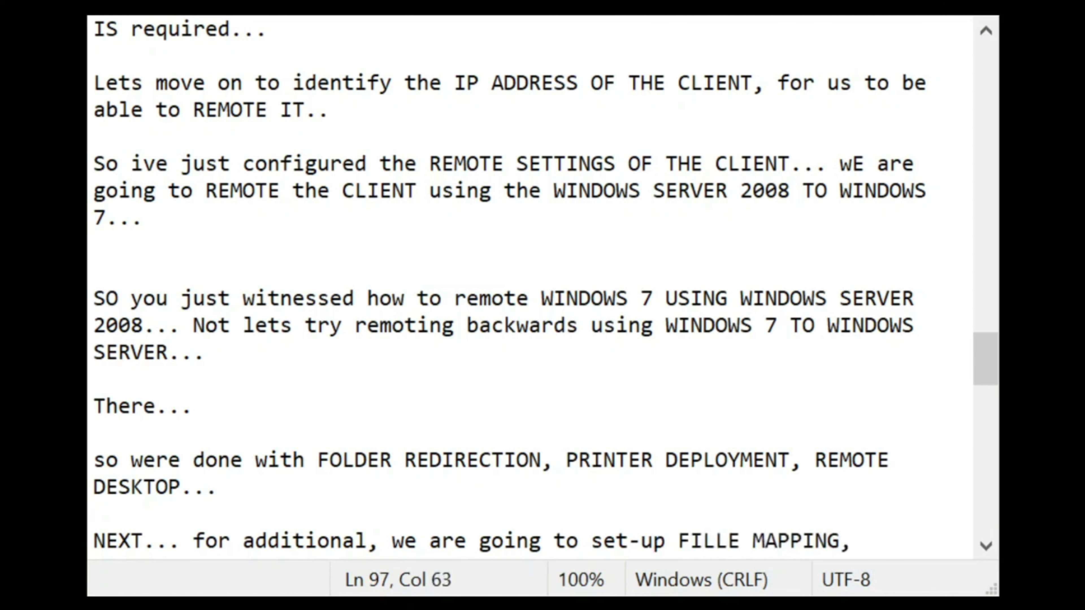
pyautogui.write(', uf')
pyautogui.press('BackSpace')
pyautogui.press('BackSpace')
pyautogui.write('for the users')
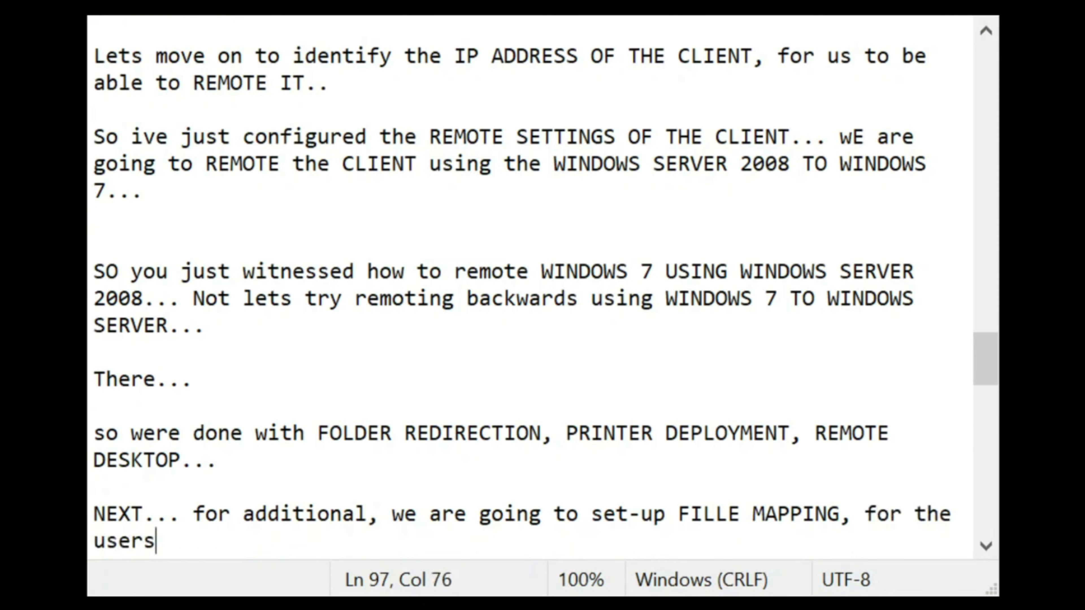
pyautogui.write('...')
pyautogui.write(' NE')
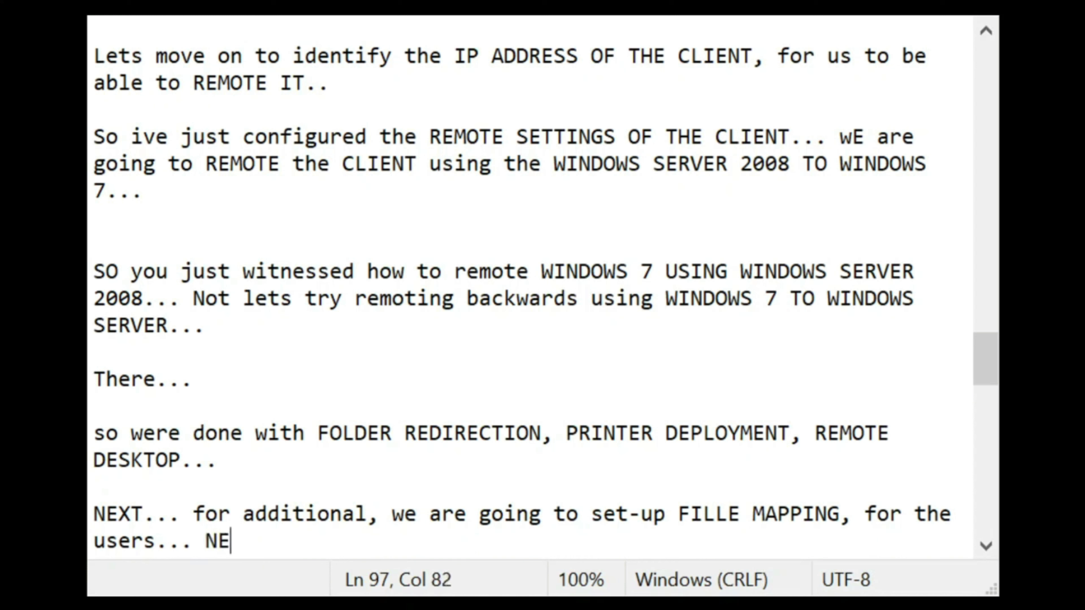
pyautogui.write('XT TO FILE')
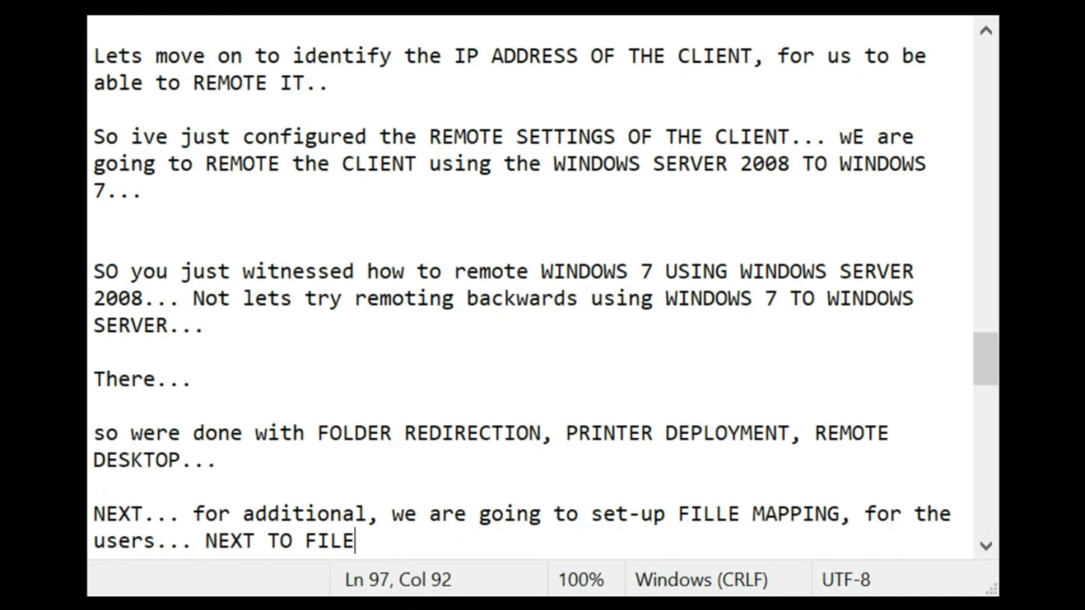
pyautogui.write(' MAPPING, WE ')
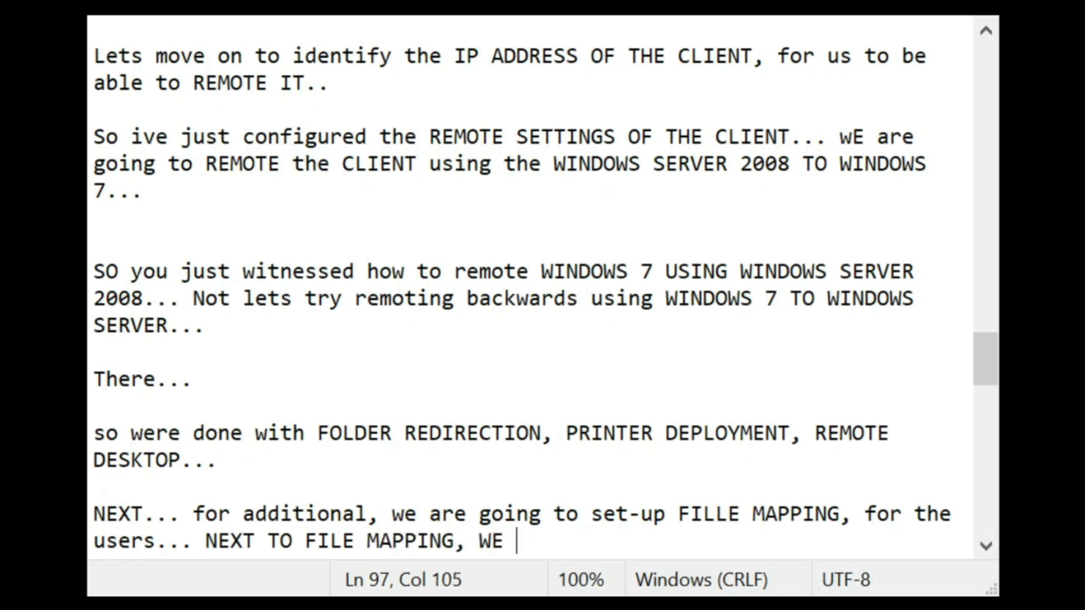
pyautogui.write('ARE GOING TO EXECUTE')
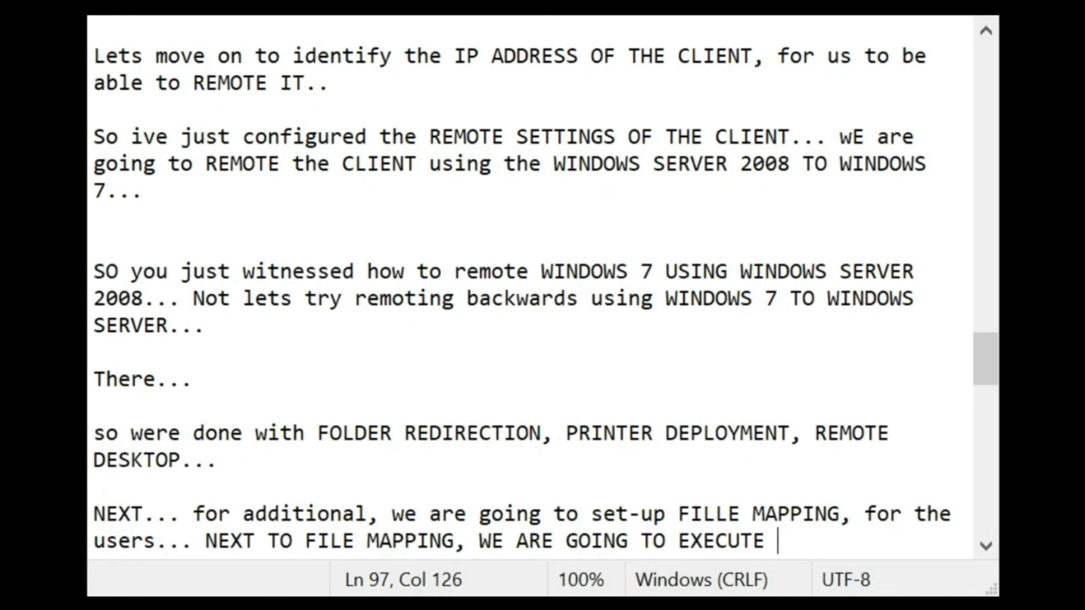
pyautogui.write(' BACK-UP')
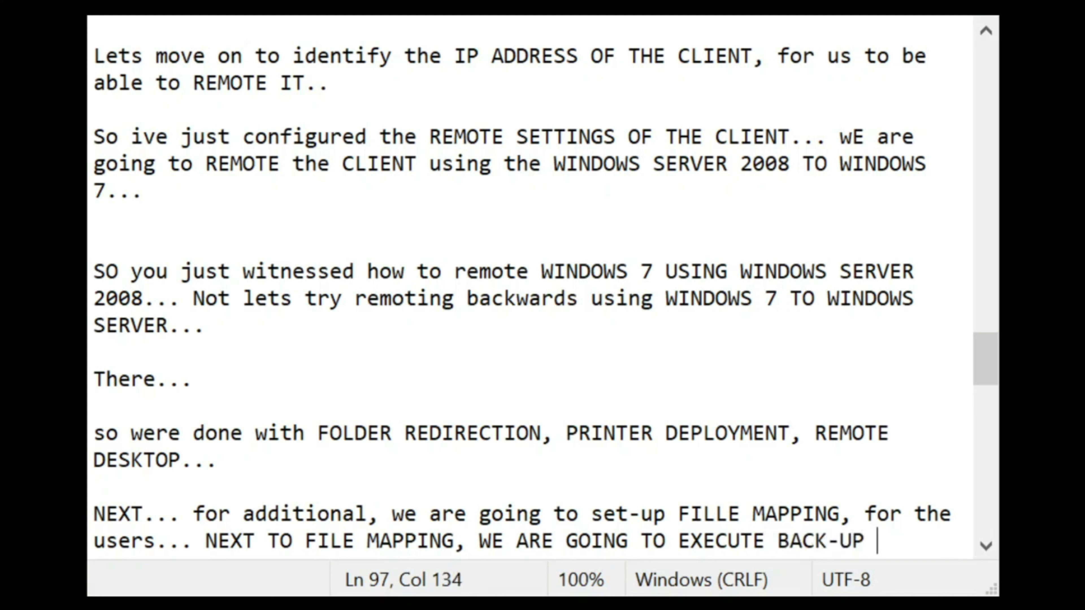
pyautogui.write(' using the')
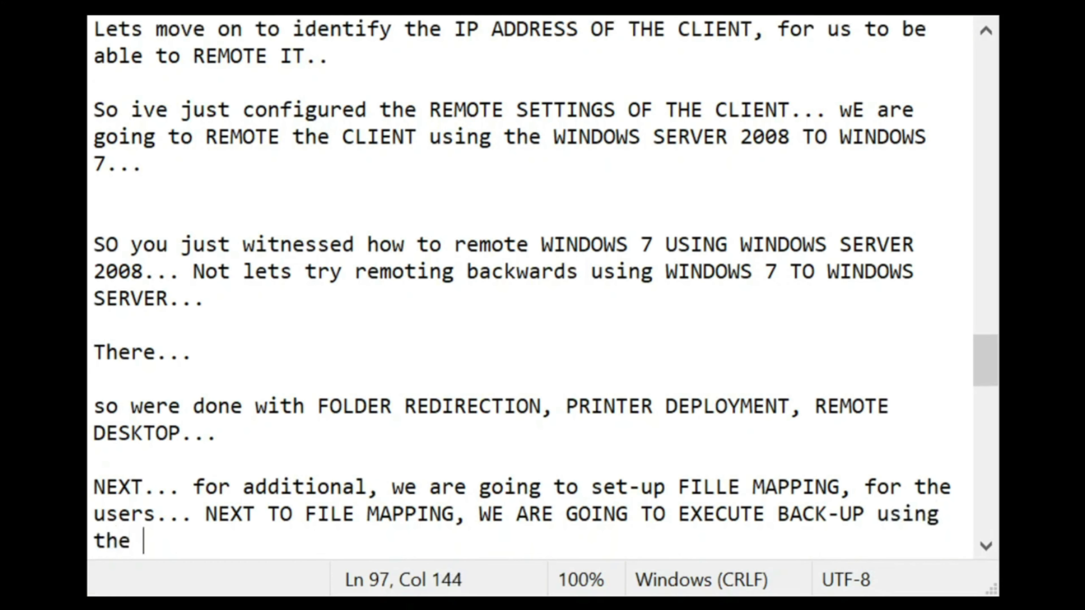
pyautogui.write(' SERVER')
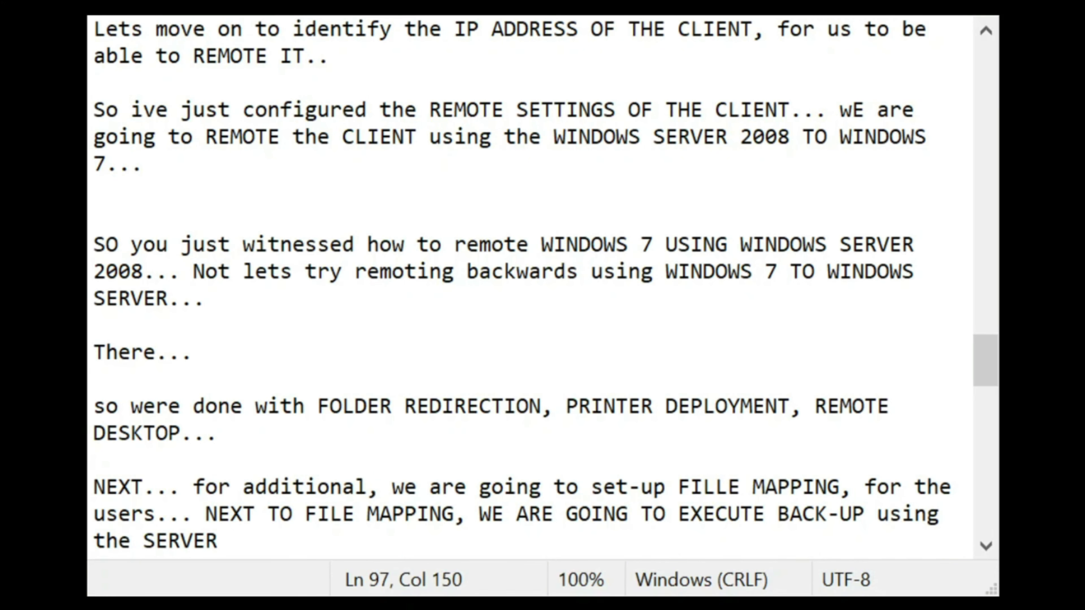
pyautogui.write('...')
pyautogui.press('BackSpace')
pyautogui.press('BackSpace')
pyautogui.write('... or back')
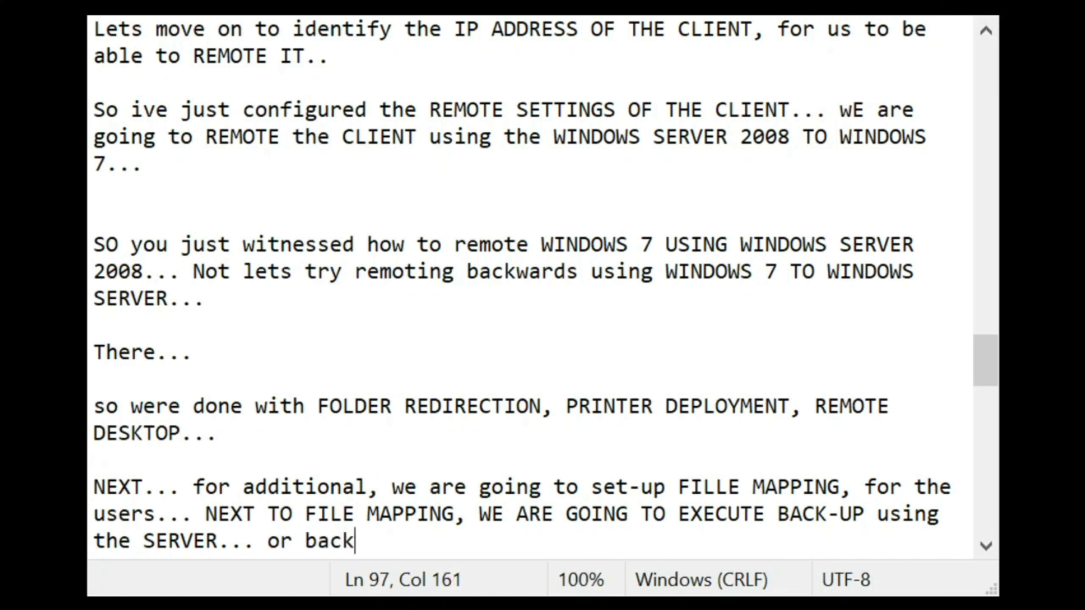
pyautogui.write('ing up')
pyautogui.press('BackSpace')
pyautogui.write('ng up')
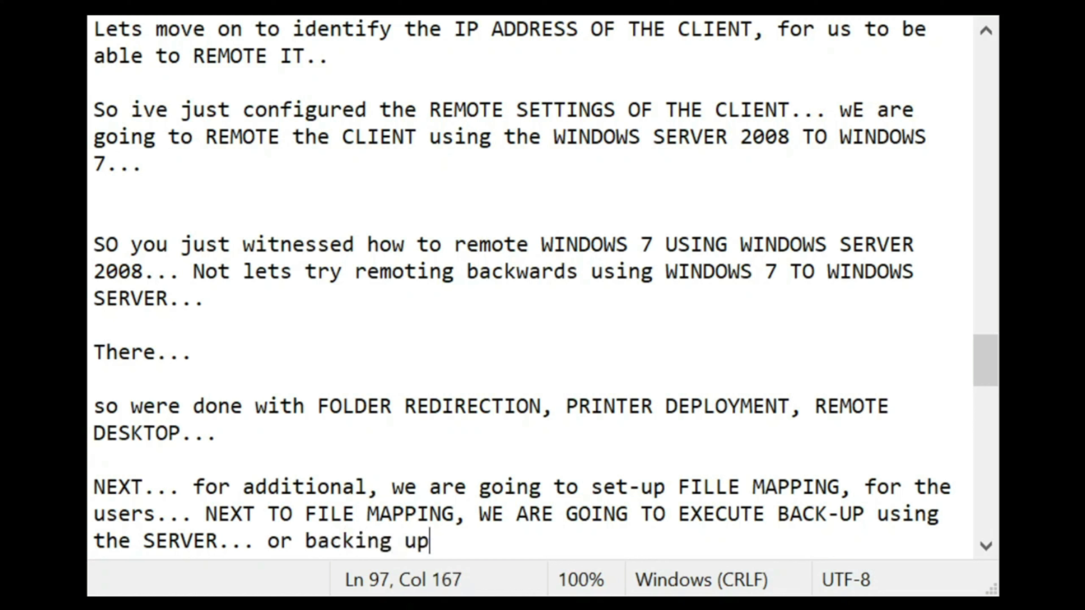
pyautogui.write(' the LC')
pyautogui.press('BackSpace')
pyautogui.press('BackSpace')
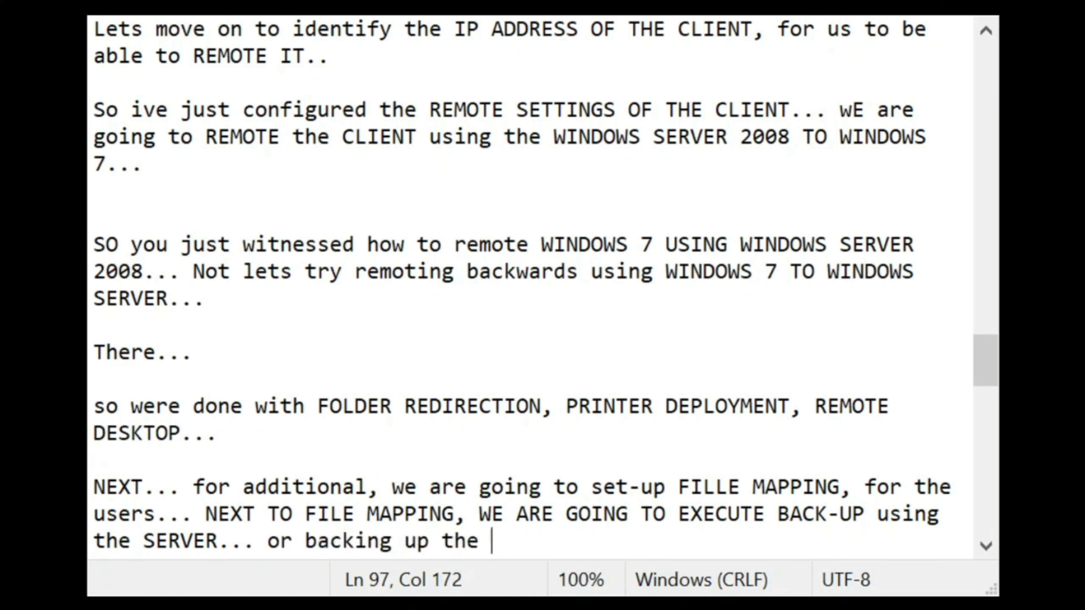
pyautogui.write('CLIENT GOING')
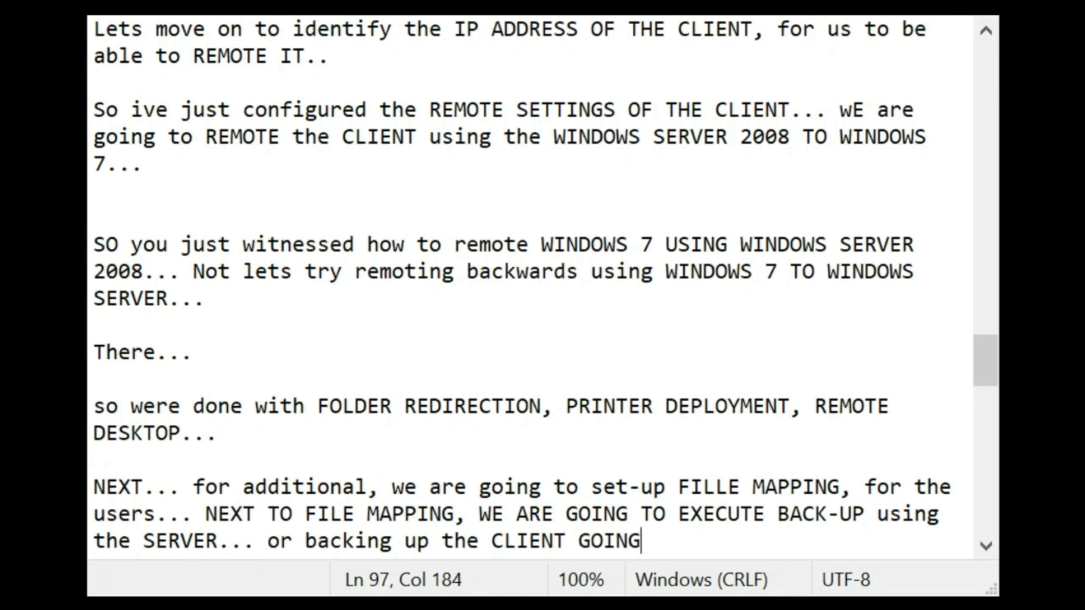
pyautogui.write(' TO THE SERVER....')
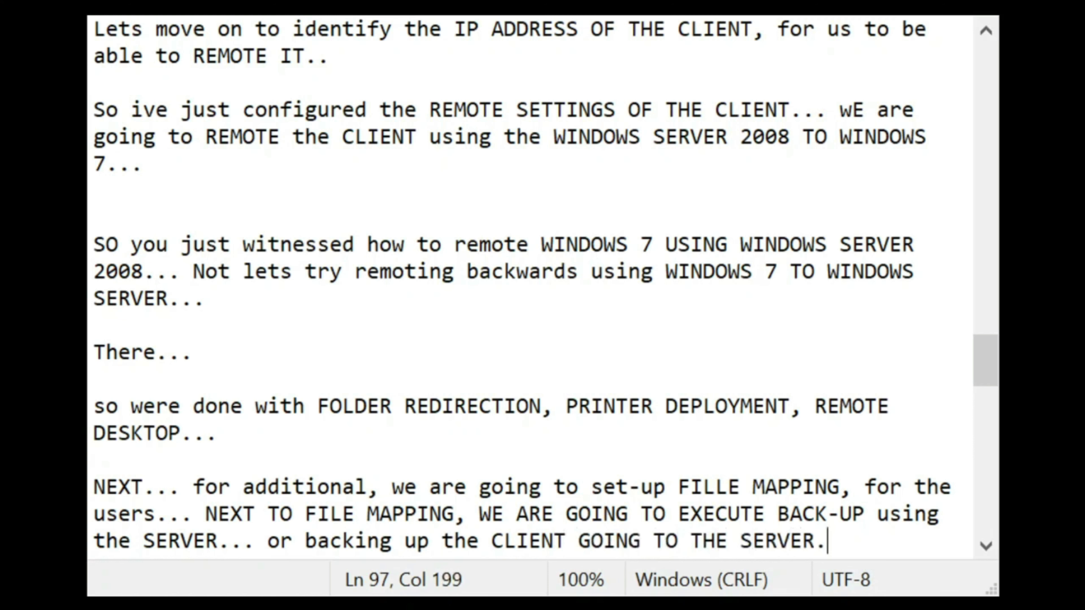
pyautogui.press('Return')
pyautogui.press('Return')
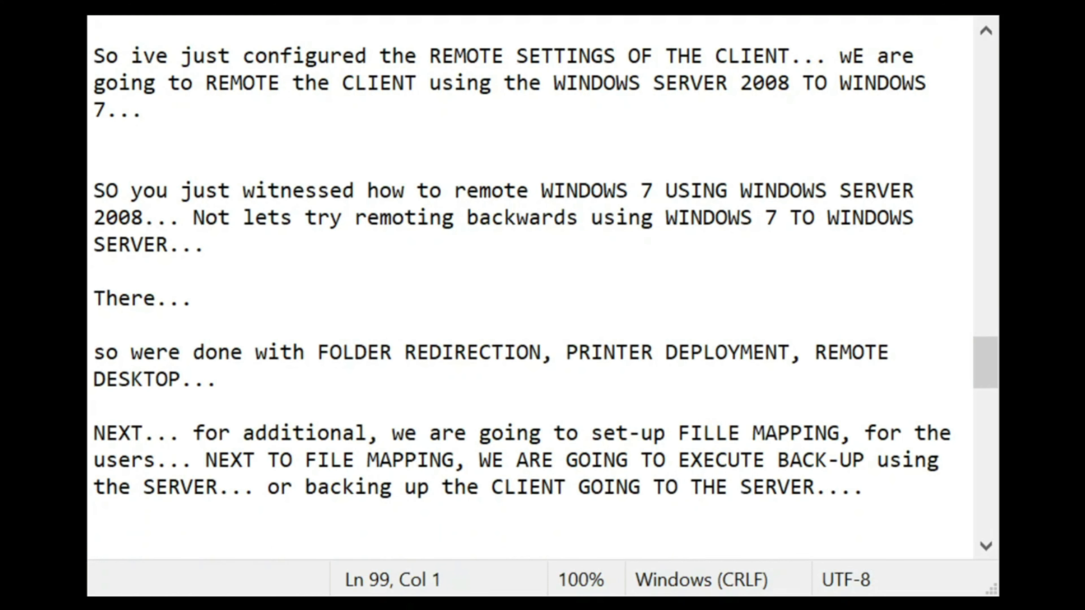
# Step: Add the line 'so lets begin doing the FILE MAPPING ON A user..'
pyautogui.write('so lets begi')
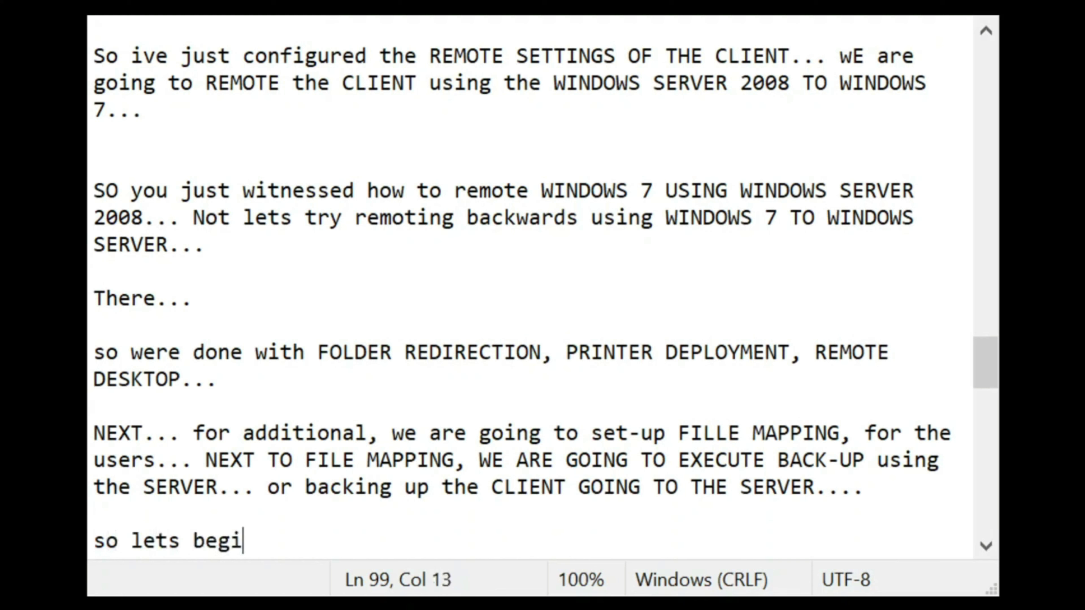
pyautogui.write('n doing the ')
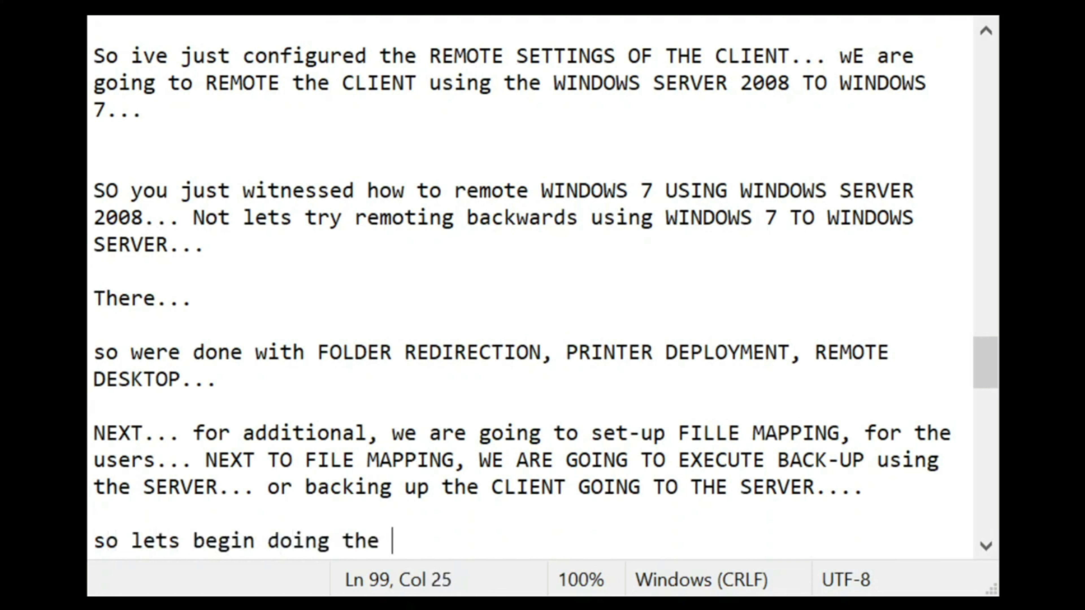
pyautogui.write('FILE MAP')
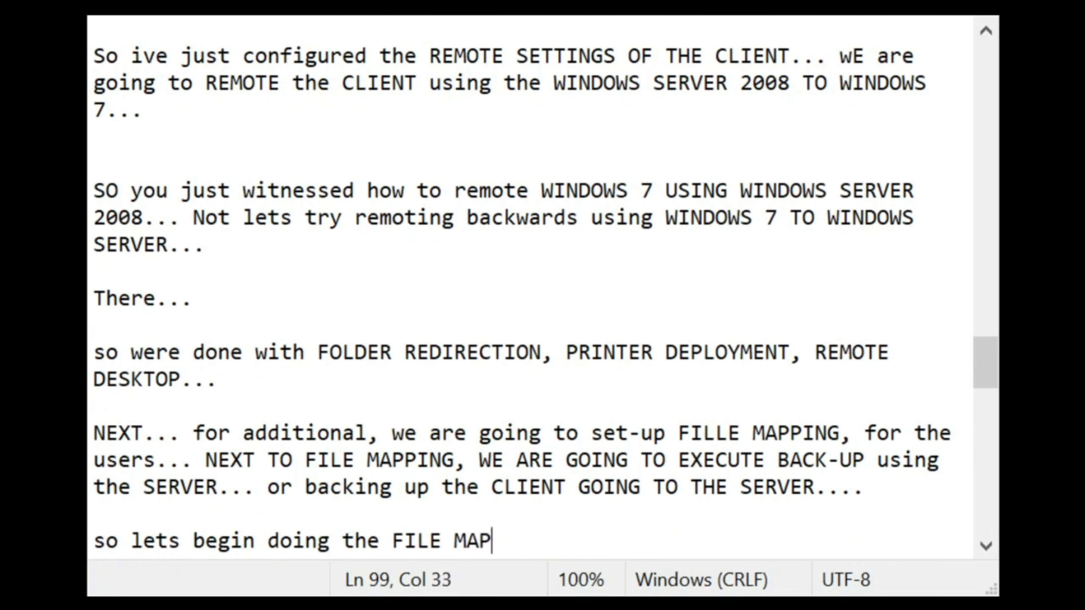
pyautogui.write('PING ON A S')
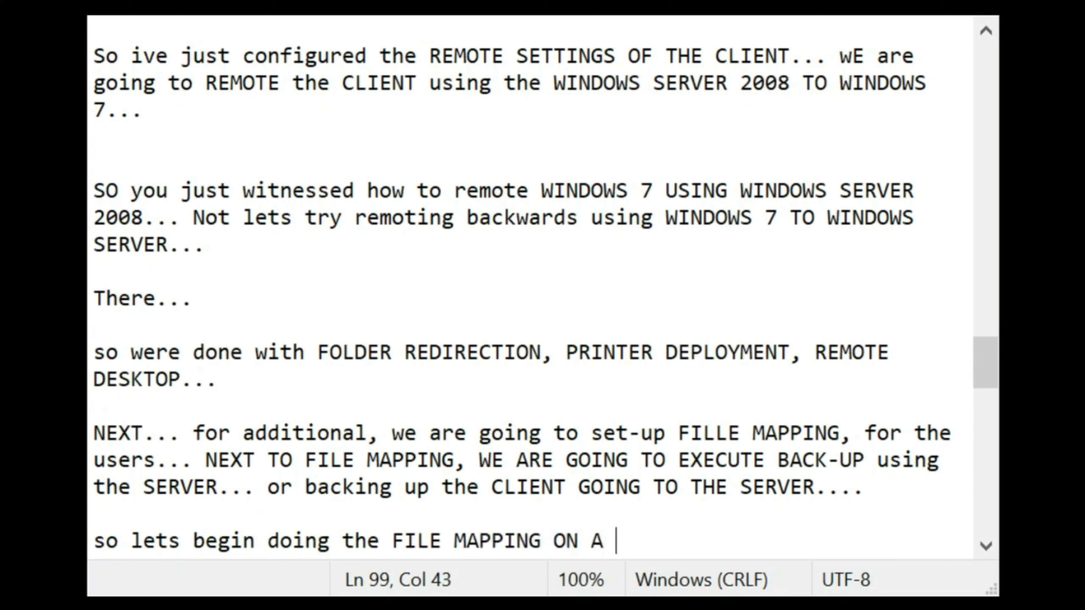
pyautogui.press('BackSpace')
pyautogui.press('BackSpace')
pyautogui.press('BackSpace')
pyautogui.write('a user..')
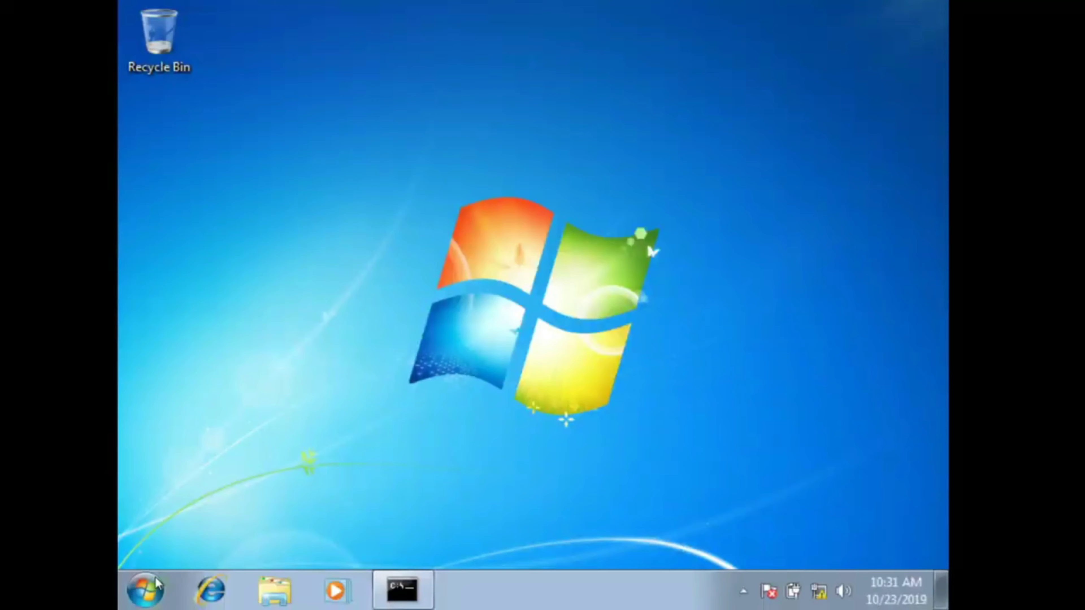
# Step: Switch user and log on as the domain user with its password
pyautogui.click(146, 591)
pyautogui.moveTo(483, 537)
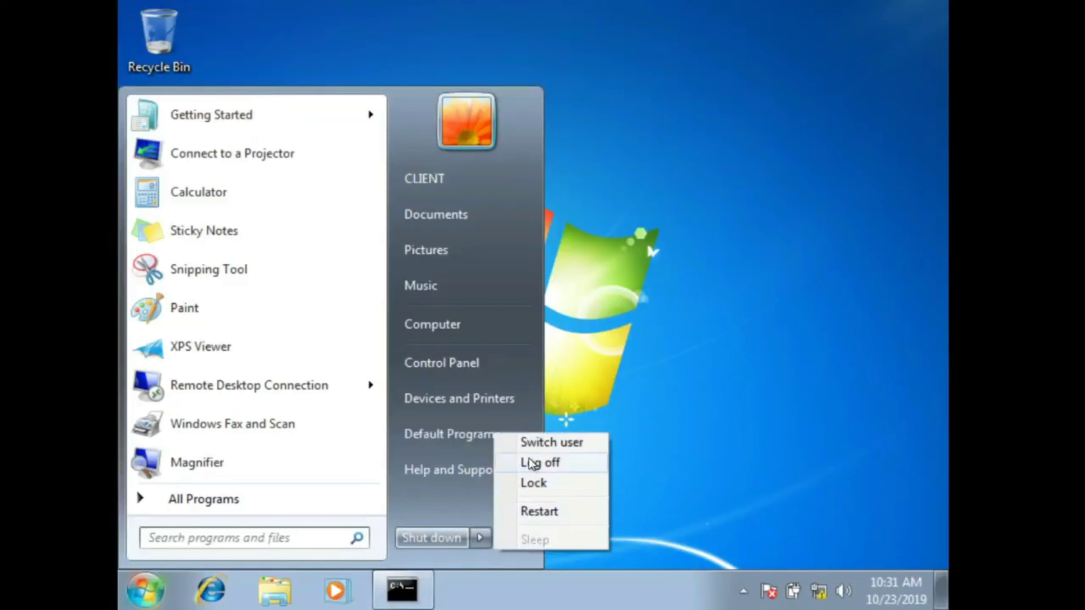
pyautogui.click(534, 450)
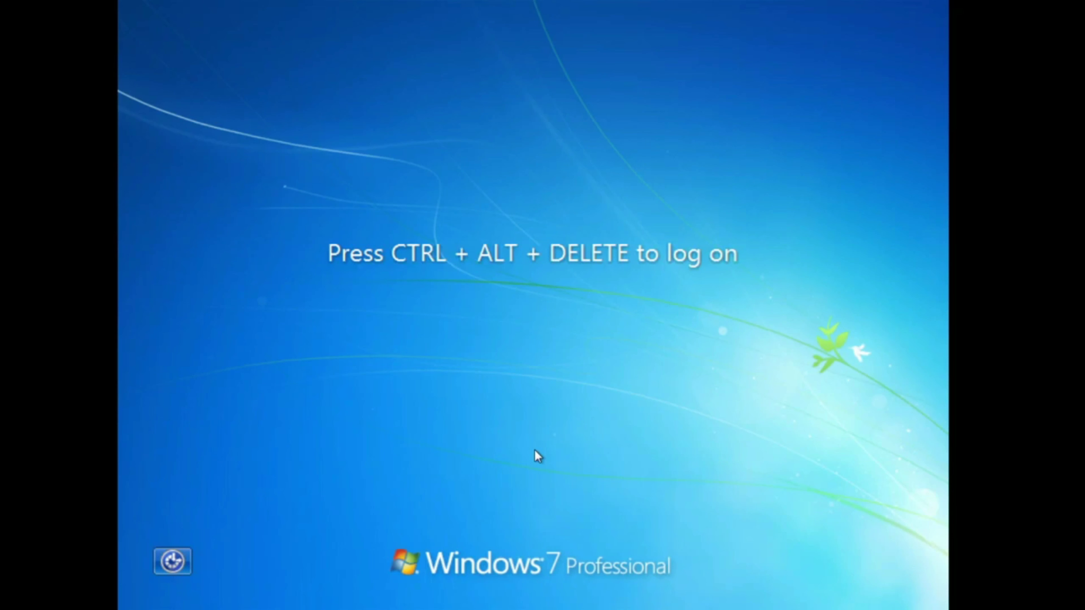
pyautogui.hotkey('ctrl', 'alt', 'Delete')
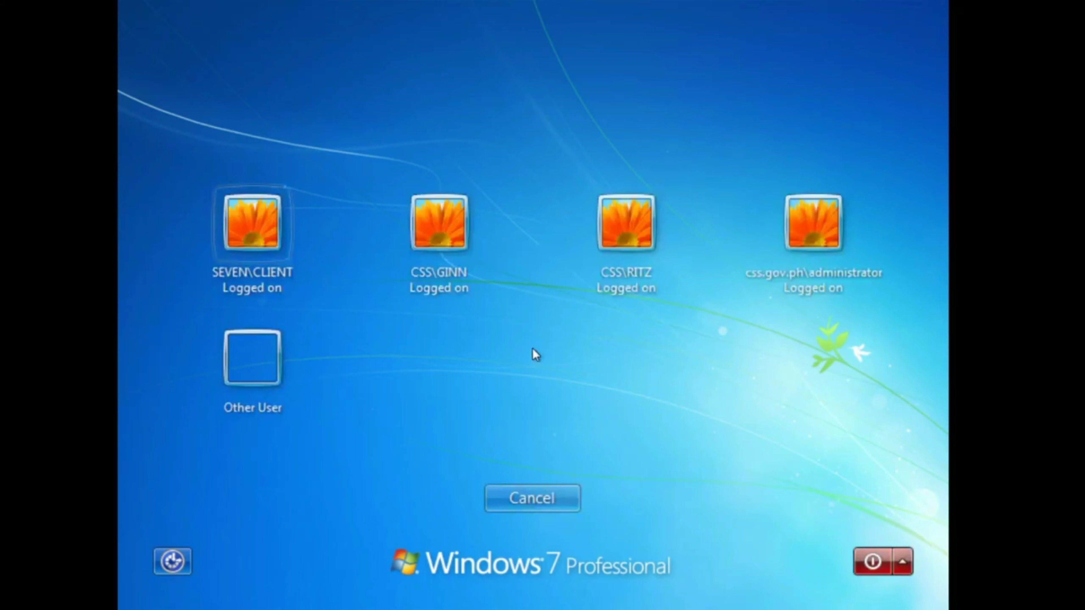
pyautogui.click(443, 248)
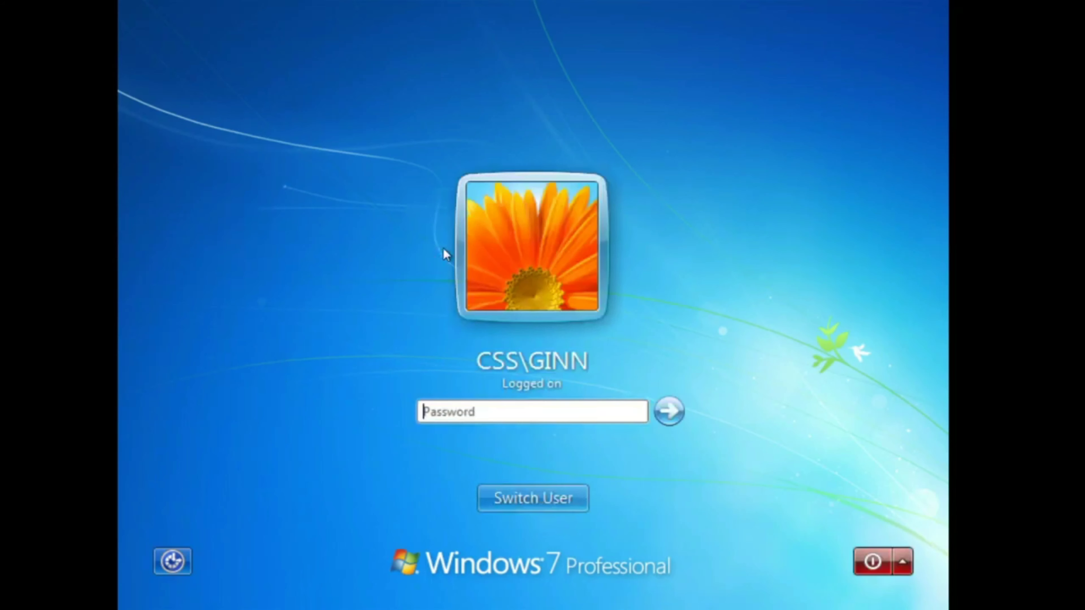
pyautogui.write('aaaaaaaa')
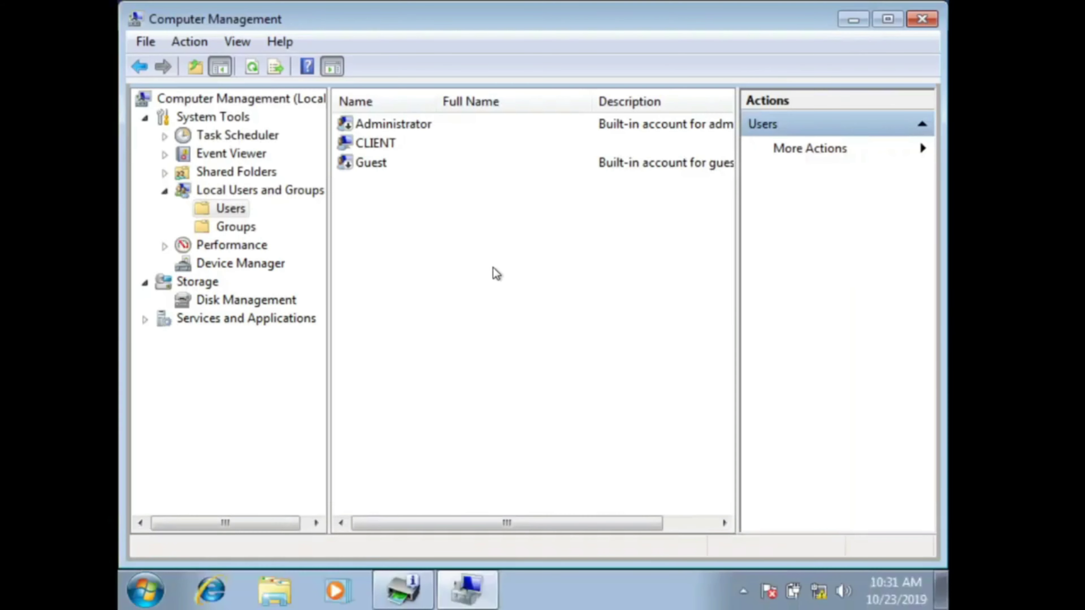
# Step: Close Computer Management and show Computer's drives, Local Disk (C:) and CD Drive (D:), in Explorer
pyautogui.click(915, 22)
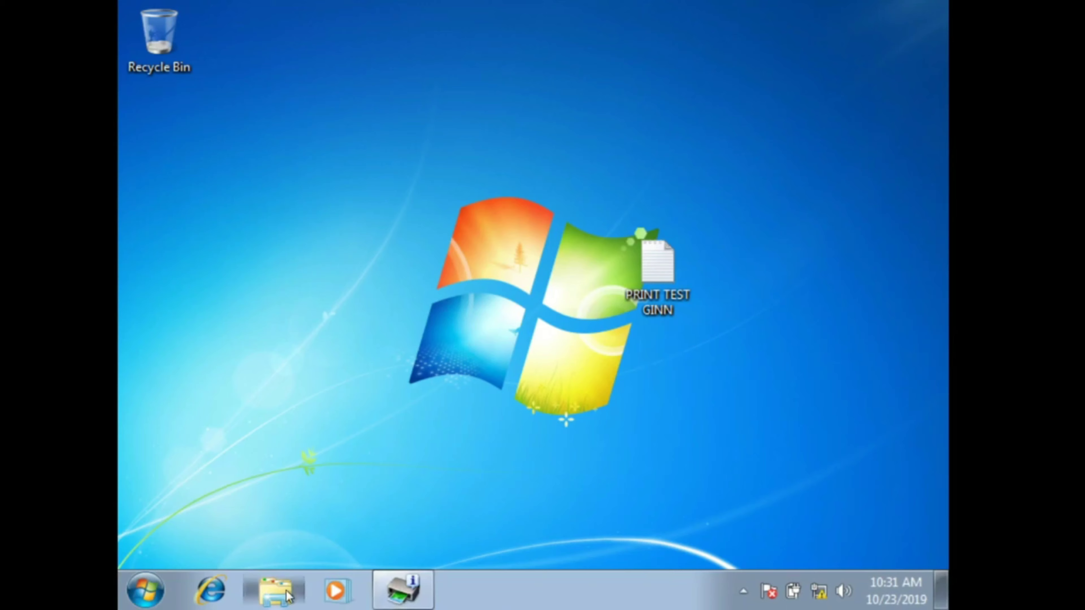
pyautogui.click(275, 591)
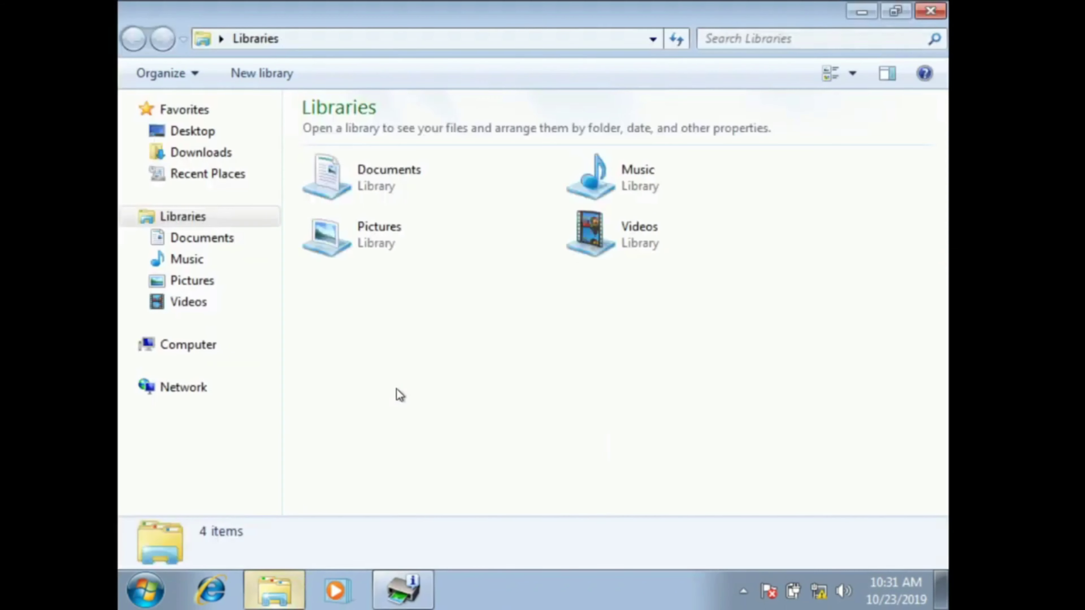
pyautogui.click(161, 354)
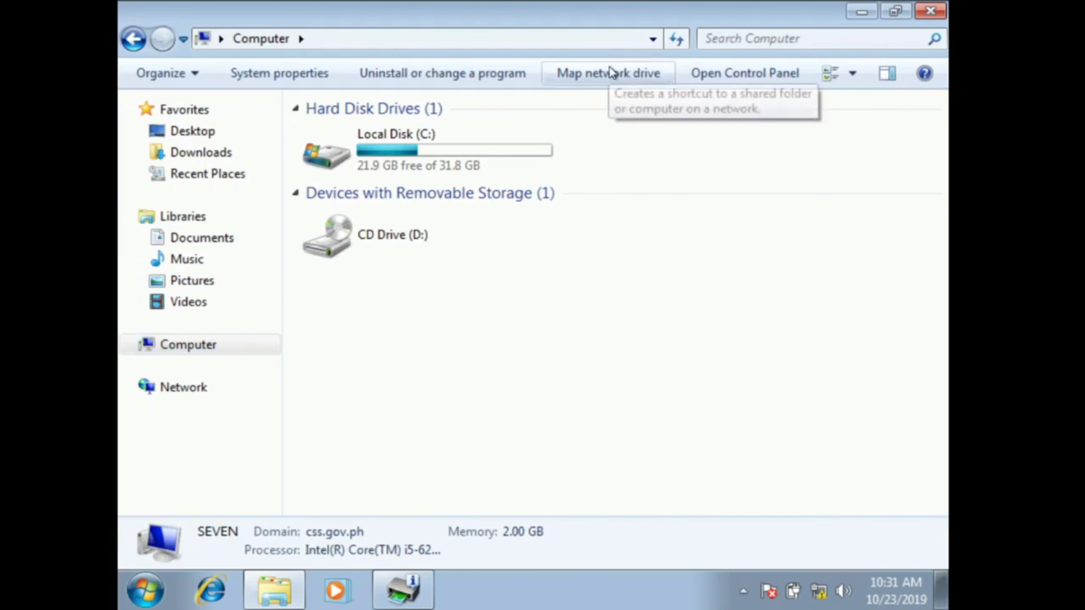
# Step: Open Map network drive on the client, then log on to the server as administrator
pyautogui.click(612, 73)
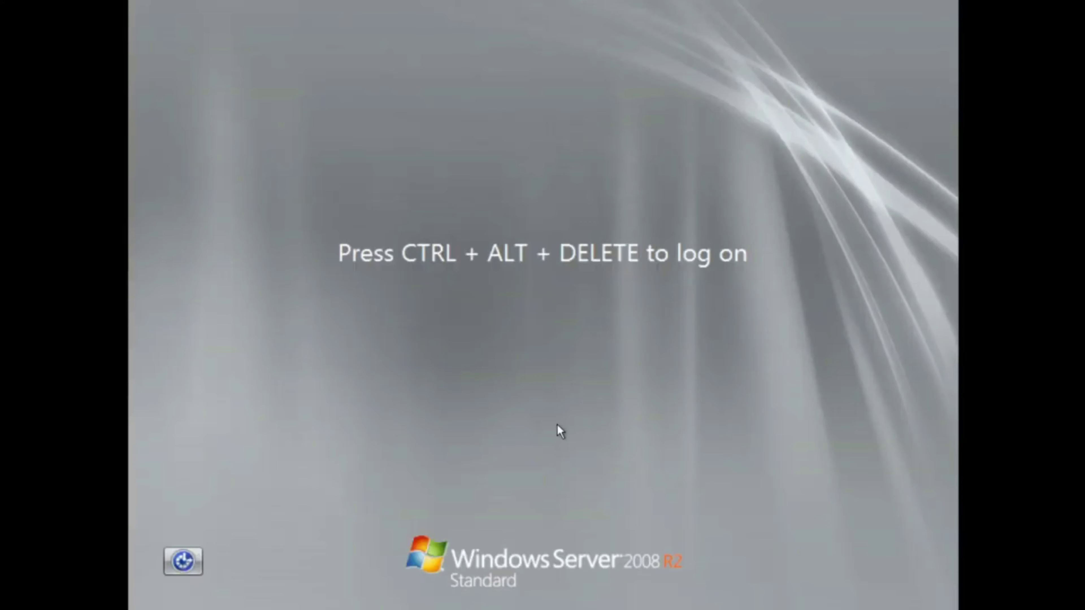
pyautogui.hotkey('ctrl', 'alt', 'Delete')
pyautogui.write('a')
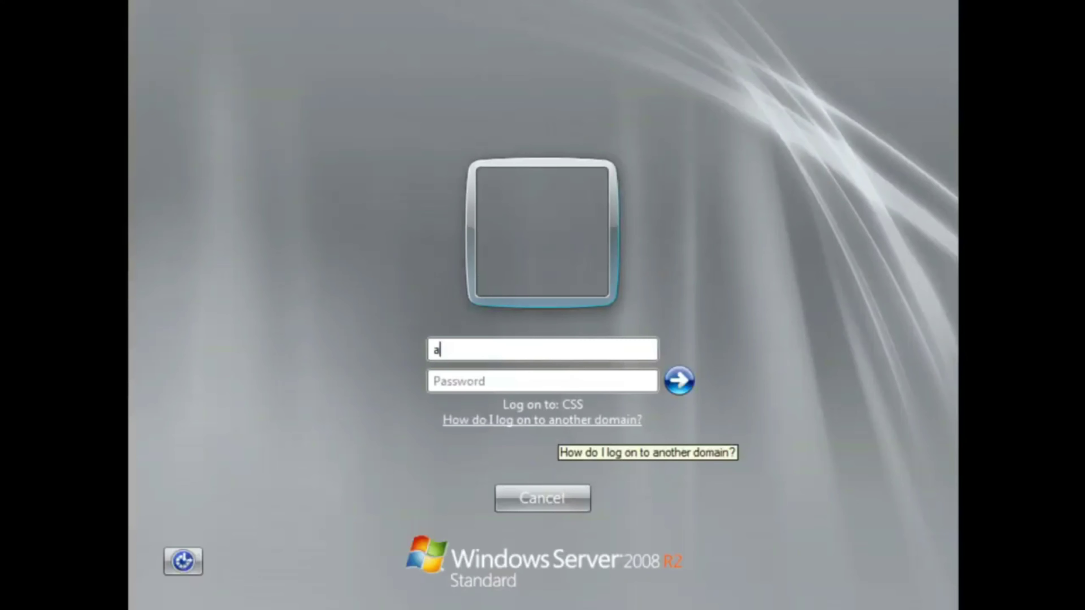
pyautogui.write('dministrator')
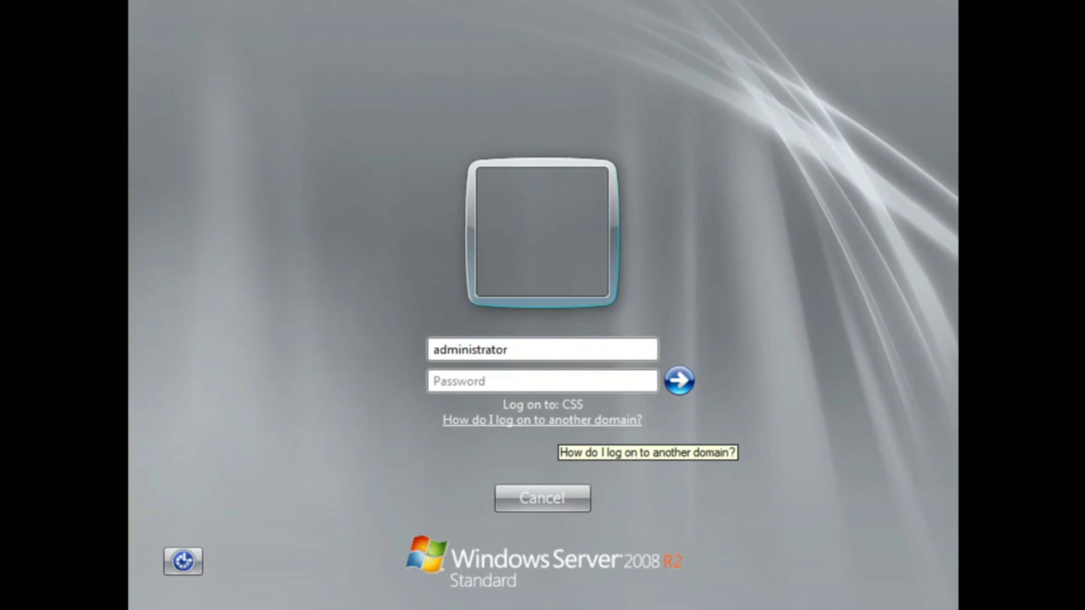
pyautogui.write('********')
pyautogui.press('Return')
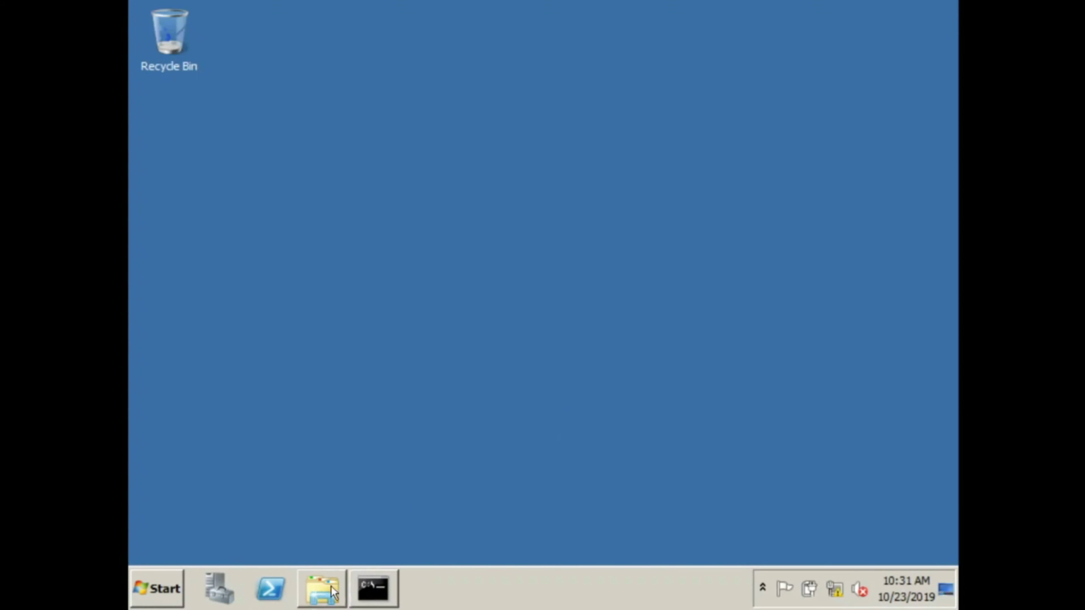
# Step: Open the server's BACK UP (D:) drive and glance at its properties
pyautogui.click(332, 592)
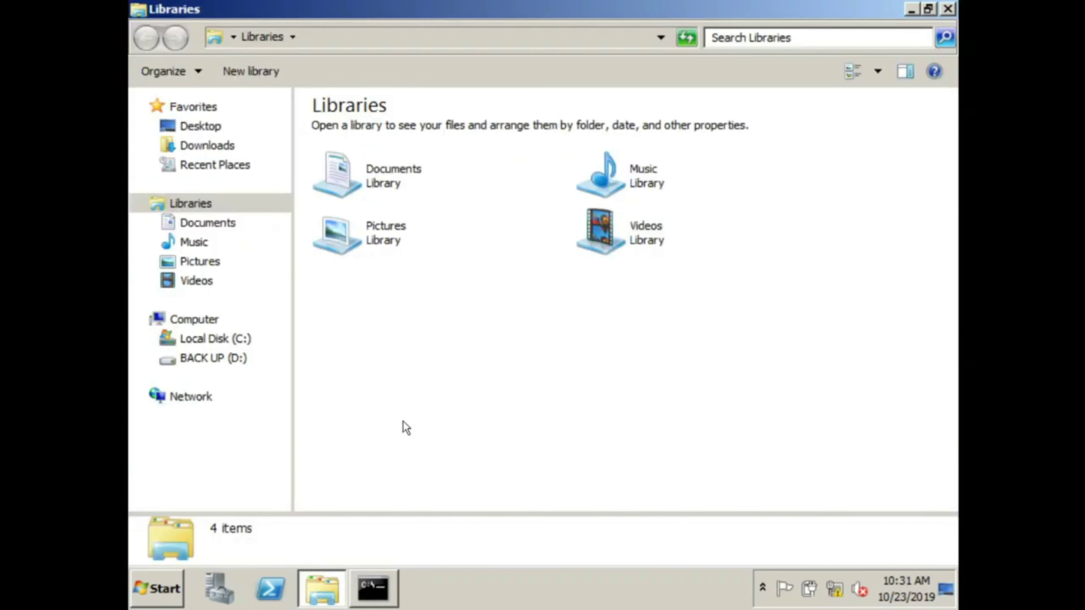
pyautogui.click(223, 363)
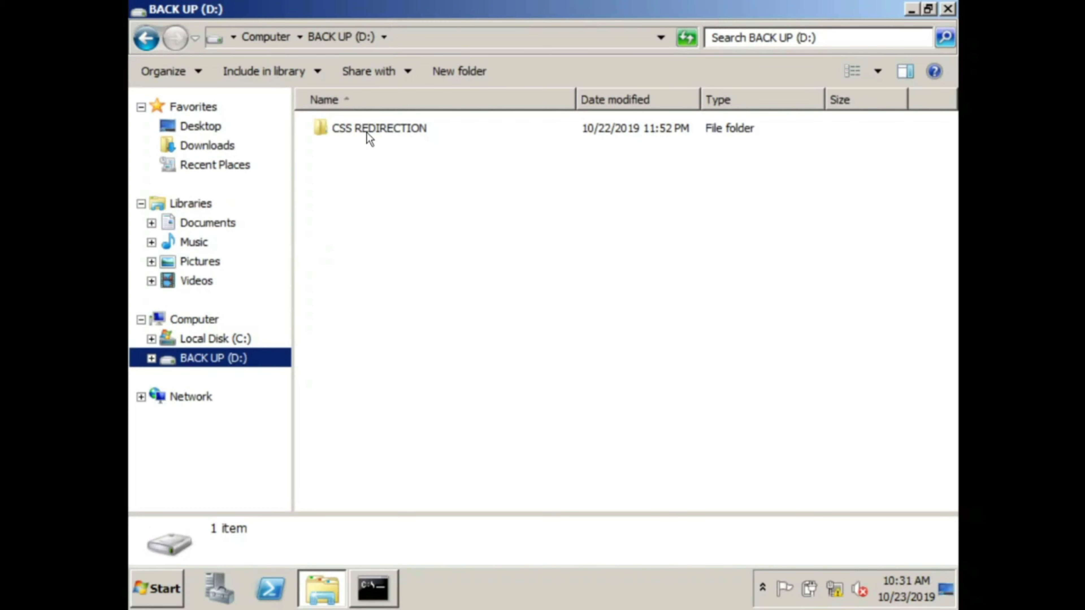
pyautogui.click(354, 170)
pyautogui.rightClick(354, 170)
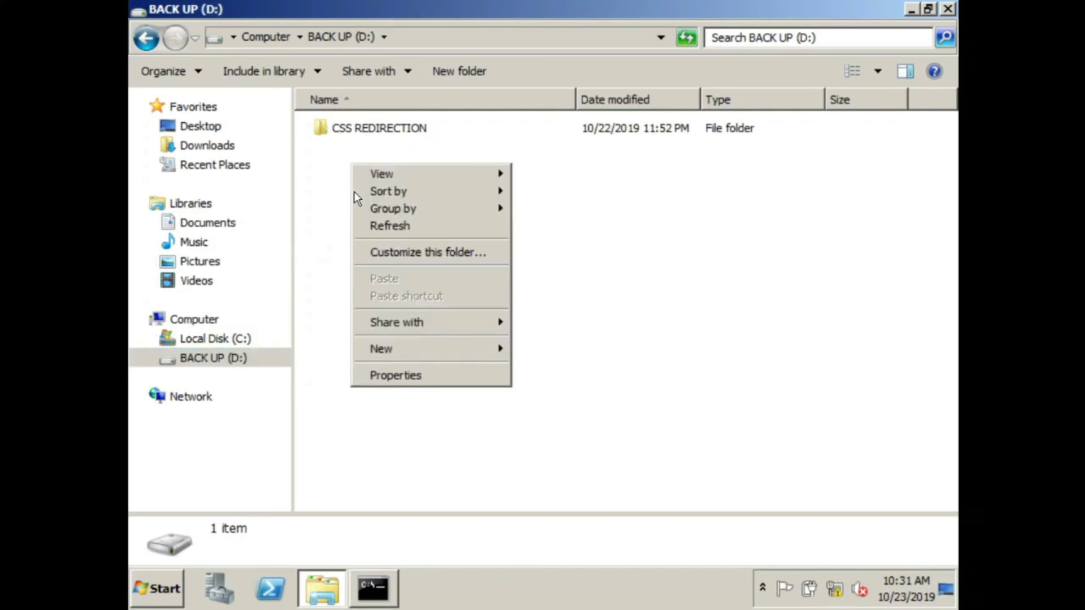
pyautogui.click(404, 376)
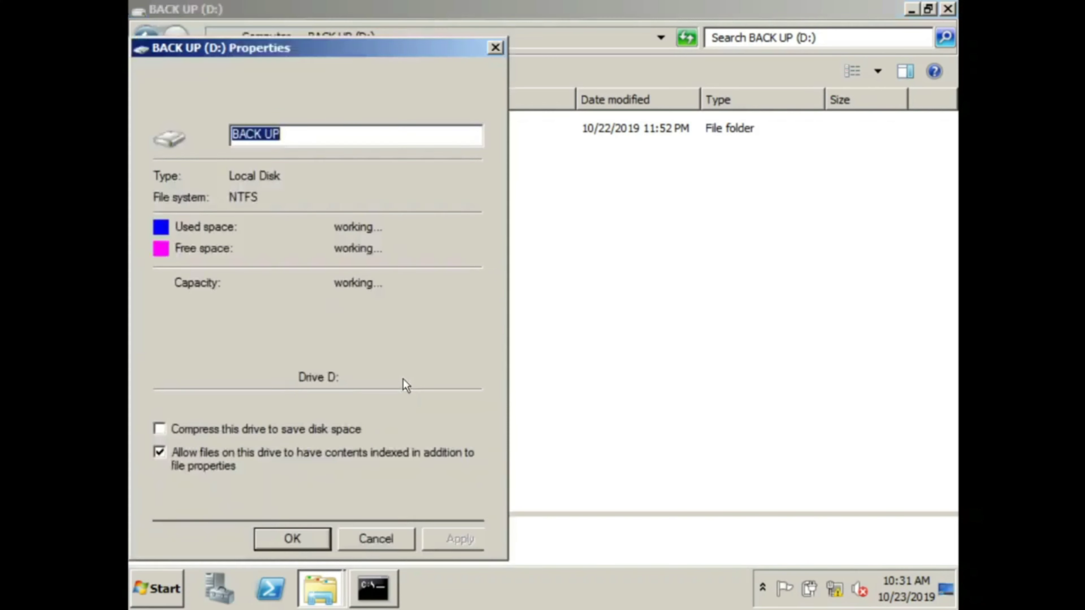
pyautogui.click(494, 48)
# Step: Select the CSS REDIRECTION folder's network path \\Server\css redirection on its Sharing tab, then cancel
pyautogui.click(390, 128)
pyautogui.rightClick(389, 125)
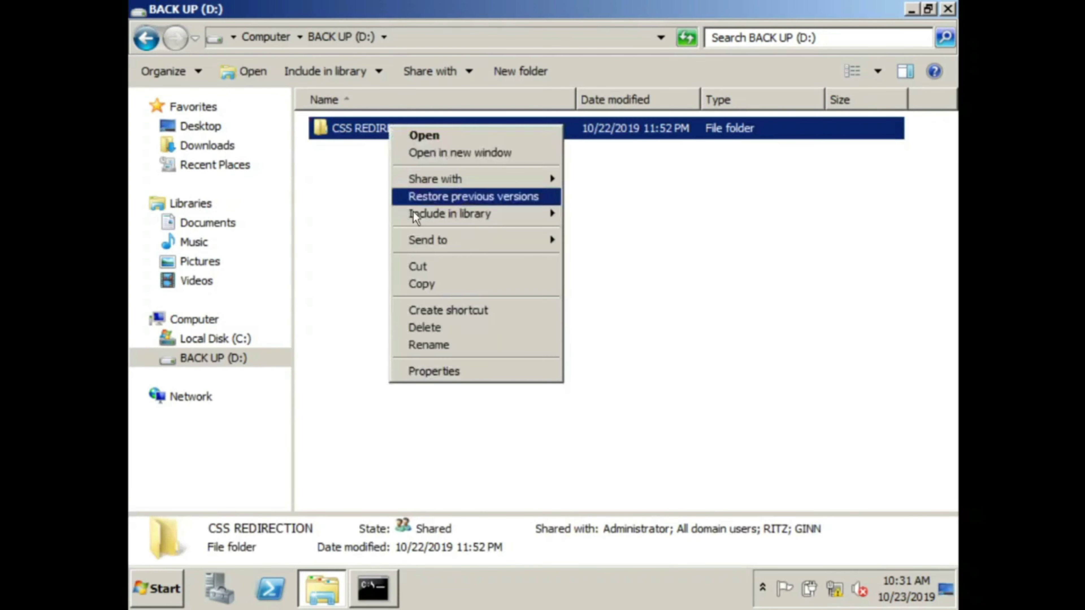
pyautogui.click(430, 376)
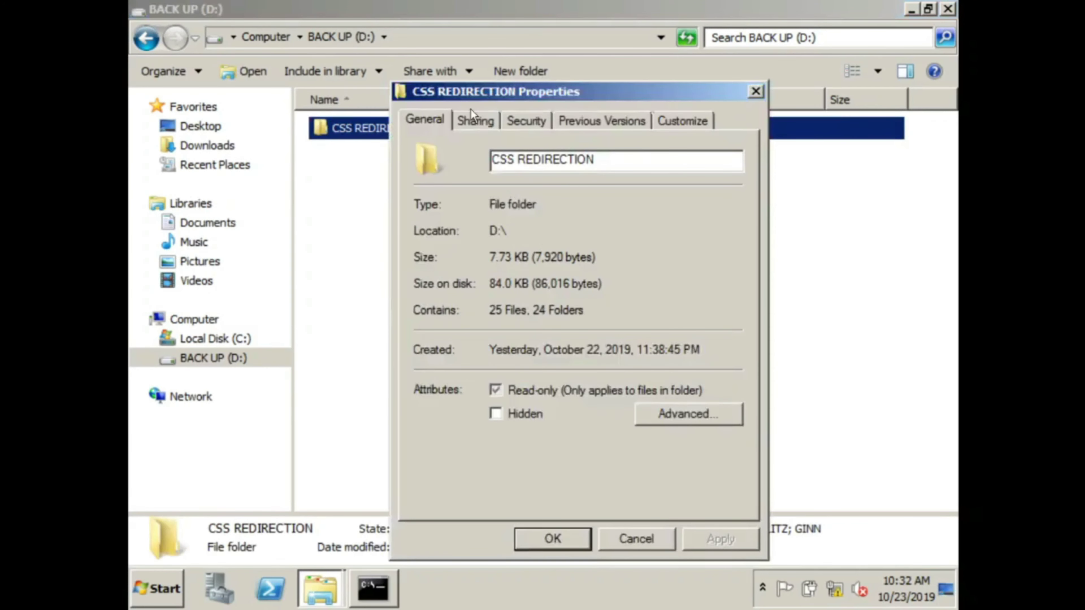
pyautogui.click(473, 119)
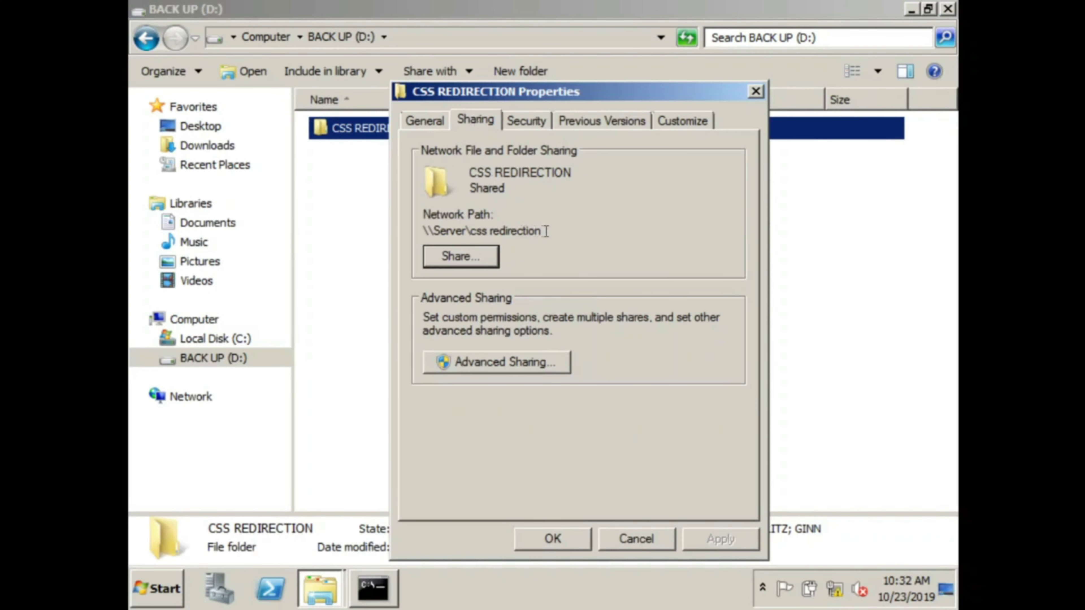
pyautogui.moveTo(546, 231); pyautogui.dragTo(422, 233)
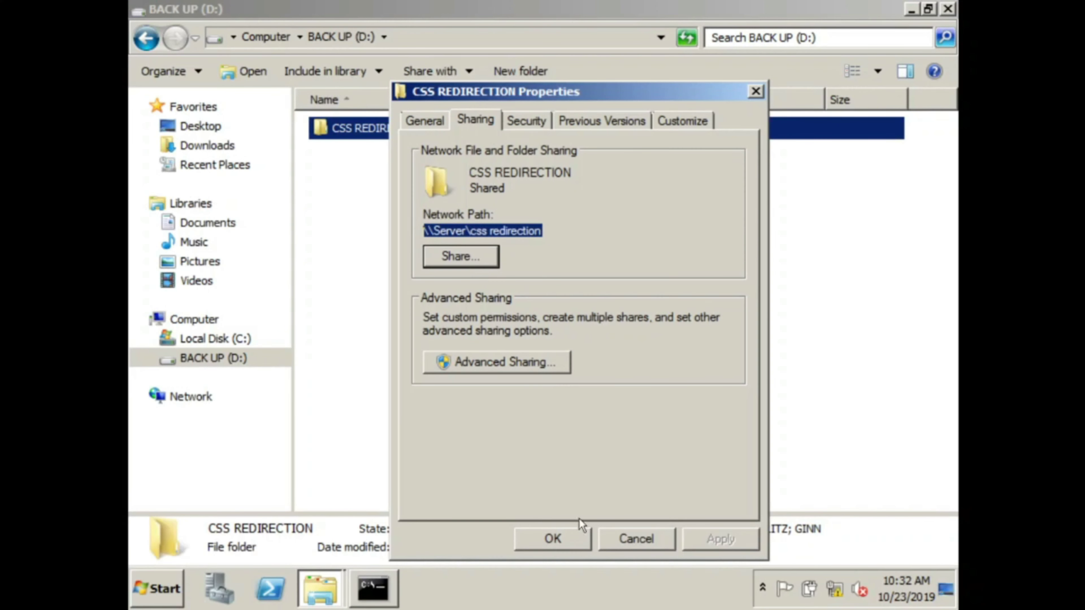
pyautogui.click(627, 540)
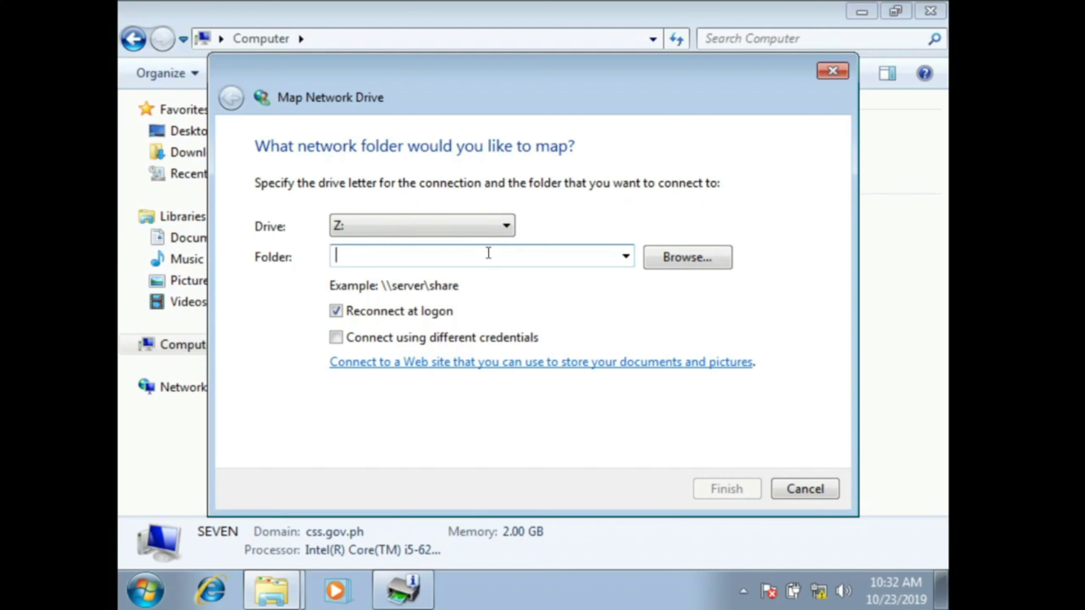
# Step: Map SERVER's css redirection share as drive Z: and open Z: from Computer
pyautogui.write('\\D')
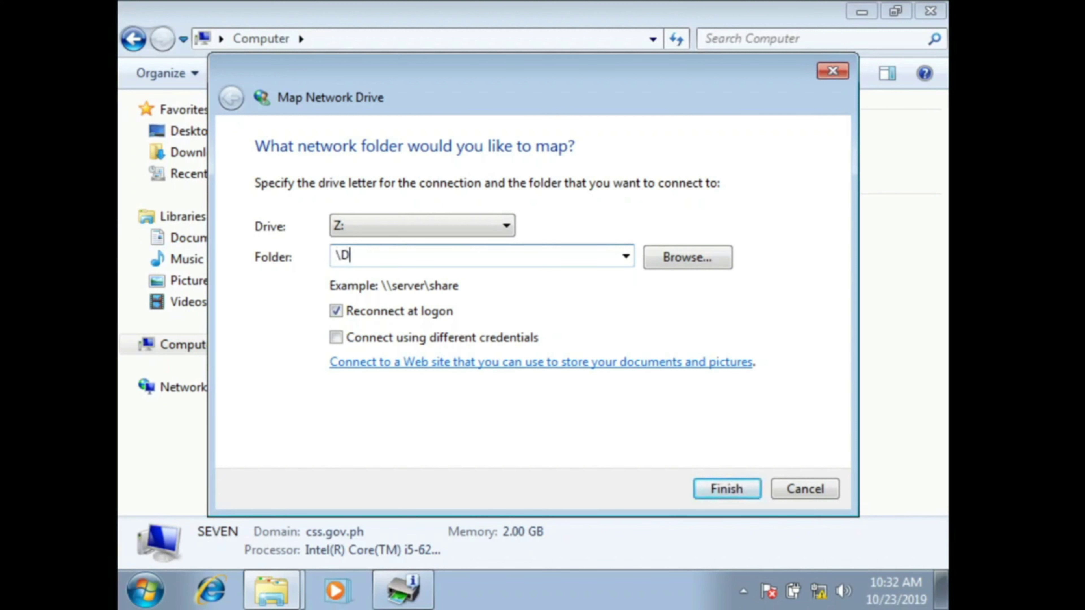
pyautogui.click(649, 263)
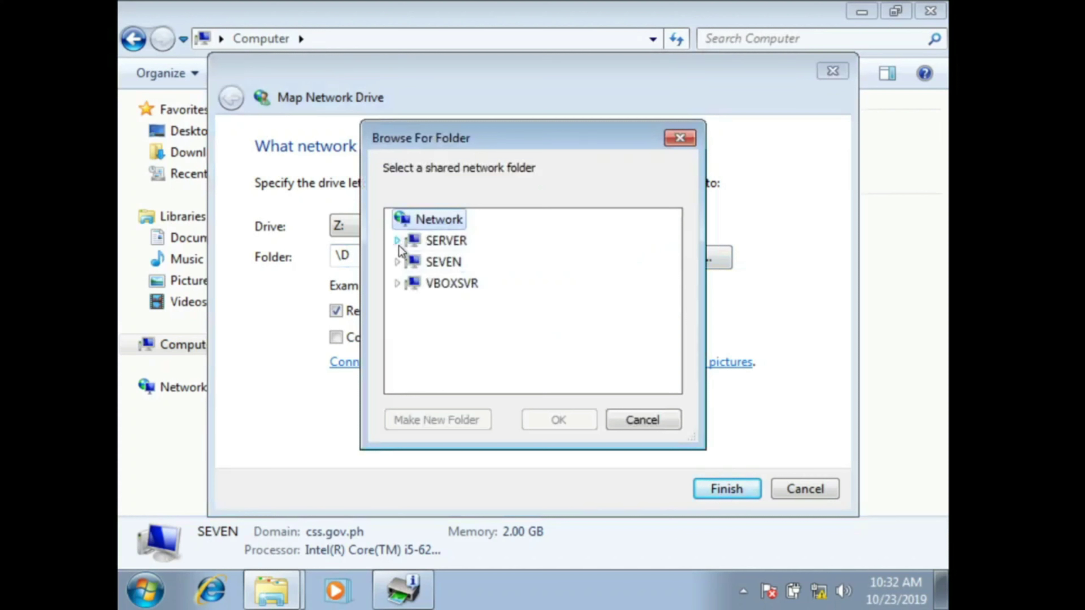
pyautogui.click(446, 241)
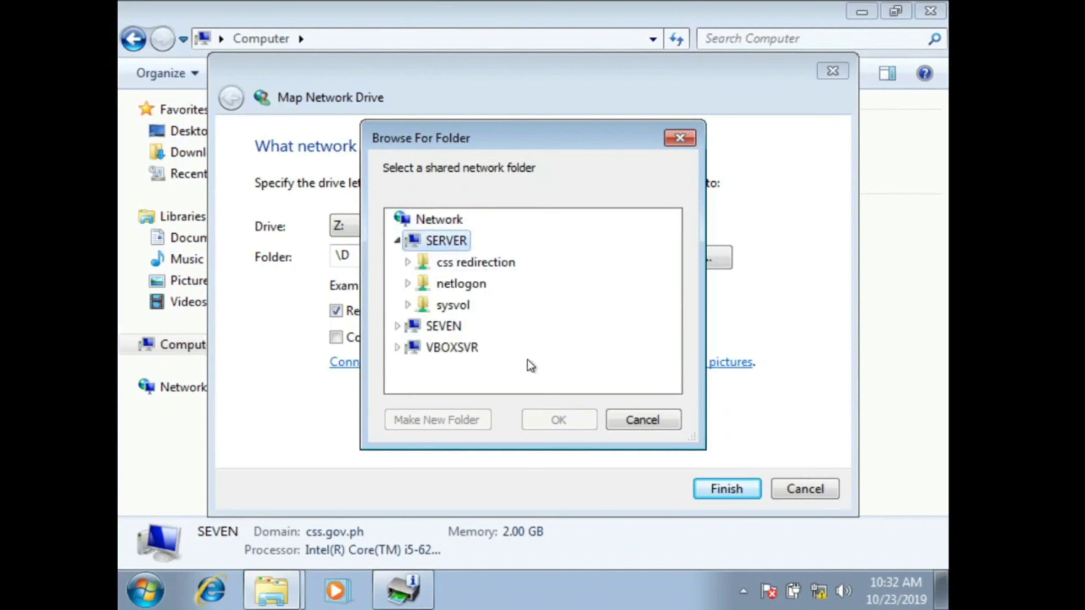
pyautogui.doubleClick(465, 265)
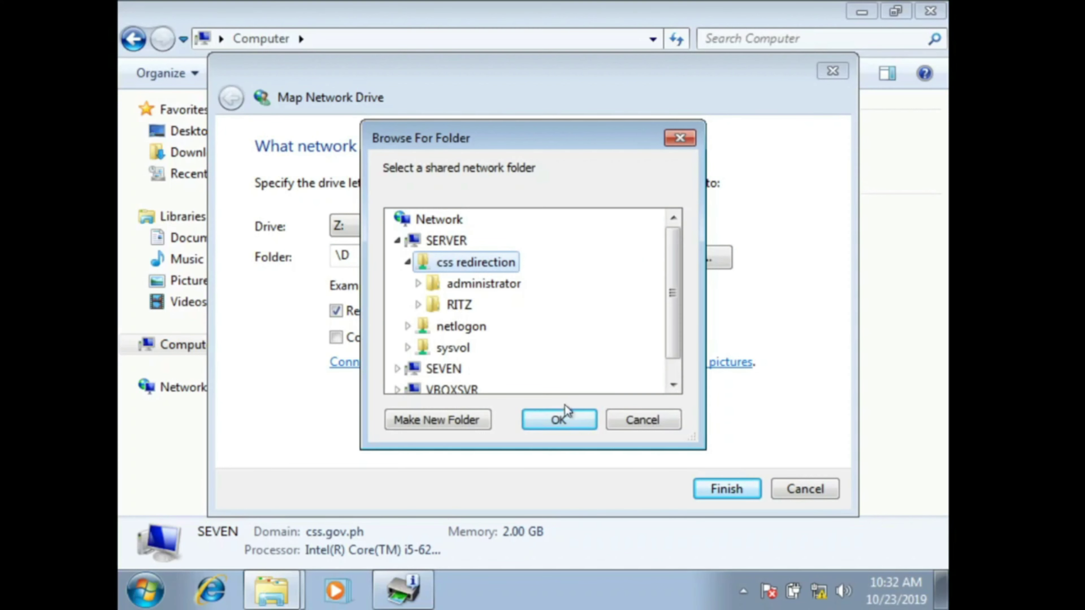
pyautogui.click(570, 419)
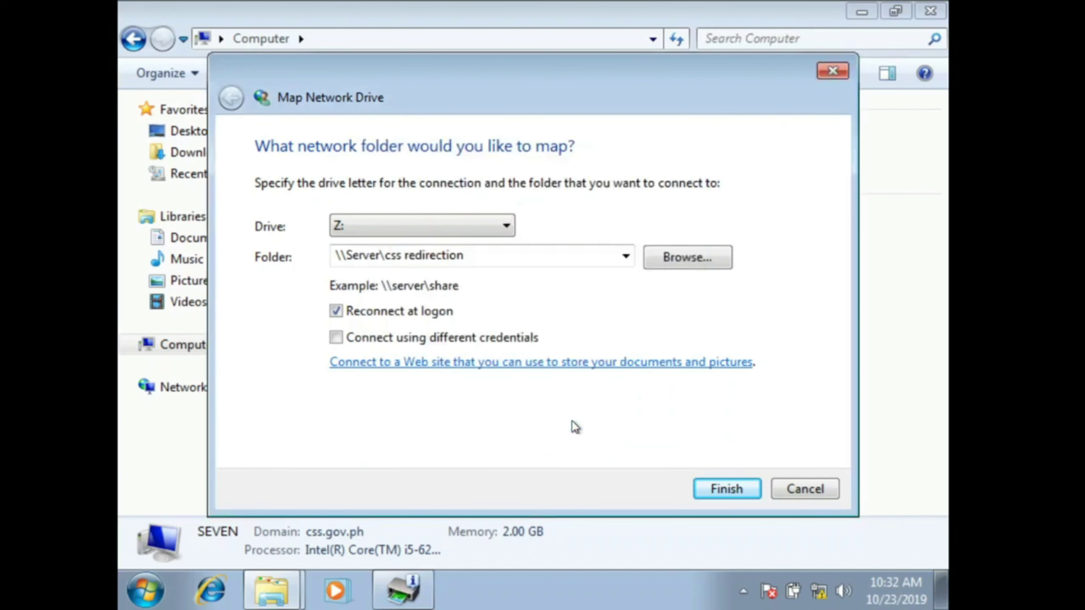
pyautogui.click(724, 490)
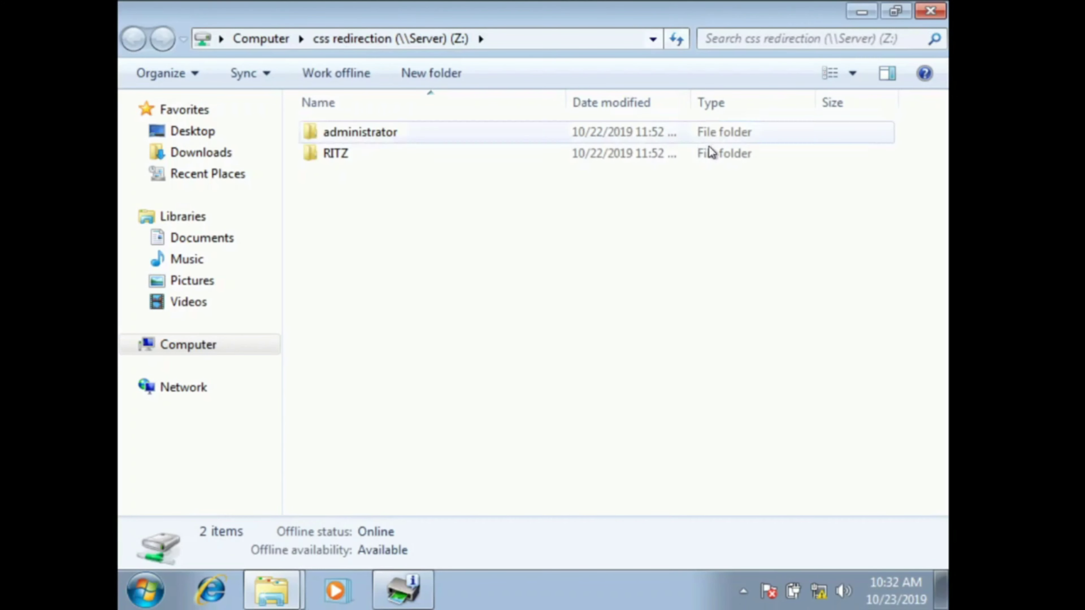
pyautogui.click(204, 344)
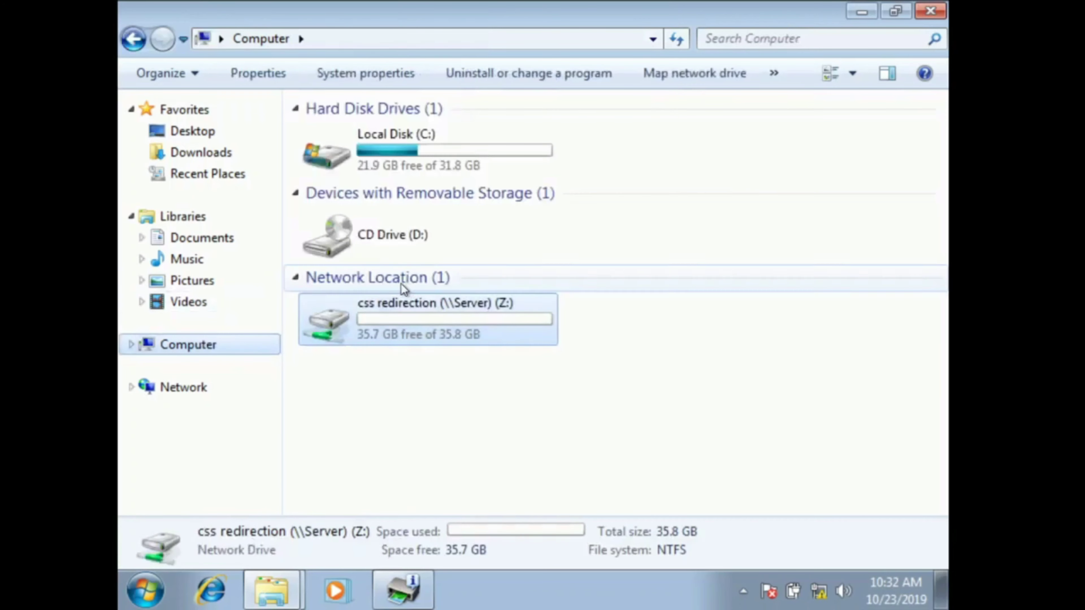
pyautogui.doubleClick(407, 327)
# Step: Note that the CSS REDIRECTION FOLDER was mapped to the WINDOWS 7 user, then 'So lets execute BACK-UP...'
pyautogui.click(134, 41)
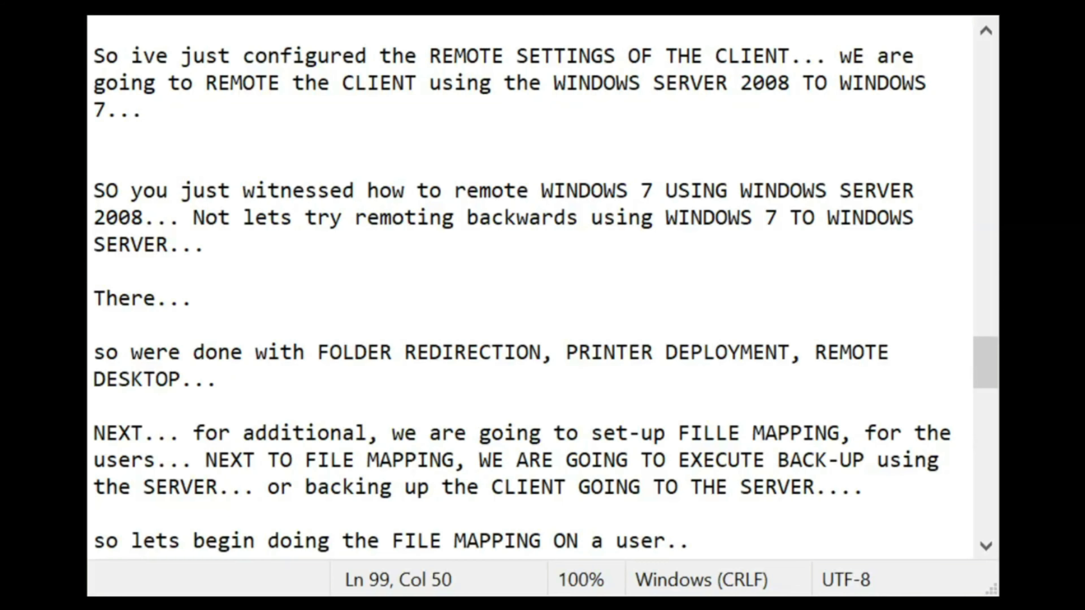
pyautogui.press('Return')
pyautogui.press('Return')
pyautogui.press('Return')
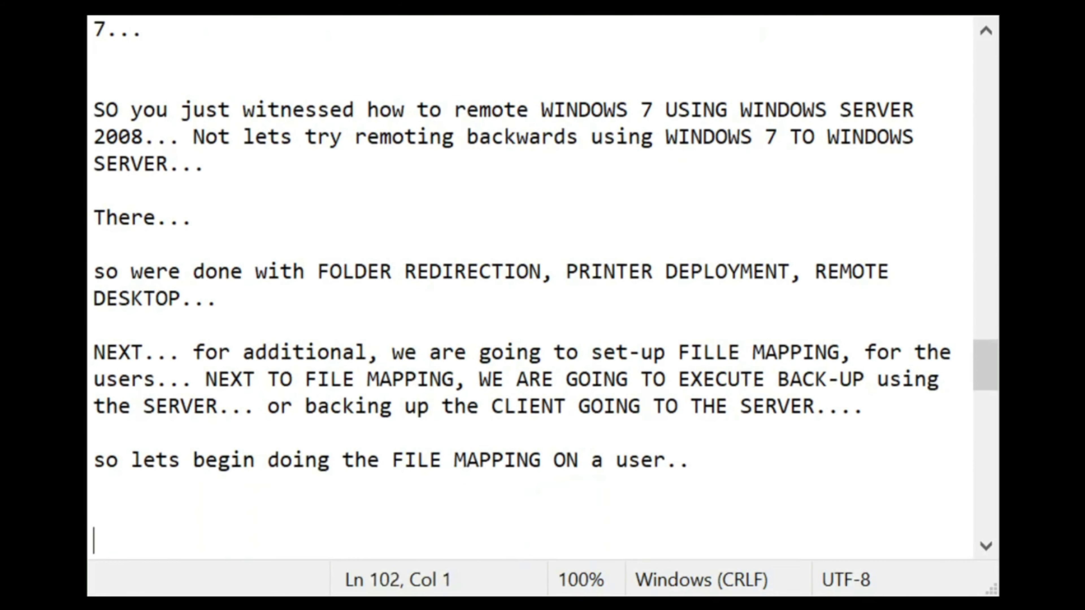
pyautogui.write('sO what you ju')
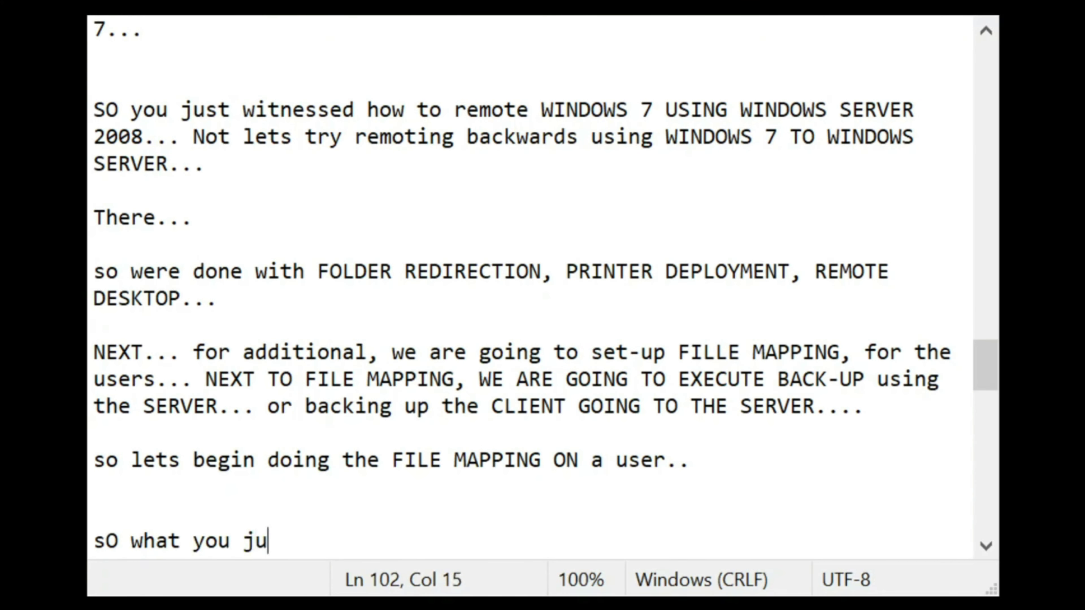
pyautogui.write('st saw wa')
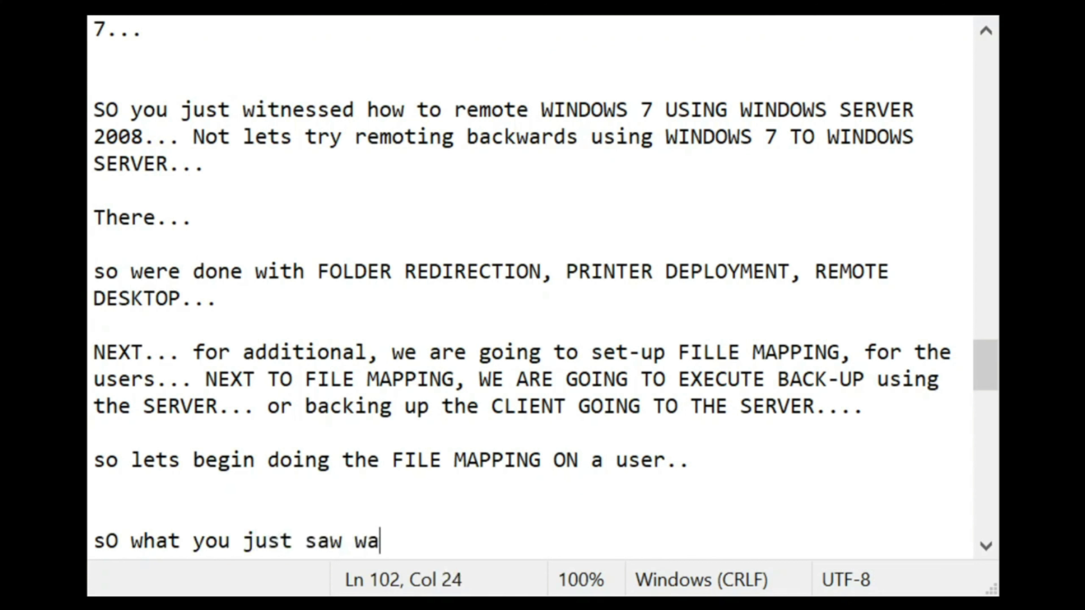
pyautogui.write('s a FILE MA')
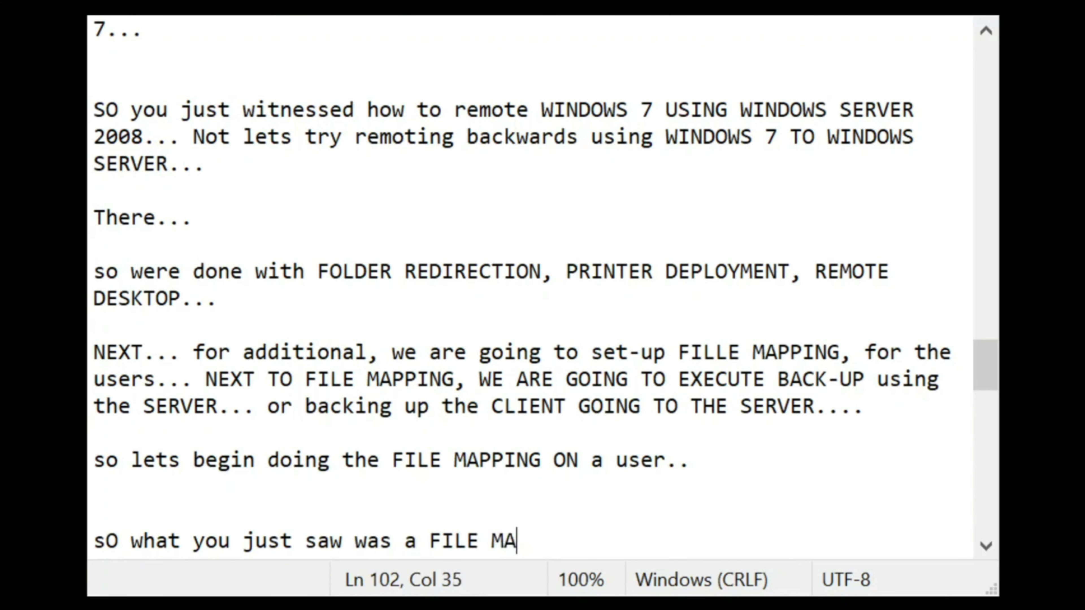
pyautogui.write('PPING of the ')
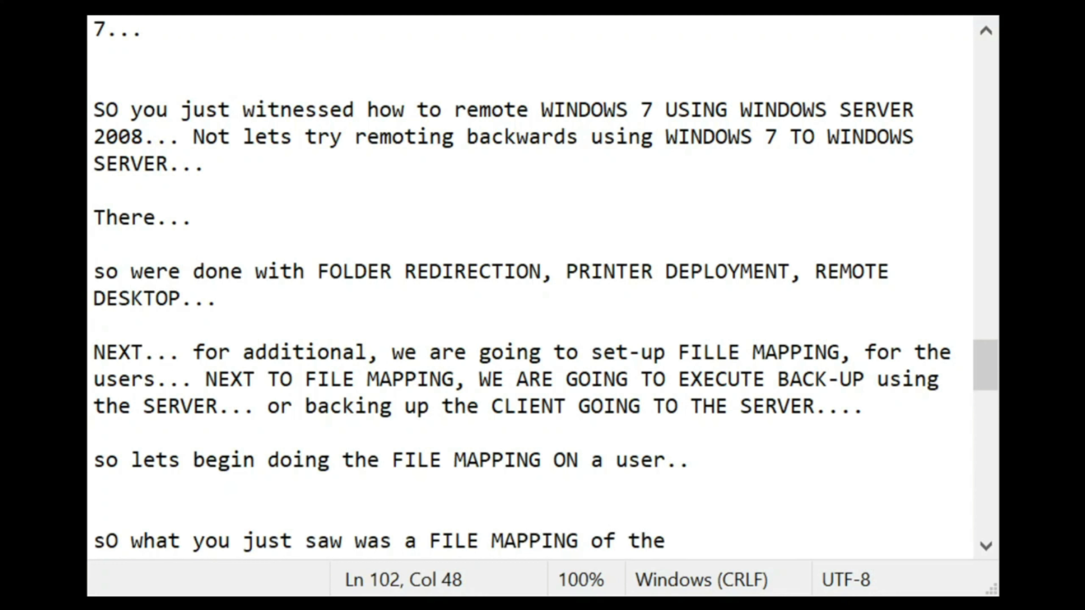
pyautogui.write('CSS REDIREC')
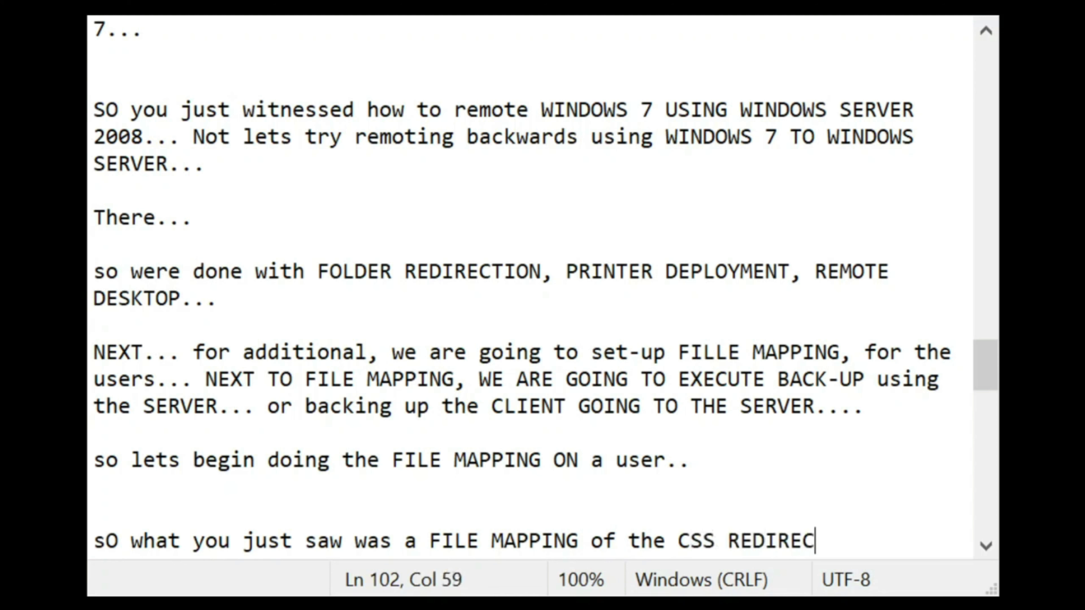
pyautogui.write('TION FOLDER ')
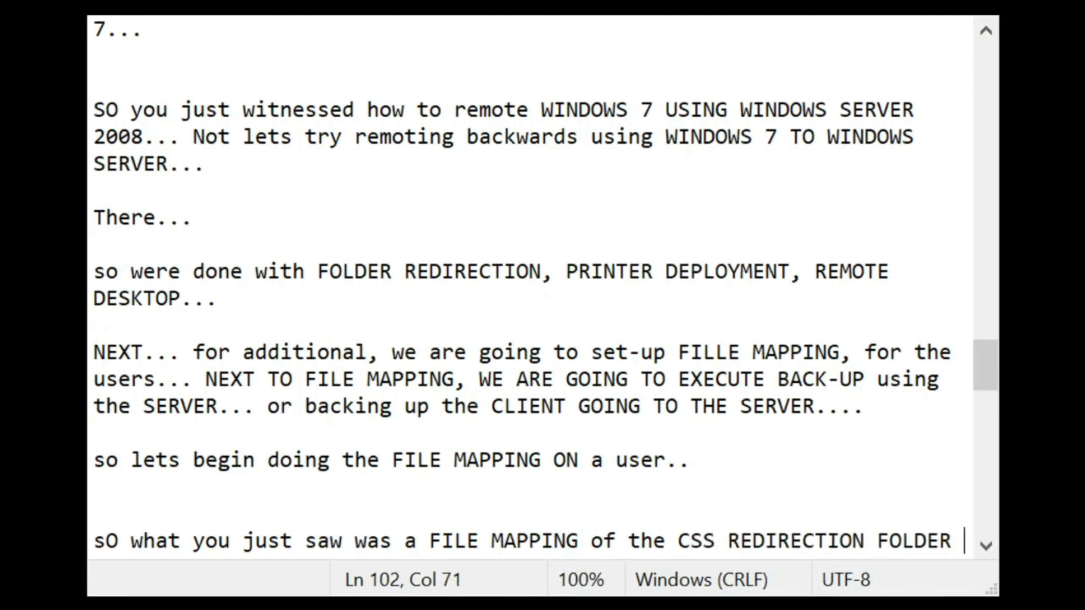
pyautogui.write('mapped ')
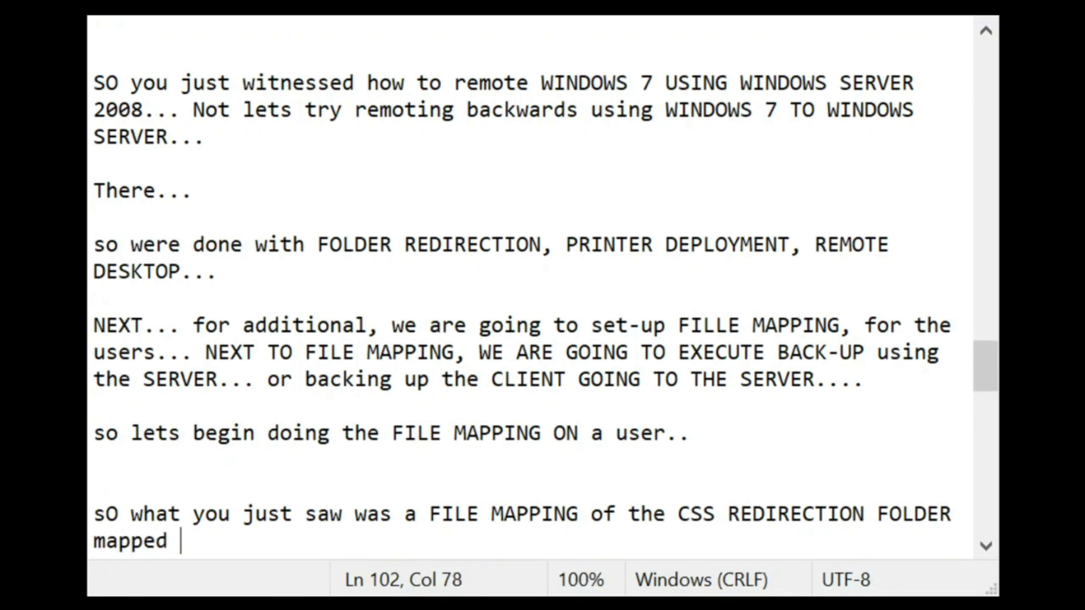
pyautogui.write('to a user')
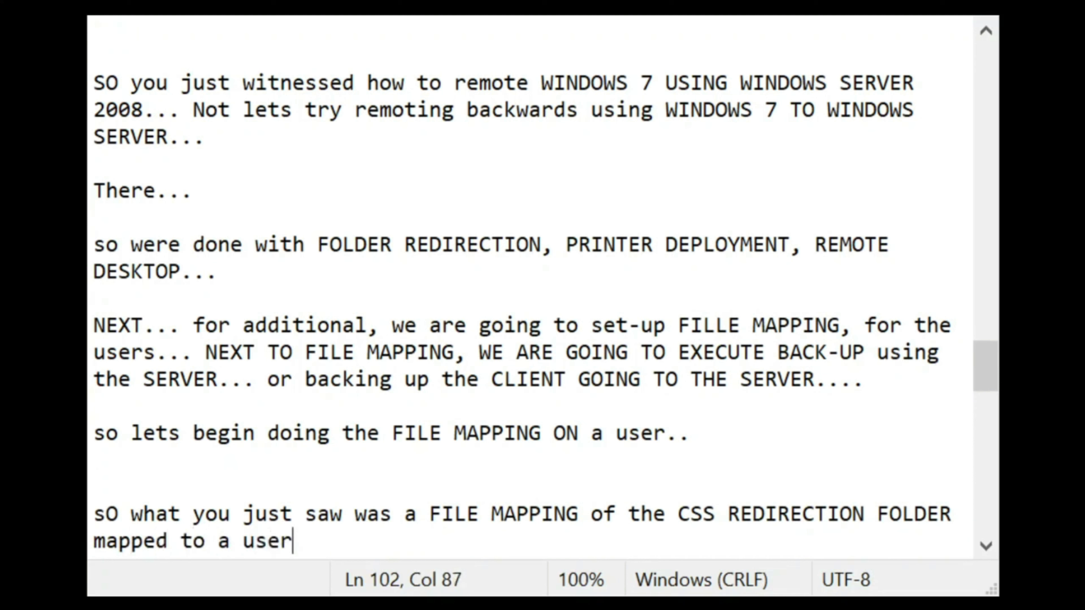
pyautogui.write(' of wht')
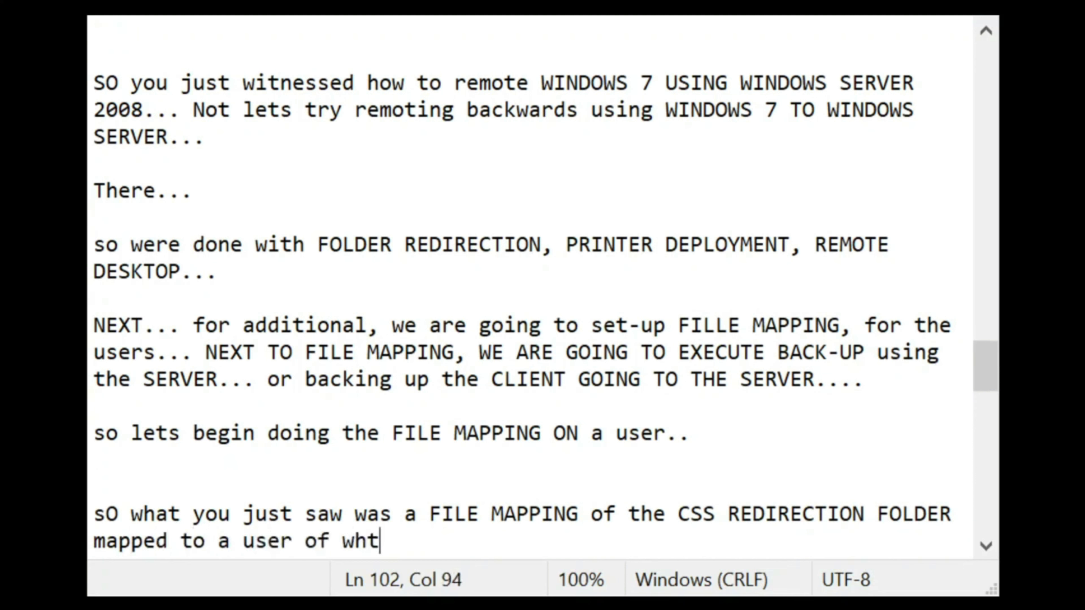
pyautogui.press('BackSpace')
pyautogui.press('BackSpace')
pyautogui.press('BackSpace')
pyautogui.write('the WIN')
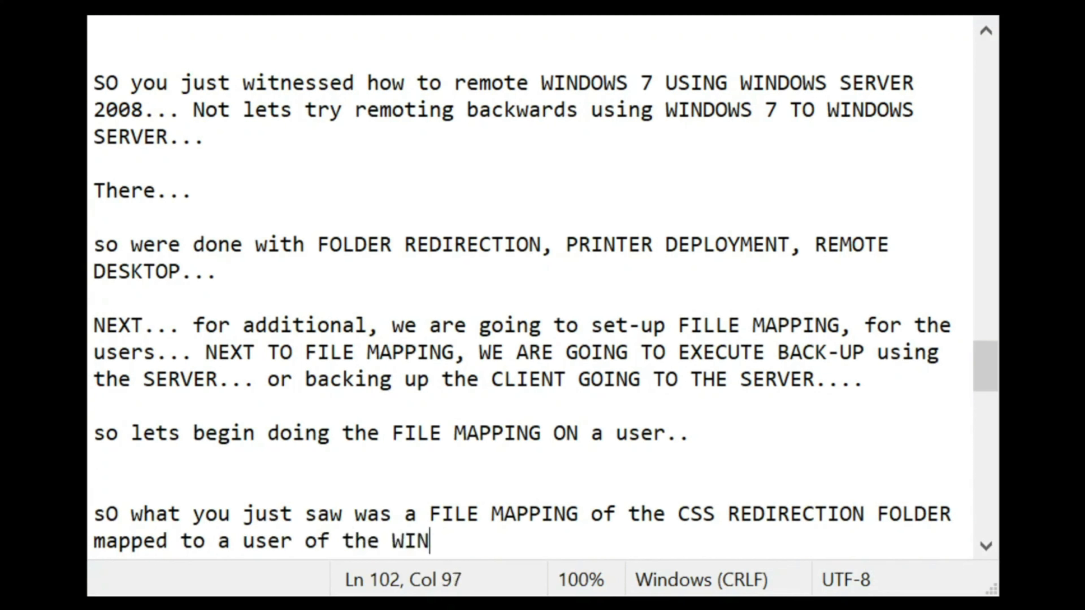
pyautogui.write('DOWS 7...')
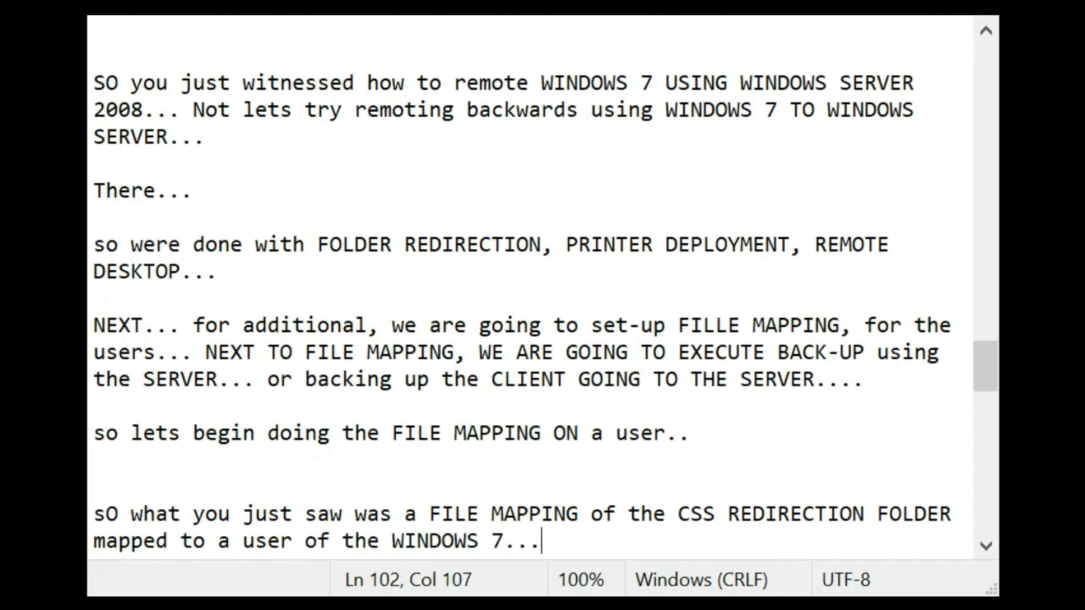
pyautogui.press('Return')
pyautogui.press('Return')
pyautogui.write('So lets ')
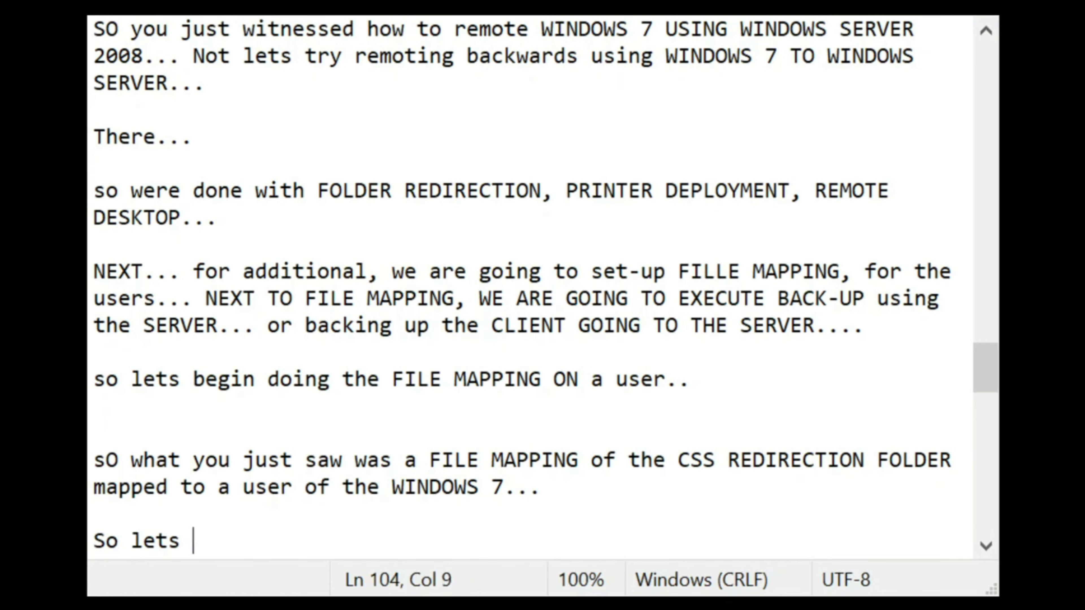
pyautogui.write('execute ')
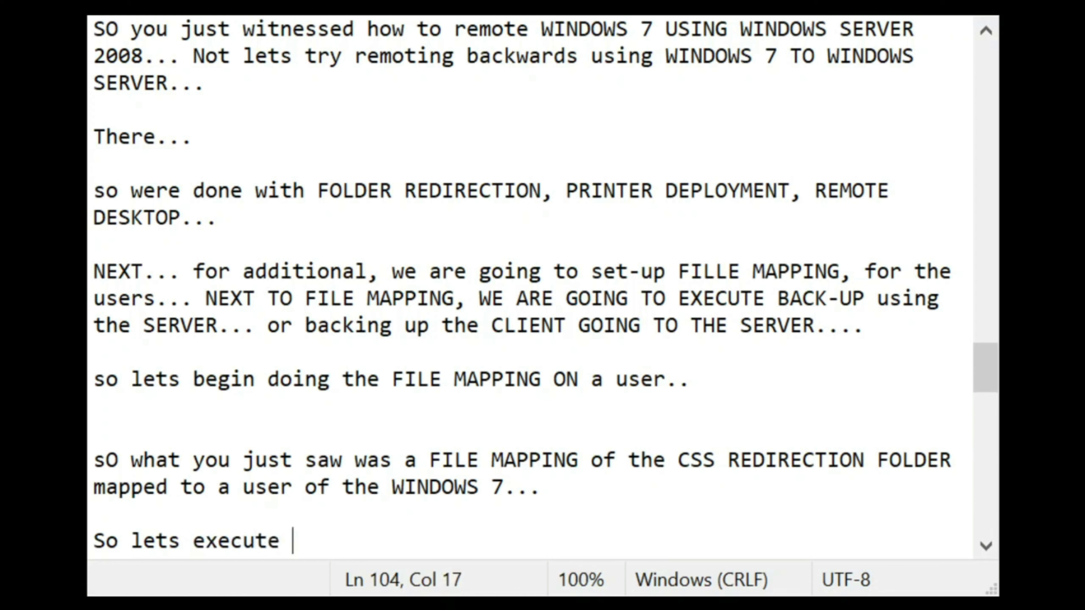
pyautogui.write('BACK-U')
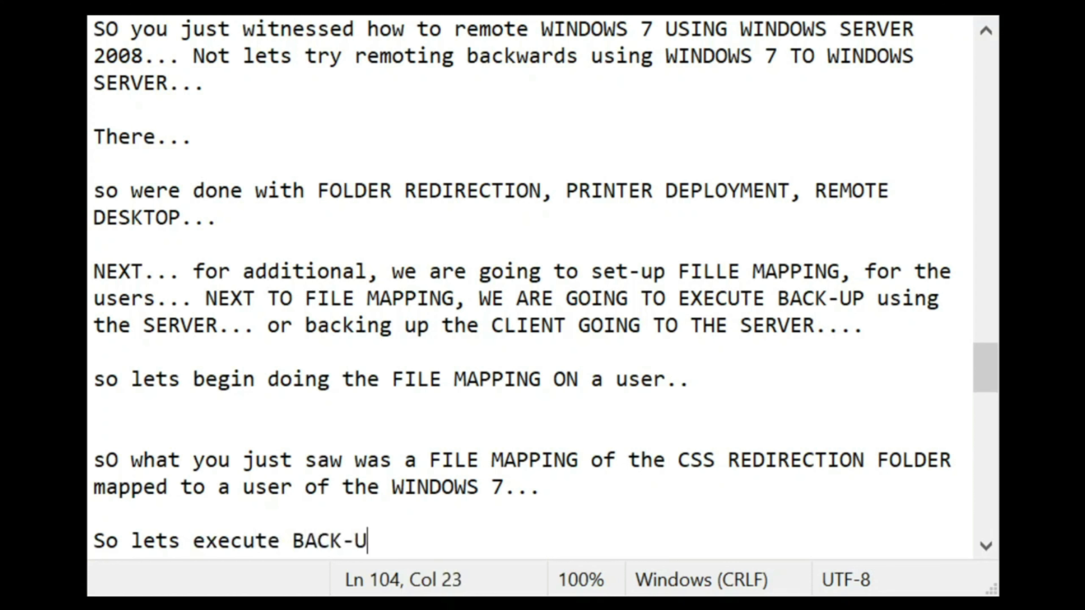
pyautogui.write('P...')
pyautogui.press('Return')
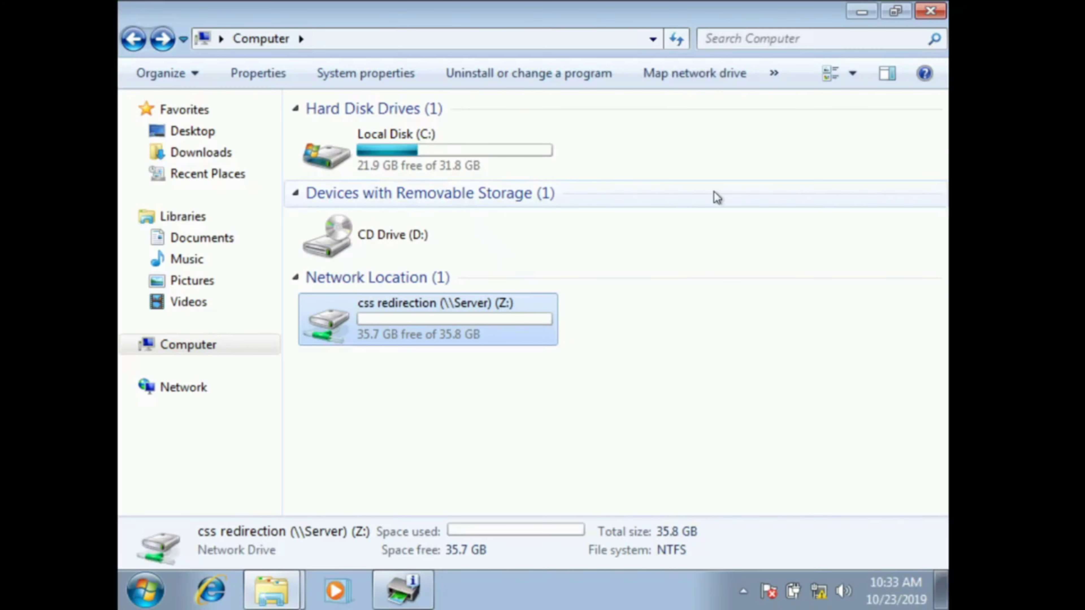
# Step: Open Control Panel and search it for 'backup'
pyautogui.click(717, 198)
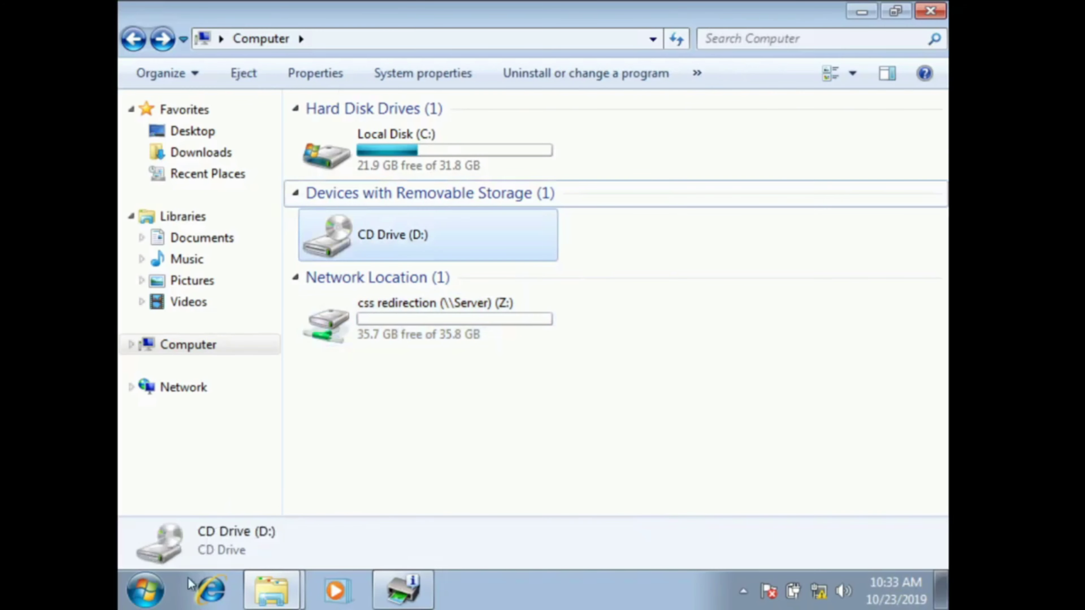
pyautogui.click(145, 590)
pyautogui.click(473, 369)
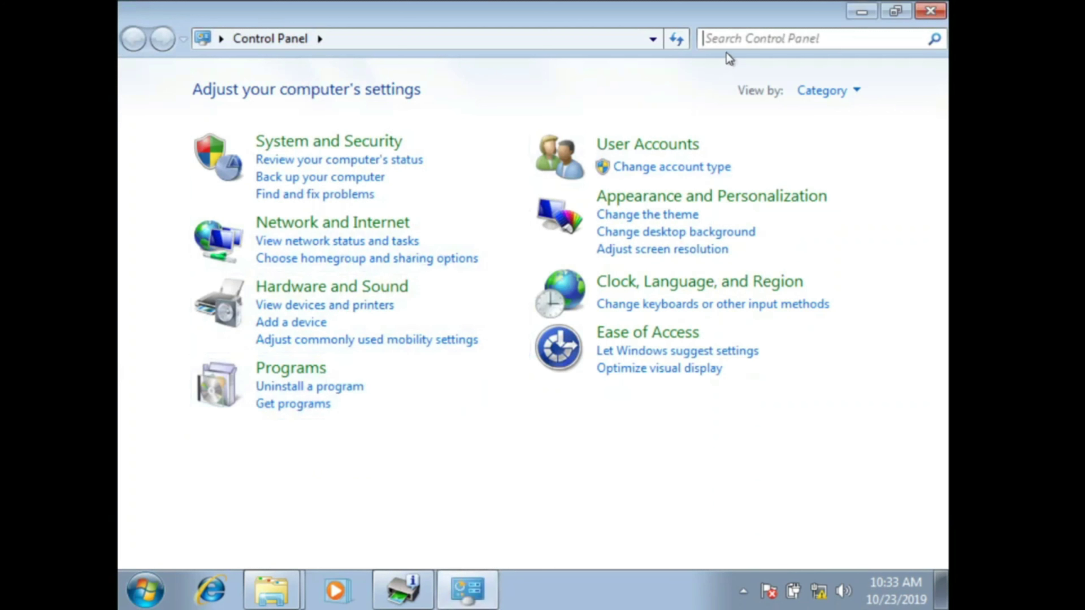
pyautogui.click(730, 42)
pyautogui.write('backup')
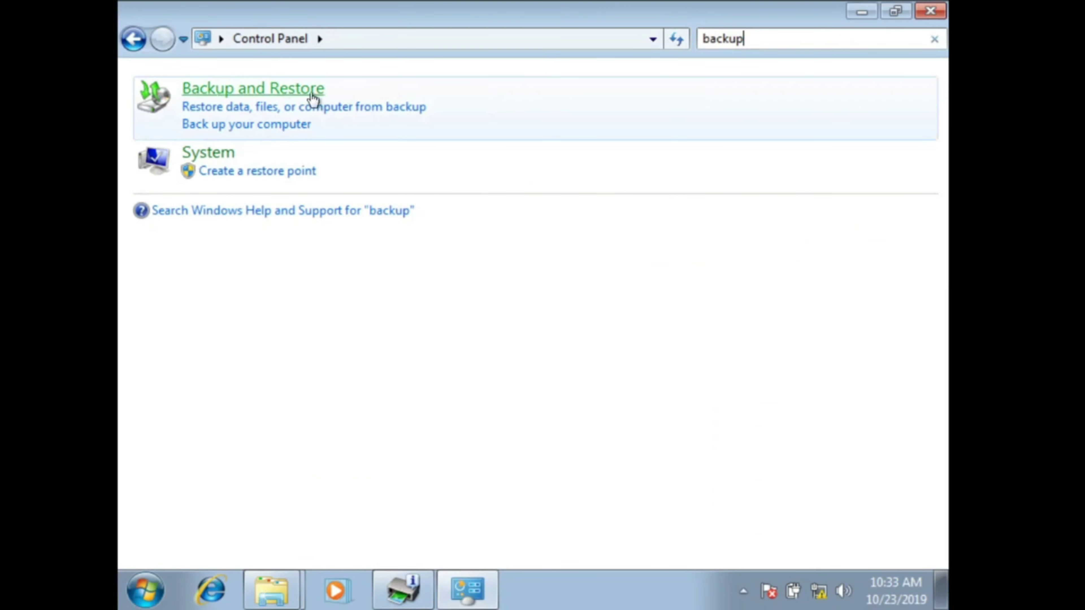
# Step: Open Backup and Restore and start Set up backup, answering the administrator prompt
pyautogui.click(314, 99)
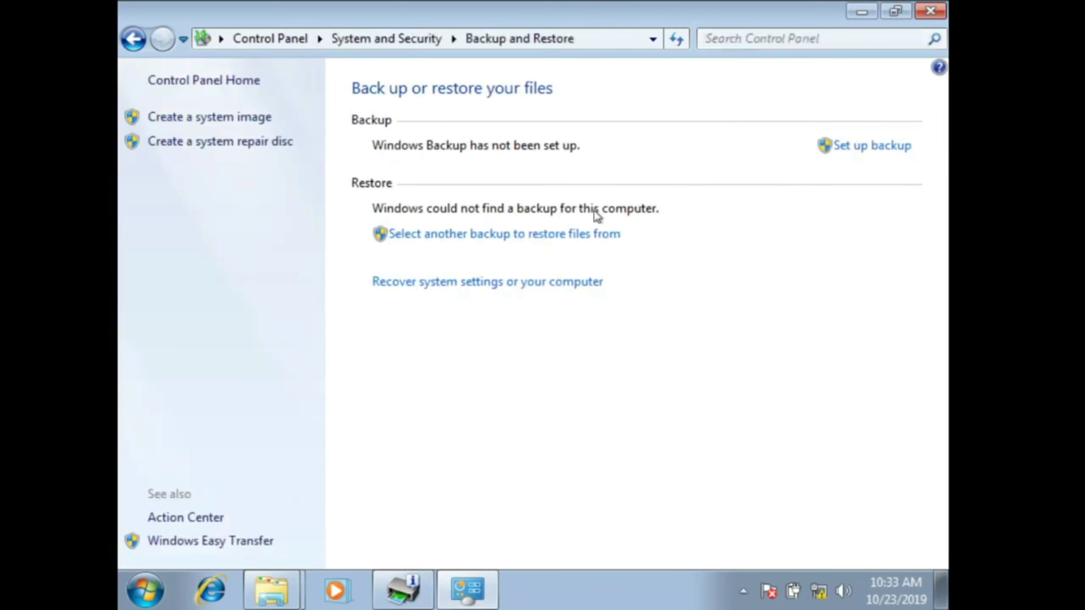
pyautogui.click(873, 147)
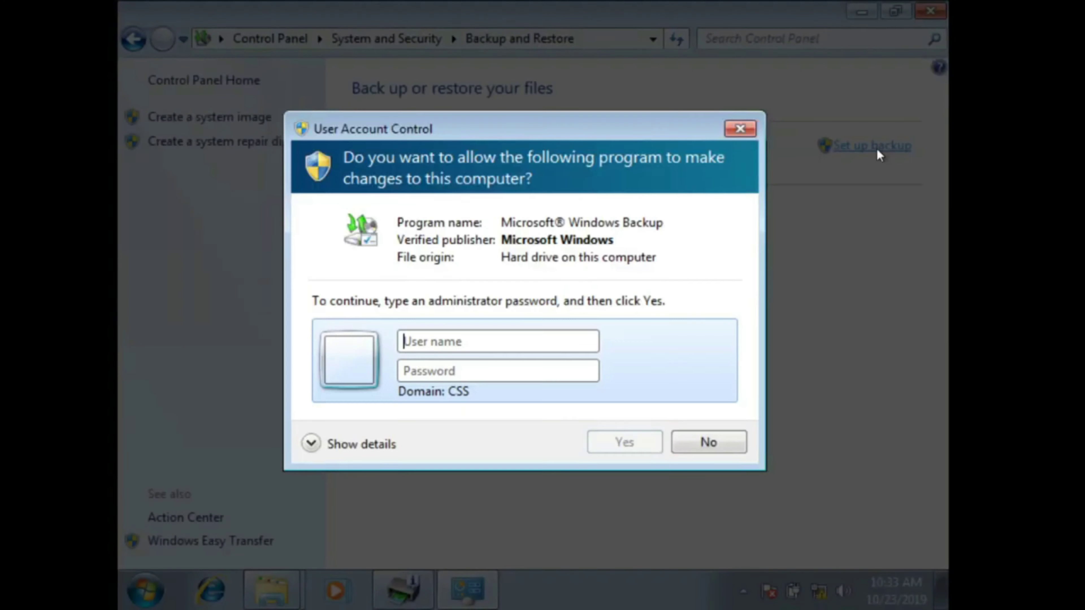
pyautogui.click(488, 342)
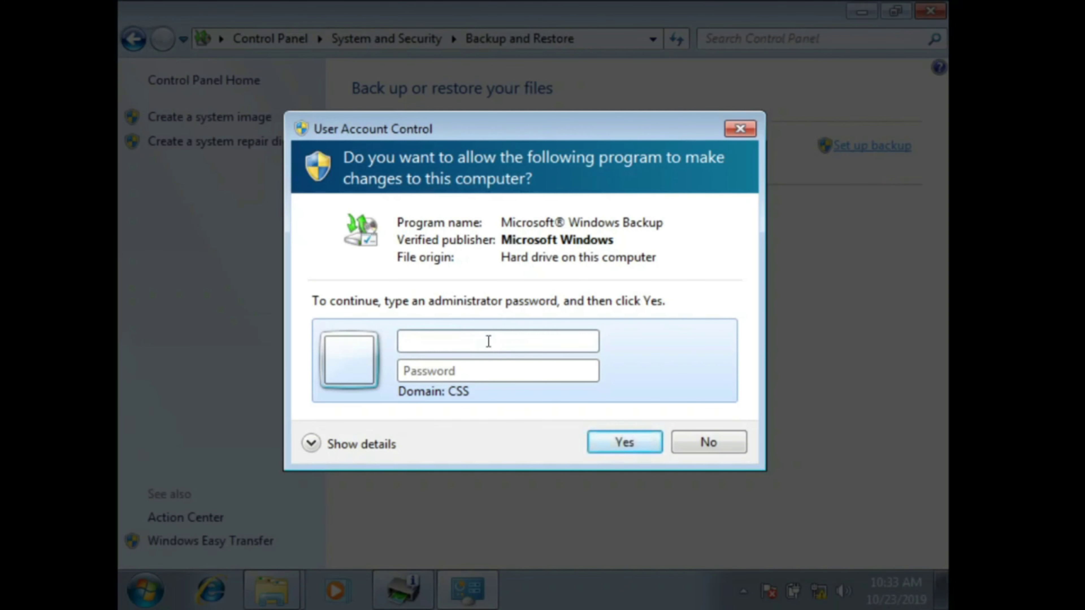
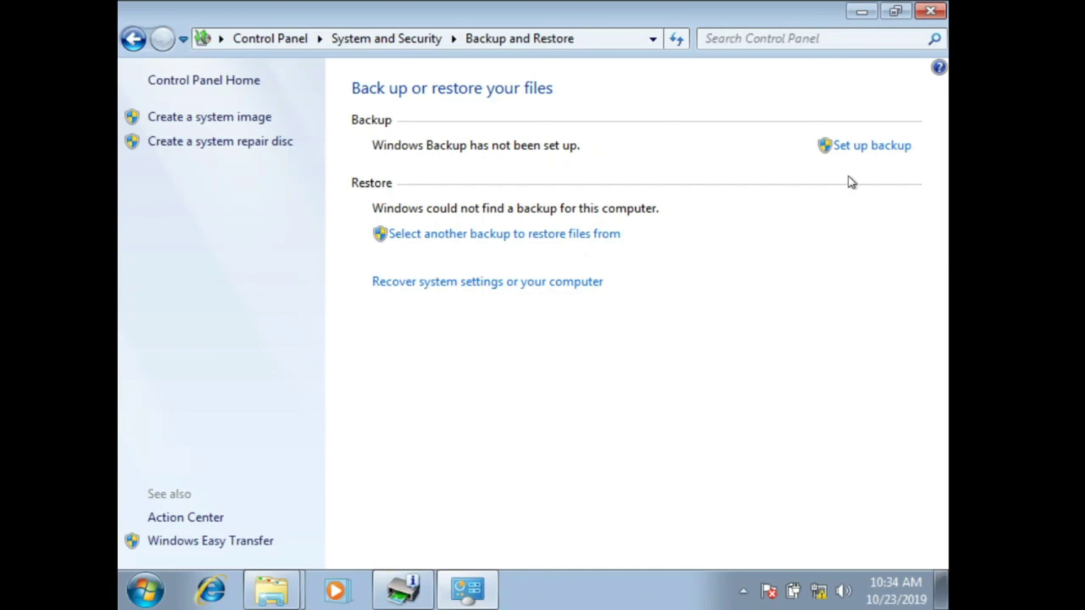
# Step: Start backup setup and approve Windows Backup with the administrator account's credentials, retrying after a failed logon
pyautogui.click(862, 147)
pyautogui.click(480, 340)
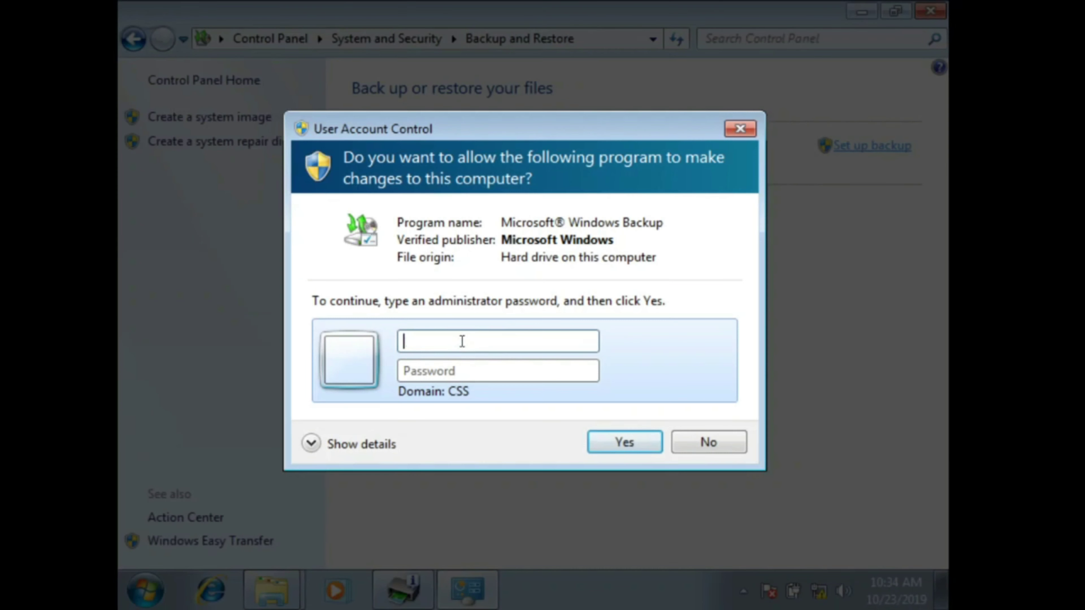
pyautogui.write('administrator')
pyautogui.write('•••')
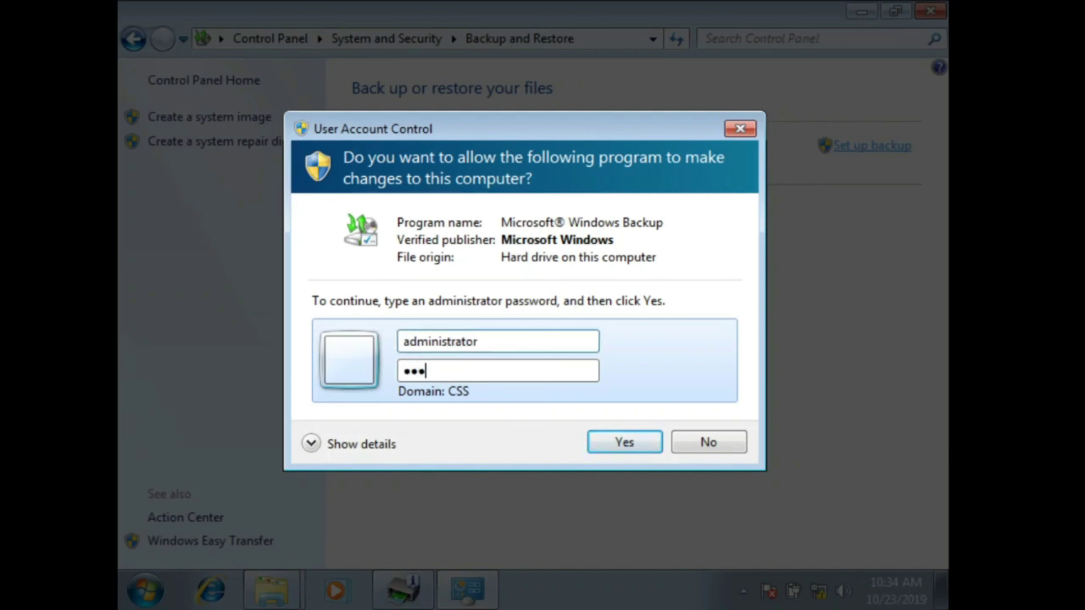
pyautogui.write('••••')
pyautogui.click(611, 442)
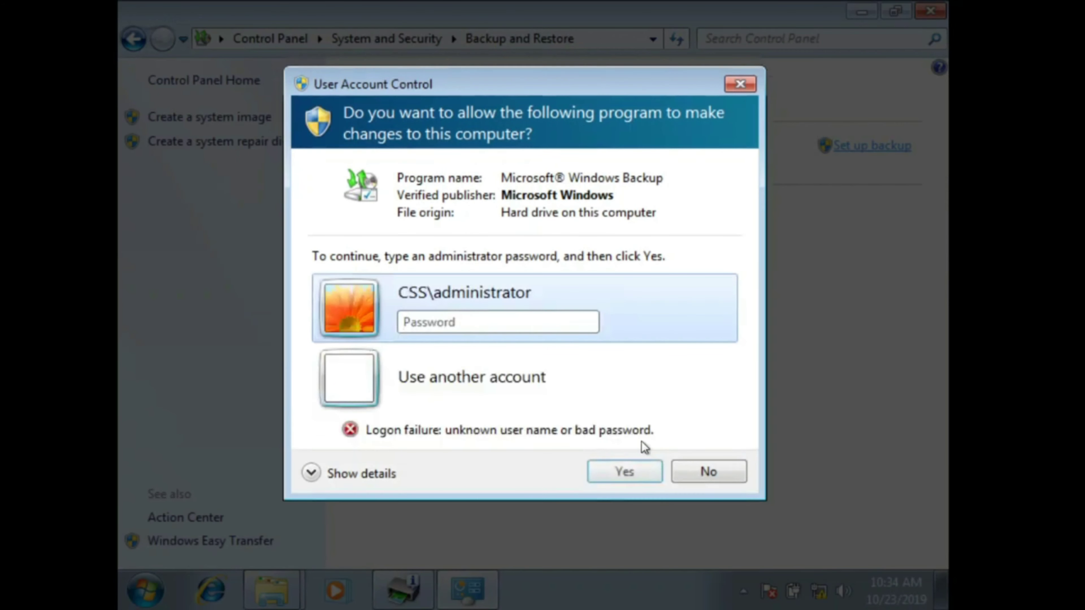
pyautogui.click(492, 329)
pyautogui.write('••••••')
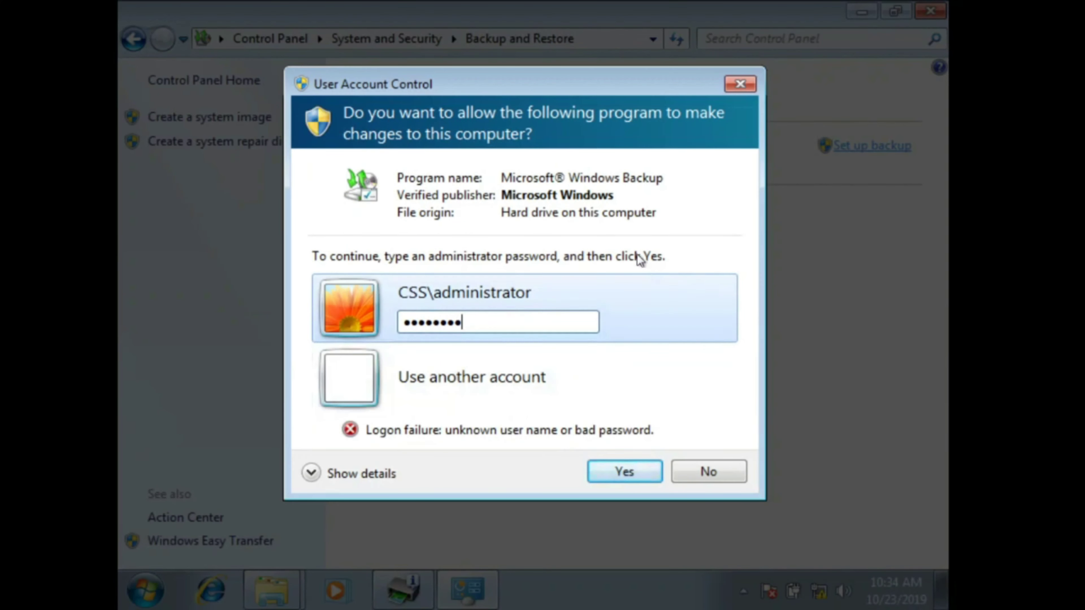
pyautogui.click(630, 479)
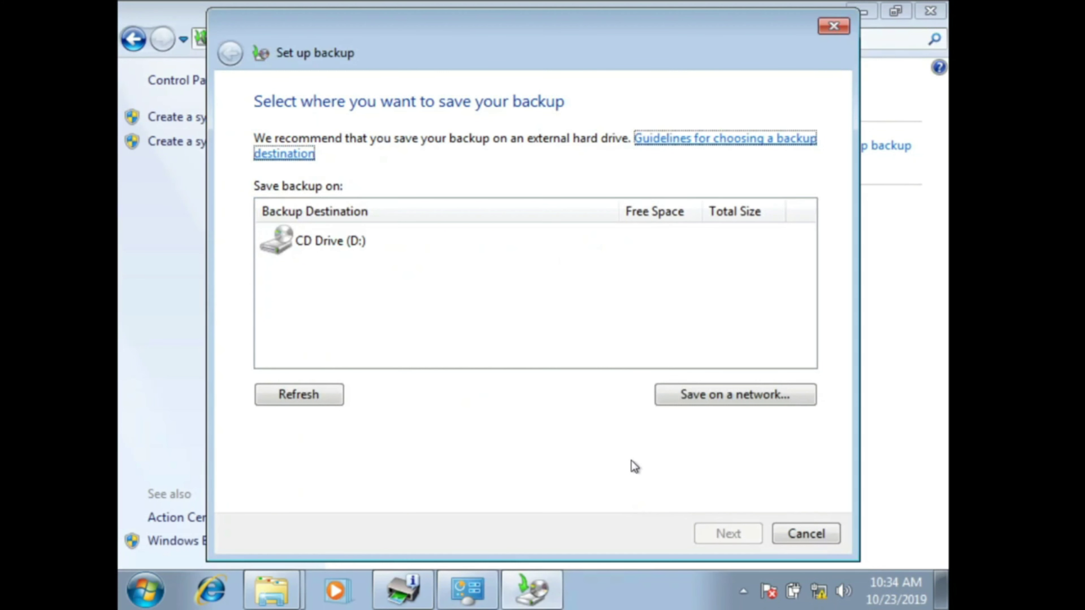
# Step: Pick the SERVER 'css redirection' share as the network backup location
pyautogui.click(716, 395)
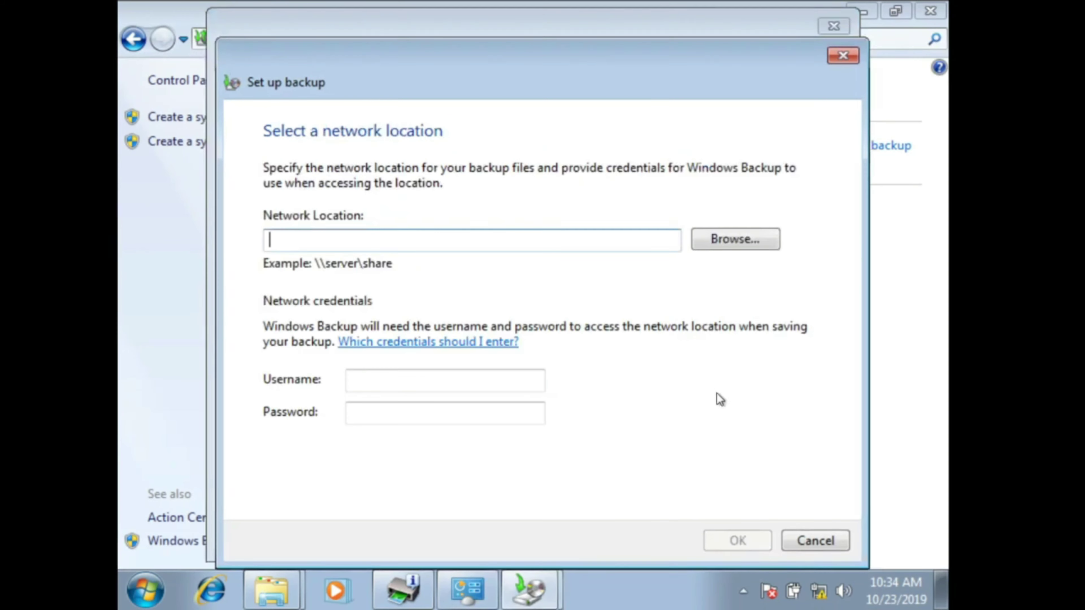
pyautogui.click(727, 241)
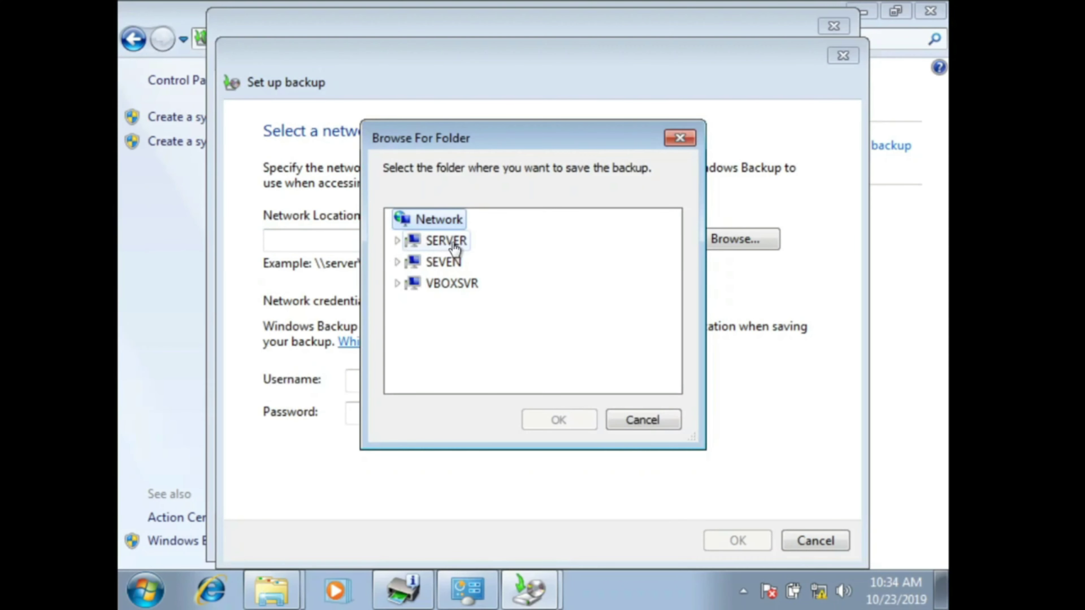
pyautogui.click(454, 247)
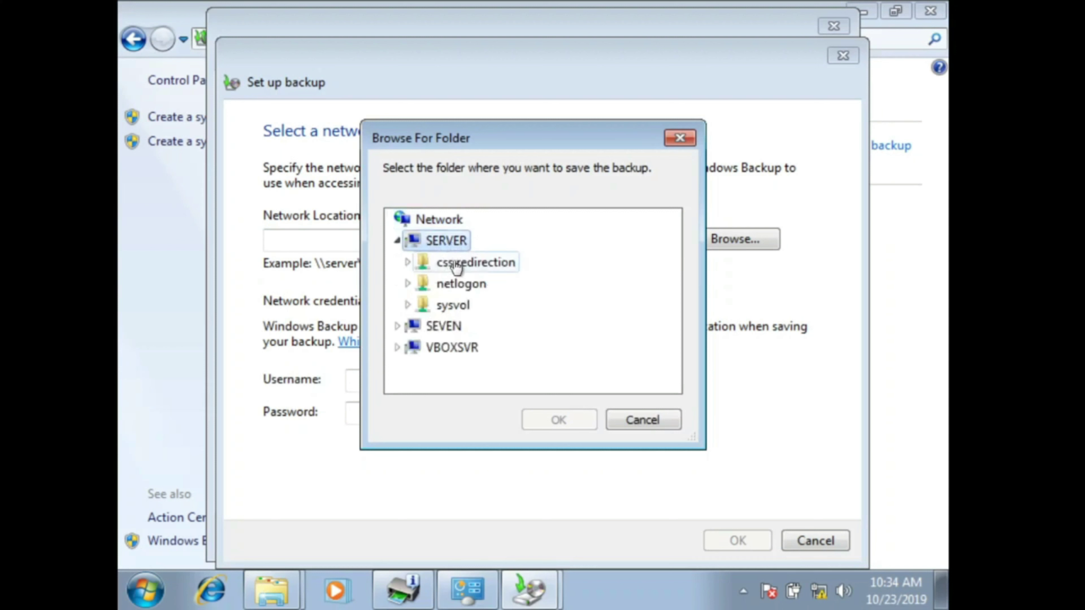
pyautogui.click(485, 273)
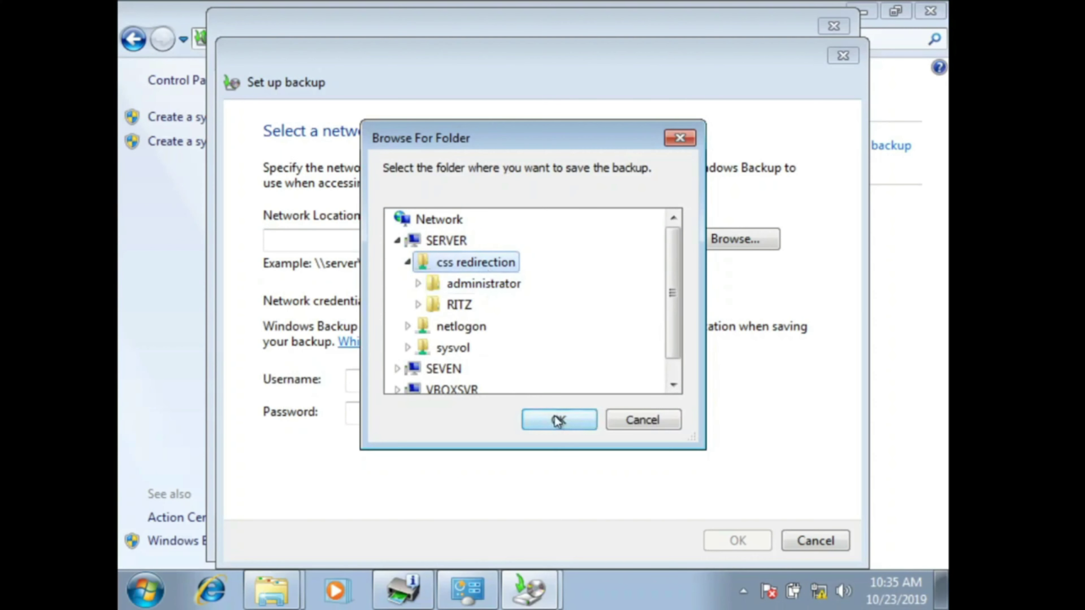
pyautogui.click(563, 421)
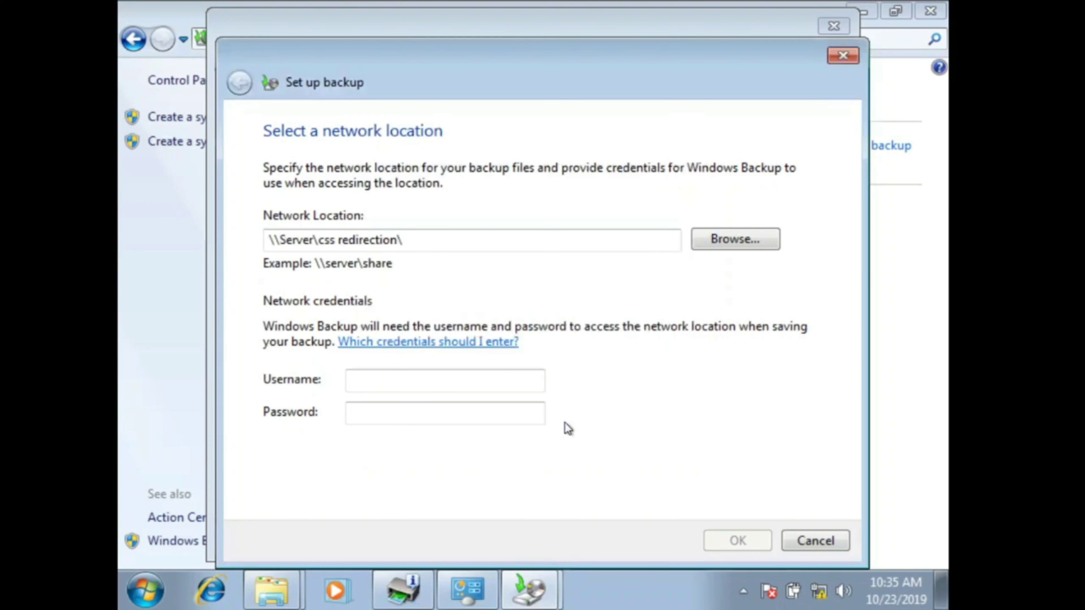
# Step: Enter the administrator user name and password for the share and save the location
pyautogui.click(424, 380)
pyautogui.write('ad')
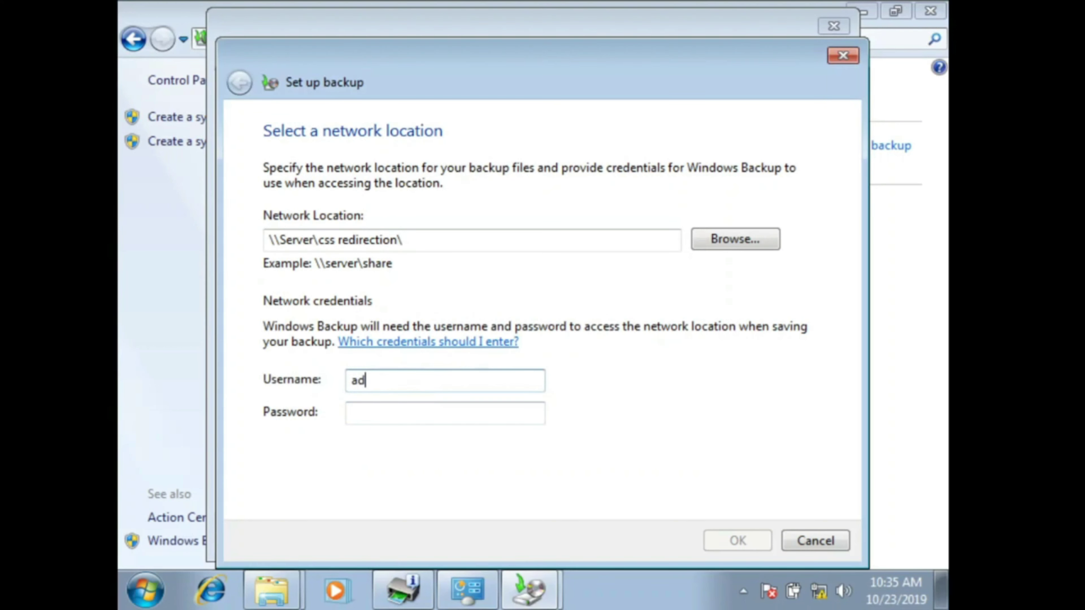
pyautogui.write('ministrator')
pyautogui.press('Tab')
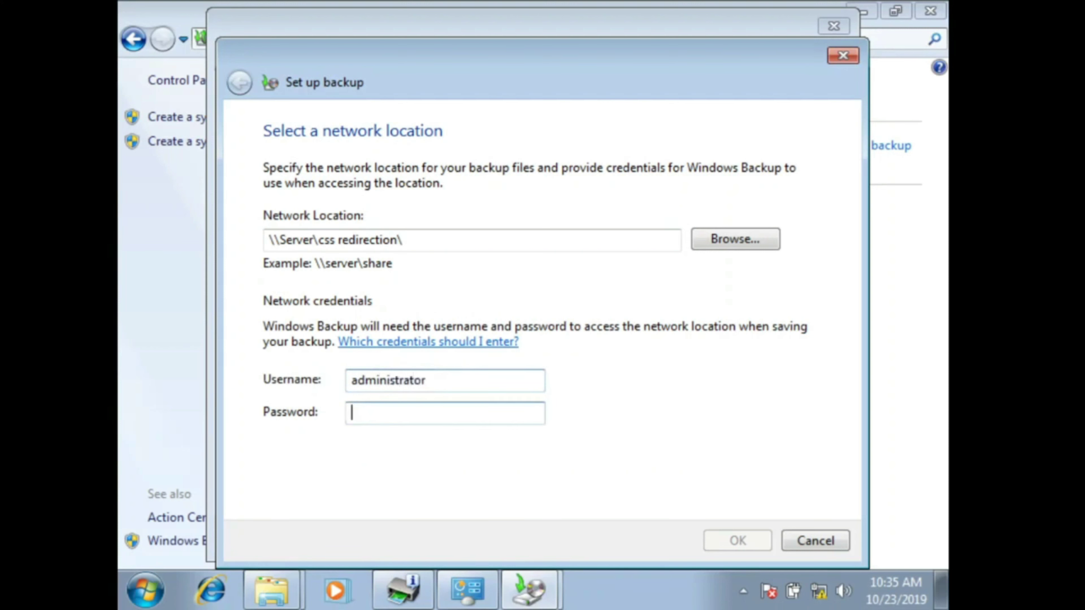
pyautogui.write('********')
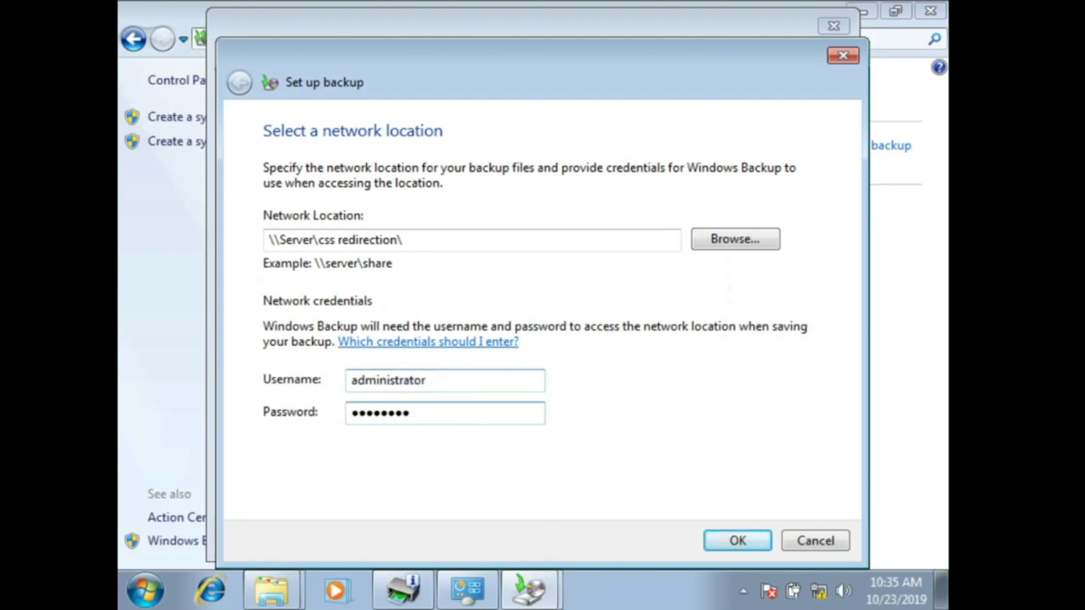
pyautogui.click(728, 541)
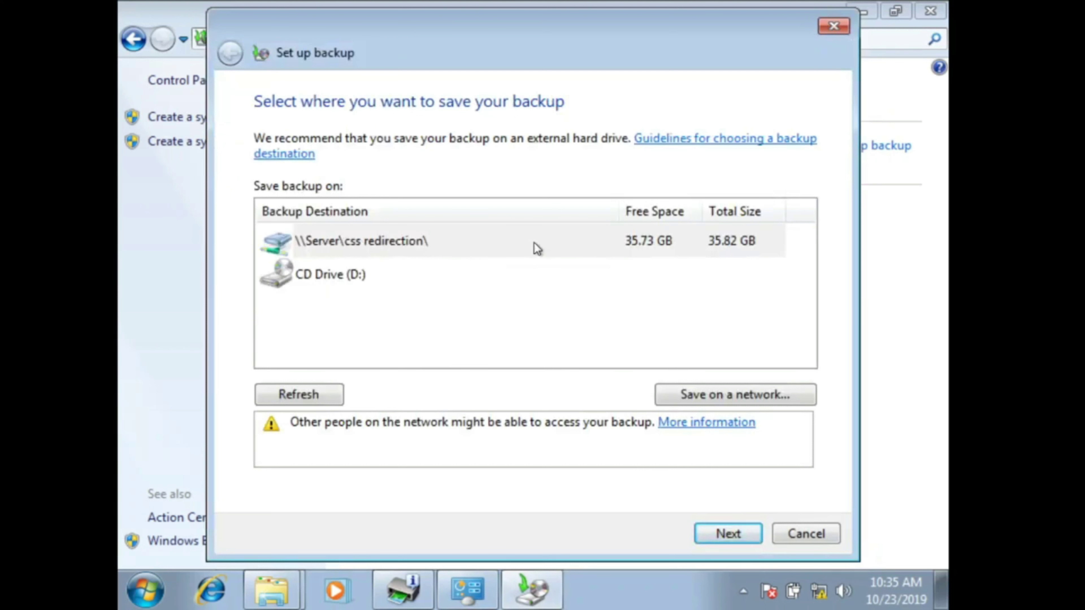
# Step: Browse again to the SERVER 'css redirection' share as the network location
pyautogui.click(706, 394)
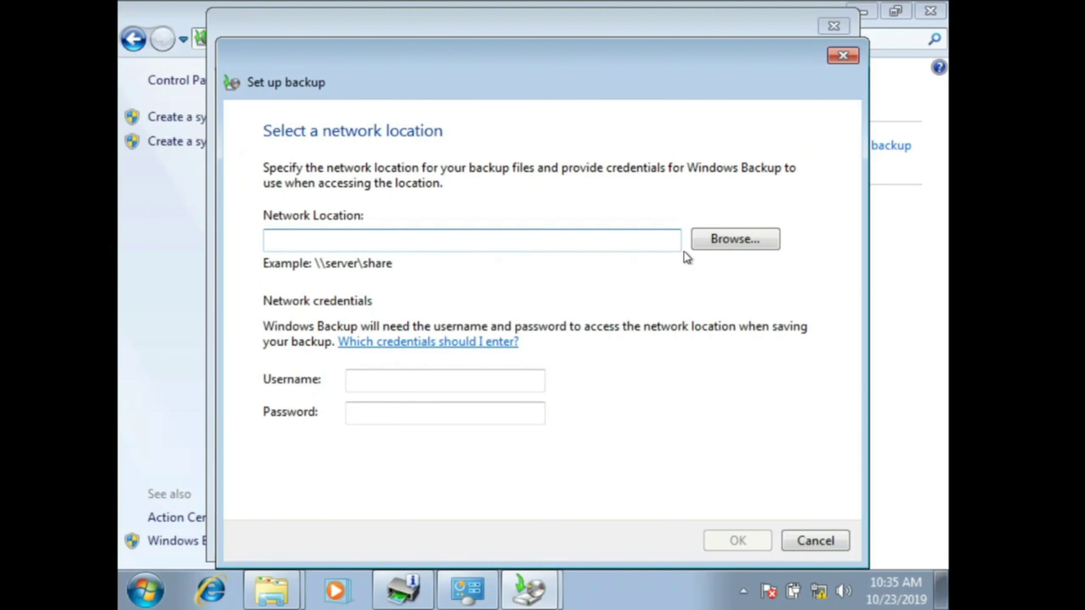
pyautogui.click(725, 240)
pyautogui.doubleClick(441, 244)
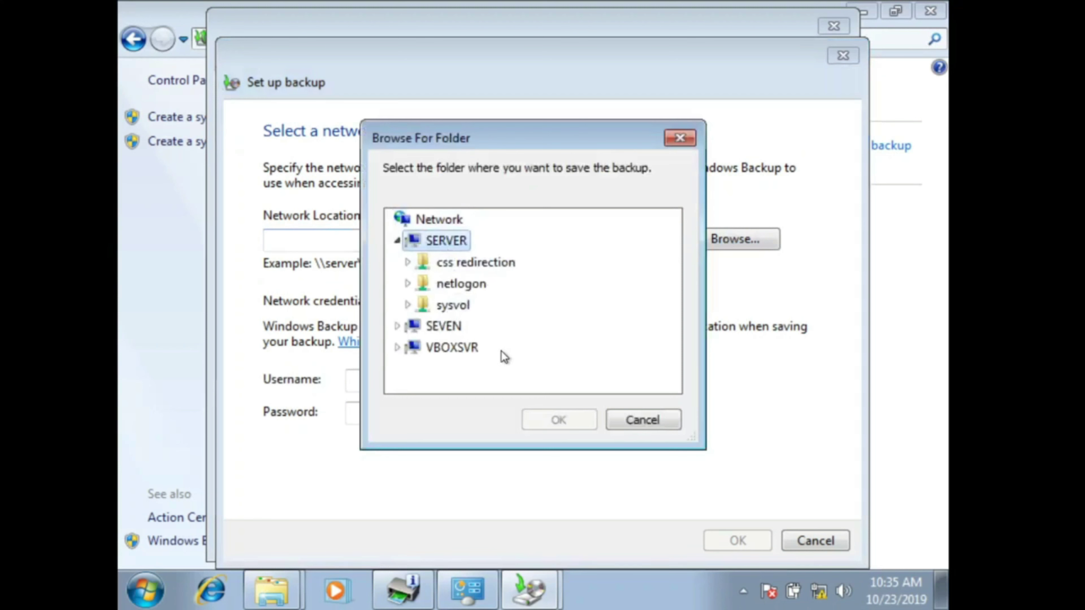
pyautogui.doubleClick(502, 263)
pyautogui.click(566, 417)
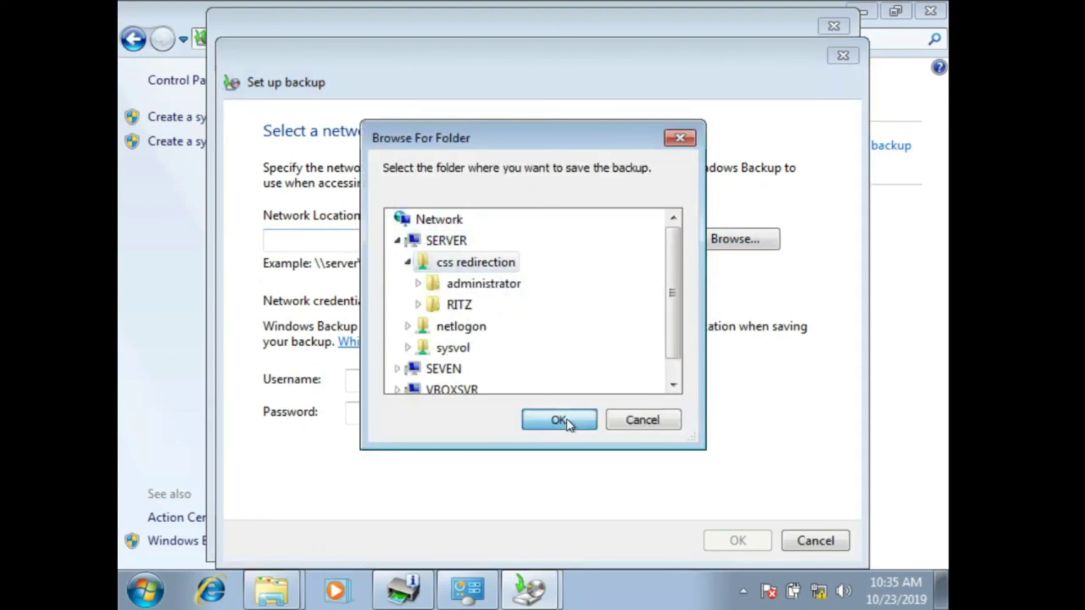
# Step: Re-enter the administrator user name and password and validate the network location
pyautogui.click(470, 382)
pyautogui.write('a')
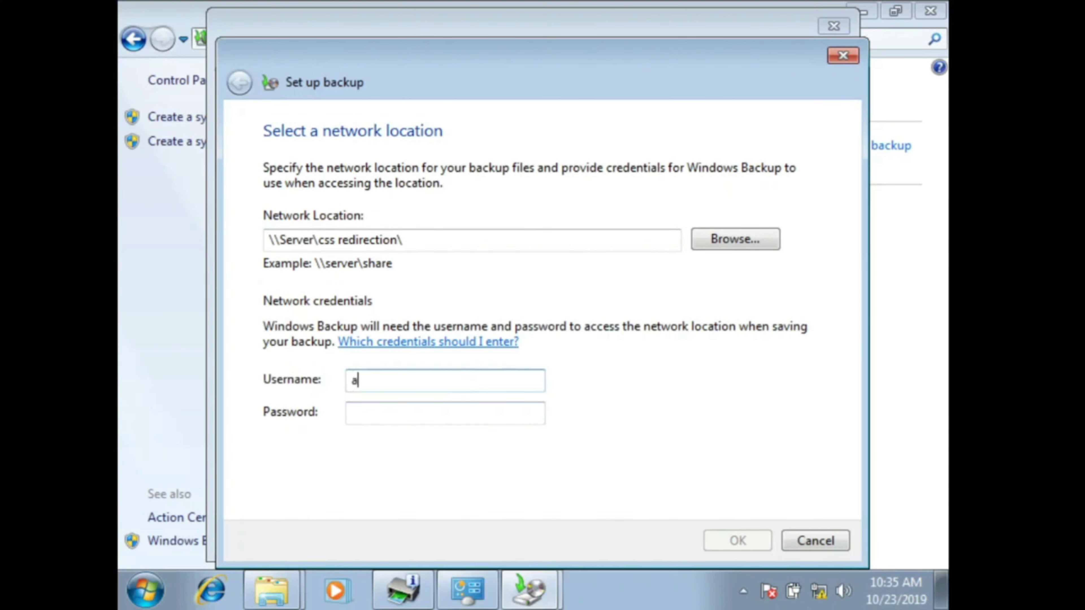
pyautogui.write('dministrator')
pyautogui.press('Tab')
pyautogui.write('p')
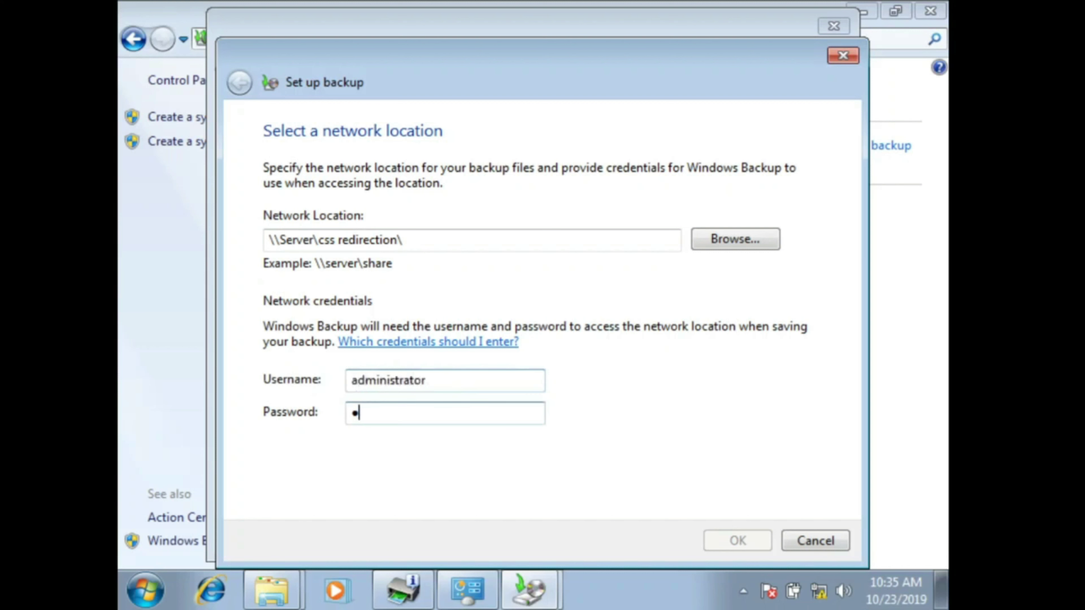
pyautogui.write('ass')
pyautogui.press('BackSpace')
pyautogui.press('BackSpace')
pyautogui.press('BackSpace')
pyautogui.press('BackSpace')
pyautogui.write('passwo')
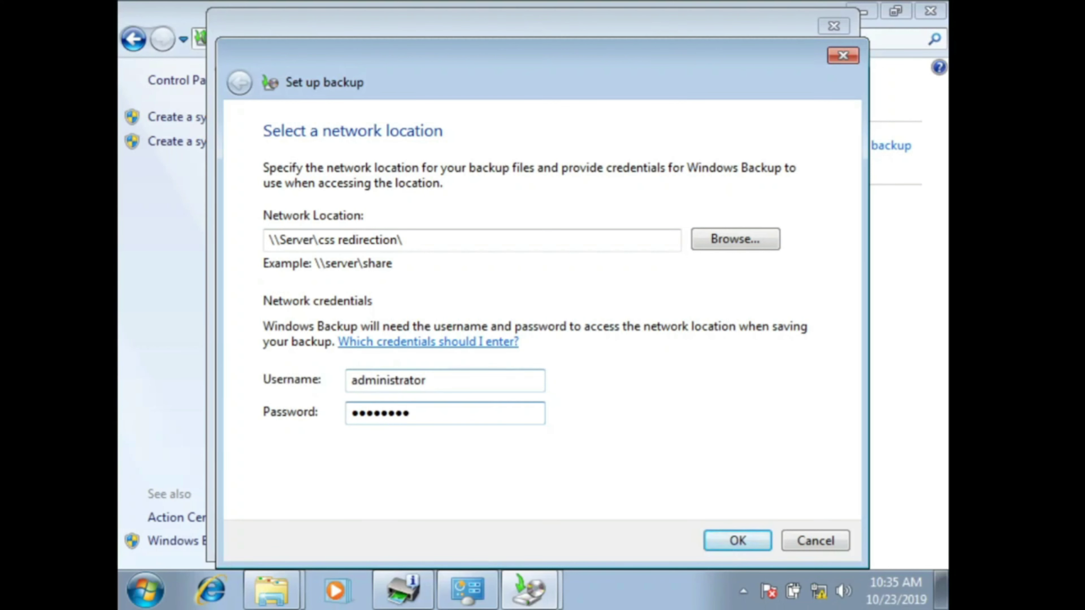
pyautogui.click(750, 541)
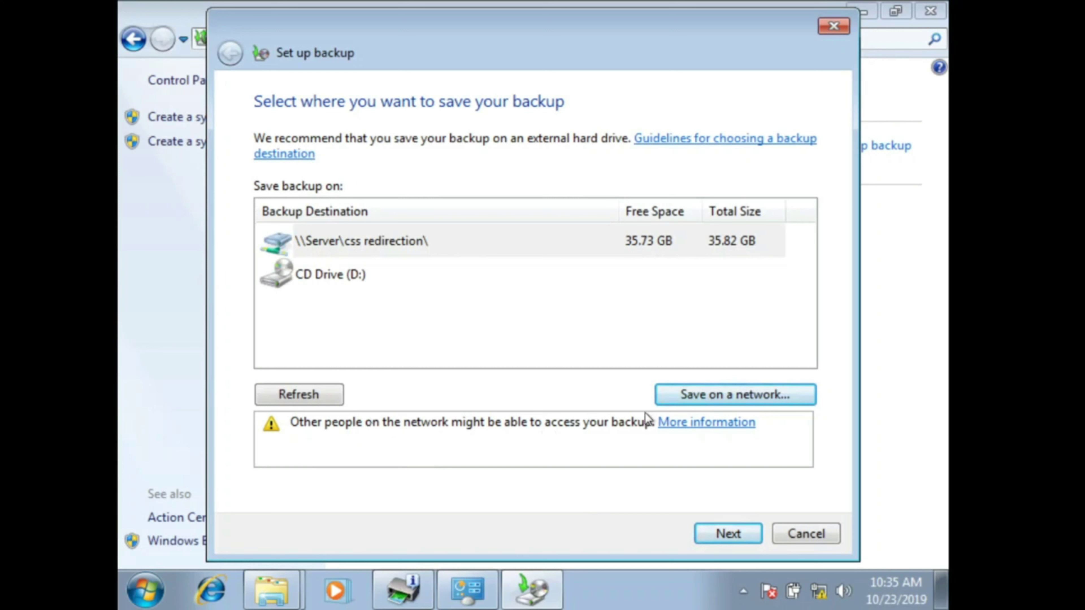
# Step: Select \\Server\css redirection\ as the backup destination, dismissing an extra location entry
pyautogui.click(395, 242)
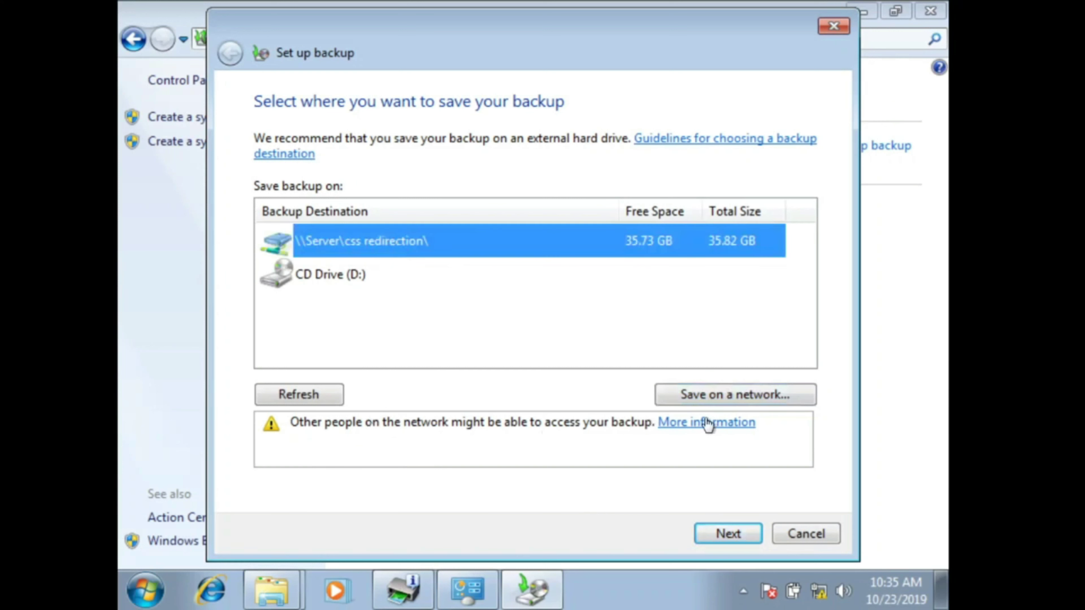
pyautogui.click(727, 394)
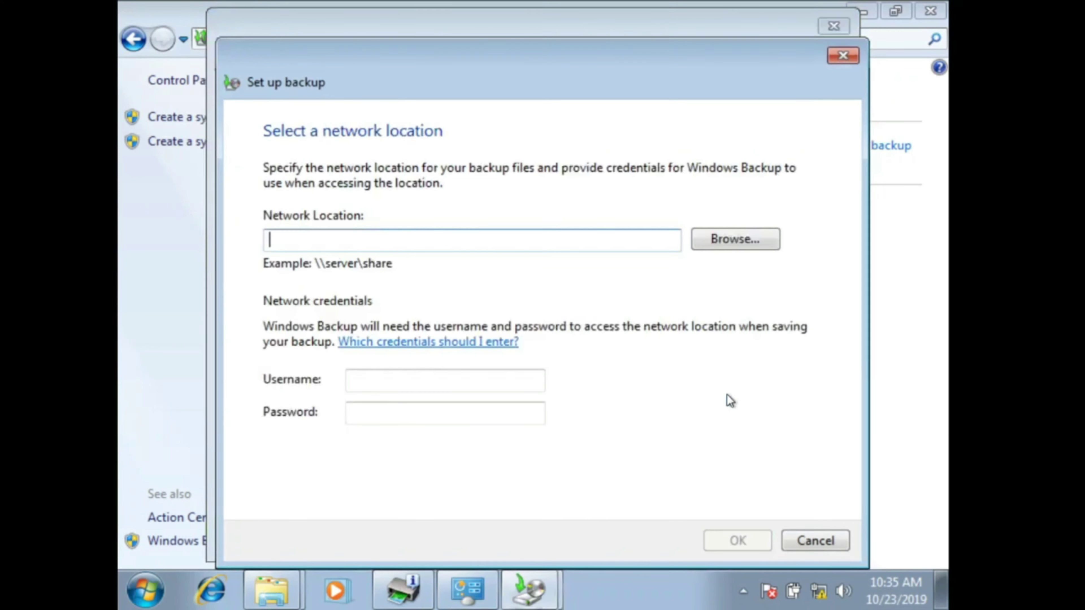
pyautogui.click(815, 541)
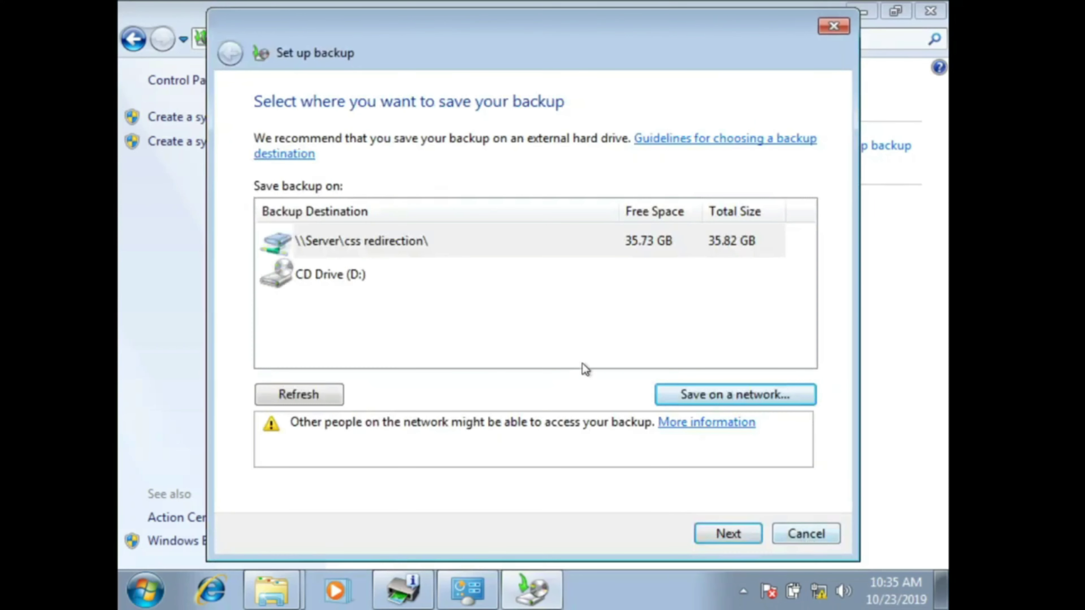
pyautogui.click(484, 242)
# Step: Choose to pick backup items manually and expand each user's library list
pyautogui.click(737, 541)
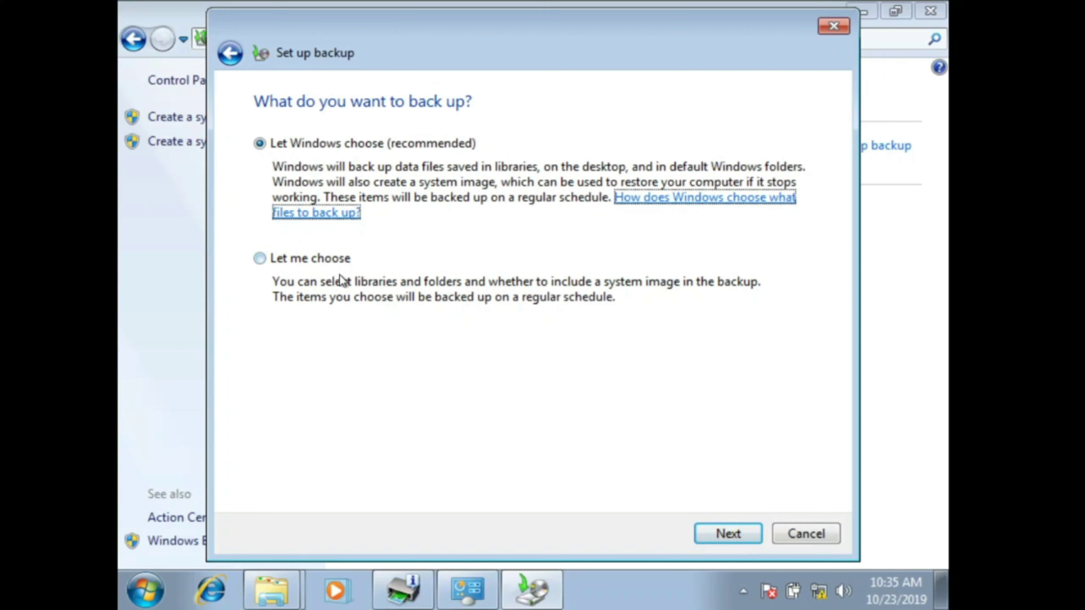
pyautogui.click(261, 259)
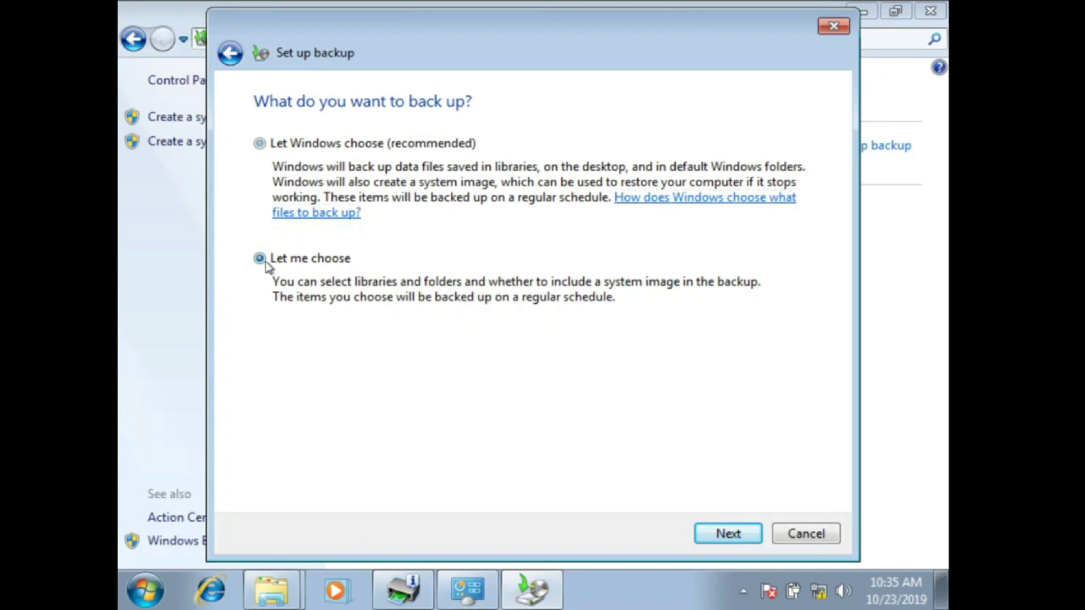
pyautogui.click(749, 532)
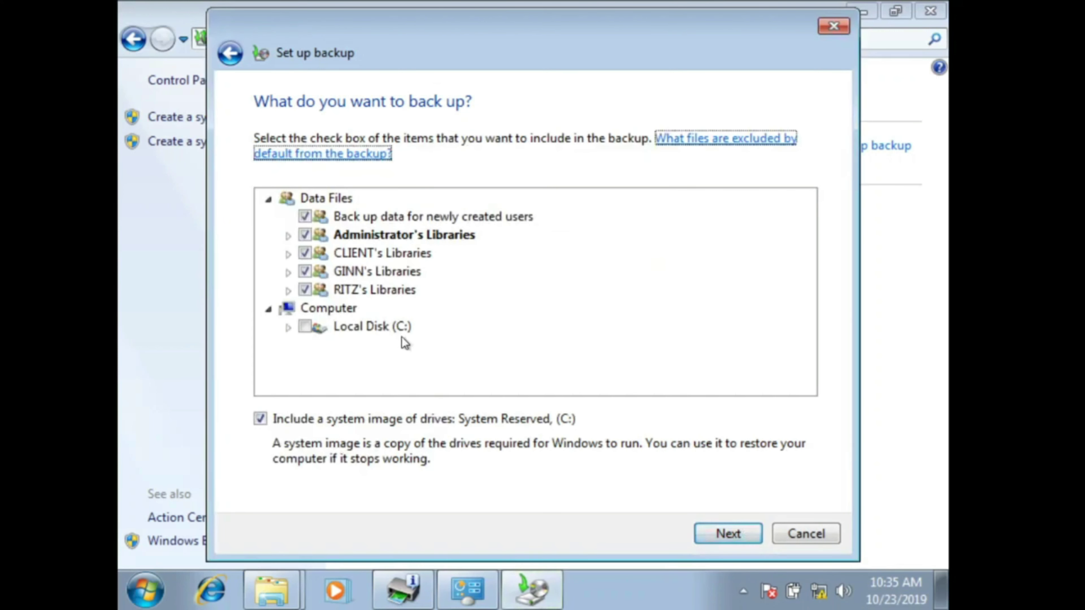
pyautogui.click(288, 254)
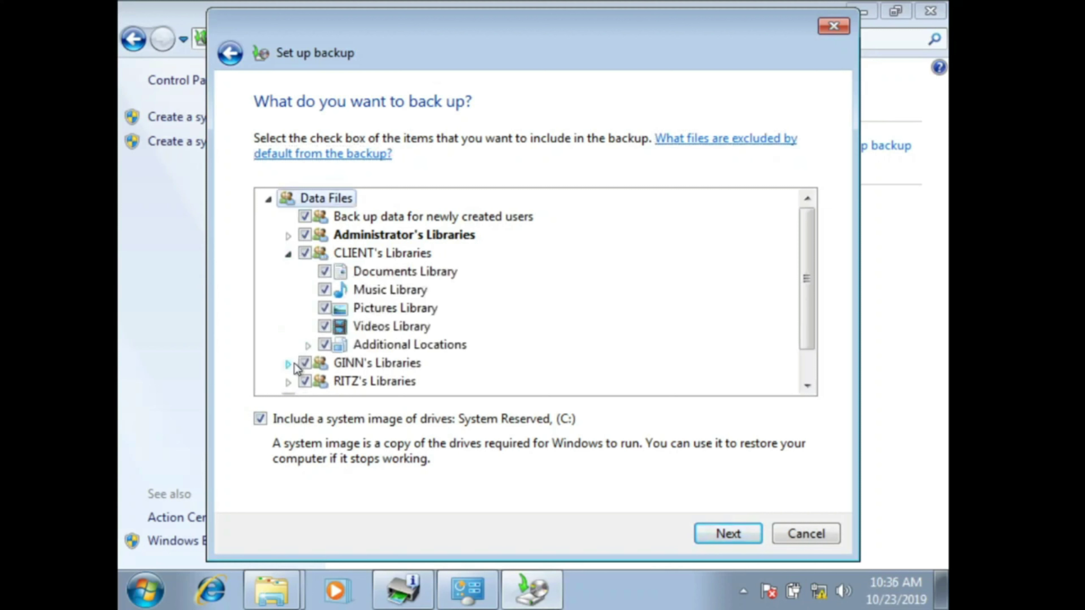
pyautogui.click(289, 364)
pyautogui.scroll(-1, 350, 335)
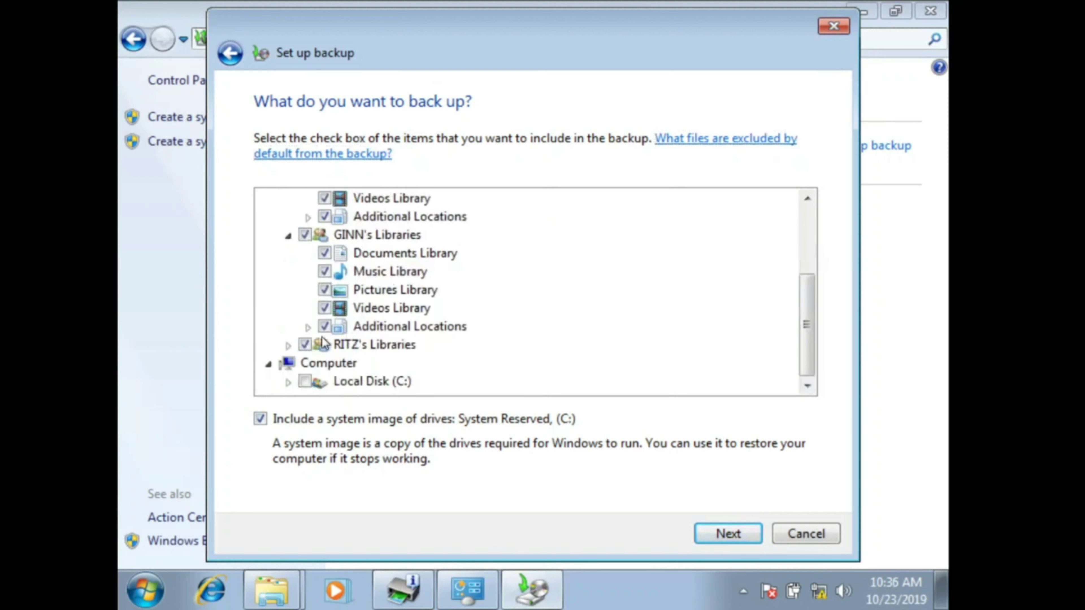
pyautogui.click(294, 345)
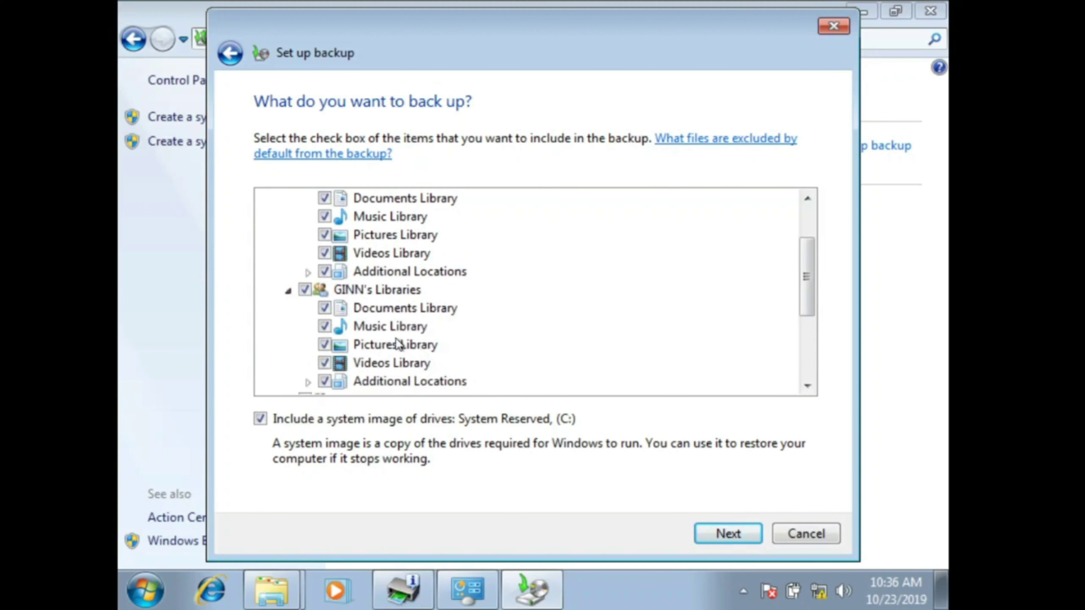
pyautogui.scroll(2, 397, 344)
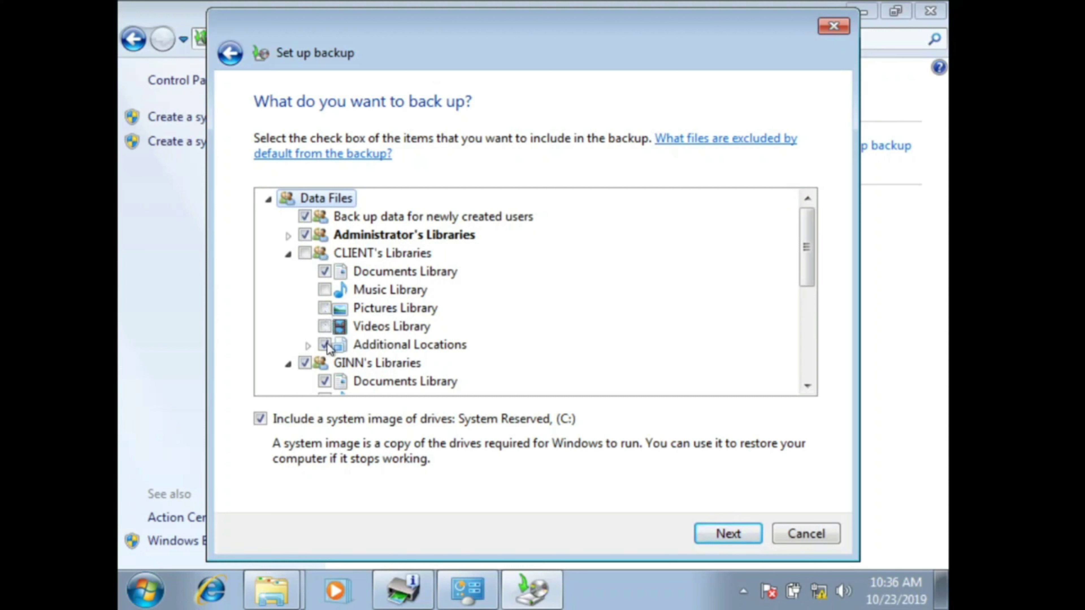
pyautogui.scroll(-2, 359, 329)
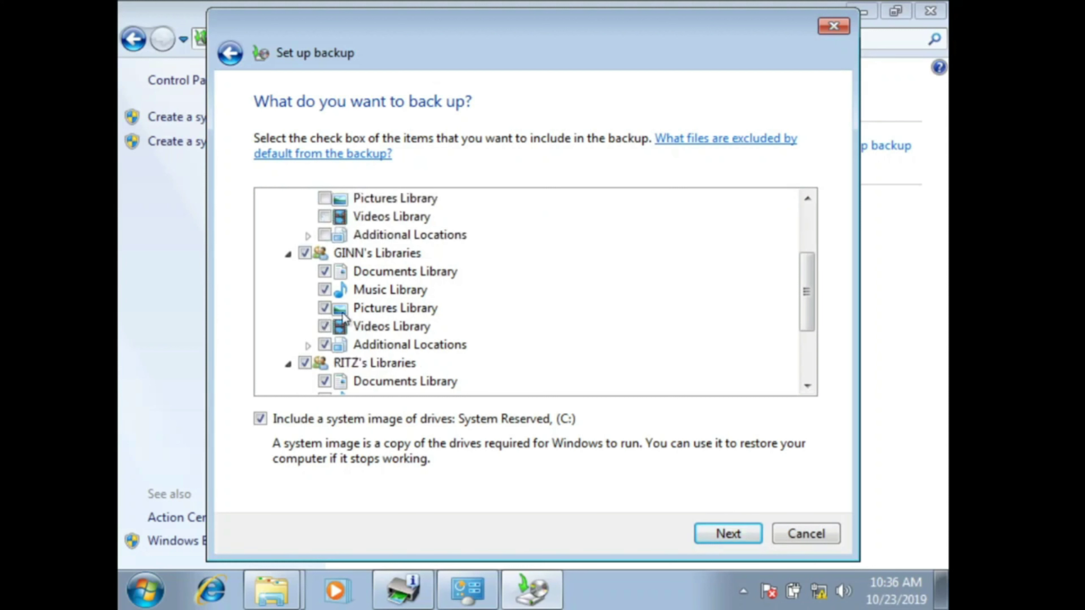
# Step: Exclude Music, Videos and Additional Locations for the users, leaving Documents, and continue to review
pyautogui.click(327, 292)
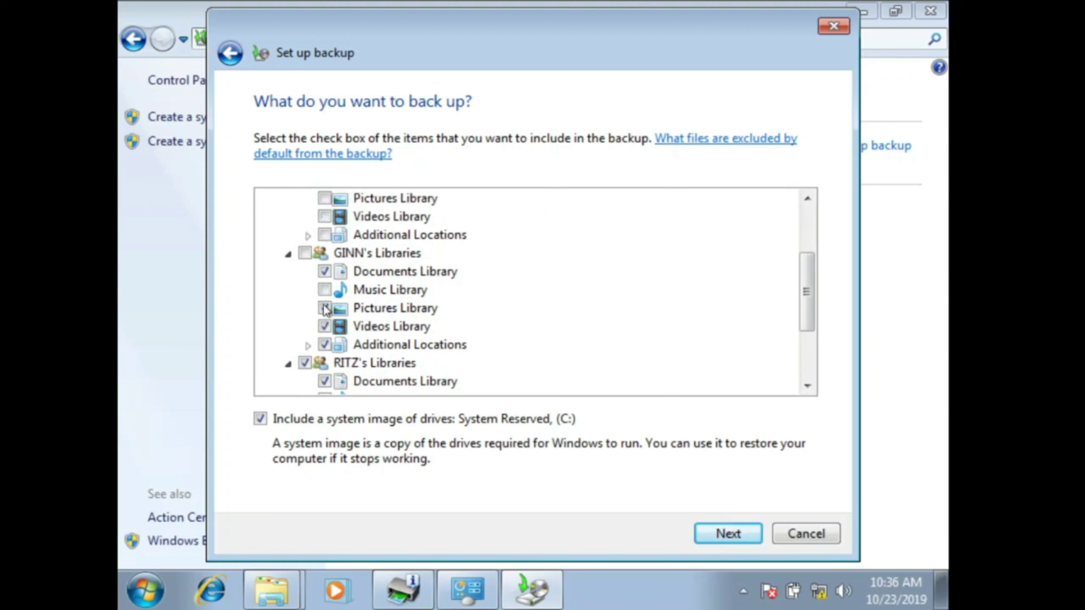
pyautogui.click(324, 327)
pyautogui.click(324, 345)
pyautogui.scroll(-1, 382, 332)
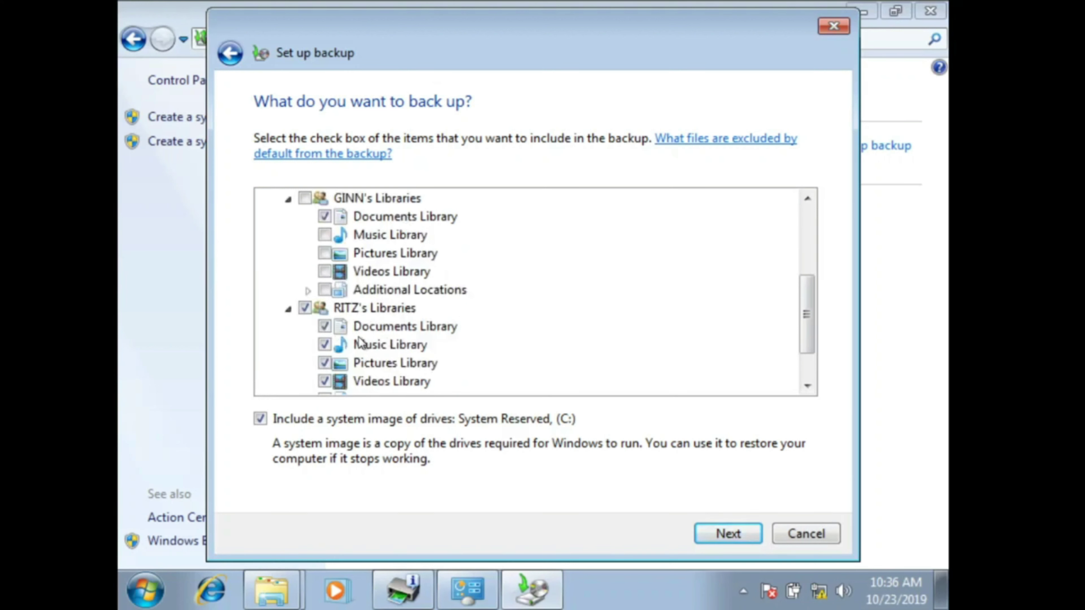
pyautogui.click(325, 345)
pyautogui.scroll(-1, 351, 352)
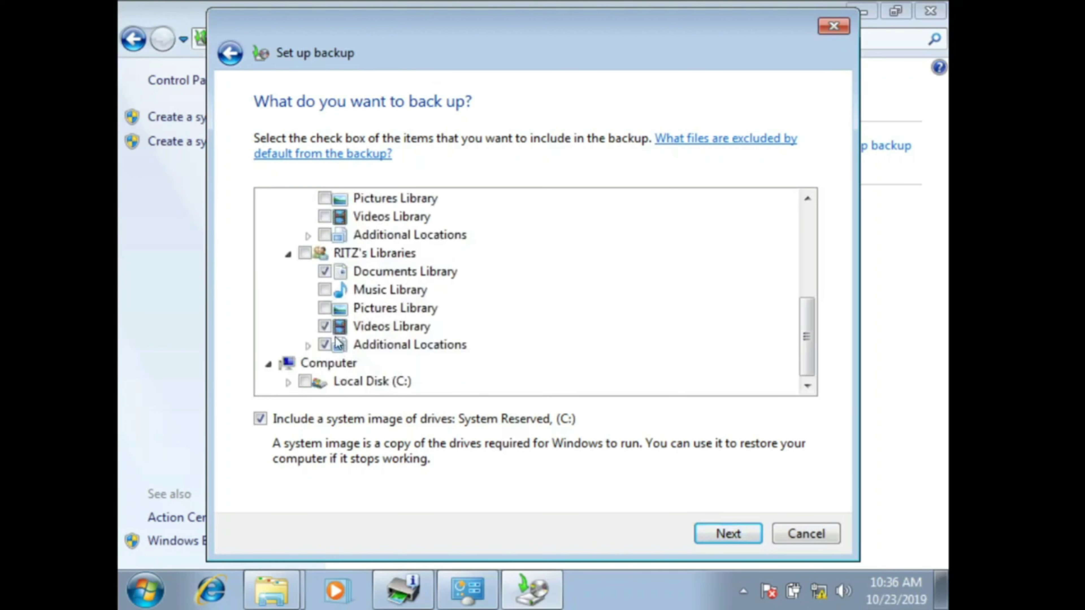
pyautogui.click(325, 327)
pyautogui.click(325, 345)
pyautogui.scroll(3, 387, 310)
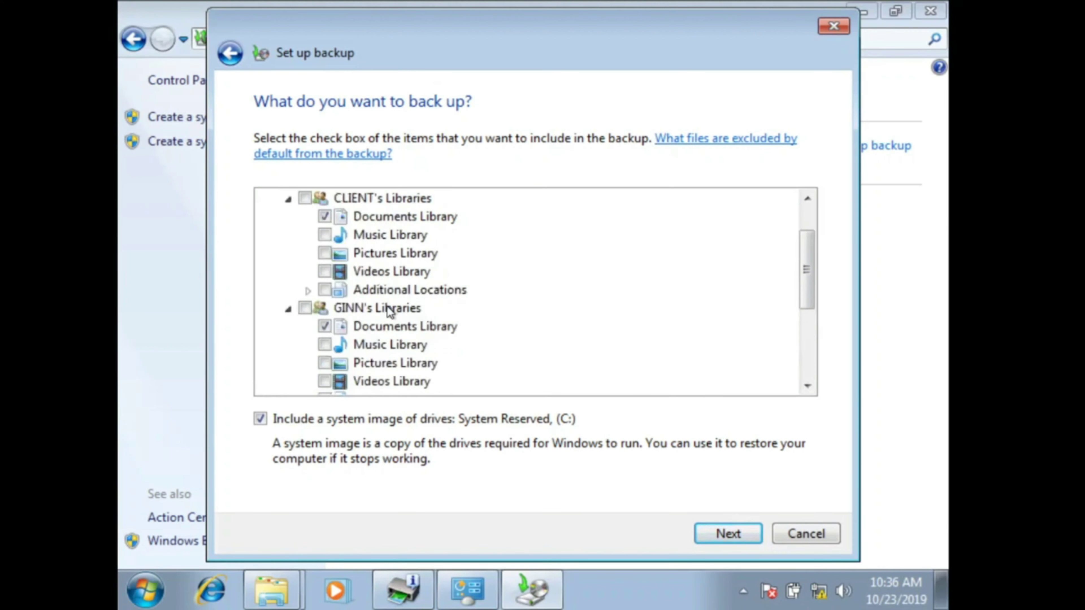
pyautogui.scroll(-1, 387, 252)
pyautogui.click(726, 533)
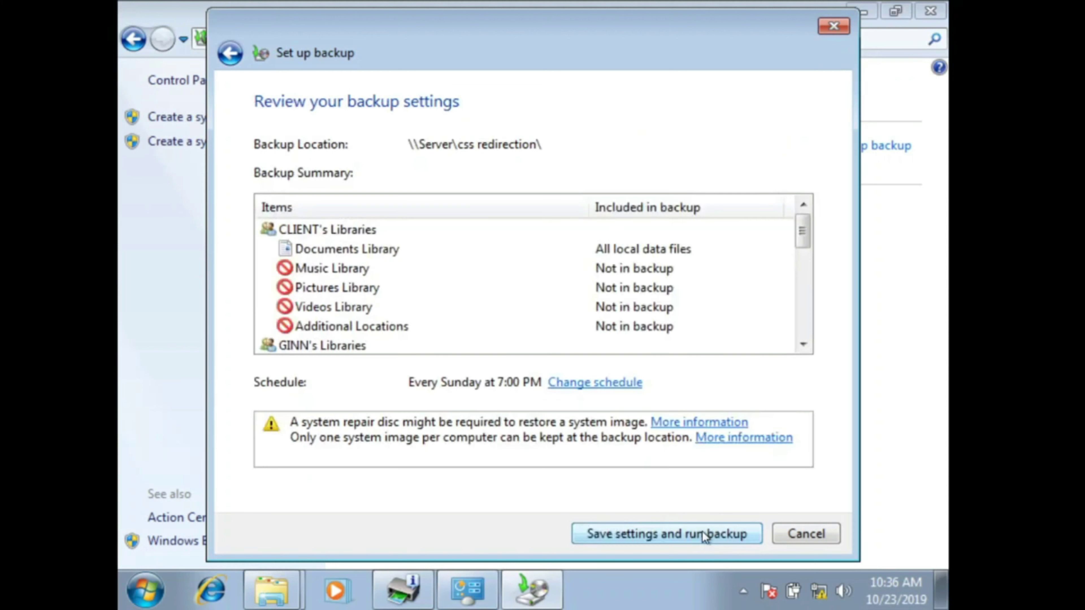
# Step: Save the settings and run the backup to \\Server\css redirection
pyautogui.click(660, 535)
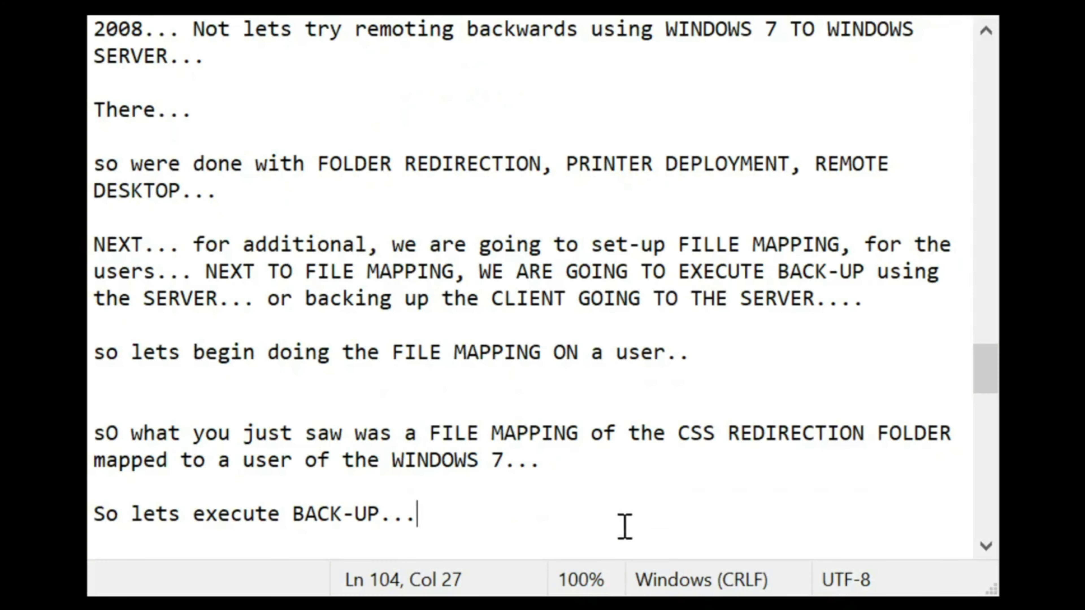
# Step: Write the paragraph recapping the network BACK-UP: user, destination and chosen files, closing with ':D'
pyautogui.press('Return')
pyautogui.press('Return')
pyautogui.press('Return')
pyautogui.press('BackSpace')
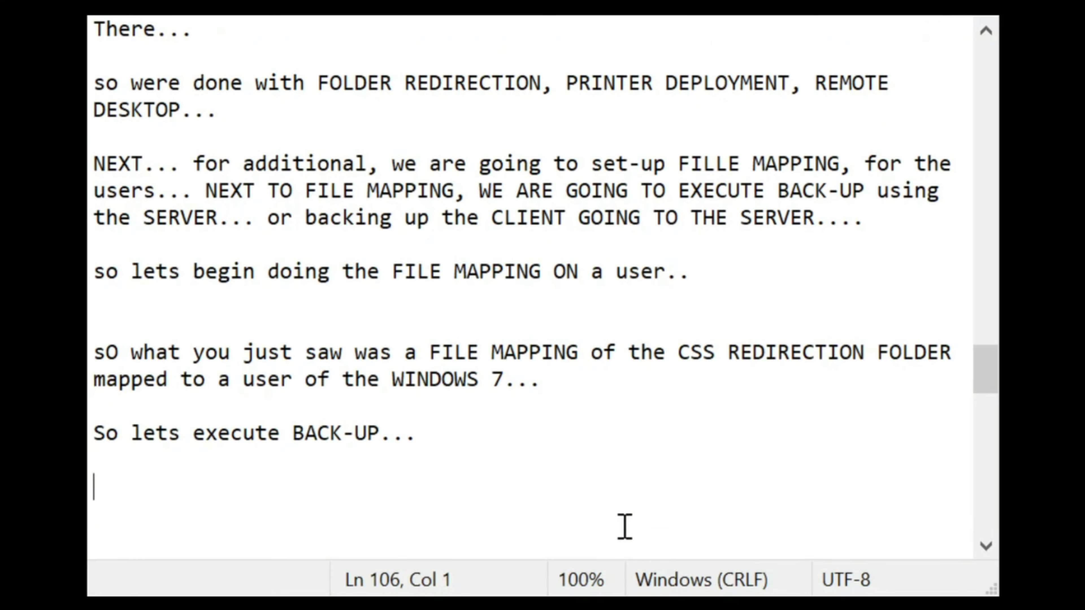
pyautogui.write('Thats ')
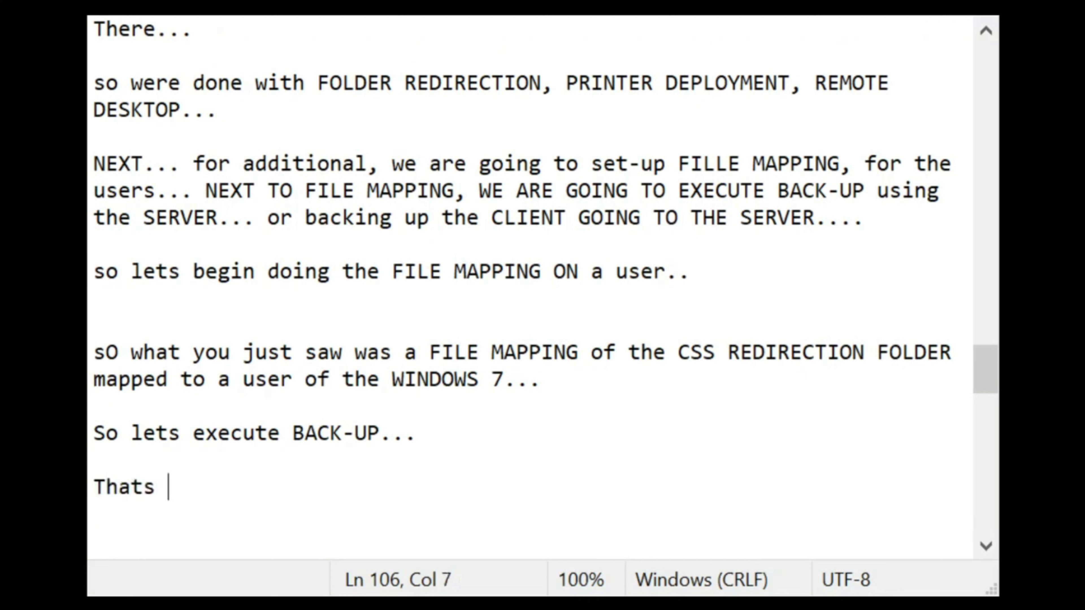
pyautogui.write('it!... wer')
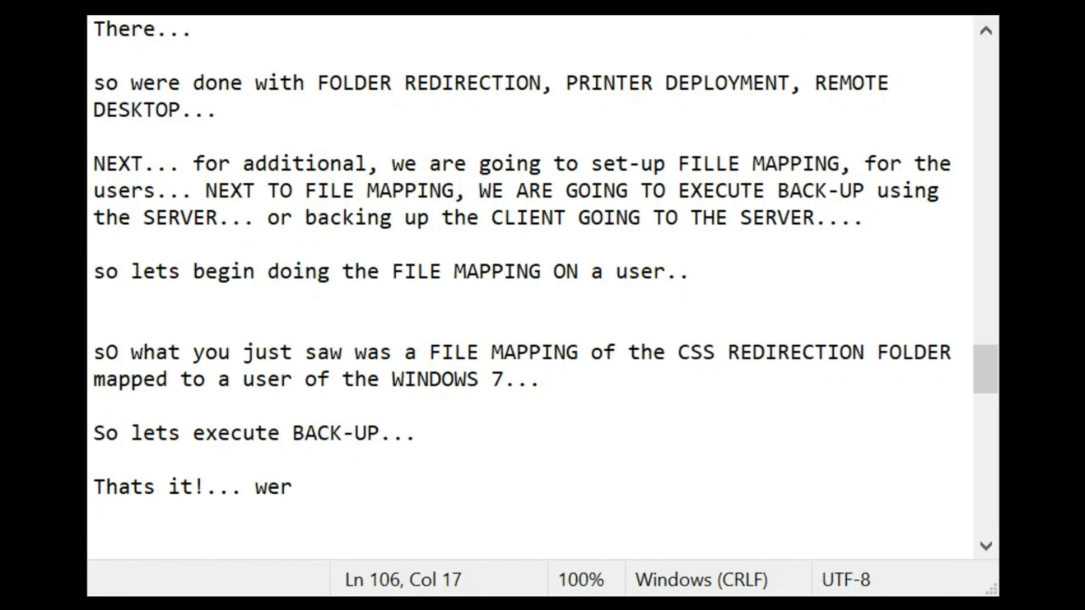
pyautogui.press('BackSpace')
pyautogui.write('re done executing the')
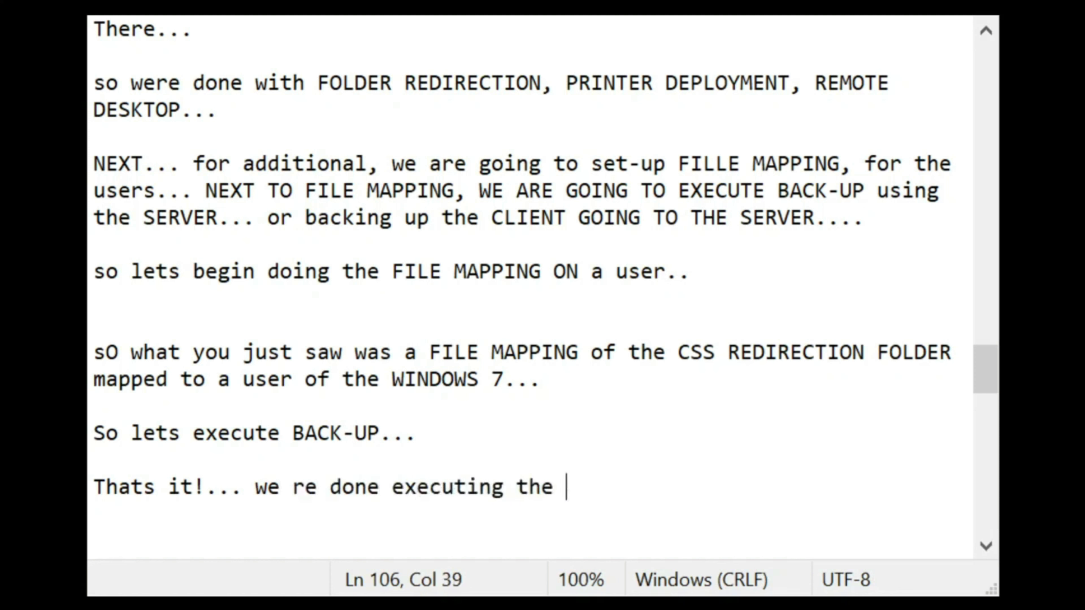
pyautogui.write(' BACK-U')
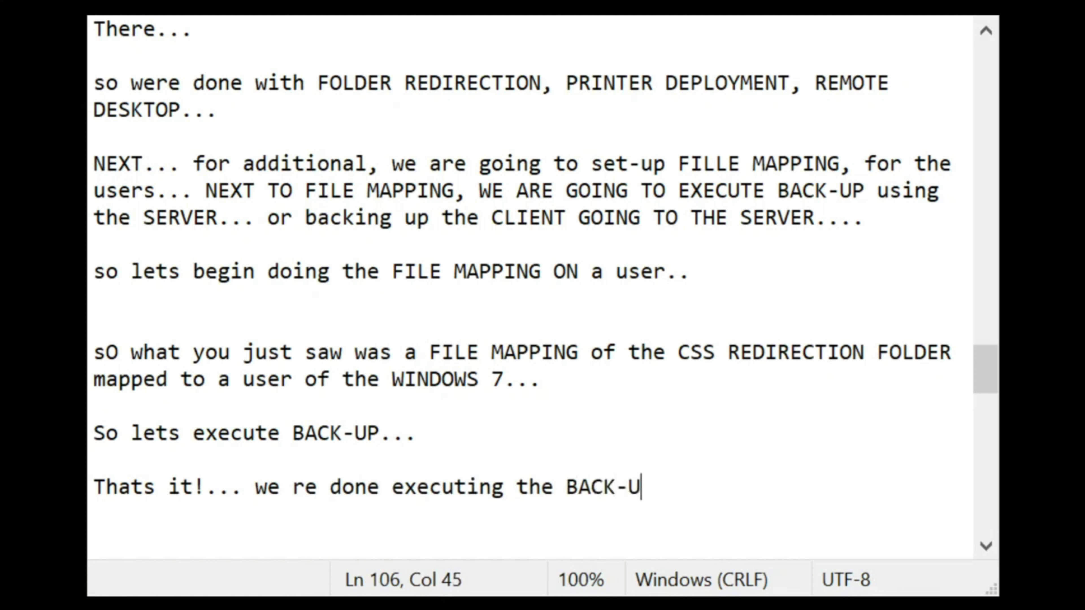
pyautogui.write('P of files ')
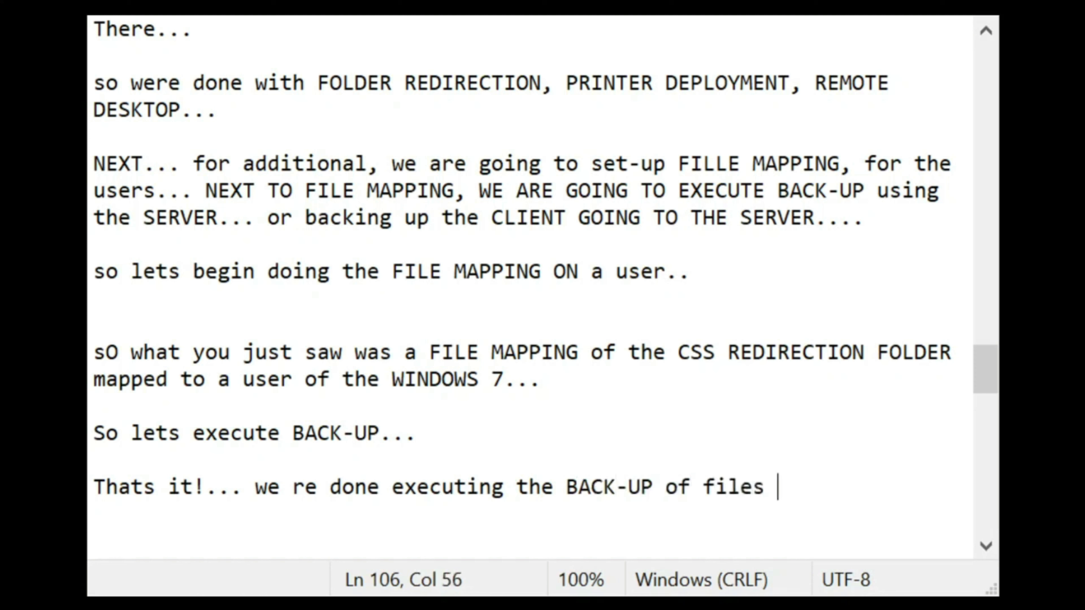
pyautogui.write('through a ')
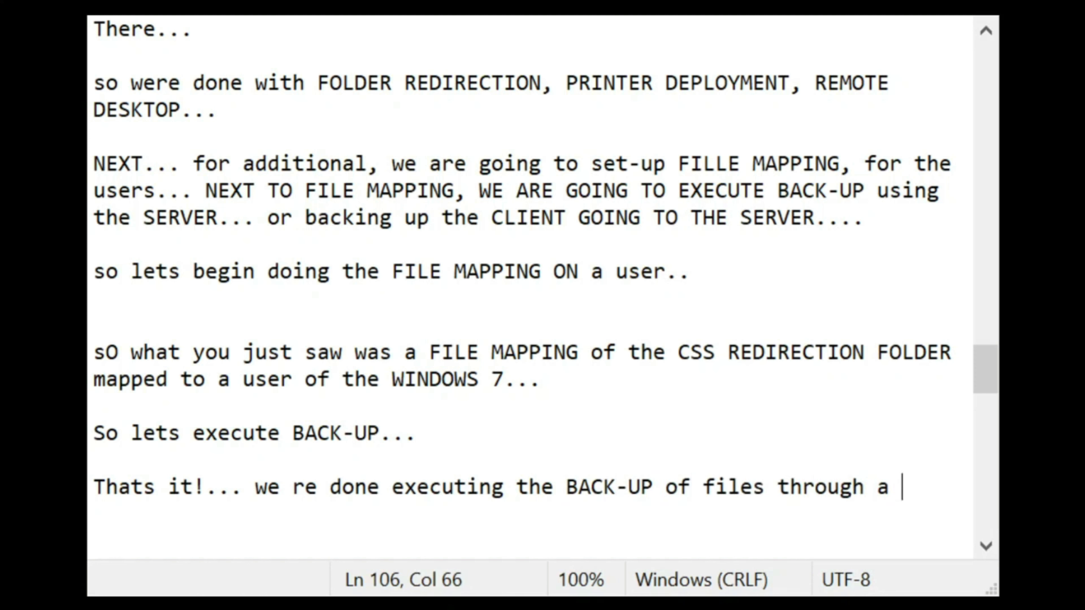
pyautogui.write('NETWORK... o')
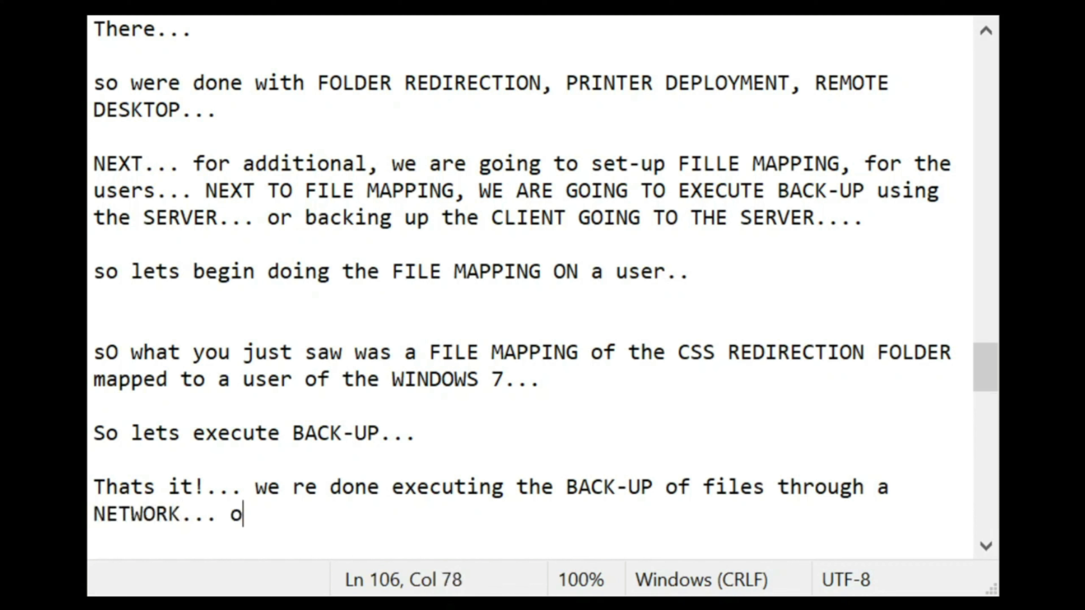
pyautogui.write('n our ')
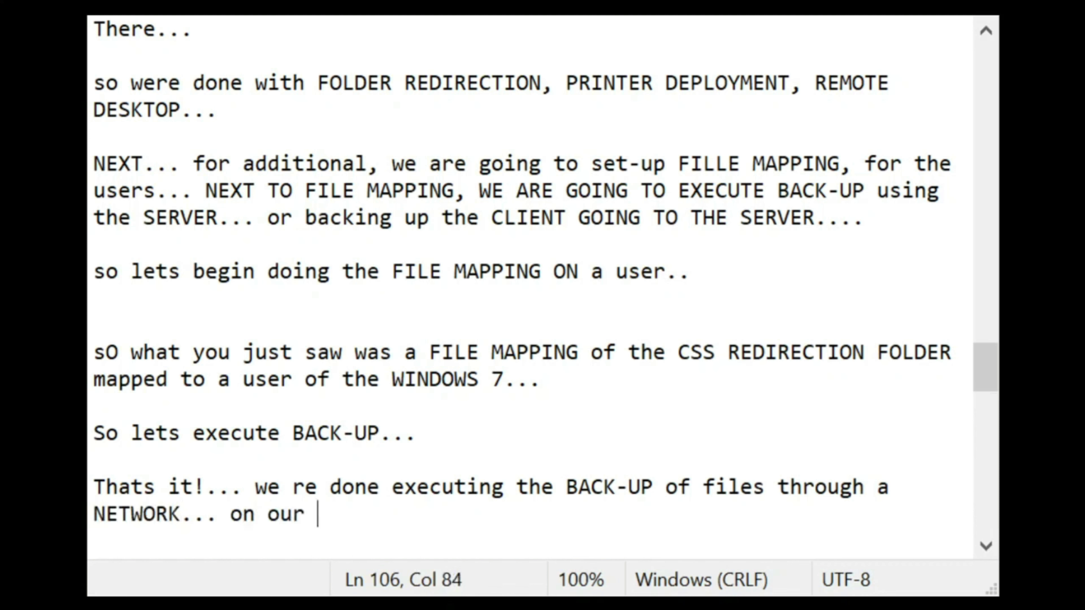
pyautogui.write('example, i')
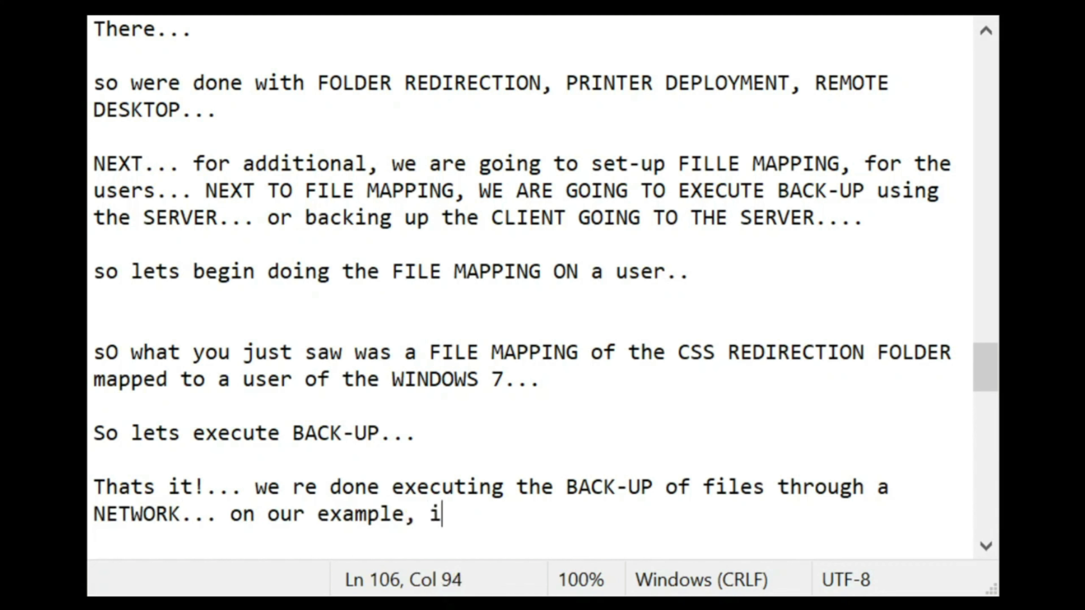
pyautogui.write('ve used one')
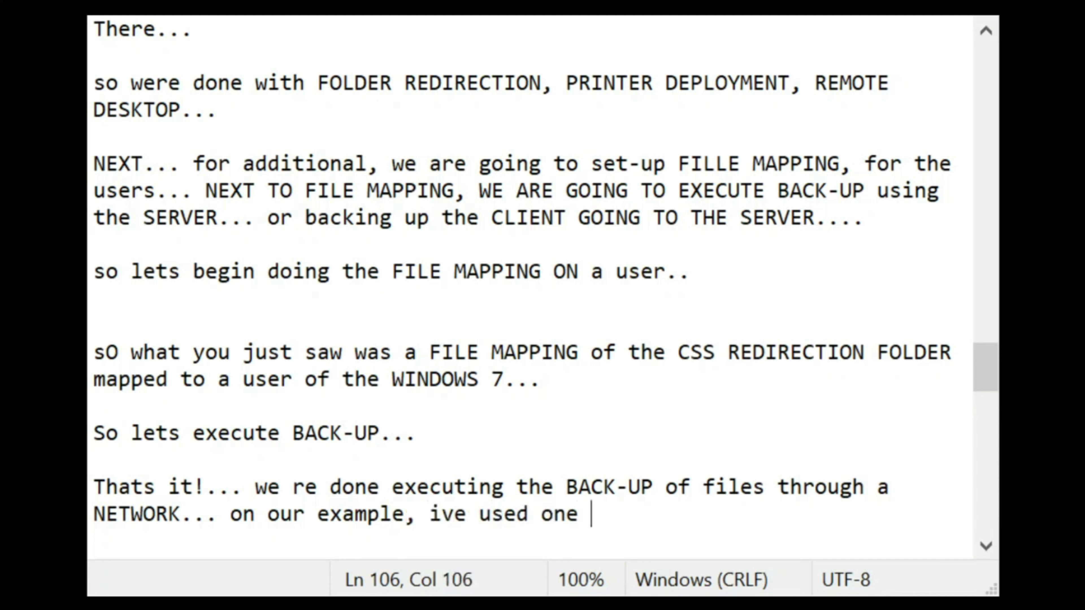
pyautogui.write(' USER')
pyautogui.write(' o')
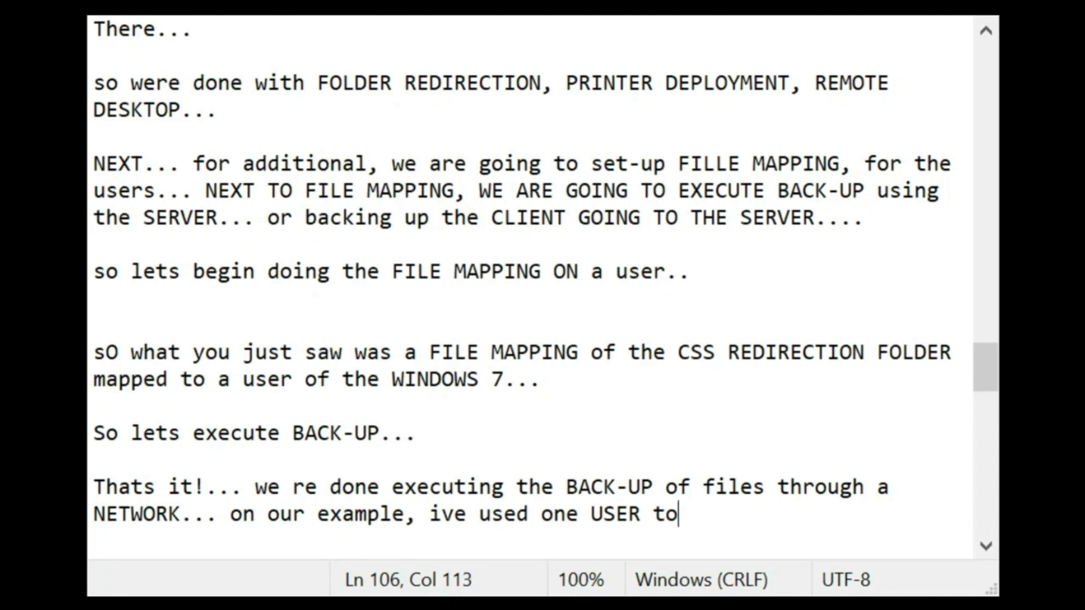
pyautogui.write('t setup ')
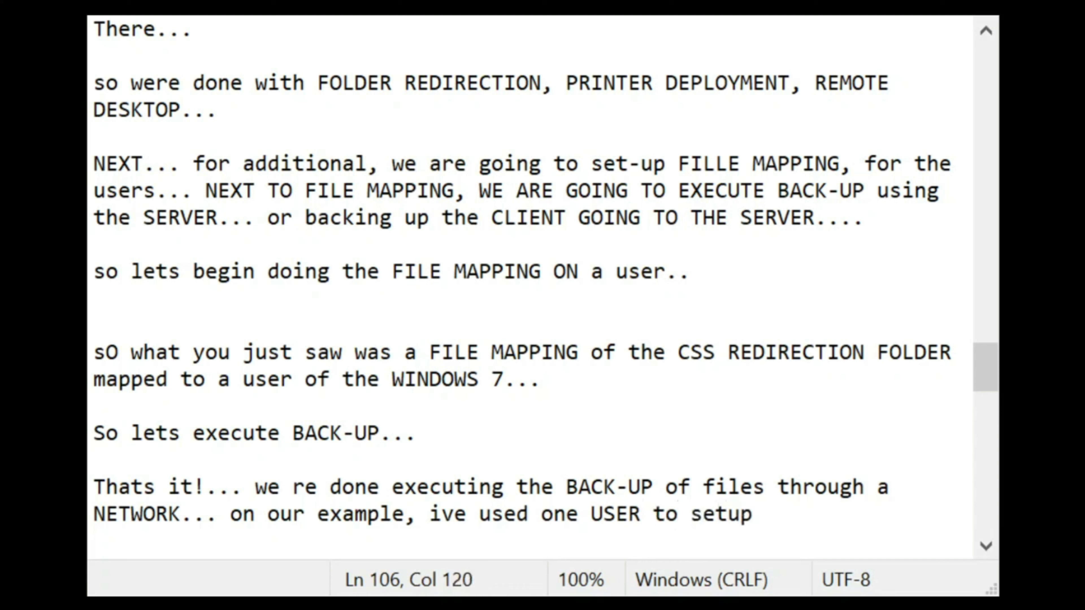
pyautogui.write('back up')
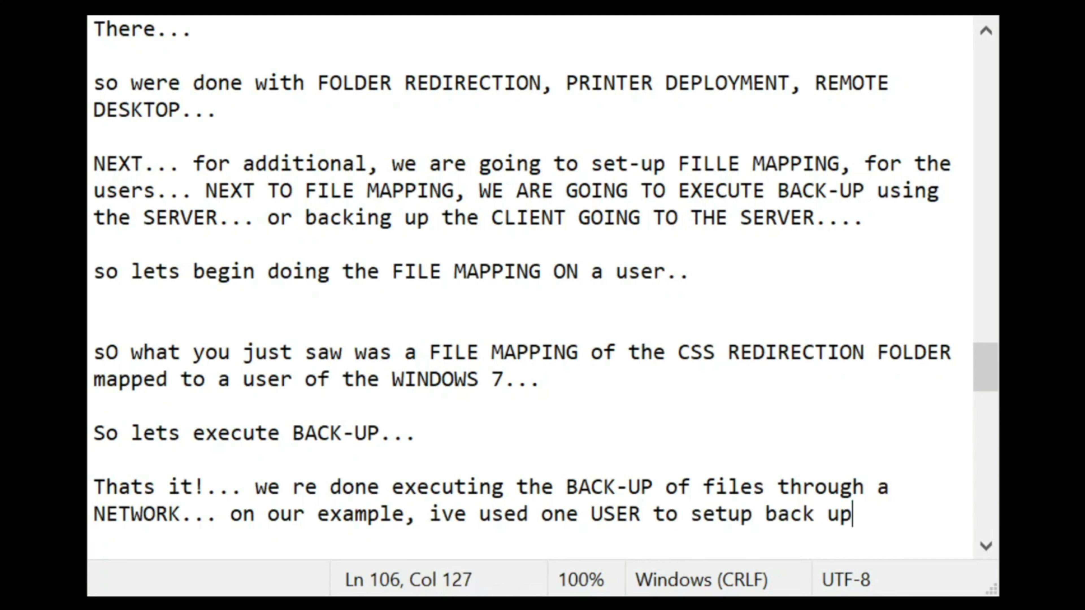
pyautogui.write(', and then s')
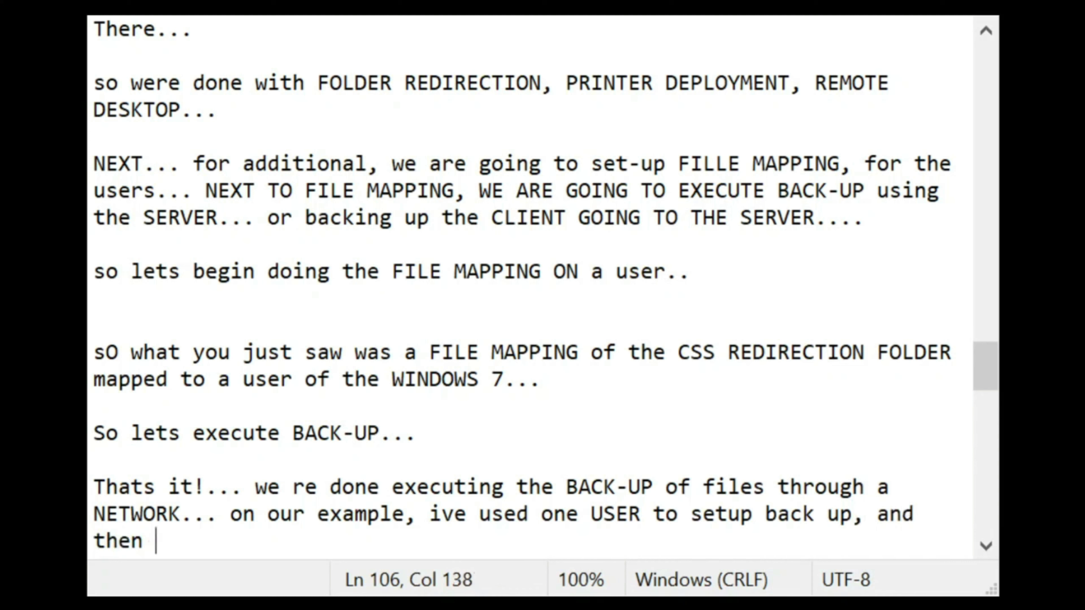
pyautogui.press('BackSpace')
pyautogui.write('chee')
pyautogui.press('BackSpace')
pyautogui.press('BackSpace')
pyautogui.write('o')
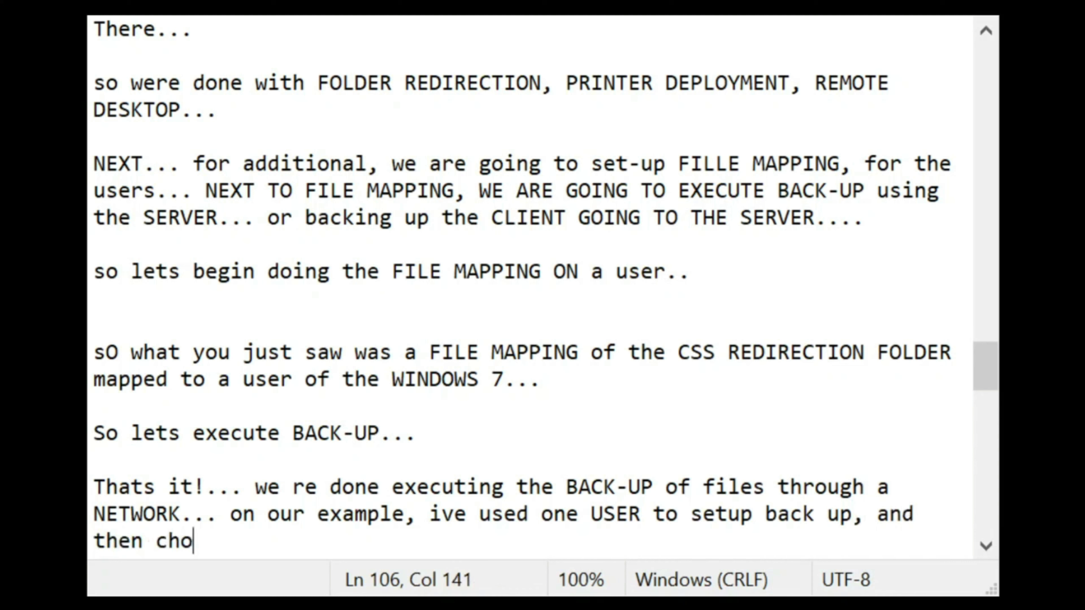
pyautogui.write('ose, wh')
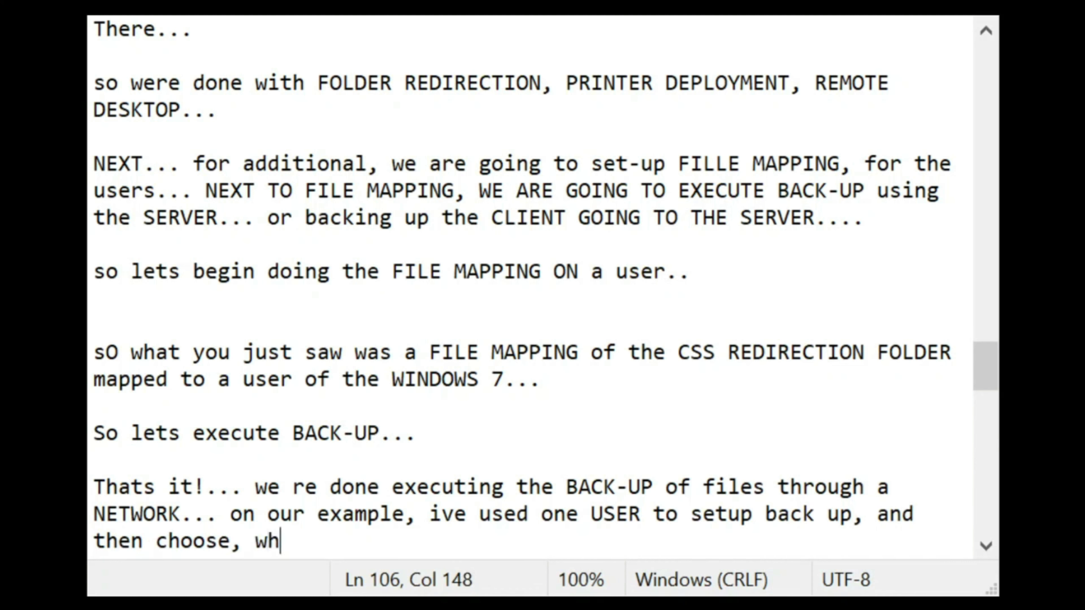
pyautogui.write('ere should i')
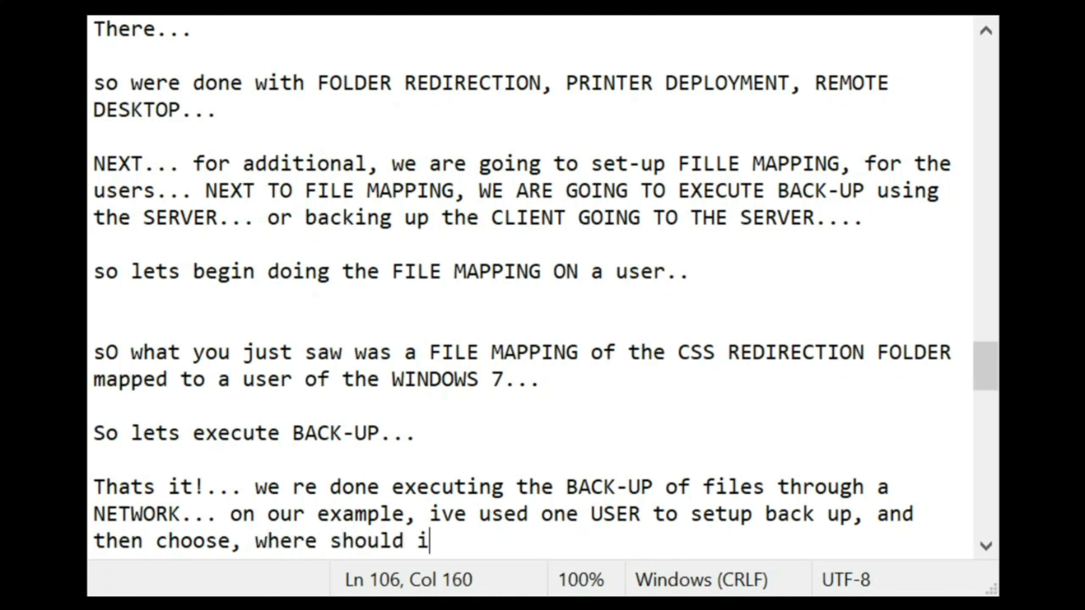
pyautogui.write(' backup ')
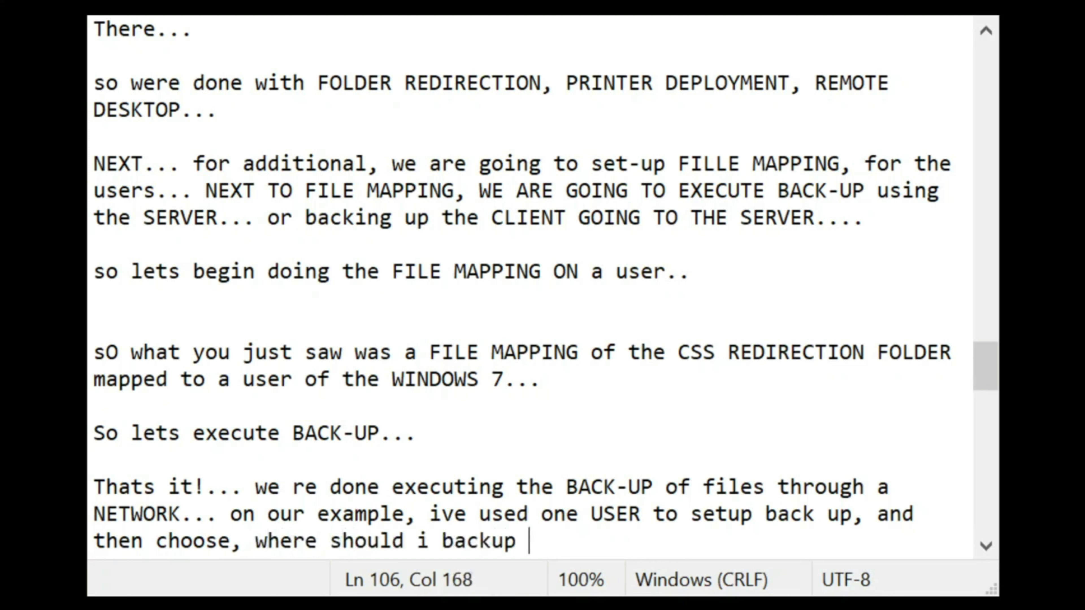
pyautogui.write('the files, and ')
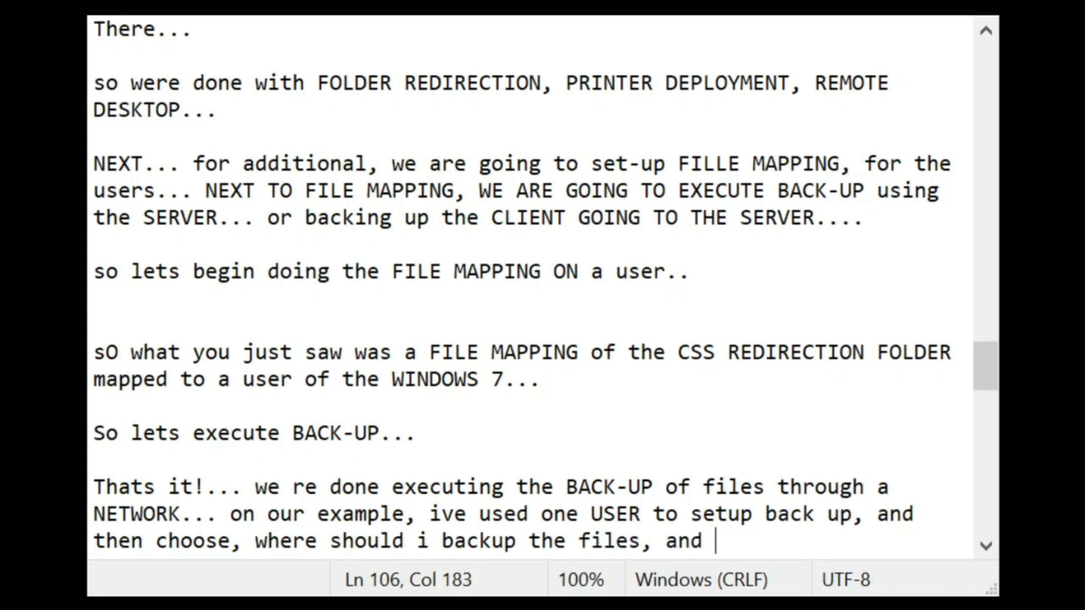
pyautogui.write('then selecte')
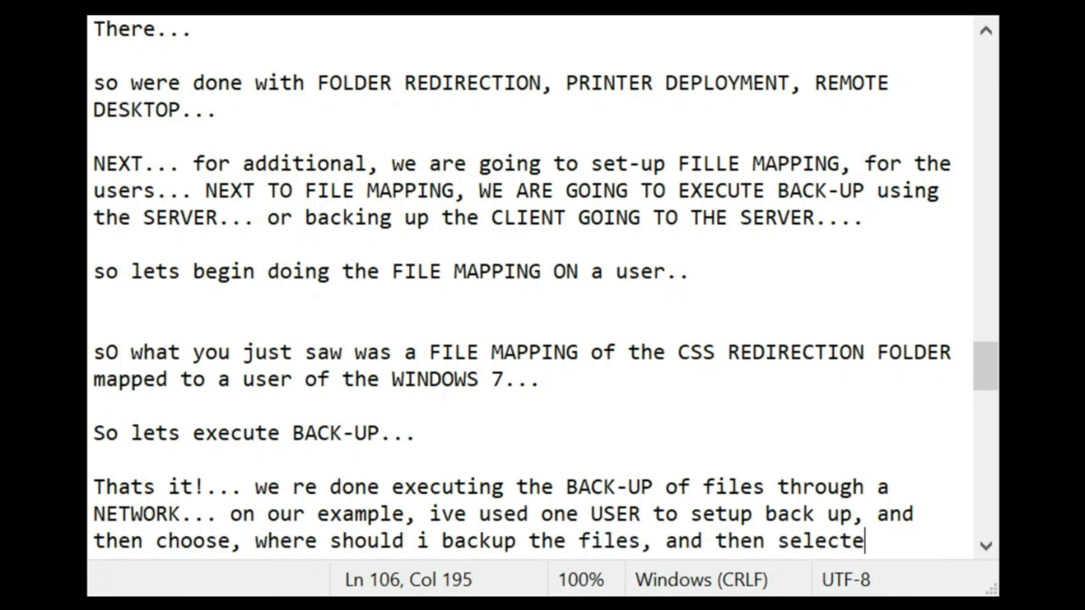
pyautogui.write('d what files o')
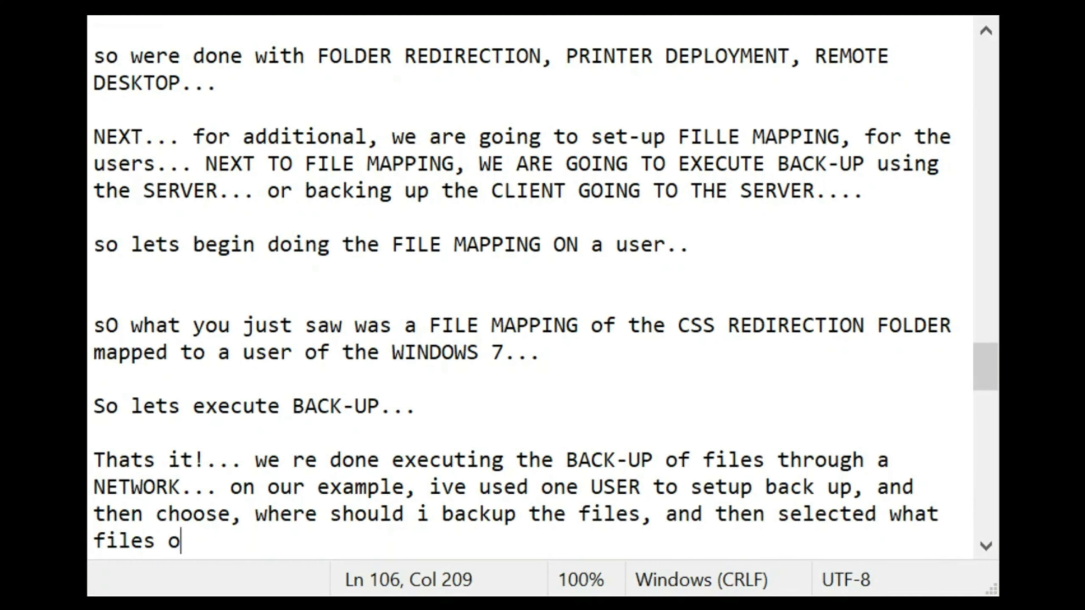
pyautogui.write('r folders wil')
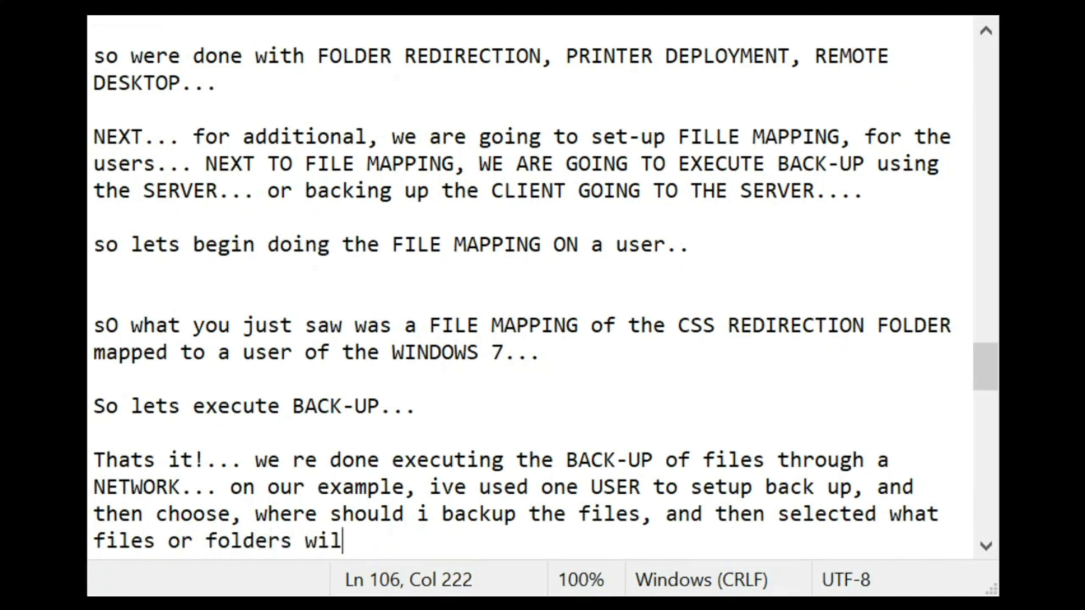
pyautogui.press('BackSpace')
pyautogui.press('BackSpace')
pyautogui.press('BackSpace')
pyautogui.write('shall be b')
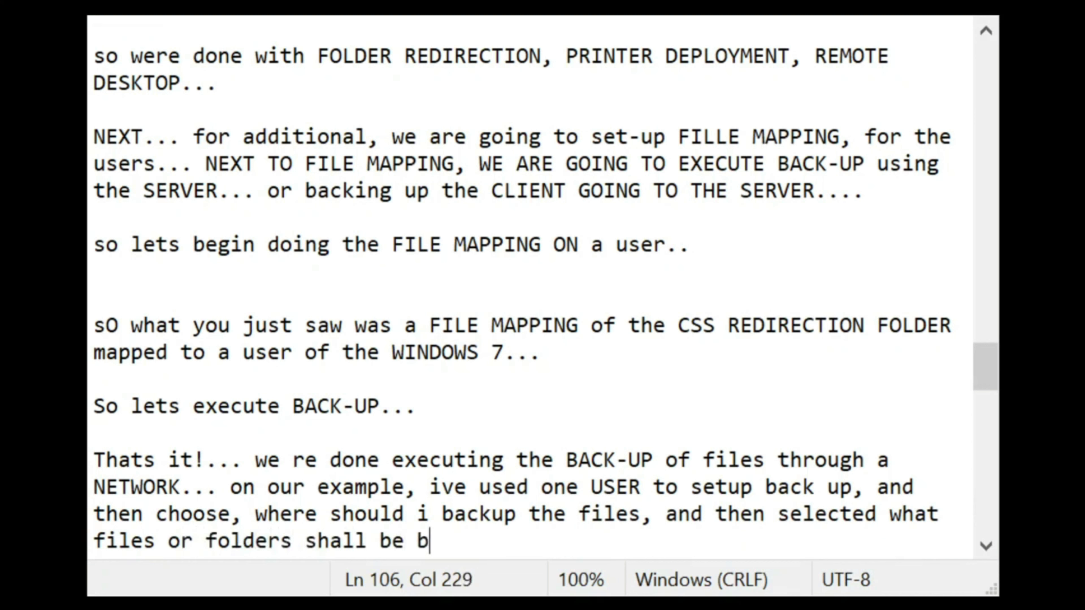
pyautogui.write('acked up... :D')
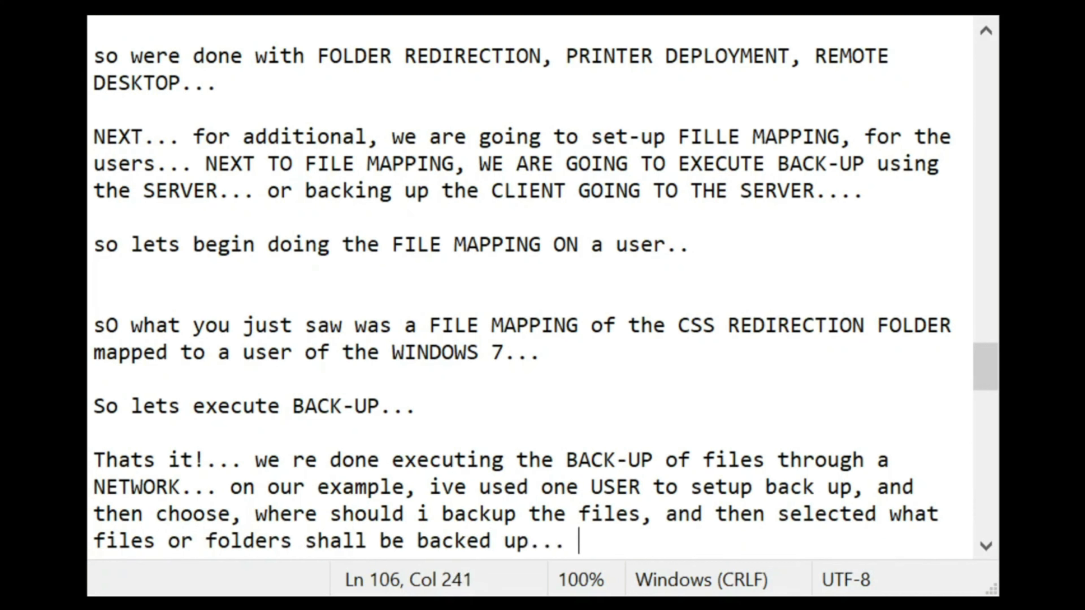
pyautogui.press('Return')
pyautogui.press('Return')
pyautogui.press('Return')
pyautogui.press('Return')
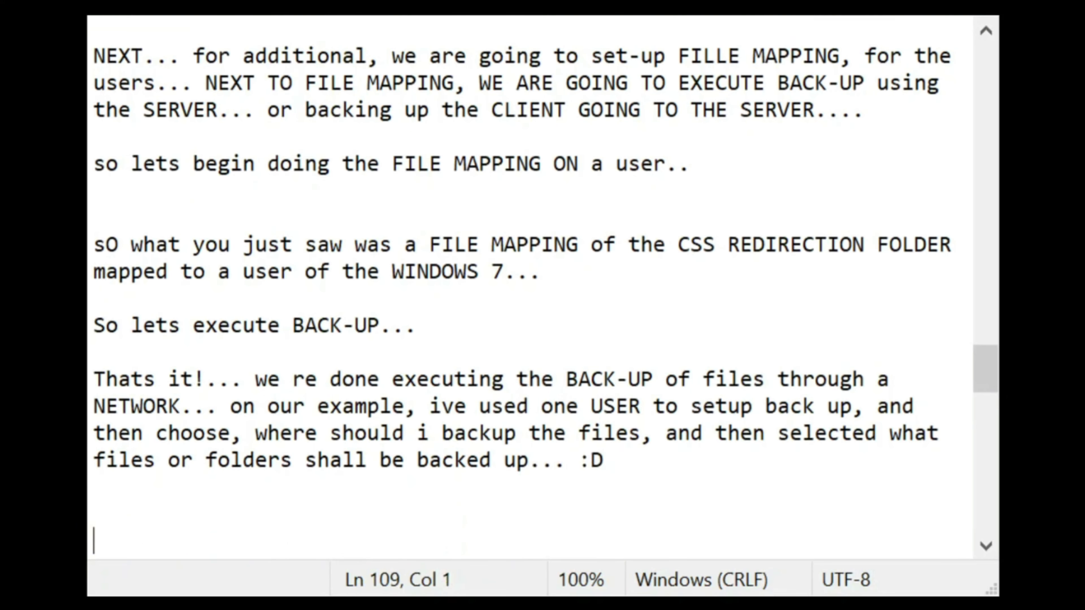
# Step: Type the line "itS finished GUYS... I hope you learned some from it.. :D"
pyautogui.press('BackSpace')
pyautogui.press('BackSpace')
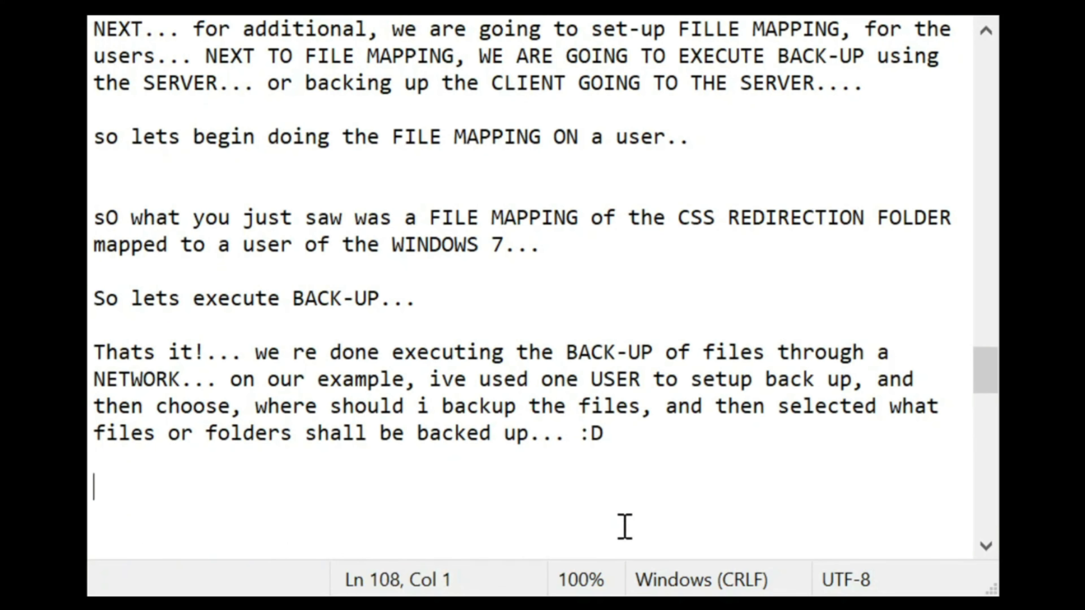
pyautogui.write('itS')
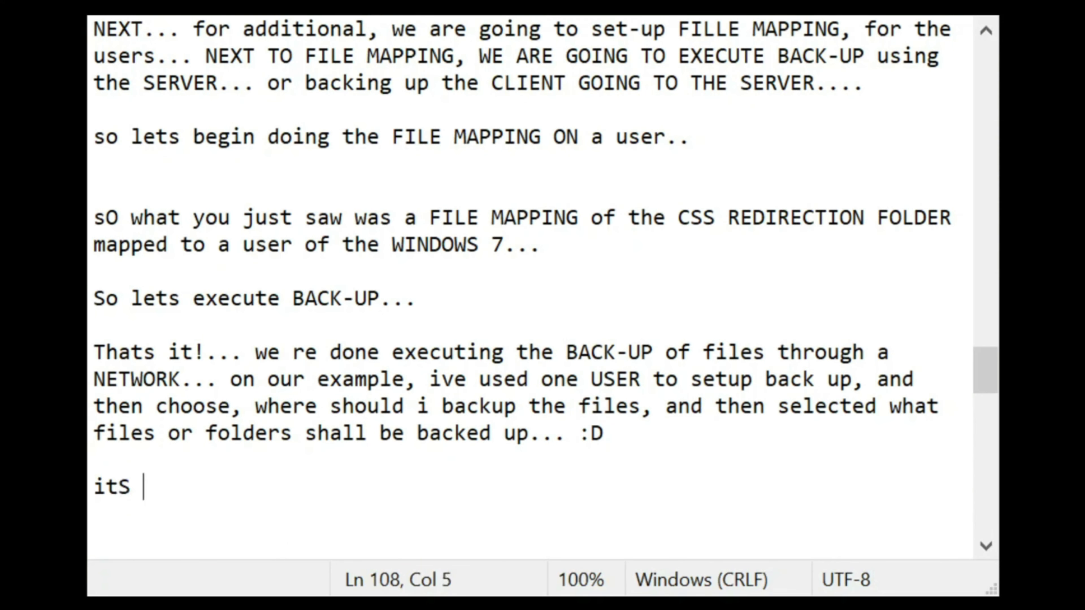
pyautogui.write(' a')
pyautogui.press('BackSpace')
pyautogui.write('finished ')
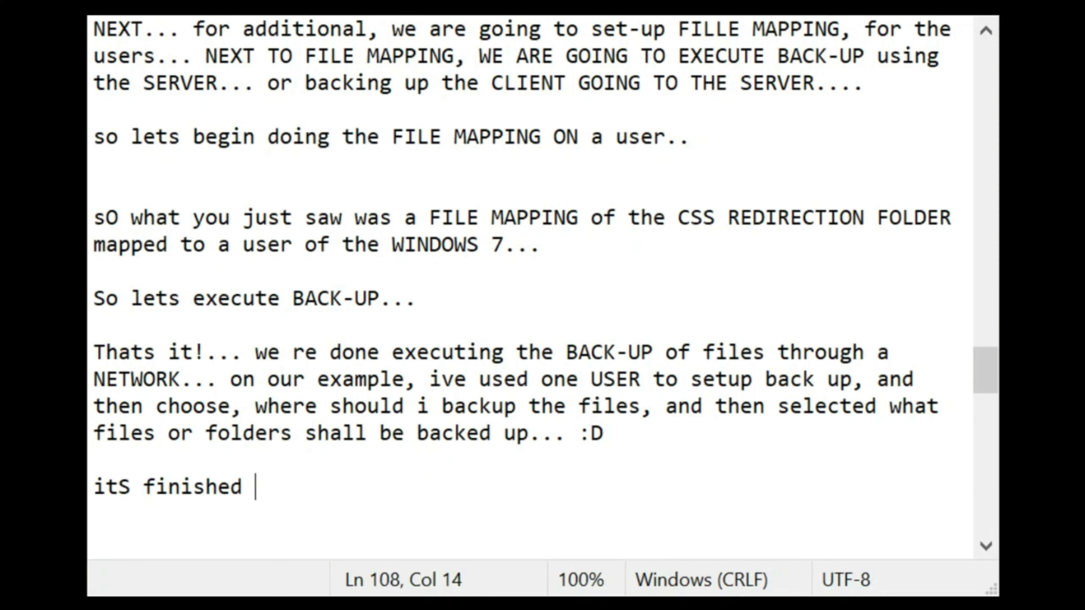
pyautogui.write('GUYS... I')
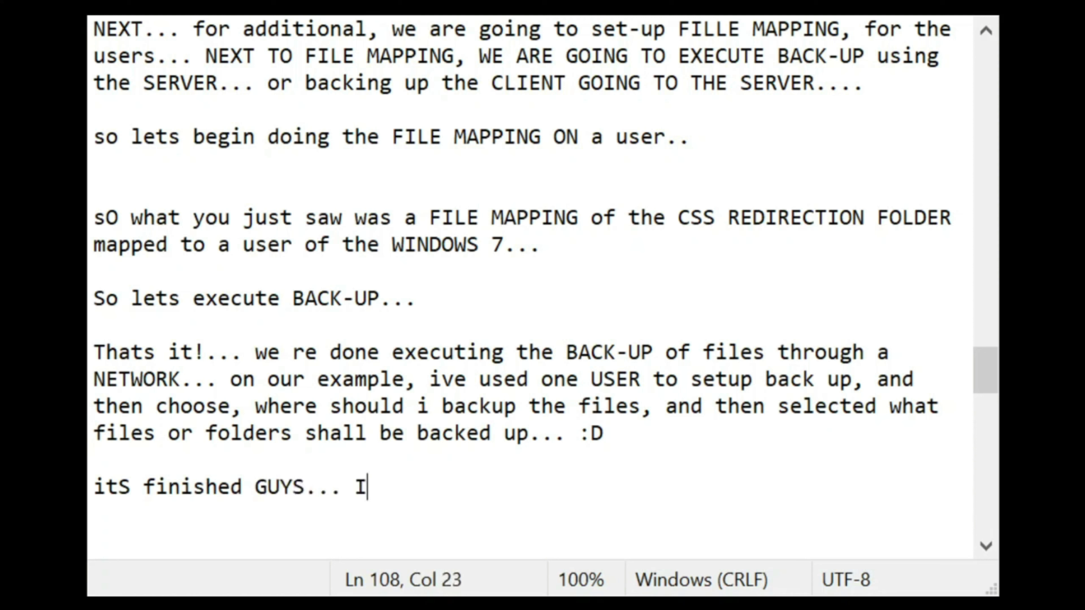
pyautogui.write(' hope yo')
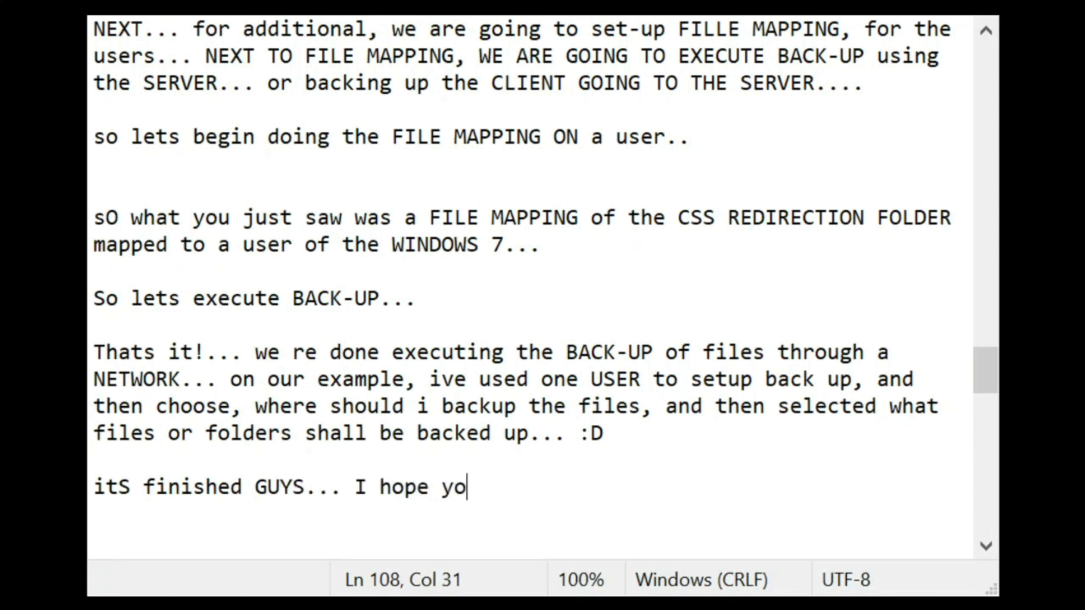
pyautogui.write('u learned some ')
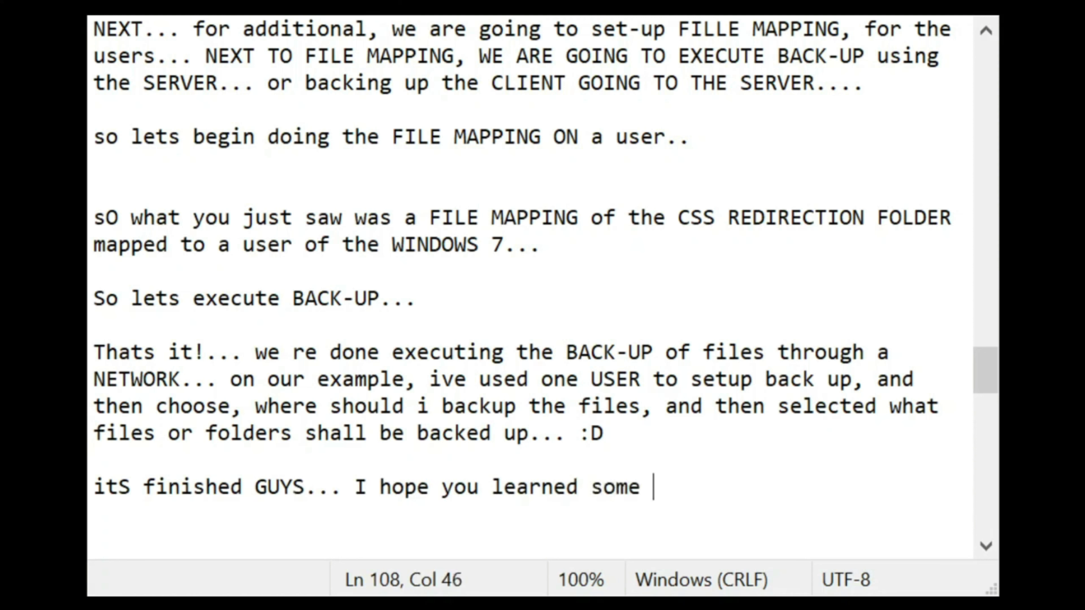
pyautogui.write('from it.. ')
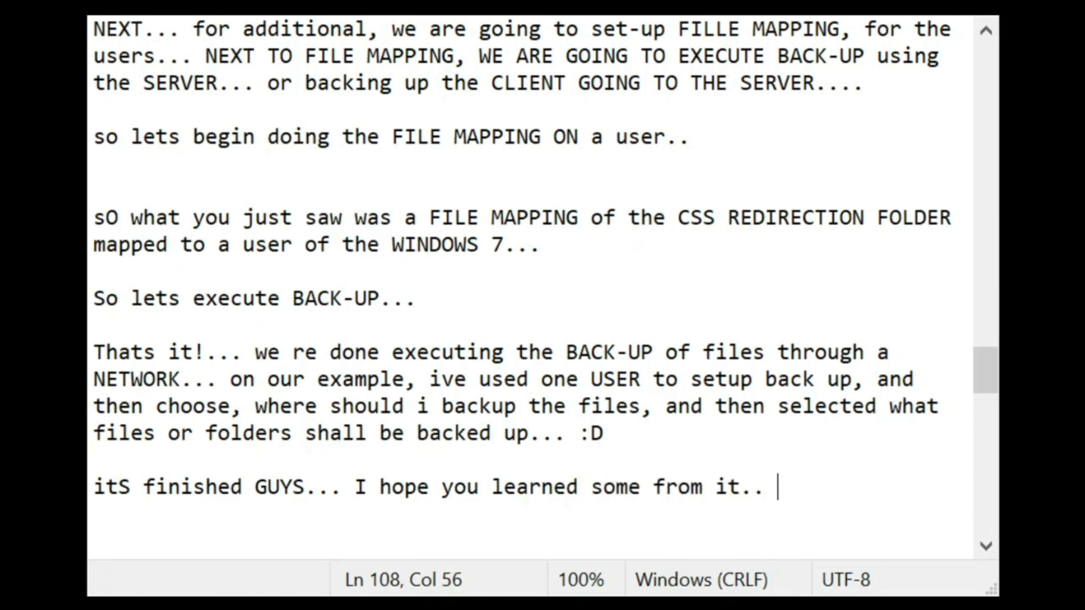
pyautogui.write(':D')
# Step: Below it, add the line "THANKS FOR WATCHING.. please SUBSCRIBE..."
pyautogui.press('Return')
pyautogui.press('Return')
pyautogui.press('Return')
pyautogui.write('THANKS')
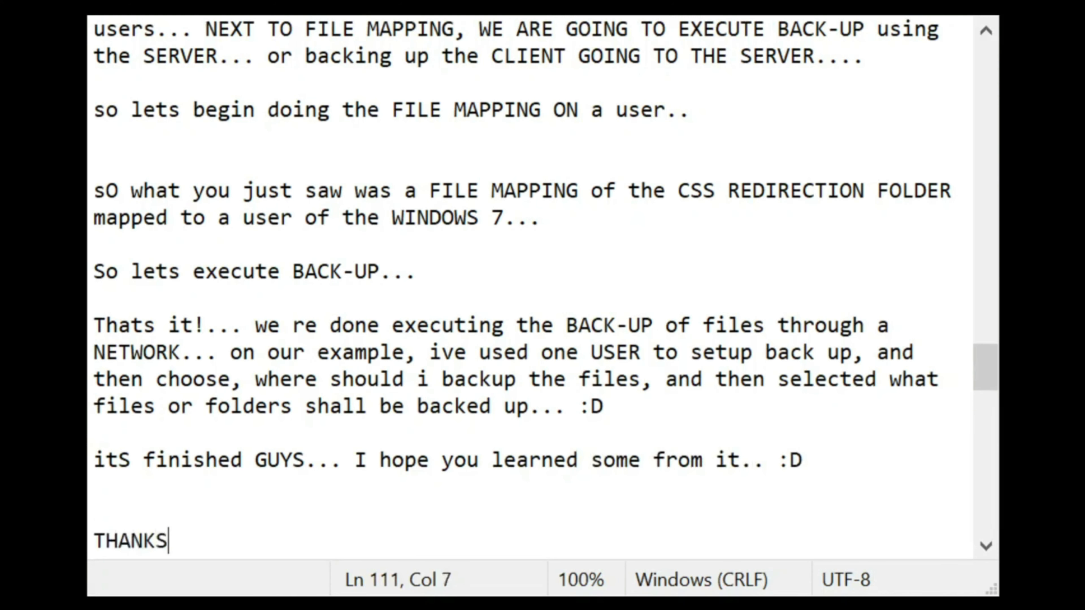
pyautogui.write(' FOR WATCHING..')
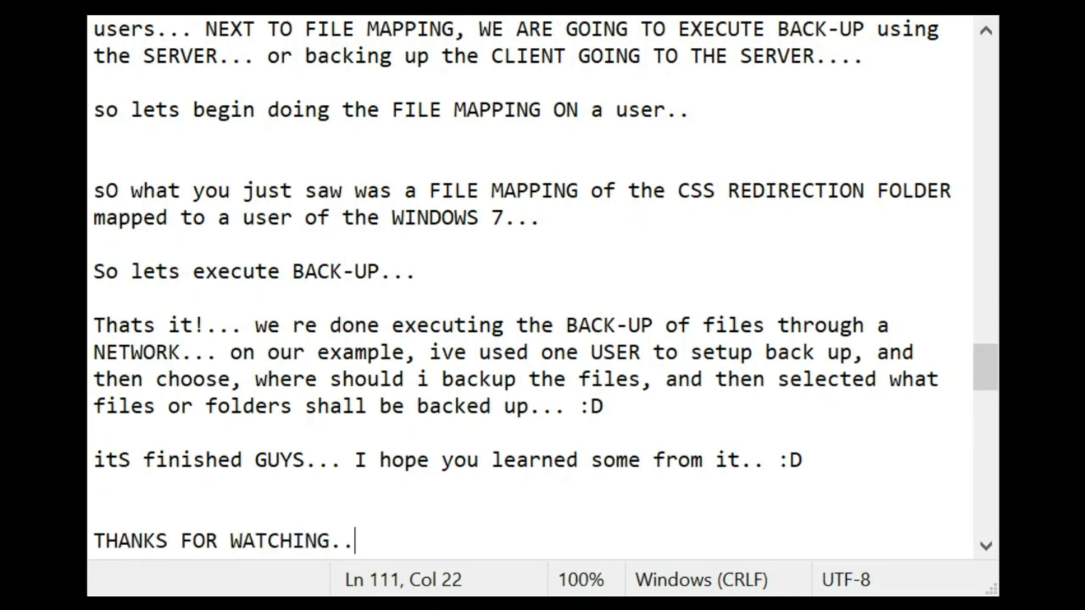
pyautogui.write(' please ')
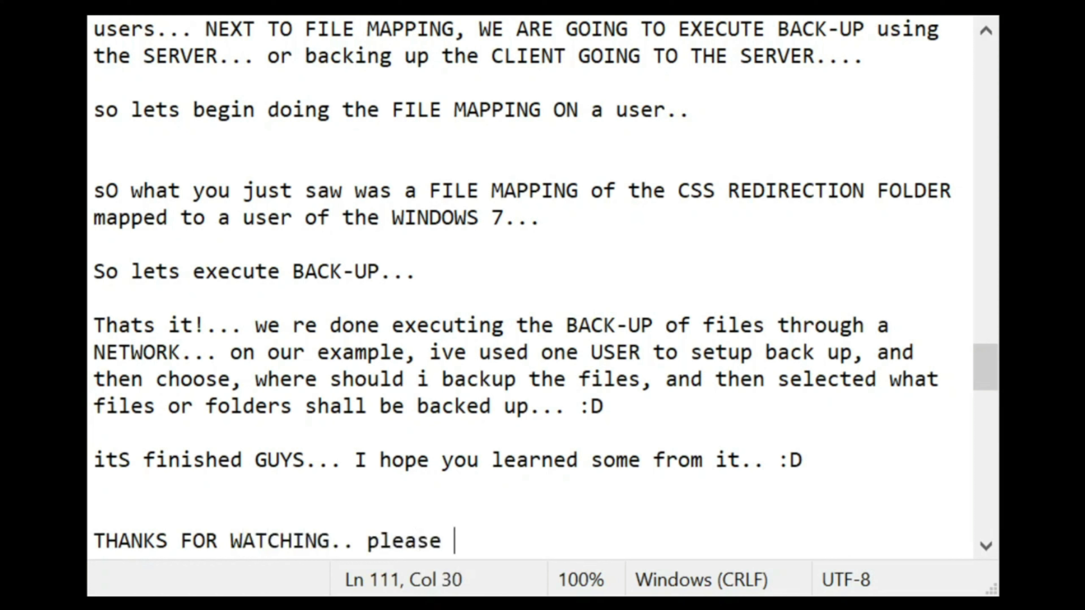
pyautogui.write('SUBSCRIE')
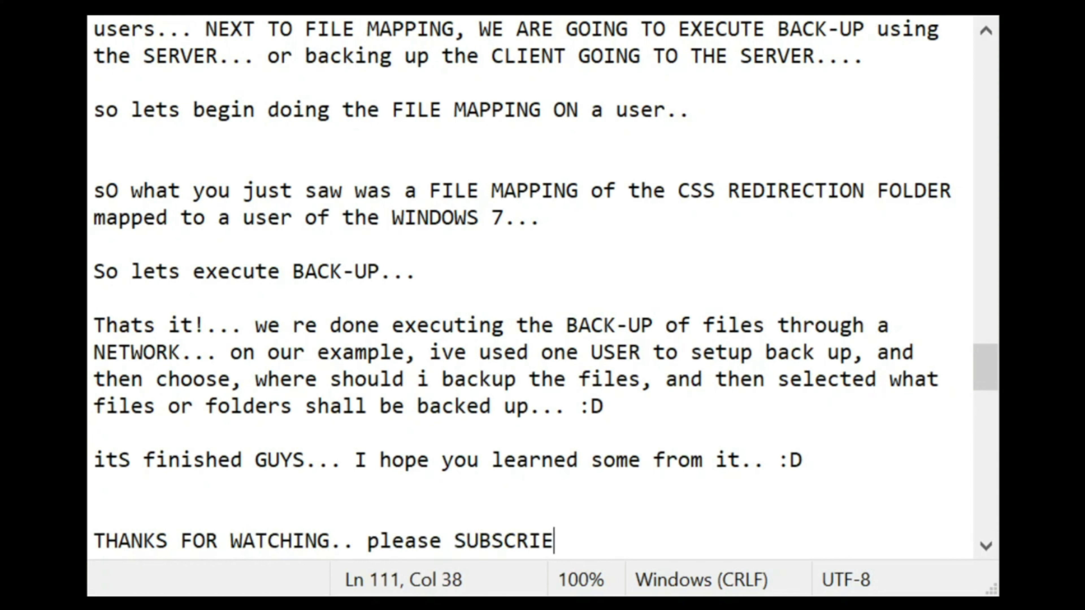
pyautogui.press('BackSpace')
pyautogui.write('BE... :d')
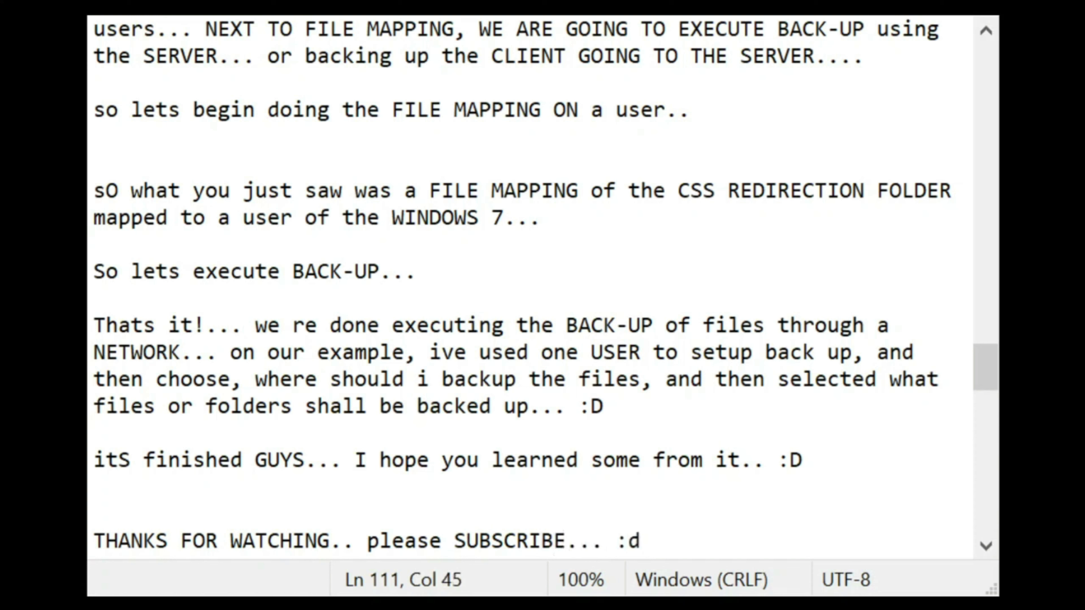
pyautogui.write('d')
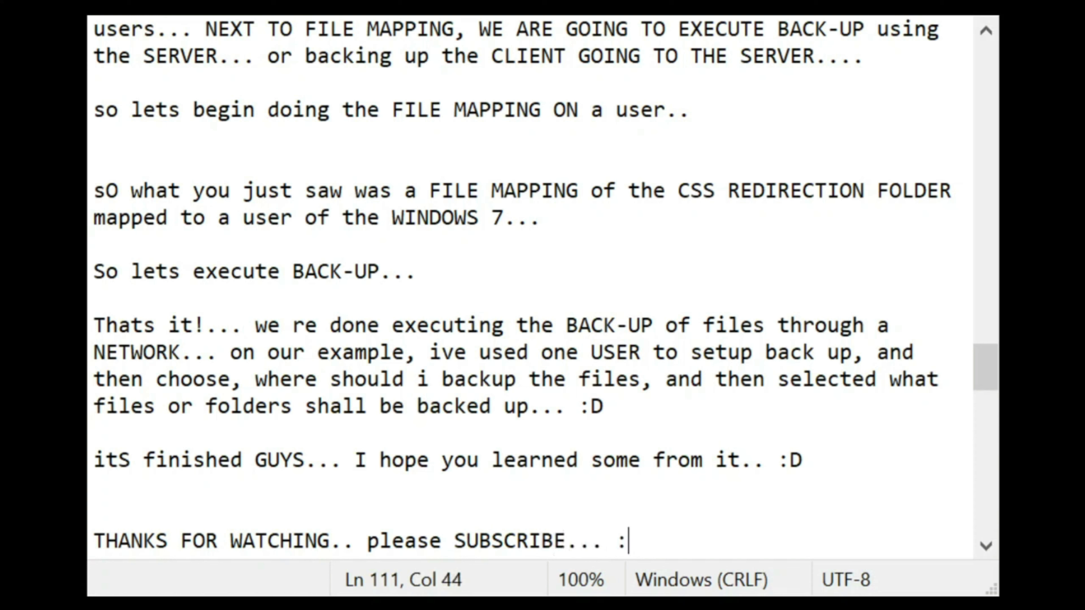